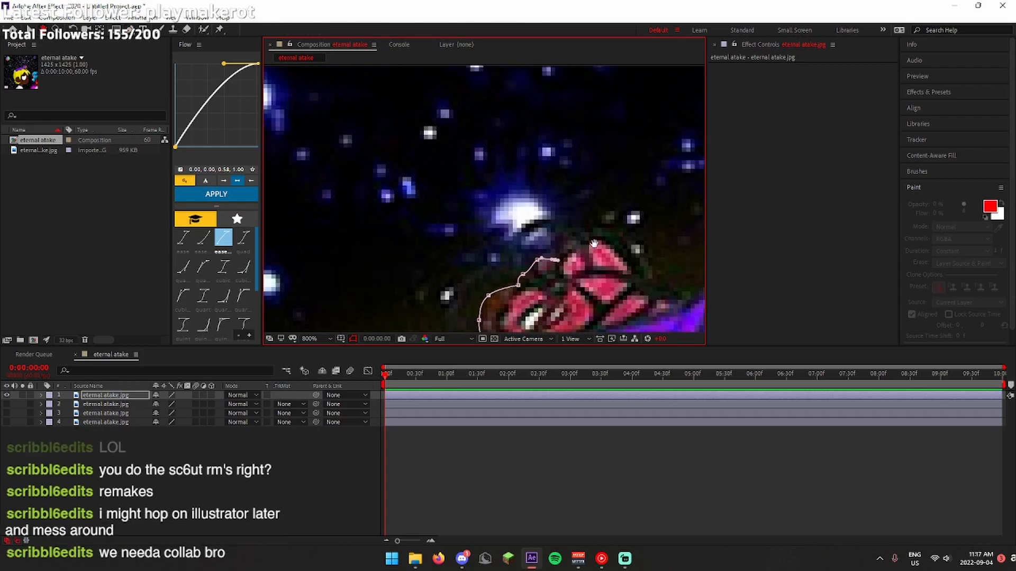
Continue the Pen mask path along the outline of the reclining figure's pink shoe toward the purple robe
{"action": "left_click_drag", "start_coordinate": [671, 297], "coordinate": [558, 282]}
{"action": "left_click_drag", "start_coordinate": [557, 281], "coordinate": [581, 286]}
{"action": "left_click_drag", "start_coordinate": [635, 222], "coordinate": [578, 284]}
{"action": "left_click_drag", "start_coordinate": [580, 282], "coordinate": [550, 233]}
{"action": "left_click_drag", "start_coordinate": [651, 214], "coordinate": [594, 236]}
{"action": "left_click_drag", "start_coordinate": [621, 234], "coordinate": [361, 212]}
{"action": "left_click_drag", "start_coordinate": [536, 231], "coordinate": [577, 229]}
Extend the mask path with curved points along the upper edge of the purple robe
{"action": "left_click_drag", "start_coordinate": [666, 229], "coordinate": [496, 220]}
{"action": "left_click_drag", "start_coordinate": [497, 223], "coordinate": [529, 221]}
{"action": "left_click_drag", "start_coordinate": [565, 207], "coordinate": [531, 180]}
{"action": "left_click", "coordinate": [546, 240]}
{"action": "left_click_drag", "start_coordinate": [542, 124], "coordinate": [523, 174]}
{"action": "scroll", "coordinate": [506, 283], "scroll_direction": "down", "scroll_amount": 1}
{"action": "scroll", "coordinate": [506, 285], "scroll_direction": "up", "scroll_amount": 2}
{"action": "left_click_drag", "start_coordinate": [524, 221], "coordinate": [540, 224]}
{"action": "scroll", "coordinate": [566, 184], "scroll_direction": "down", "scroll_amount": 1}
Trace the mask path onward along the reclining figure's back up to the purple headscarf
{"action": "left_click", "coordinate": [443, 280]}
{"action": "left_click_drag", "start_coordinate": [442, 280], "coordinate": [446, 265]}
{"action": "scroll", "coordinate": [465, 159], "scroll_direction": "down", "scroll_amount": 1}
{"action": "left_click_drag", "start_coordinate": [503, 134], "coordinate": [566, 94]}
{"action": "scroll", "coordinate": [528, 133], "scroll_direction": "up", "scroll_amount": 1}
{"action": "left_click", "coordinate": [529, 200]}
{"action": "left_click_drag", "start_coordinate": [542, 189], "coordinate": [545, 183]}
Trace the mask path around the purple headscarf and down its far side to the pink hair
{"action": "left_click_drag", "start_coordinate": [598, 237], "coordinate": [379, 269]}
{"action": "left_click_drag", "start_coordinate": [501, 222], "coordinate": [533, 213]}
{"action": "left_click_drag", "start_coordinate": [603, 233], "coordinate": [626, 237]}
{"action": "left_click_drag", "start_coordinate": [557, 207], "coordinate": [564, 220]}
{"action": "left_click_drag", "start_coordinate": [565, 247], "coordinate": [551, 173]}
{"action": "left_click_drag", "start_coordinate": [539, 189], "coordinate": [531, 185]}
{"action": "left_click", "coordinate": [541, 203]}
{"action": "left_click_drag", "start_coordinate": [561, 236], "coordinate": [568, 244]}
{"action": "left_click", "coordinate": [581, 258]}
Outline the middle pink hair strand beside the reclining figure's face with mask points
{"action": "left_click_drag", "start_coordinate": [547, 312], "coordinate": [514, 236]}
{"action": "left_click", "coordinate": [514, 234]}
{"action": "left_click", "coordinate": [529, 247]}
{"action": "left_click_drag", "start_coordinate": [533, 260], "coordinate": [502, 268]}
{"action": "left_click", "coordinate": [494, 253]}
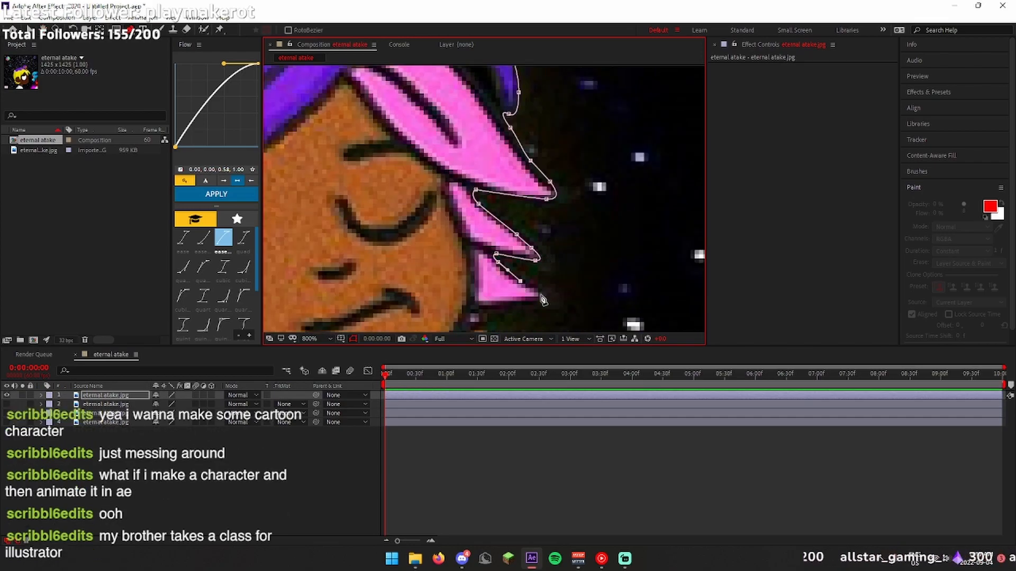
Extend the mask path around the tip of the lowest pink hair strand
{"action": "scroll", "coordinate": [545, 293], "scroll_direction": "down", "scroll_amount": 2}
{"action": "scroll", "coordinate": [529, 264], "scroll_direction": "up", "scroll_amount": 2}
{"action": "left_click_drag", "start_coordinate": [585, 274], "coordinate": [542, 299]}
{"action": "left_click", "coordinate": [539, 282]}
{"action": "left_click", "coordinate": [552, 309]}
Trace the mask path around the reclining figure's hand and down the outer edge of the forearm
{"action": "left_click_drag", "start_coordinate": [561, 319], "coordinate": [518, 198]}
{"action": "left_click_drag", "start_coordinate": [523, 210], "coordinate": [521, 220]}
{"action": "left_click_drag", "start_coordinate": [470, 298], "coordinate": [469, 309]}
{"action": "left_click_drag", "start_coordinate": [457, 323], "coordinate": [469, 247]}
{"action": "left_click_drag", "start_coordinate": [470, 247], "coordinate": [429, 251]}
{"action": "left_click_drag", "start_coordinate": [428, 226], "coordinate": [426, 240]}
{"action": "left_click_drag", "start_coordinate": [423, 303], "coordinate": [431, 228]}
{"action": "left_click_drag", "start_coordinate": [431, 226], "coordinate": [427, 263]}
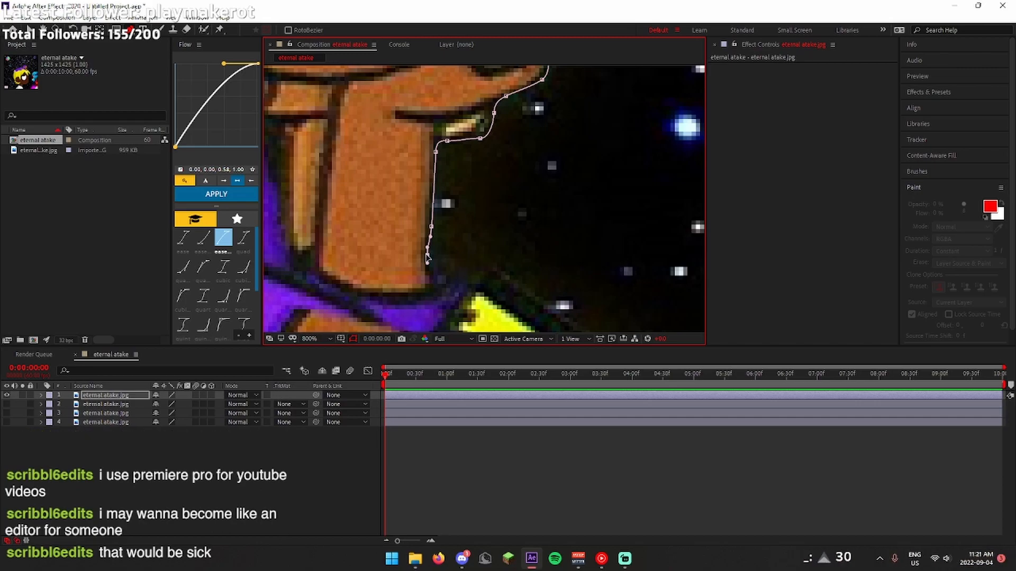
Carry the mask path from the forearm past the purple sleeve onto the large head's yellow hair
{"action": "left_click", "coordinate": [448, 275]}
{"action": "scroll", "coordinate": [448, 276], "scroll_direction": "down", "scroll_amount": 2}
{"action": "scroll", "coordinate": [446, 284], "scroll_direction": "up", "scroll_amount": 2}
{"action": "left_click_drag", "start_coordinate": [440, 198], "coordinate": [441, 175]}
{"action": "left_click_drag", "start_coordinate": [436, 226], "coordinate": [440, 228]}
{"action": "scroll", "coordinate": [565, 286], "scroll_direction": "down", "scroll_amount": 2}
{"action": "mouse_move", "coordinate": [564, 286]}
{"action": "left_mouse_down"}
{"action": "mouse_move", "coordinate": [521, 226]}
{"action": "mouse_move", "coordinate": [550, 306]}
{"action": "left_mouse_up"}
Outline the outermost yellow hair spike around its tip and back up to the notch beside the next spike
{"action": "left_click_drag", "start_coordinate": [564, 327], "coordinate": [488, 161]}
{"action": "scroll", "coordinate": [492, 197], "scroll_direction": "up", "scroll_amount": 2}
{"action": "left_click_drag", "start_coordinate": [493, 220], "coordinate": [454, 178]}
{"action": "left_click_drag", "start_coordinate": [427, 190], "coordinate": [666, 333]}
{"action": "scroll", "coordinate": [635, 312], "scroll_direction": "down", "scroll_amount": 1}
{"action": "left_click_drag", "start_coordinate": [489, 171], "coordinate": [438, 133]}
{"action": "left_click", "coordinate": [383, 132]}
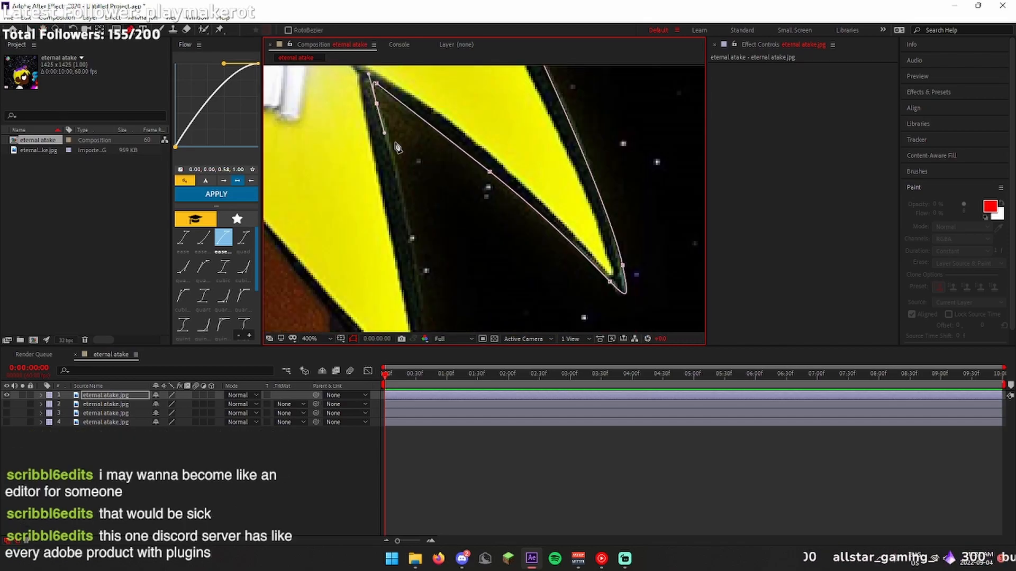
Trace the mask path down the outer edge of the second yellow hair spike
{"action": "left_click_drag", "start_coordinate": [401, 200], "coordinate": [407, 236]}
{"action": "left_click_drag", "start_coordinate": [434, 262], "coordinate": [479, 141]}
{"action": "left_click_drag", "start_coordinate": [471, 218], "coordinate": [475, 252]}
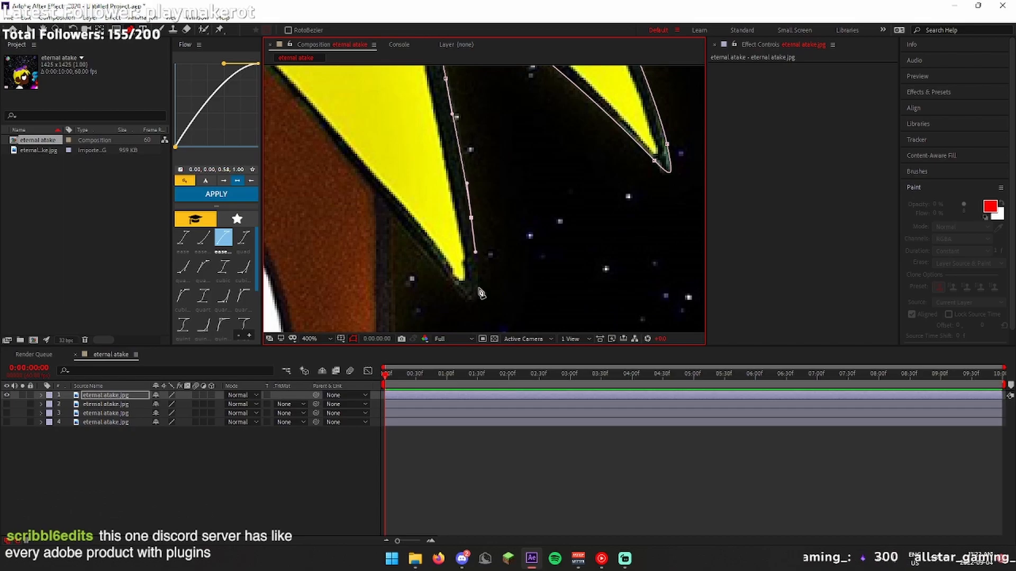
{"action": "scroll", "coordinate": [402, 233], "scroll_direction": "down", "scroll_amount": 5}
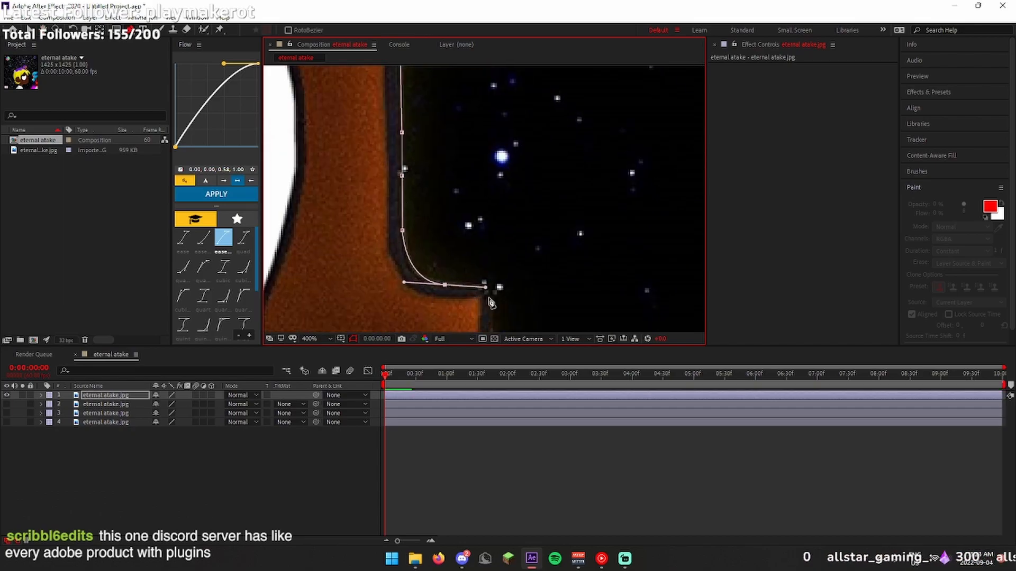
Trace the mask path around the large head's nose and down past the mouth
{"action": "left_click", "coordinate": [489, 291]}
{"action": "scroll", "coordinate": [526, 323], "scroll_direction": "down", "scroll_amount": 1}
{"action": "left_click_drag", "start_coordinate": [525, 324], "coordinate": [512, 272]}
{"action": "scroll", "coordinate": [512, 272], "scroll_direction": "up", "scroll_amount": 1}
{"action": "left_click_drag", "start_coordinate": [504, 128], "coordinate": [506, 159]}
{"action": "left_click", "coordinate": [497, 251]}
{"action": "left_click_drag", "start_coordinate": [496, 253], "coordinate": [476, 285]}
{"action": "left_click_drag", "start_coordinate": [476, 286], "coordinate": [557, 133]}
Trace the mask path under the chin and down the front of the neck
{"action": "left_click_drag", "start_coordinate": [392, 247], "coordinate": [280, 273]}
{"action": "left_click_drag", "start_coordinate": [280, 273], "coordinate": [582, 238]}
{"action": "left_click_drag", "start_coordinate": [494, 225], "coordinate": [518, 98]}
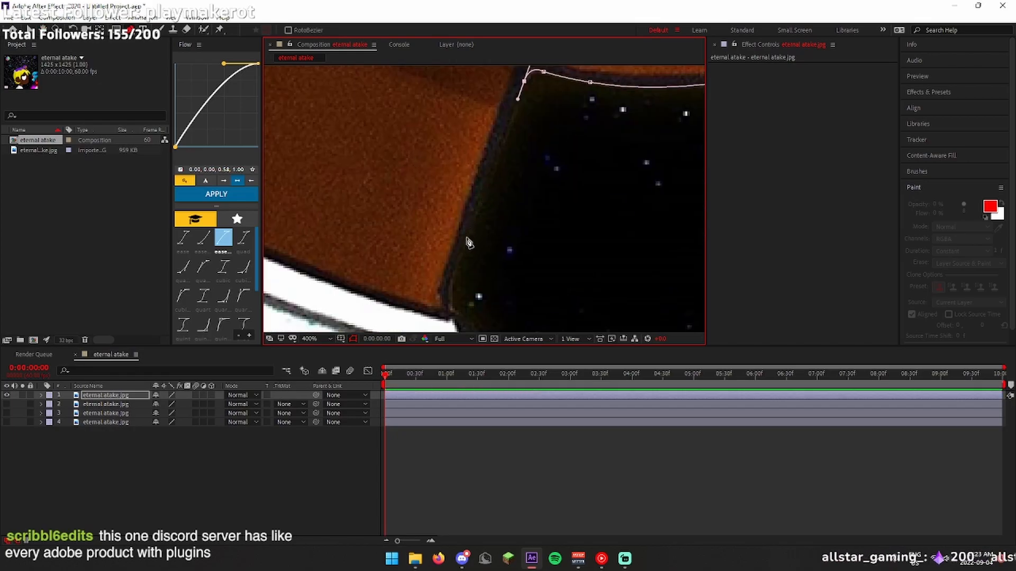
{"action": "left_click", "coordinate": [466, 237]}
{"action": "left_click_drag", "start_coordinate": [465, 238], "coordinate": [464, 170]}
Outline the white shirt from the front collar down past the image's lower edge
{"action": "left_click_drag", "start_coordinate": [452, 244], "coordinate": [469, 264]}
{"action": "left_click_drag", "start_coordinate": [484, 309], "coordinate": [453, 204]}
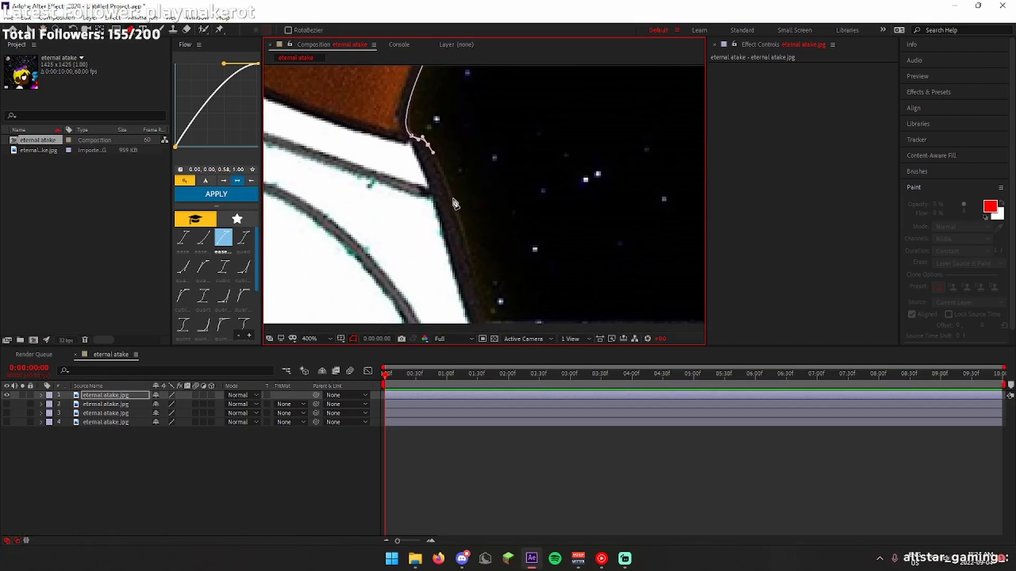
{"action": "left_click", "coordinate": [458, 227]}
{"action": "left_click_drag", "start_coordinate": [489, 244], "coordinate": [440, 102]}
{"action": "left_click", "coordinate": [432, 193]}
Place a mask point where the back of the neck meets the yellow hair
{"action": "scroll", "coordinate": [476, 158], "scroll_direction": "down", "scroll_amount": 2}
{"action": "left_click_drag", "start_coordinate": [508, 124], "coordinate": [607, 174]}
{"action": "scroll", "coordinate": [403, 238], "scroll_direction": "up", "scroll_amount": 2}
{"action": "left_click_drag", "start_coordinate": [393, 307], "coordinate": [338, 476]}
{"action": "left_click", "coordinate": [539, 165]}
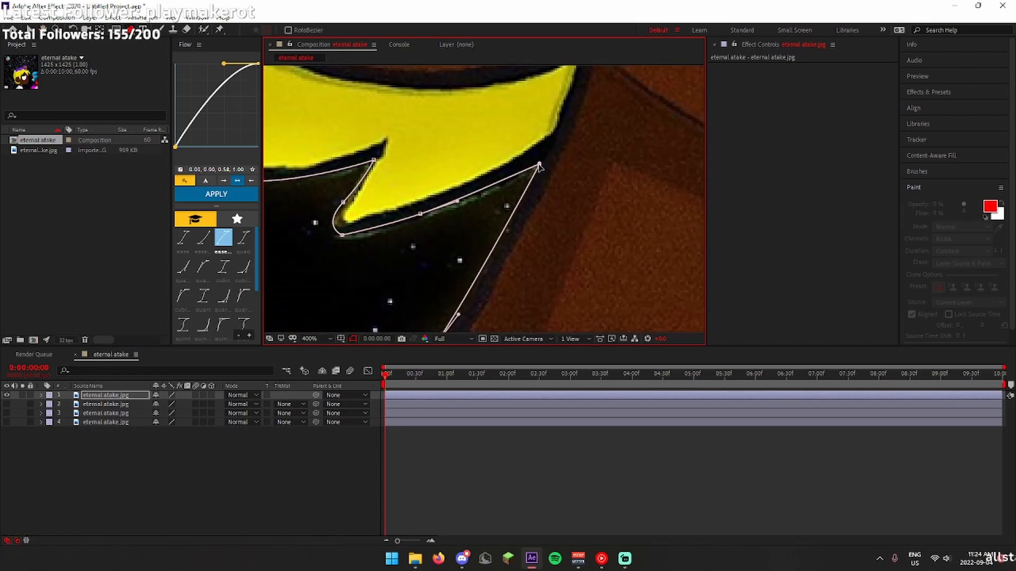
Refine the mask curves along the yellow hair spikes at the back of the head
{"action": "left_click_drag", "start_coordinate": [323, 233], "coordinate": [403, 248]}
{"action": "left_click_drag", "start_coordinate": [461, 193], "coordinate": [661, 259]}
{"action": "left_click_drag", "start_coordinate": [369, 203], "coordinate": [507, 322]}
{"action": "left_click_drag", "start_coordinate": [558, 277], "coordinate": [556, 277]}
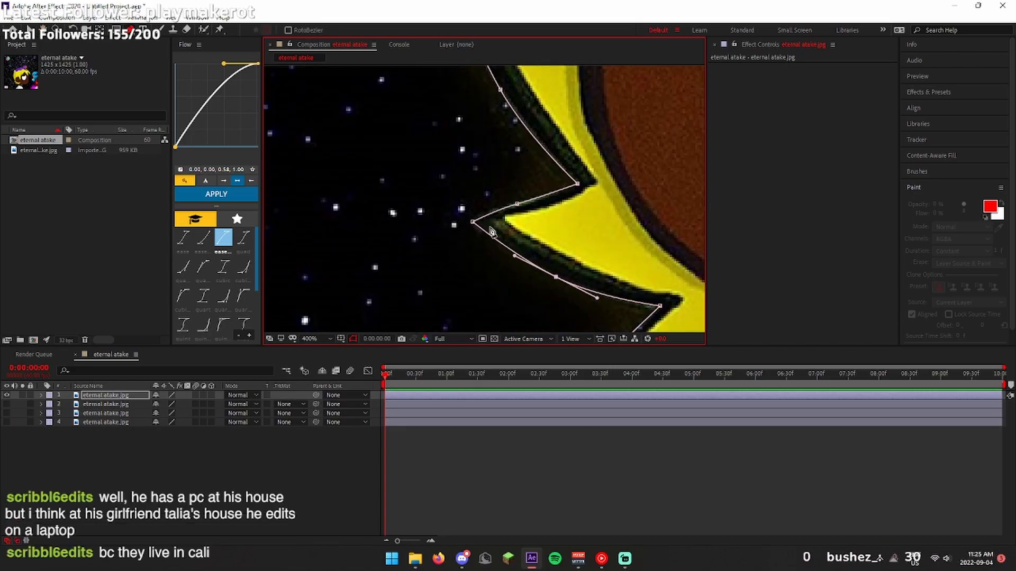
{"action": "left_click_drag", "start_coordinate": [518, 205], "coordinate": [553, 318]}
Check and refine the mask outline around the white scalloped soles of the reclining figure's shoes
{"action": "left_click_drag", "start_coordinate": [562, 175], "coordinate": [522, 244]}
{"action": "scroll", "coordinate": [541, 175], "scroll_direction": "down", "scroll_amount": 1}
{"action": "scroll", "coordinate": [523, 243], "scroll_direction": "up", "scroll_amount": 1}
{"action": "scroll", "coordinate": [439, 254], "scroll_direction": "up", "scroll_amount": 1}
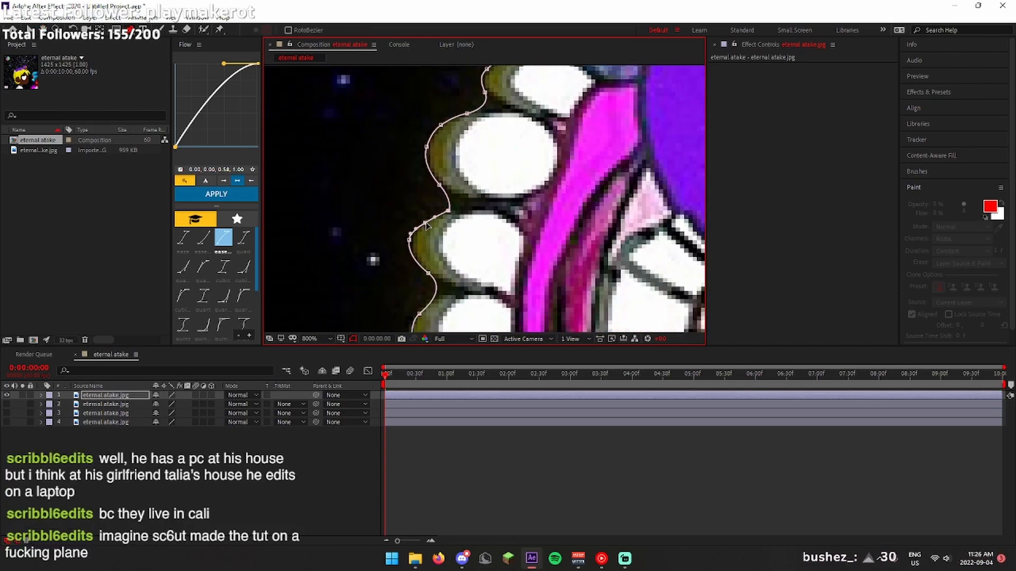
{"action": "scroll", "coordinate": [433, 257], "scroll_direction": "down", "scroll_amount": 2}
Adjust the mask curve where the purple headscarf's outer edge meets the pink hair
{"action": "left_click_drag", "start_coordinate": [634, 133], "coordinate": [567, 182]}
{"action": "left_click_drag", "start_coordinate": [646, 211], "coordinate": [553, 222]}
{"action": "left_click_drag", "start_coordinate": [655, 195], "coordinate": [580, 195]}
{"action": "left_click_drag", "start_coordinate": [555, 128], "coordinate": [564, 167]}
{"action": "left_click_drag", "start_coordinate": [556, 190], "coordinate": [554, 186]}
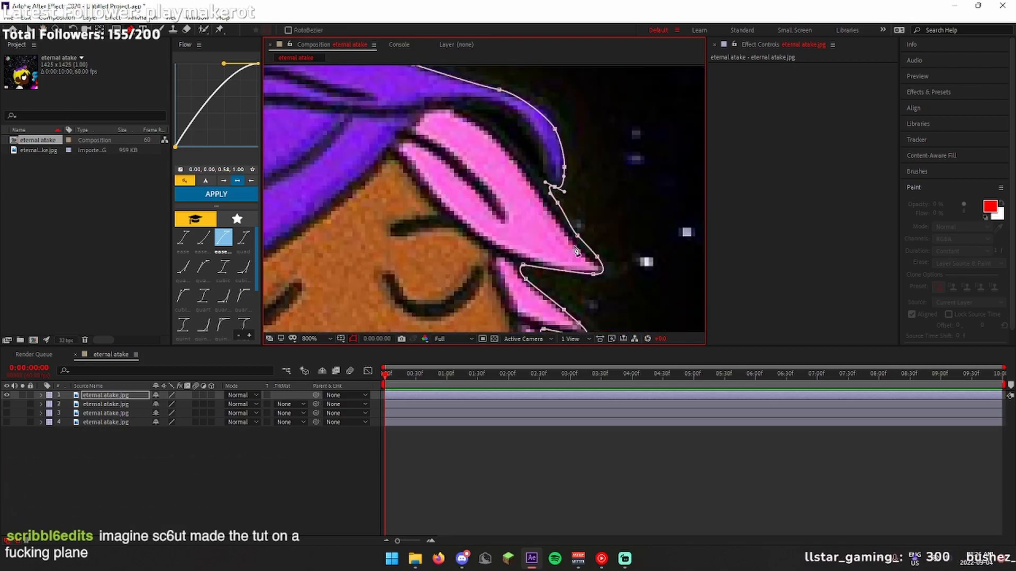
{"action": "left_click_drag", "start_coordinate": [568, 287], "coordinate": [566, 95]}
{"action": "scroll", "coordinate": [565, 96], "scroll_direction": "down", "scroll_amount": 1}
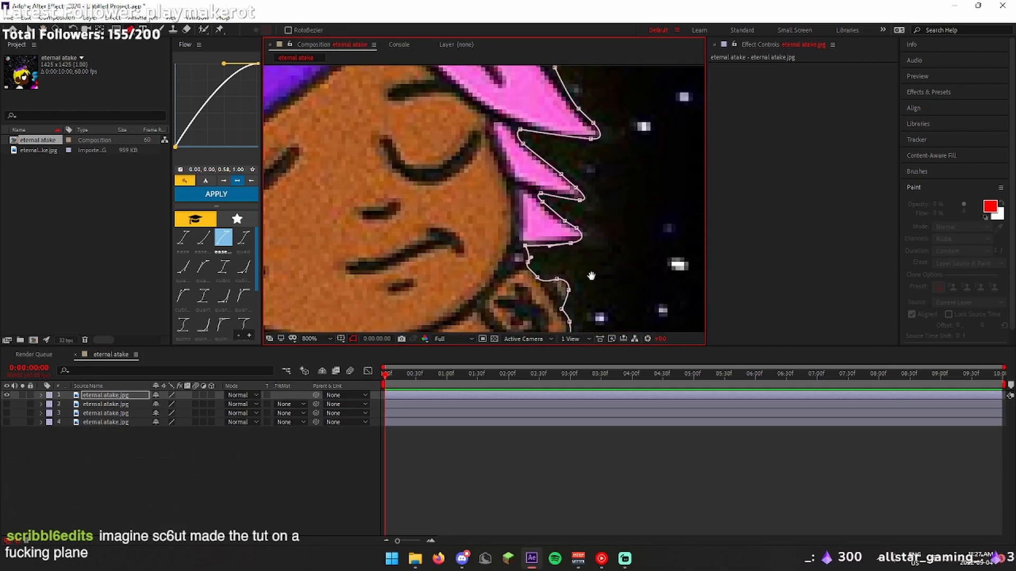
Refine the mask outline around the reclining figure's hand and forearm
{"action": "left_click_drag", "start_coordinate": [555, 233], "coordinate": [552, 98]}
{"action": "scroll", "coordinate": [503, 254], "scroll_direction": "up", "scroll_amount": 1}
{"action": "left_click_drag", "start_coordinate": [476, 275], "coordinate": [503, 154]}
{"action": "left_click", "coordinate": [463, 151]}
Refine the mask points along the large head's forehead and nose bridge
{"action": "left_click_drag", "start_coordinate": [651, 301], "coordinate": [474, 182]}
{"action": "scroll", "coordinate": [558, 261], "scroll_direction": "down", "scroll_amount": 1}
{"action": "left_click_drag", "start_coordinate": [508, 312], "coordinate": [590, 316]}
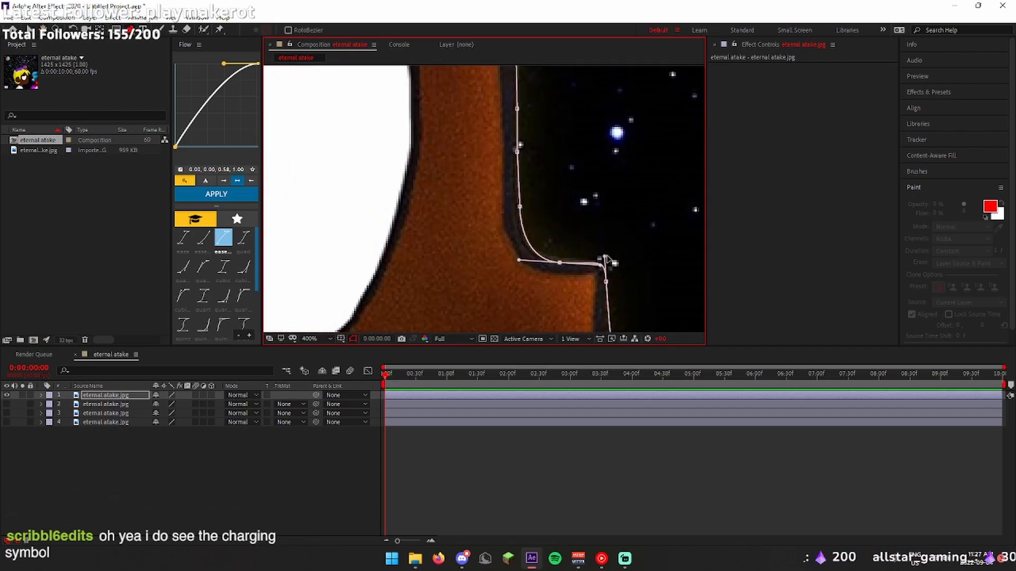
{"action": "left_click", "coordinate": [519, 206]}
{"action": "left_click_drag", "start_coordinate": [520, 206], "coordinate": [414, 290]}
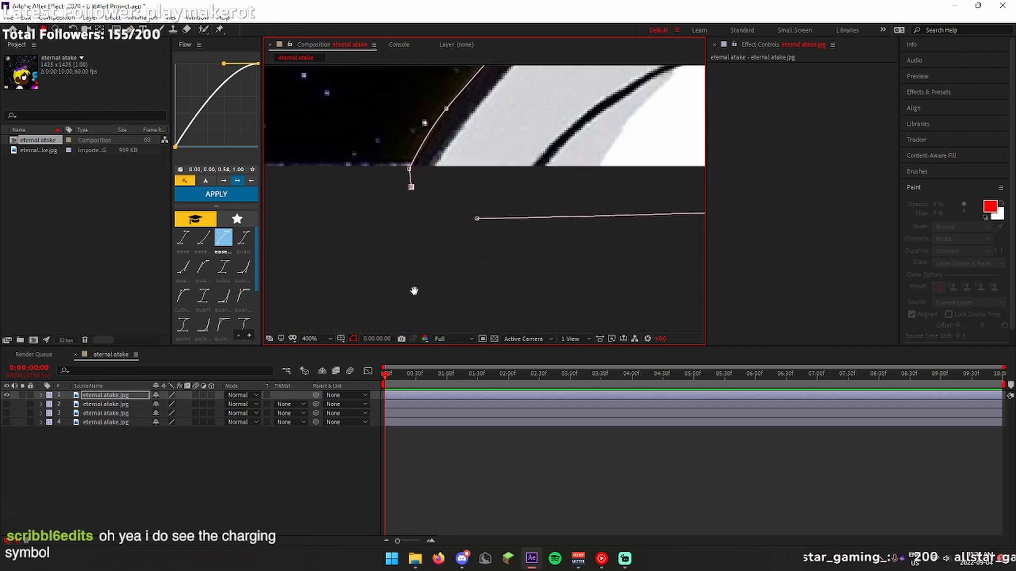
Close the mask path below the image's lower edge under the shirt
{"action": "left_click", "coordinate": [477, 219]}
{"action": "scroll", "coordinate": [479, 225], "scroll_direction": "down", "scroll_amount": 3}
{"action": "left_click_drag", "start_coordinate": [479, 225], "coordinate": [445, 323]}
{"action": "scroll", "coordinate": [439, 318], "scroll_direction": "down", "scroll_amount": 1}
{"action": "left_click", "coordinate": [556, 404]}
{"action": "scroll", "coordinate": [479, 208], "scroll_direction": "up", "scroll_amount": 3}
{"action": "scroll", "coordinate": [561, 154], "scroll_direction": "down", "scroll_amount": 2}
Pre-compose the masked layer under the name BOTH, leaving all attributes in eternal atake
{"action": "left_click", "coordinate": [456, 396]}
{"action": "key", "text": "ctrl+shift+c"}
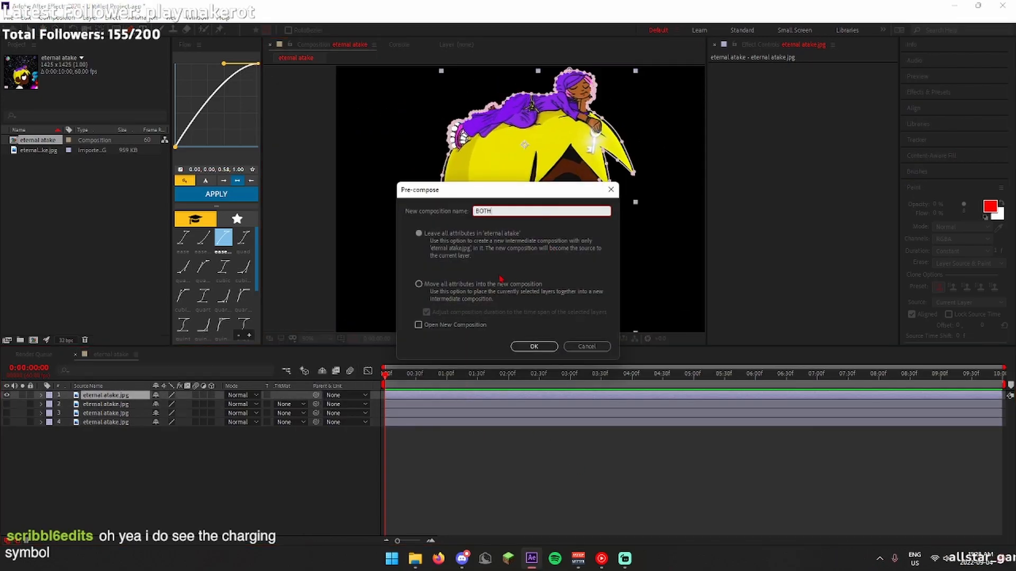
{"action": "key", "text": "Return"}
Duplicate the masked layer and delete the spare image layer in the third row
{"action": "key", "text": "ctrl+d"}
{"action": "left_click", "coordinate": [450, 413]}
{"action": "key", "text": "Delete"}
Examine the cutout closely and compare the composition with the third layer shown and hidden
{"action": "scroll", "coordinate": [526, 149], "scroll_direction": "up", "scroll_amount": 1}
{"action": "left_click_drag", "start_coordinate": [526, 150], "coordinate": [449, 215]}
{"action": "scroll", "coordinate": [576, 296], "scroll_direction": "down", "scroll_amount": 1}
{"action": "left_click_drag", "start_coordinate": [582, 312], "coordinate": [533, 246]}
{"action": "left_click", "coordinate": [7, 414]}
{"action": "left_click", "coordinate": [6, 413]}
{"action": "left_click", "coordinate": [7, 413]}
{"action": "left_click", "coordinate": [6, 413]}
Duplicate the third layer twice
{"action": "left_click", "coordinate": [95, 413]}
{"action": "key", "text": "ctrl+d"}
{"action": "key", "text": "ctrl+d"}
{"action": "key", "text": "ctrl+z"}
{"action": "key", "text": "ctrl+z"}
{"action": "key", "text": "ctrl+shift+z"}
{"action": "key", "text": "ctrl+shift+z"}
Pre-compose the top layer under the name BOTH Precomp
{"action": "left_click", "coordinate": [598, 396]}
{"action": "key", "text": "ctrl+shift+c"}
{"action": "left_click_drag", "start_coordinate": [535, 212], "coordinate": [496, 218]}
{"action": "type", "text": "Precomp"}
{"action": "key", "text": "Return"}
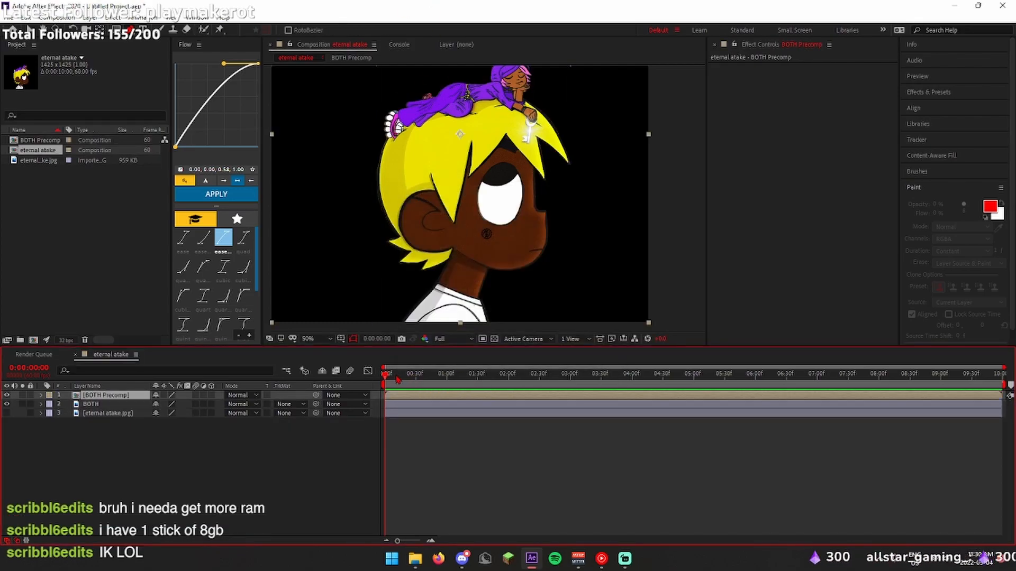
Hide the BOTH Precomp layer and invert Mask 1 on the BOTH layer
{"action": "scroll", "coordinate": [500, 198], "scroll_direction": "up", "scroll_amount": 2}
{"action": "left_click_drag", "start_coordinate": [500, 198], "coordinate": [482, 159]}
{"action": "scroll", "coordinate": [456, 159], "scroll_direction": "down", "scroll_amount": 3}
{"action": "left_click", "coordinate": [6, 395]}
{"action": "left_click", "coordinate": [42, 405]}
{"action": "left_click", "coordinate": [50, 414]}
{"action": "left_click", "coordinate": [192, 423]}
{"action": "scroll", "coordinate": [613, 221], "scroll_direction": "up", "scroll_amount": 2}
{"action": "left_click", "coordinate": [414, 406]}
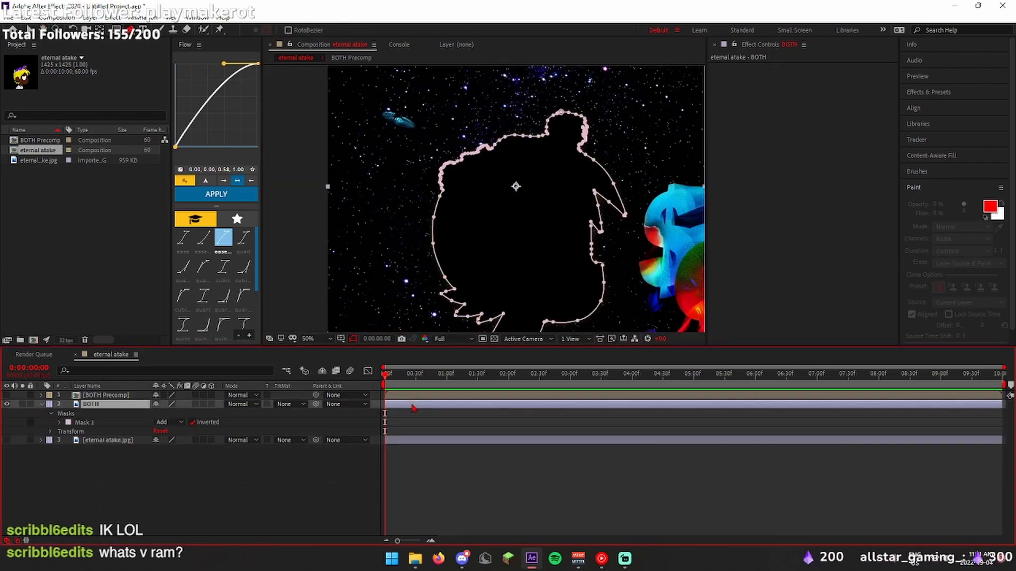
Duplicate the BOTH layer, hide the copy, move it to the bottom of the stack and rename it mask inverted extra
{"action": "key", "text": "ctrl+d"}
{"action": "left_click", "coordinate": [6, 405]}
{"action": "left_click_drag", "start_coordinate": [87, 404], "coordinate": [81, 449]}
{"action": "type", "text": "mask inverted extra"}
Pre-compose the BOTH layer under the name Background only, moving all attributes into the new composition
{"action": "left_click", "coordinate": [409, 404]}
{"action": "key", "text": "ctrl+shift+c"}
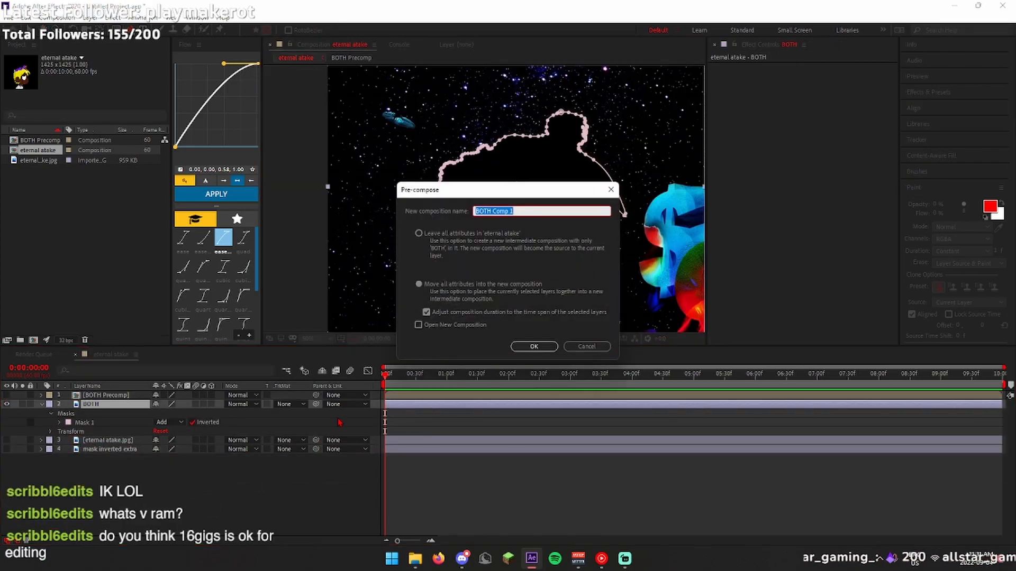
{"action": "type", "text": "Background only"}
{"action": "key", "text": "Return"}
Activate the Brush tool with black as the foreground colour and open the Background only layer for painting
{"action": "scroll", "coordinate": [372, 236], "scroll_direction": "up", "scroll_amount": 1}
{"action": "left_click_drag", "start_coordinate": [371, 237], "coordinate": [473, 279]}
{"action": "key", "text": "ctrl+b"}
{"action": "left_click", "coordinate": [989, 206]}
{"action": "left_click", "coordinate": [482, 492]}
{"action": "left_click", "coordinate": [710, 362]}
{"action": "double_click", "coordinate": [108, 404]}
Paint black over the leftover character outline around the hole in the starry background
{"action": "left_click_drag", "start_coordinate": [408, 220], "coordinate": [537, 243]}
{"action": "scroll", "coordinate": [493, 201], "scroll_direction": "up", "scroll_amount": 1}
{"action": "scroll", "coordinate": [528, 165], "scroll_direction": "down", "scroll_amount": 3}
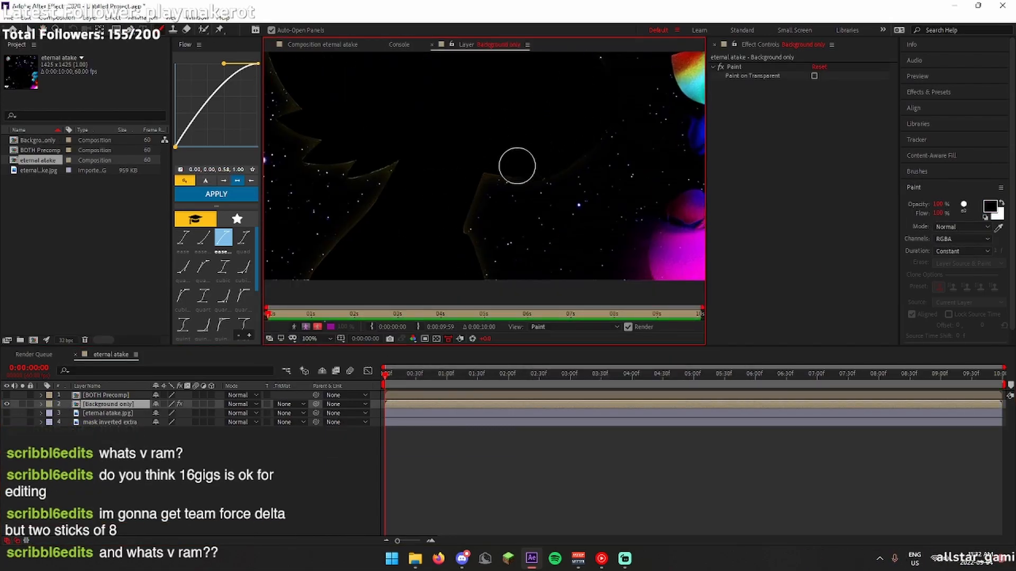
{"action": "left_click_drag", "start_coordinate": [459, 252], "coordinate": [591, 230]}
{"action": "left_click_drag", "start_coordinate": [472, 139], "coordinate": [574, 259]}
{"action": "left_click_drag", "start_coordinate": [541, 58], "coordinate": [579, 141]}
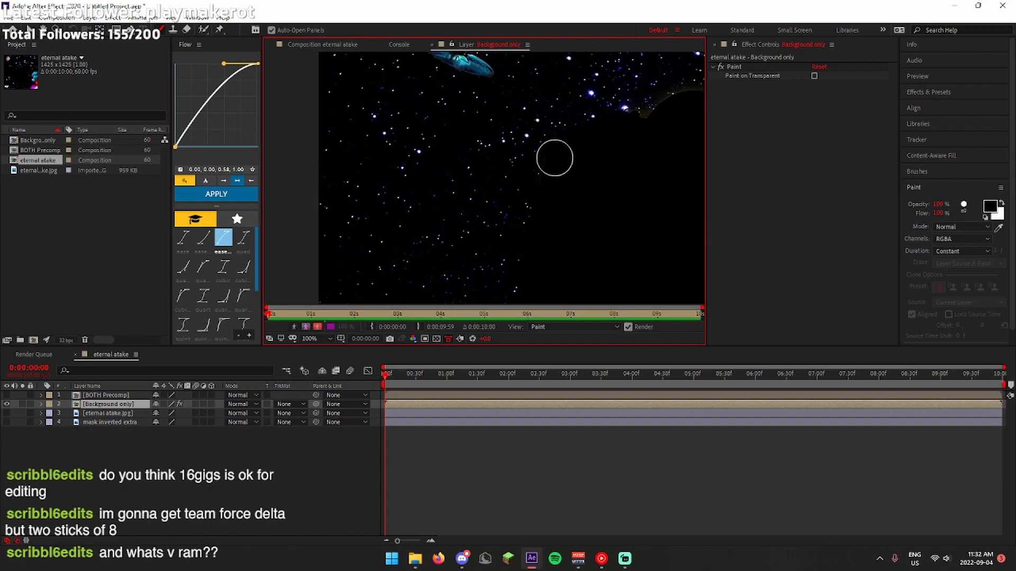
{"action": "left_click_drag", "start_coordinate": [630, 111], "coordinate": [438, 246]}
{"action": "scroll", "coordinate": [415, 238], "scroll_direction": "down", "scroll_amount": 4}
{"action": "scroll", "coordinate": [501, 242], "scroll_direction": "up", "scroll_amount": 2}
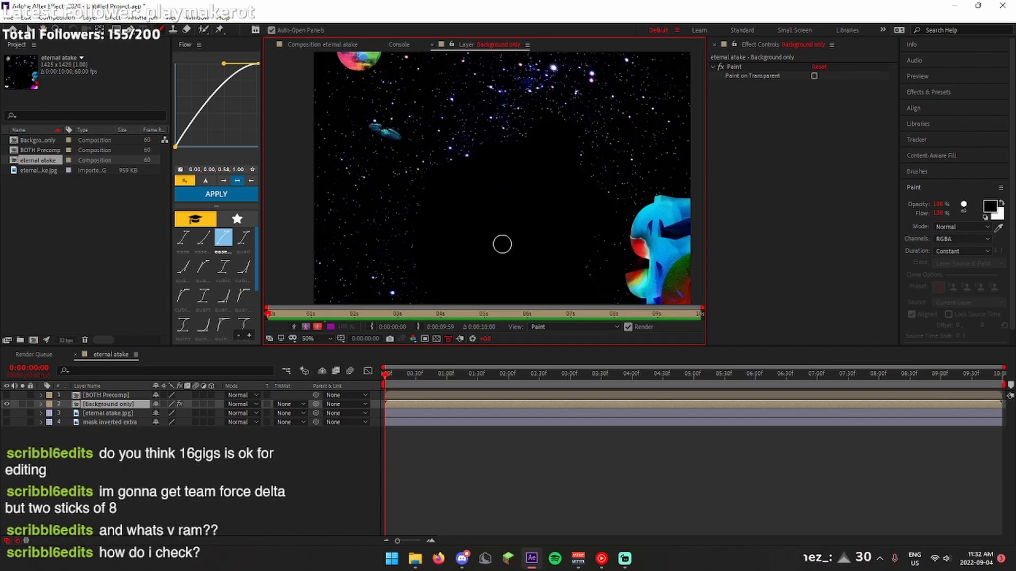
{"action": "left_click", "coordinate": [721, 70]}
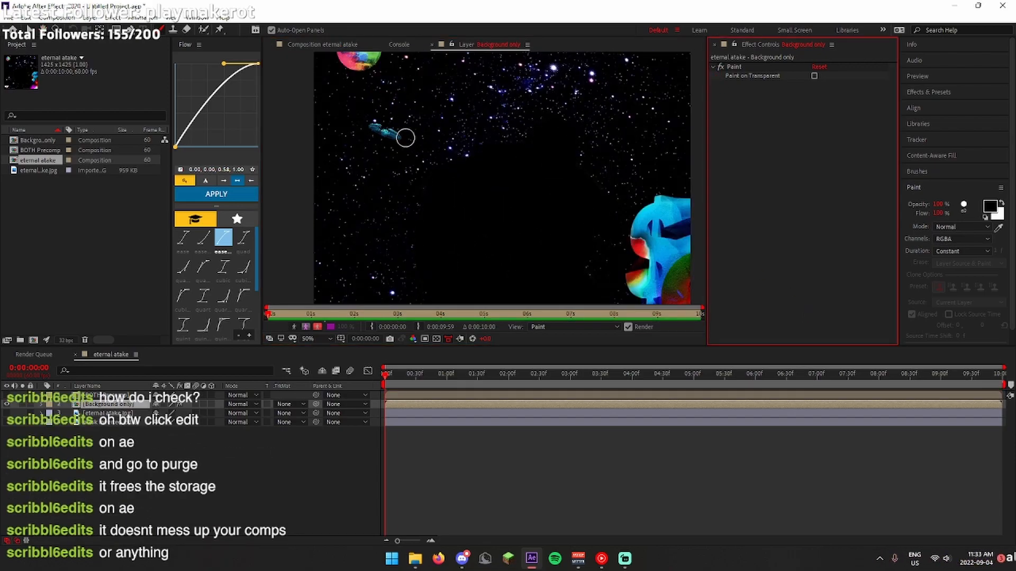
{"action": "left_click", "coordinate": [25, 18]}
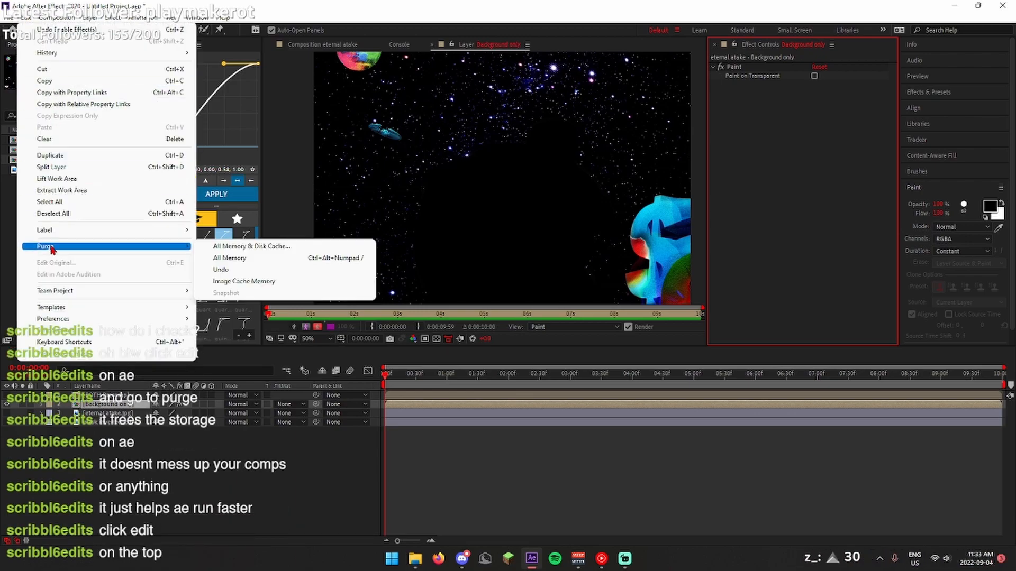
{"action": "left_click", "coordinate": [306, 307]}
Save the project as Lil uzi eternal atake deluxe animation
{"action": "key", "text": "ctrl+s"}
{"action": "type", "text": "Lil uzi eternal atake deluxe animation"}
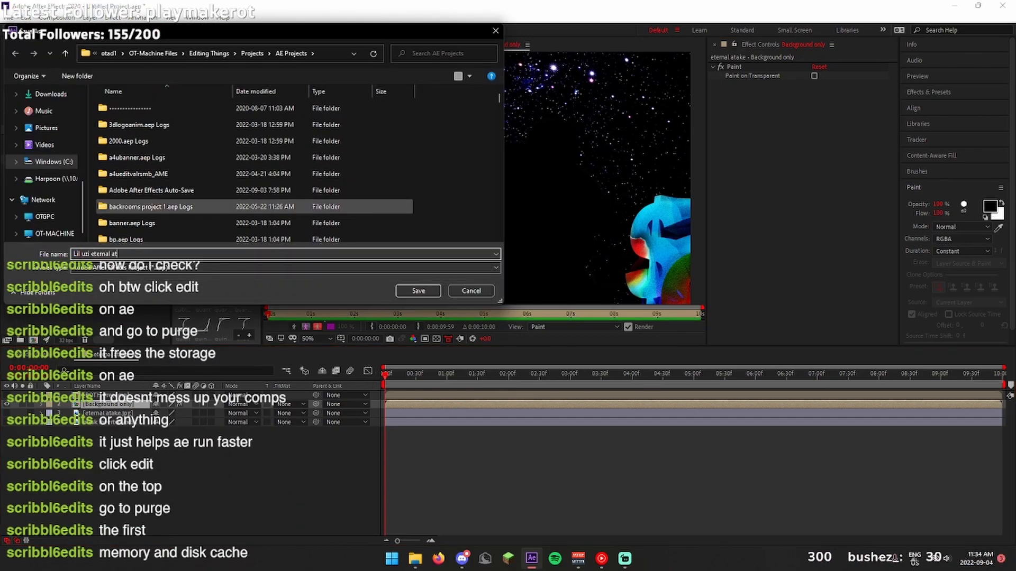
{"action": "key", "text": "Return"}
Purge all memory and the disk cache
{"action": "left_click", "coordinate": [25, 18]}
{"action": "mouse_move", "coordinate": [51, 245]}
{"action": "left_click", "coordinate": [238, 246]}
{"action": "left_click", "coordinate": [533, 299]}
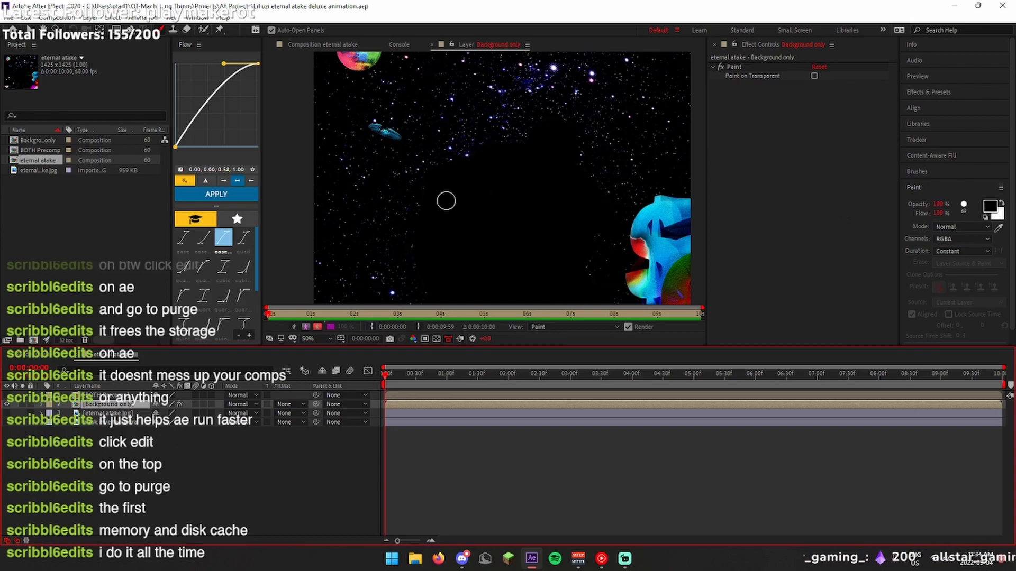
Return to the eternal atake composition, show the BOTH Precomp layer and hide the Background only layer
{"action": "left_click_drag", "start_coordinate": [411, 263], "coordinate": [399, 204]}
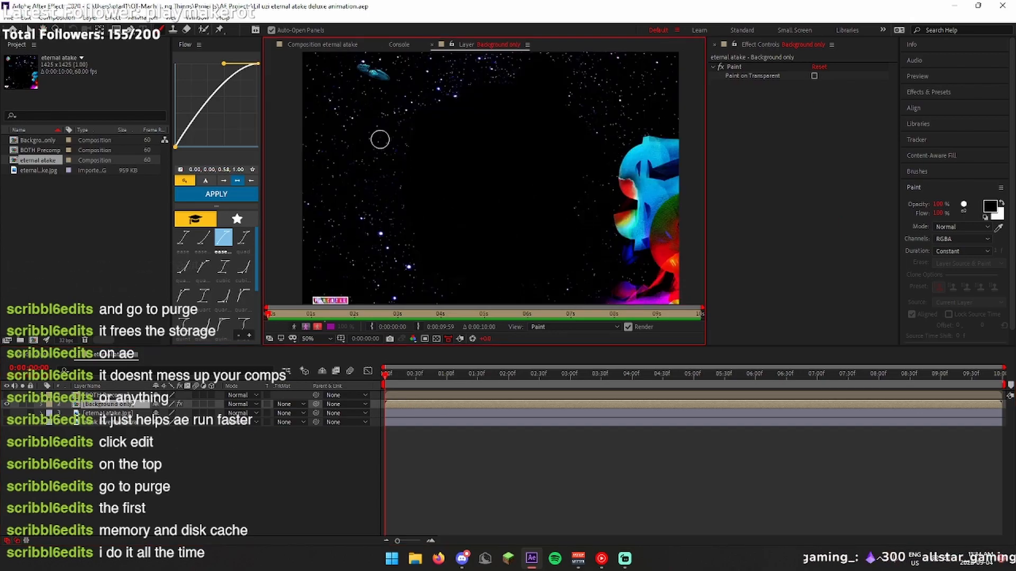
{"action": "left_click", "coordinate": [315, 47]}
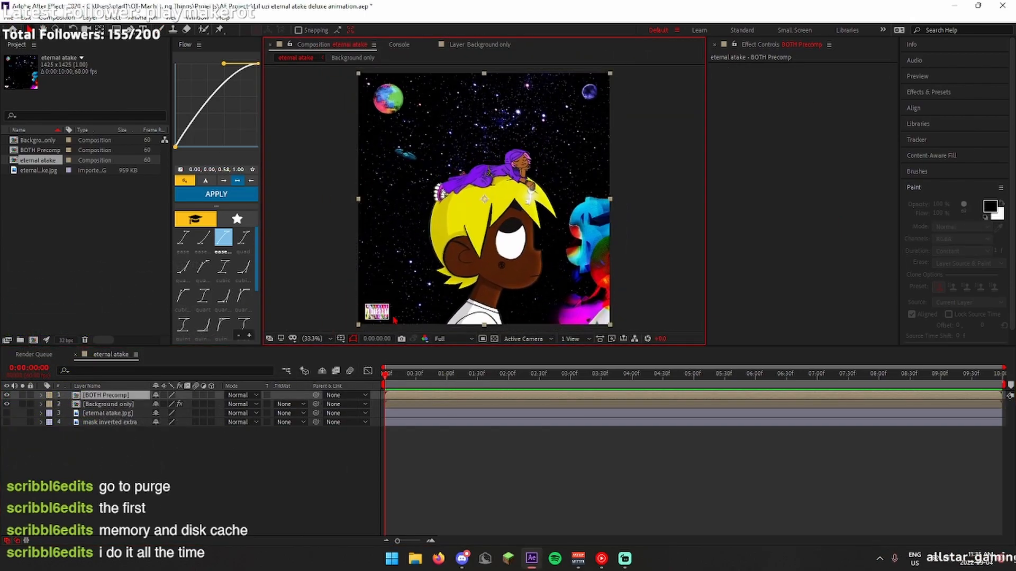
{"action": "left_click", "coordinate": [6, 404]}
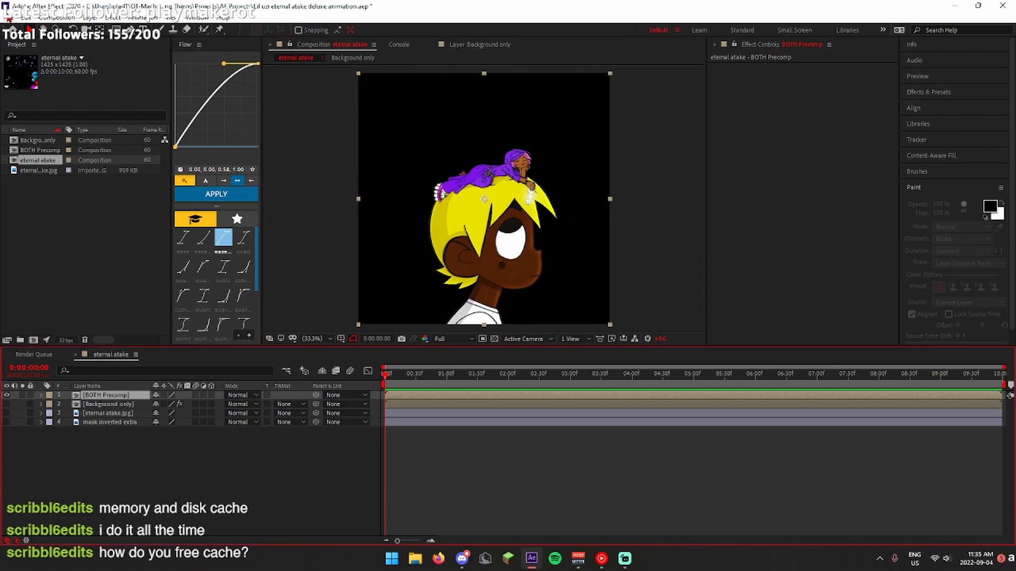
{"action": "left_click", "coordinate": [25, 18]}
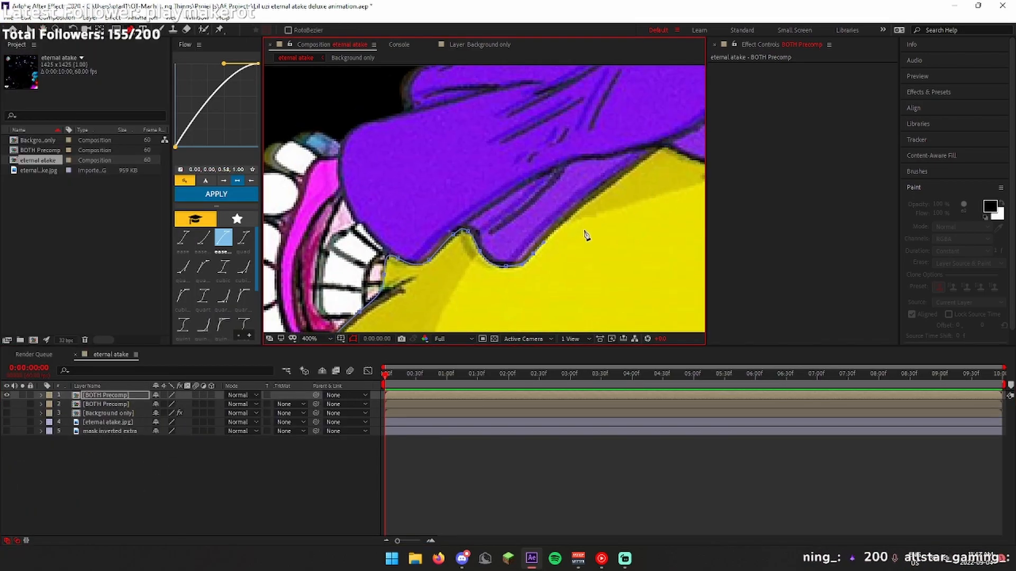
Trace the Pen mask on the top BOTH Precomp layer along the underside of the purple clothing and the arm to the hand
{"action": "left_click", "coordinate": [538, 214]}
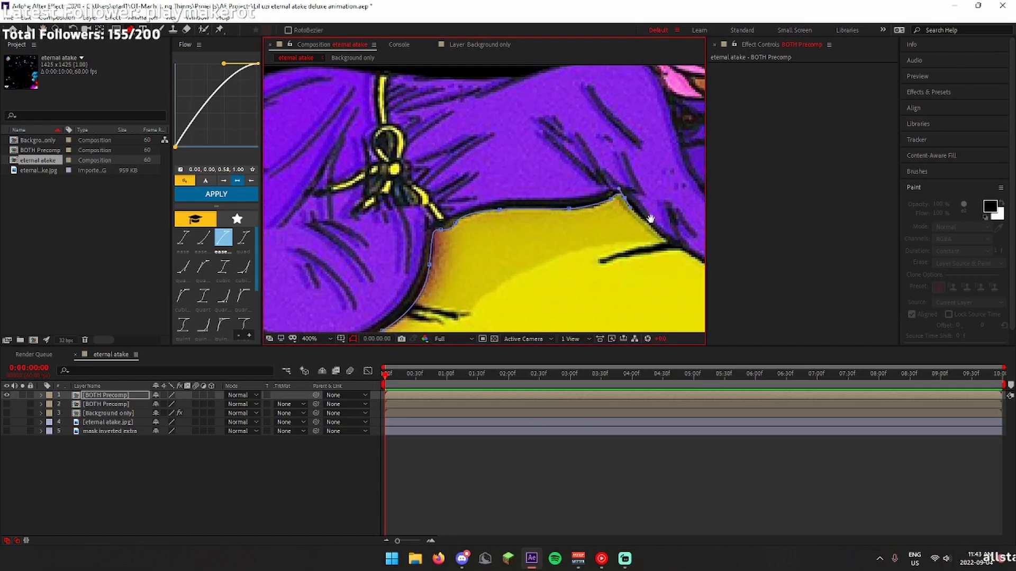
{"action": "left_click_drag", "start_coordinate": [650, 219], "coordinate": [581, 185]}
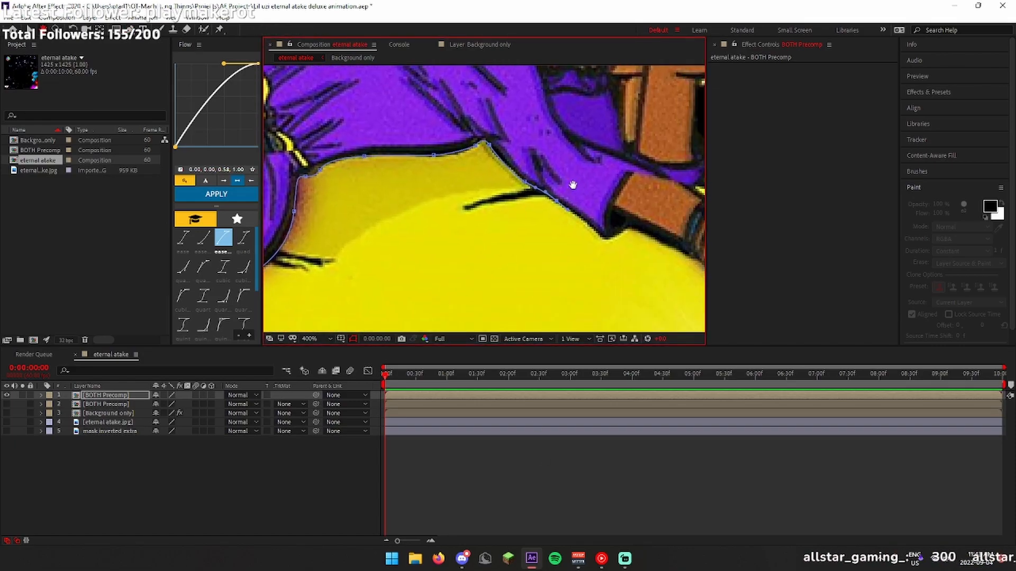
{"action": "left_click_drag", "start_coordinate": [642, 276], "coordinate": [533, 218]}
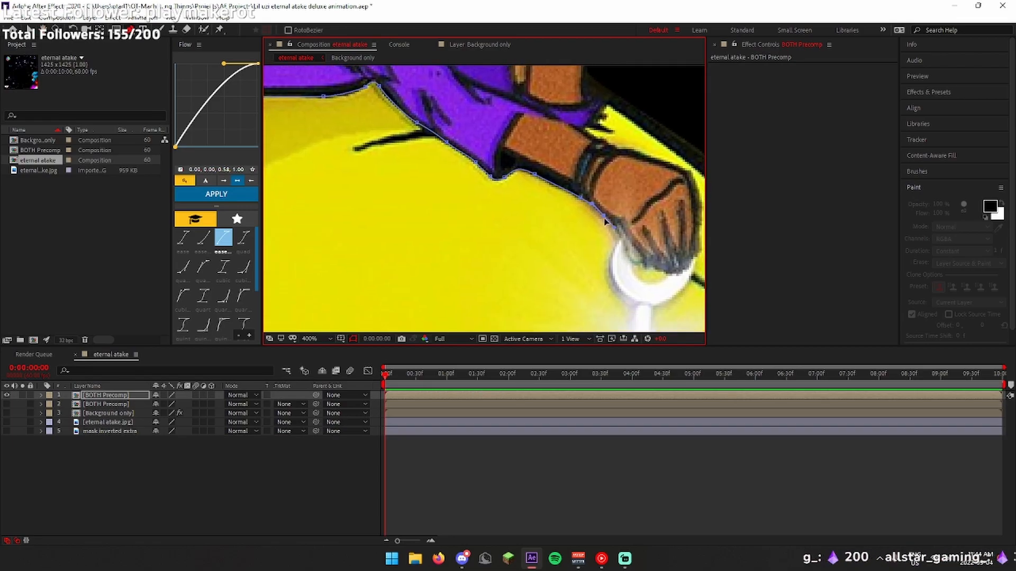
{"action": "left_click_drag", "start_coordinate": [611, 272], "coordinate": [537, 183]}
{"action": "scroll", "coordinate": [609, 260], "scroll_direction": "down", "scroll_amount": 3}
Continue the mask path down the key's shaft and around its teeth
{"action": "left_click", "coordinate": [601, 234]}
{"action": "left_click", "coordinate": [536, 181]}
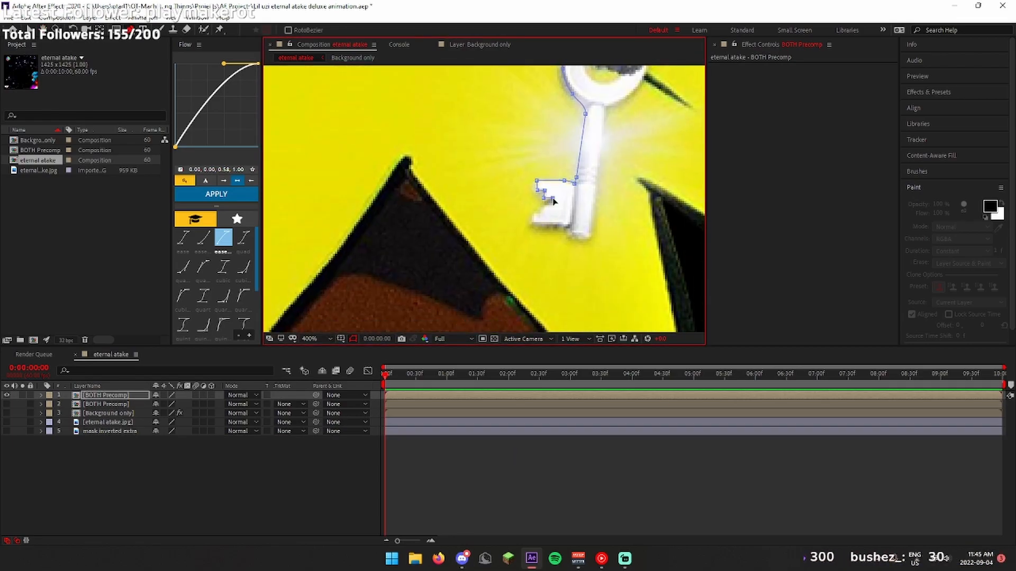
{"action": "left_click_drag", "start_coordinate": [592, 233], "coordinate": [592, 226]}
{"action": "left_click_drag", "start_coordinate": [601, 170], "coordinate": [591, 184]}
{"action": "left_click", "coordinate": [523, 238]}
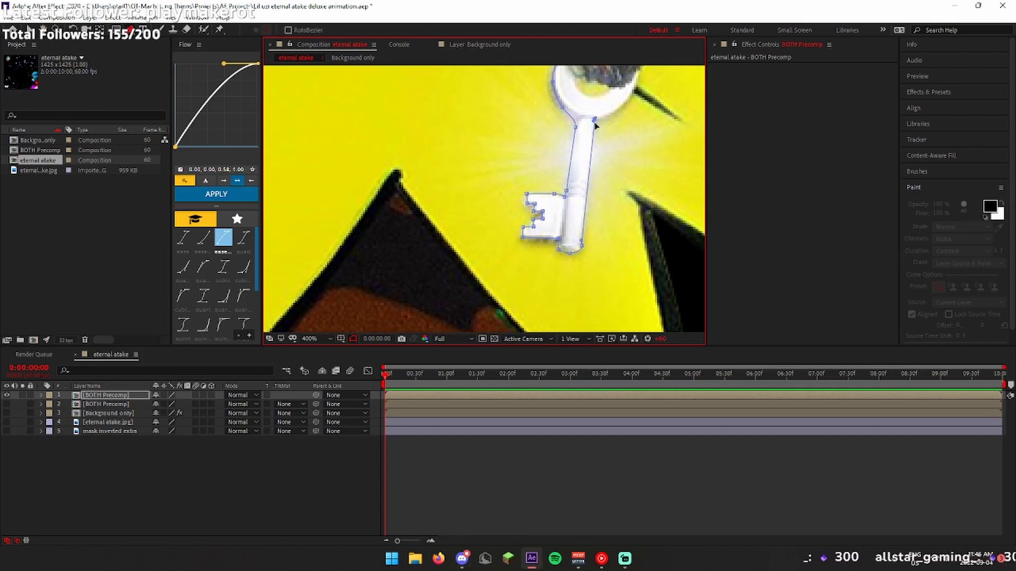
Continue the mask path up the key's other side, around its ring and the fist, and through the jagged gap by the sleeve
{"action": "left_click_drag", "start_coordinate": [633, 102], "coordinate": [585, 189]}
{"action": "left_click", "coordinate": [574, 193]}
{"action": "left_click", "coordinate": [589, 167]}
{"action": "left_click", "coordinate": [594, 147]}
{"action": "mouse_move", "coordinate": [625, 72]}
{"action": "left_mouse_down"}
{"action": "mouse_move", "coordinate": [617, 184]}
{"action": "mouse_move", "coordinate": [554, 194]}
{"action": "left_mouse_up"}
{"action": "left_click", "coordinate": [584, 229]}
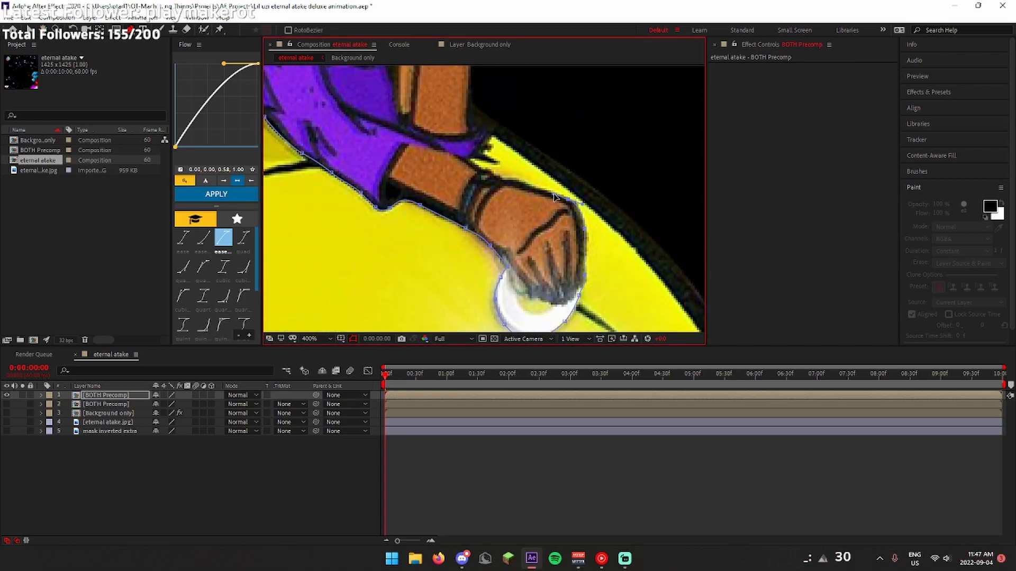
{"action": "scroll", "coordinate": [478, 172], "scroll_direction": "up", "scroll_amount": 2}
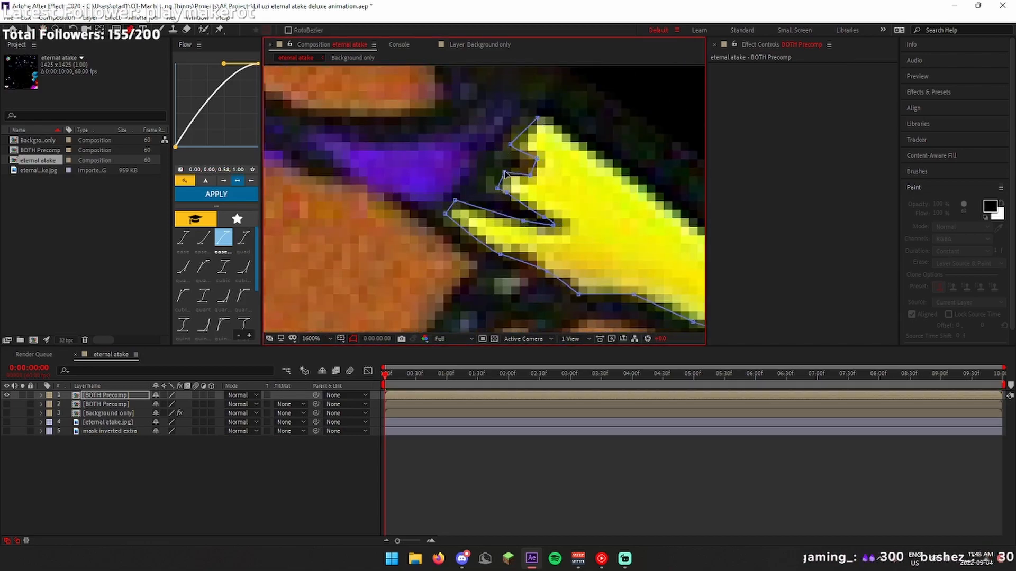
{"action": "scroll", "coordinate": [585, 199], "scroll_direction": "down", "scroll_amount": 3}
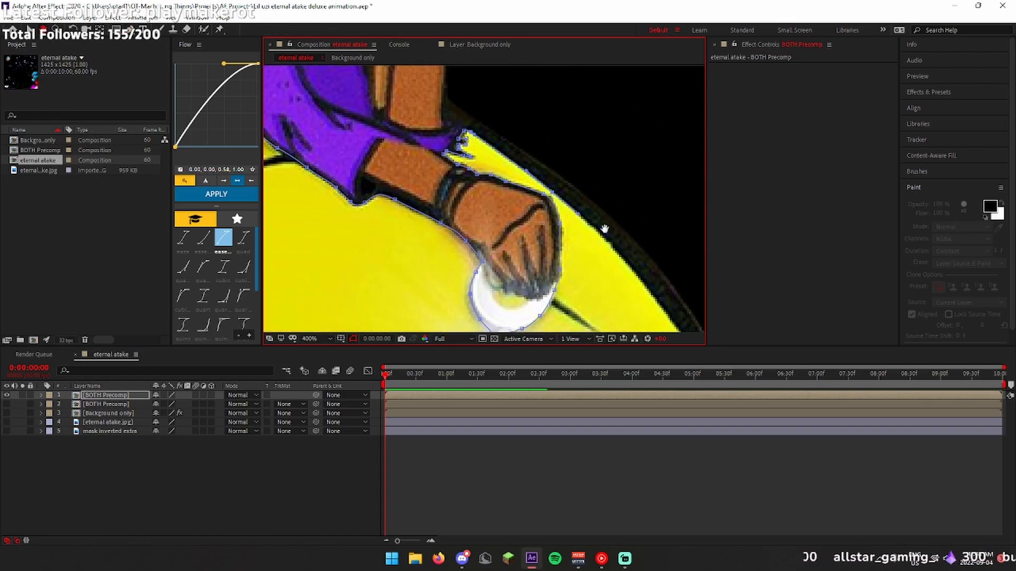
Try to extend the mask path down the hair's outer edge and around the yellow spikes beside the key
{"action": "scroll", "coordinate": [548, 219], "scroll_direction": "down", "scroll_amount": 1}
{"action": "left_click_drag", "start_coordinate": [586, 295], "coordinate": [633, 148]}
{"action": "scroll", "coordinate": [634, 148], "scroll_direction": "up", "scroll_amount": 1}
{"action": "left_click_drag", "start_coordinate": [624, 191], "coordinate": [584, 146]}
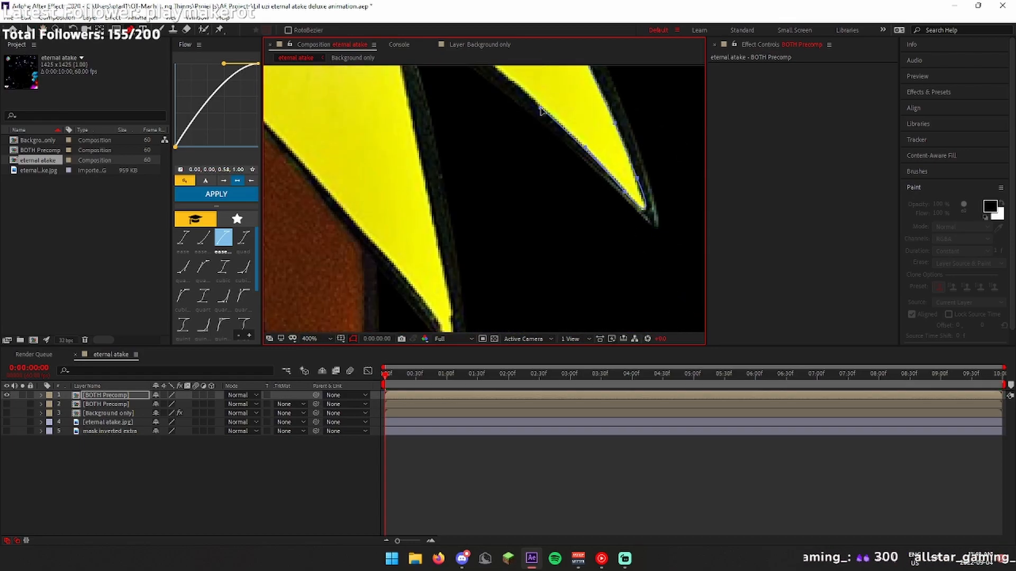
{"action": "left_click_drag", "start_coordinate": [544, 114], "coordinate": [510, 166]}
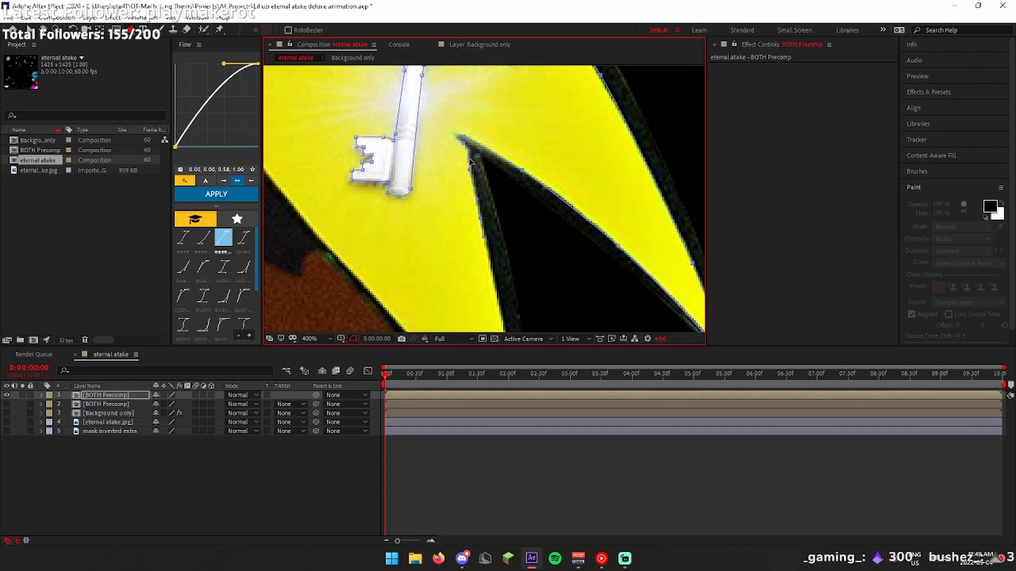
{"action": "left_click_drag", "start_coordinate": [488, 232], "coordinate": [511, 127]}
{"action": "left_click_drag", "start_coordinate": [513, 126], "coordinate": [519, 161]}
{"action": "key", "text": "ctrl+z"}
{"action": "scroll", "coordinate": [619, 181], "scroll_direction": "down", "scroll_amount": 1}
{"action": "left_click_drag", "start_coordinate": [571, 141], "coordinate": [572, 304]}
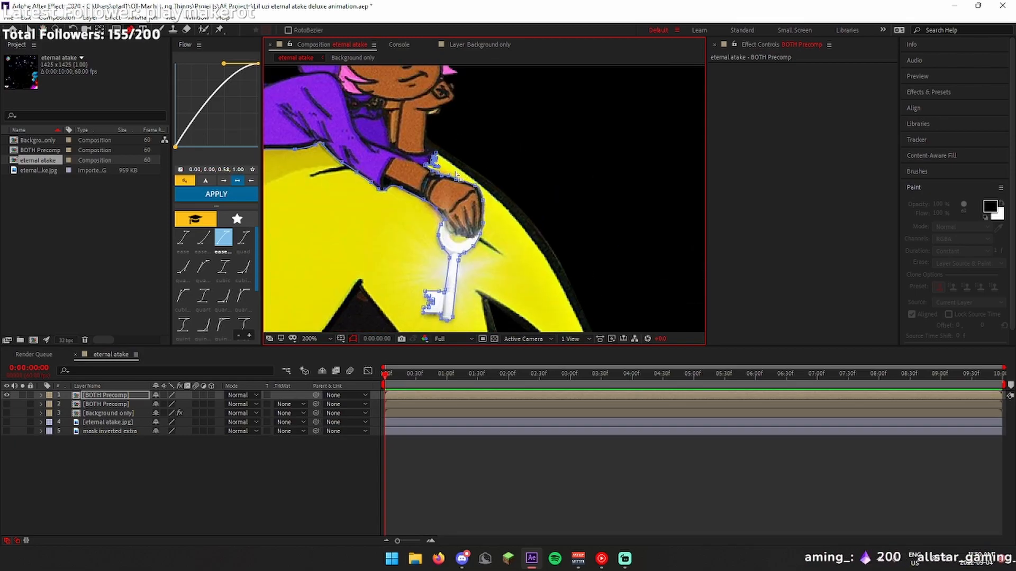
Trace the mask up the raised forearm and hand, and close it loosely around the rest of the reclining girl
{"action": "scroll", "coordinate": [458, 172], "scroll_direction": "up", "scroll_amount": 2}
{"action": "left_click_drag", "start_coordinate": [459, 172], "coordinate": [602, 269]}
{"action": "left_click", "coordinate": [531, 158]}
{"action": "left_click_drag", "start_coordinate": [541, 95], "coordinate": [575, 228]}
{"action": "left_click", "coordinate": [581, 205]}
{"action": "left_click_drag", "start_coordinate": [625, 131], "coordinate": [623, 231]}
{"action": "left_click", "coordinate": [625, 199]}
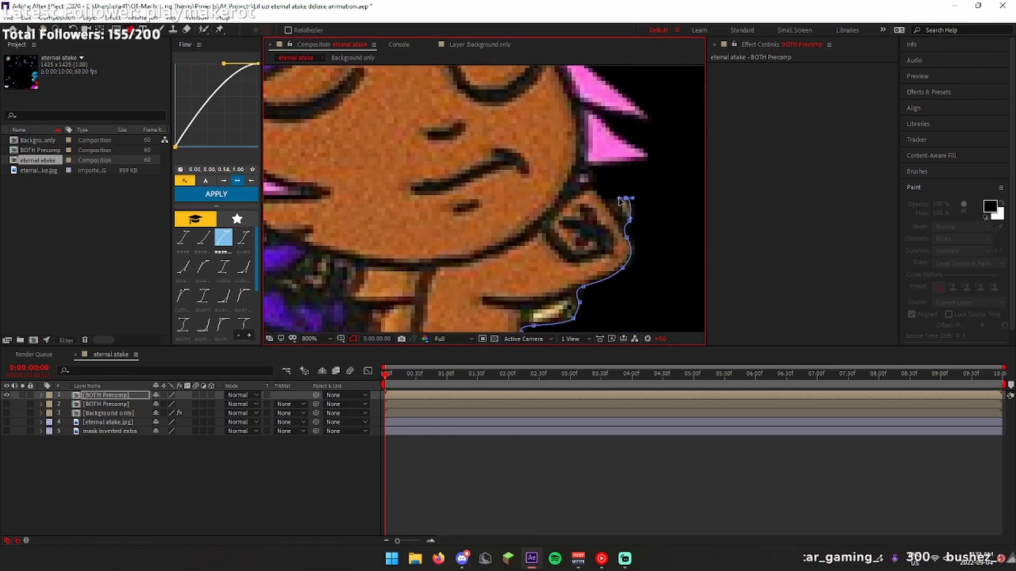
{"action": "scroll", "coordinate": [596, 194], "scroll_direction": "down", "scroll_amount": 8}
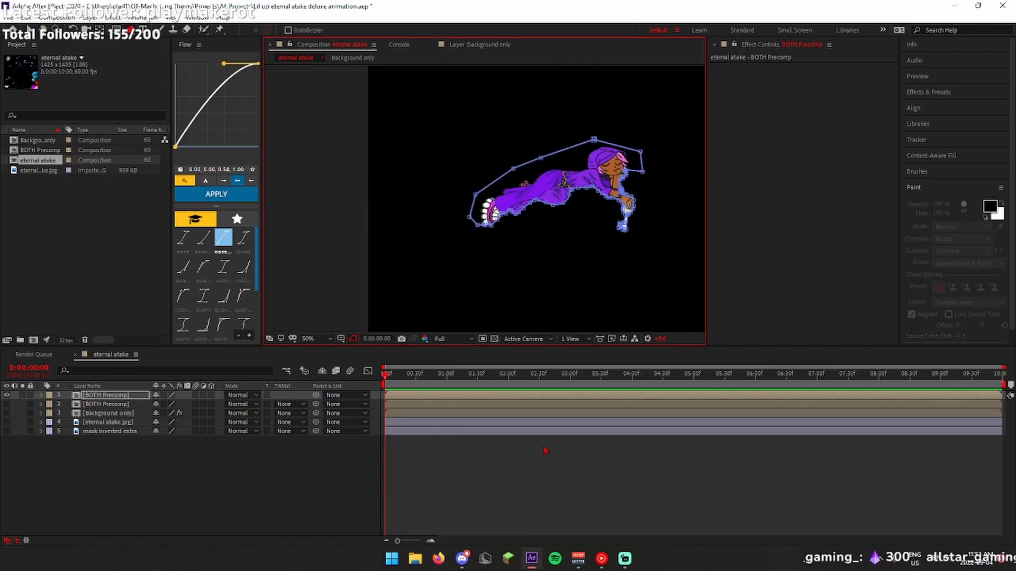
Duplicate the masked BOTH Precomp layer, hide the upper copy and invert Mask 1 on the lower one
{"action": "key", "text": "ctrl+d"}
{"action": "left_click", "coordinate": [7, 395]}
{"action": "left_click", "coordinate": [41, 404]}
{"action": "left_click", "coordinate": [194, 422]}
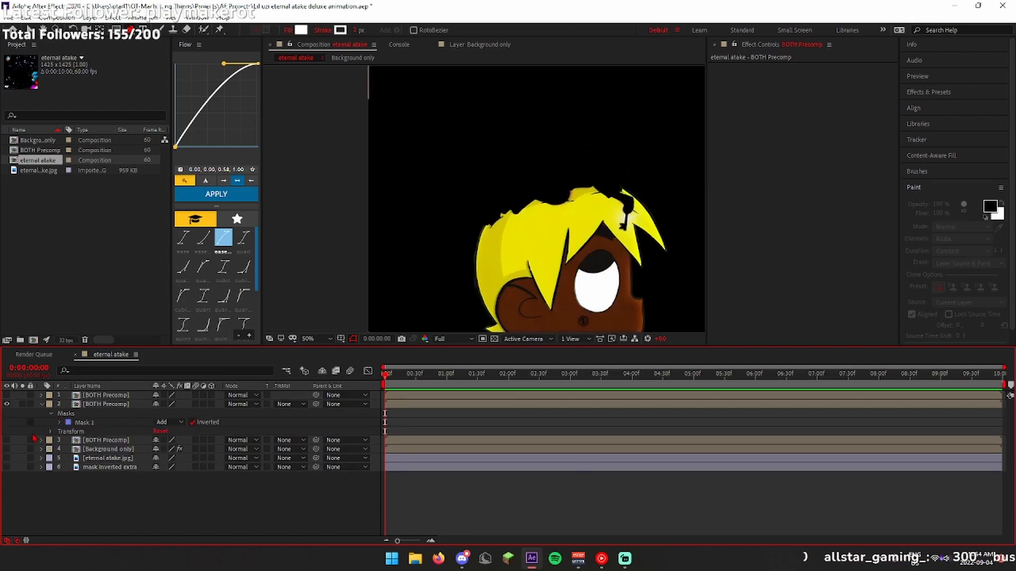
Rename the layer with the inverted mask Just uzi and the top layer Just girl
{"action": "left_click", "coordinate": [41, 404]}
{"action": "left_click", "coordinate": [106, 404]}
{"action": "key", "text": "Return"}
{"action": "type", "text": "Just uzi"}
Pre-compose the Just uzi and Just girl layers separately with the default names, moving all attributes
{"action": "left_click", "coordinate": [106, 404]}
{"action": "key", "text": "ctrl+shift+c"}
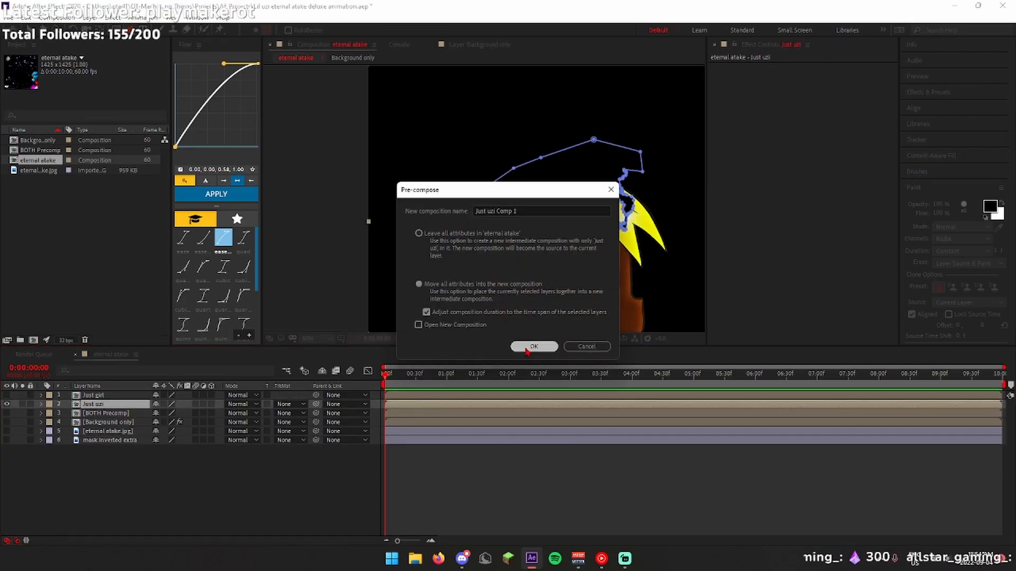
{"action": "left_click", "coordinate": [528, 347]}
{"action": "left_click", "coordinate": [106, 395]}
{"action": "key", "text": "ctrl+shift+c"}
{"action": "left_click", "coordinate": [528, 348]}
Activate the Brush tool with the hair's yellow as the foreground colour and open the Just uzi Comp 1 layer for painting
{"action": "scroll", "coordinate": [624, 212], "scroll_direction": "up", "scroll_amount": 2}
{"action": "scroll", "coordinate": [484, 199], "scroll_direction": "down", "scroll_amount": 2}
{"action": "scroll", "coordinate": [522, 252], "scroll_direction": "up", "scroll_amount": 2}
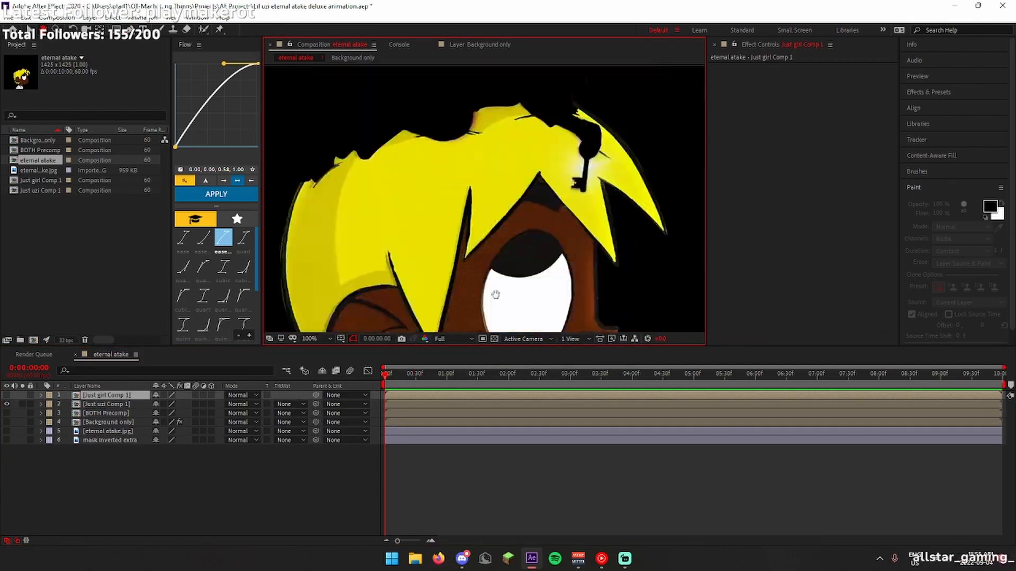
{"action": "left_click", "coordinate": [108, 404]}
{"action": "left_click_drag", "start_coordinate": [423, 201], "coordinate": [496, 210]}
{"action": "key", "text": "ctrl+b"}
{"action": "left_click", "coordinate": [990, 206]}
{"action": "left_click", "coordinate": [696, 411]}
{"action": "left_click", "coordinate": [713, 363]}
{"action": "double_click", "coordinate": [511, 181]}
Paint yellow over the key-shaped hole and its glow in the hair
{"action": "scroll", "coordinate": [550, 206], "scroll_direction": "up", "scroll_amount": 2}
{"action": "left_click_drag", "start_coordinate": [564, 212], "coordinate": [529, 165]}
{"action": "left_click_drag", "start_coordinate": [550, 126], "coordinate": [547, 214]}
{"action": "left_click_drag", "start_coordinate": [579, 140], "coordinate": [583, 170]}
{"action": "key", "text": "ctrl+z"}
{"action": "scroll", "coordinate": [510, 206], "scroll_direction": "down", "scroll_amount": 1}
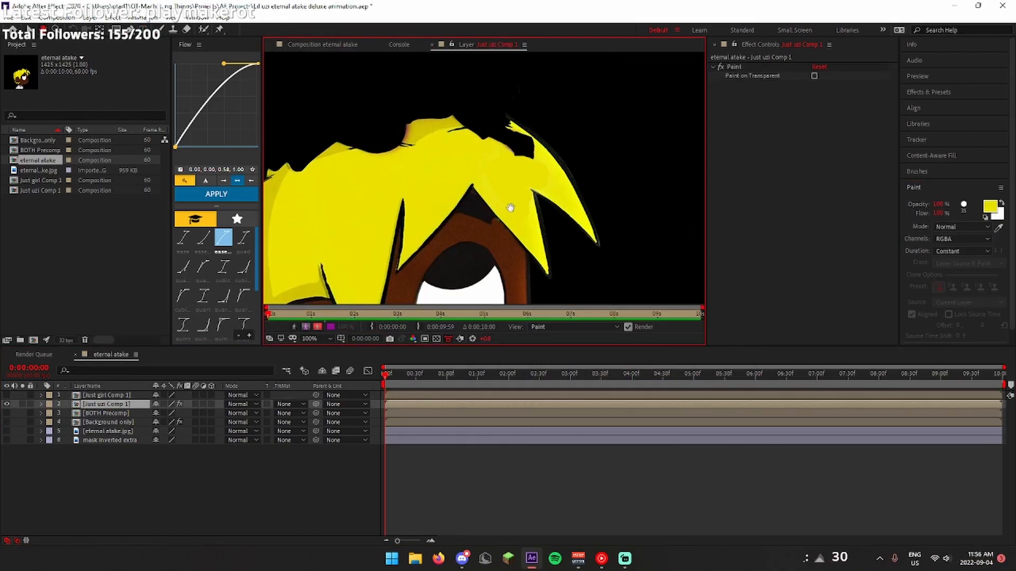
Fill the hand and sleeve gap at the top of the hair with yellow up to the outer outline
{"action": "scroll", "coordinate": [519, 196], "scroll_direction": "up", "scroll_amount": 1}
{"action": "scroll", "coordinate": [550, 223], "scroll_direction": "up", "scroll_amount": 2}
{"action": "mouse_move", "coordinate": [550, 161]}
{"action": "left_mouse_down"}
{"action": "mouse_move", "coordinate": [510, 113]}
{"action": "mouse_move", "coordinate": [399, 129]}
{"action": "left_mouse_up"}
{"action": "scroll", "coordinate": [351, 246], "scroll_direction": "down", "scroll_amount": 2}
{"action": "scroll", "coordinate": [379, 213], "scroll_direction": "up", "scroll_amount": 2}
{"action": "mouse_move", "coordinate": [591, 215]}
{"action": "left_mouse_down"}
{"action": "mouse_move", "coordinate": [491, 218]}
{"action": "mouse_move", "coordinate": [544, 123]}
{"action": "left_mouse_up"}
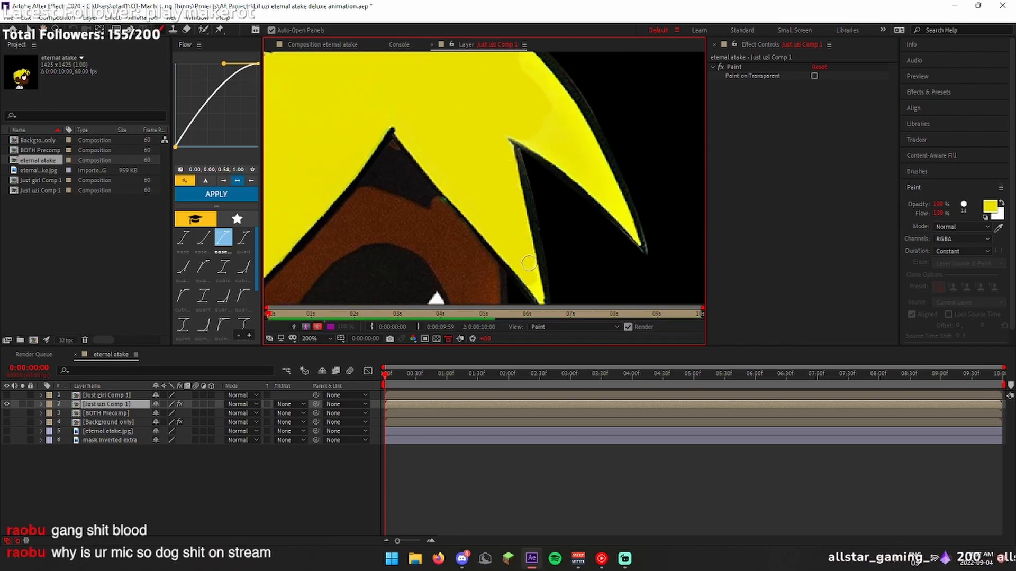
{"action": "scroll", "coordinate": [505, 160], "scroll_direction": "up", "scroll_amount": 2}
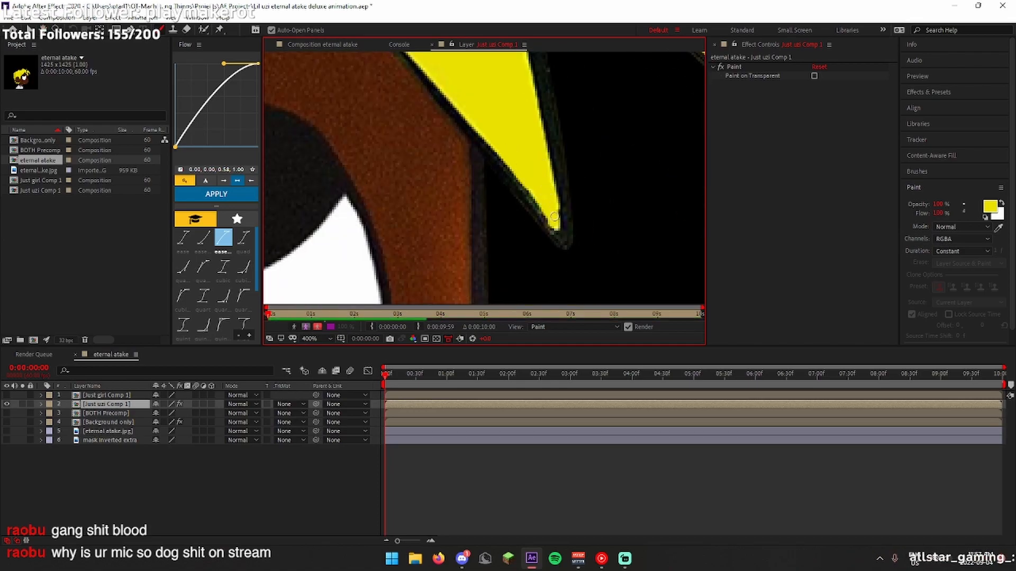
{"action": "left_click", "coordinate": [25, 18]}
{"action": "mouse_move", "coordinate": [58, 318]}
{"action": "left_click", "coordinate": [499, 435]}
Paint the outermost hair spike an even yellow down to its tip, adjusting the brush size
{"action": "left_click_drag", "start_coordinate": [635, 101], "coordinate": [468, 248]}
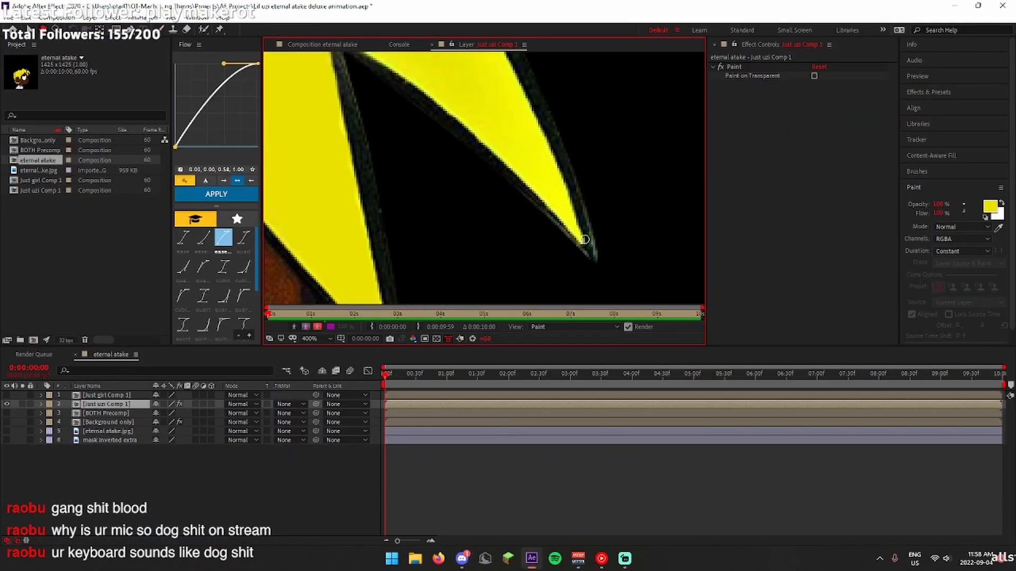
{"action": "left_click_drag", "start_coordinate": [552, 191], "coordinate": [488, 124]}
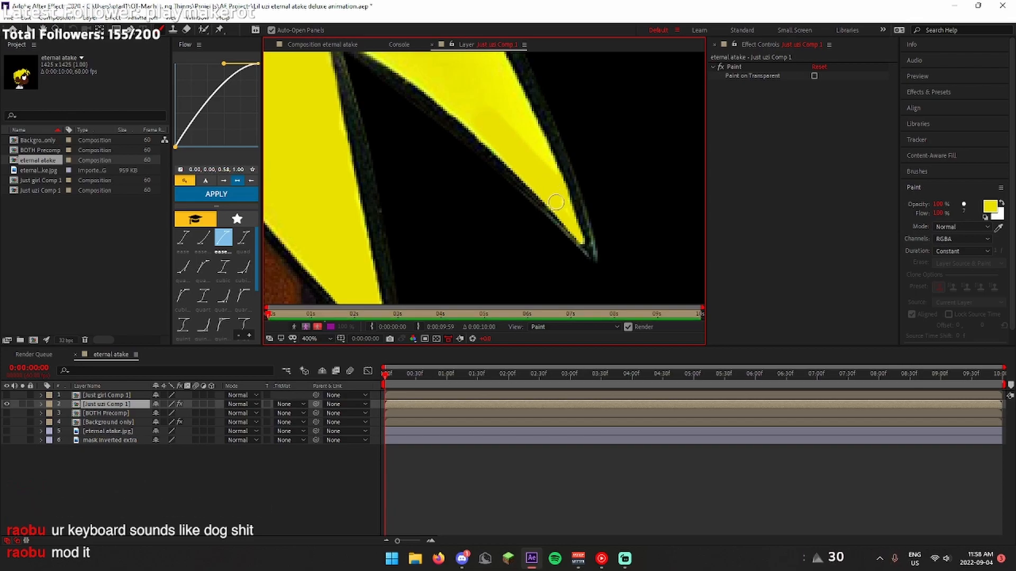
{"action": "left_click_drag", "start_coordinate": [444, 59], "coordinate": [537, 164]}
{"action": "left_click_drag", "start_coordinate": [537, 160], "coordinate": [551, 155]}
{"action": "left_click_drag", "start_coordinate": [487, 138], "coordinate": [574, 190]}
{"action": "left_click_drag", "start_coordinate": [631, 271], "coordinate": [611, 271], "text": "ctrl"}
{"action": "left_click_drag", "start_coordinate": [579, 198], "coordinate": [587, 211]}
Paint yellow over the remaining uneven patches in the fringe, resizing the brush for narrow and wide areas
{"action": "scroll", "coordinate": [623, 162], "scroll_direction": "down", "scroll_amount": 1}
{"action": "mouse_move", "coordinate": [468, 147]}
{"action": "left_mouse_down"}
{"action": "mouse_move", "coordinate": [506, 243]}
{"action": "mouse_move", "coordinate": [481, 204]}
{"action": "left_mouse_up"}
{"action": "left_click_drag", "start_coordinate": [474, 170], "coordinate": [483, 170], "text": "ctrl"}
{"action": "left_click_drag", "start_coordinate": [540, 220], "coordinate": [485, 146]}
{"action": "scroll", "coordinate": [465, 175], "scroll_direction": "down", "scroll_amount": 2}
{"action": "scroll", "coordinate": [483, 202], "scroll_direction": "up", "scroll_amount": 2}
{"action": "scroll", "coordinate": [553, 196], "scroll_direction": "up", "scroll_amount": 1}
{"action": "mouse_move", "coordinate": [561, 138]}
{"action": "left_mouse_down", "text": "ctrl"}
{"action": "mouse_move", "coordinate": [535, 207]}
{"action": "mouse_move", "coordinate": [508, 209]}
{"action": "left_mouse_up", "text": "ctrl"}
{"action": "scroll", "coordinate": [508, 209], "scroll_direction": "down", "scroll_amount": 2}
{"action": "scroll", "coordinate": [418, 196], "scroll_direction": "down", "scroll_amount": 2}
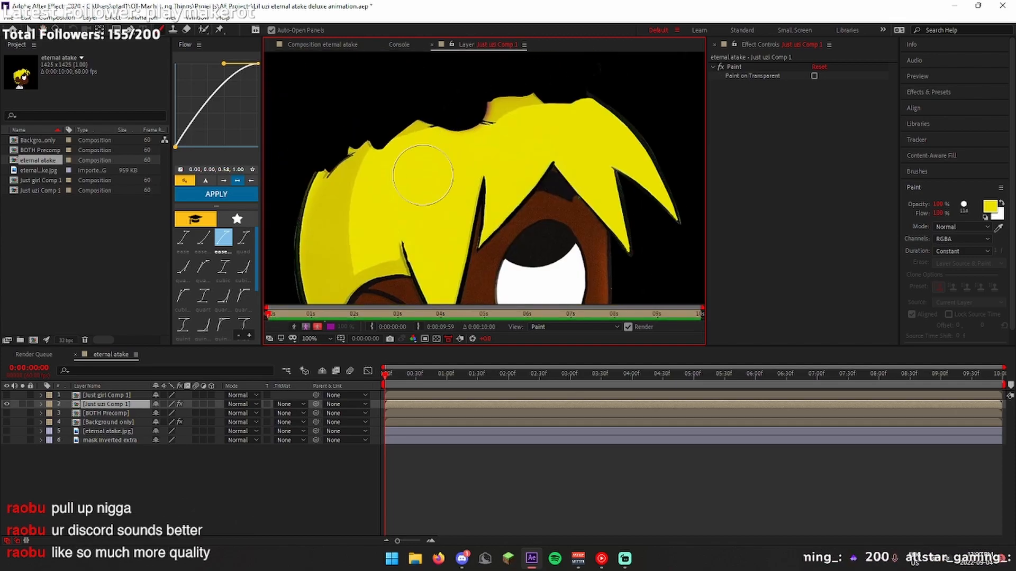
Show the Just girl Comp 1 layer and open it in its own layer view
{"action": "left_click", "coordinate": [85, 396]}
{"action": "double_click", "coordinate": [85, 396]}
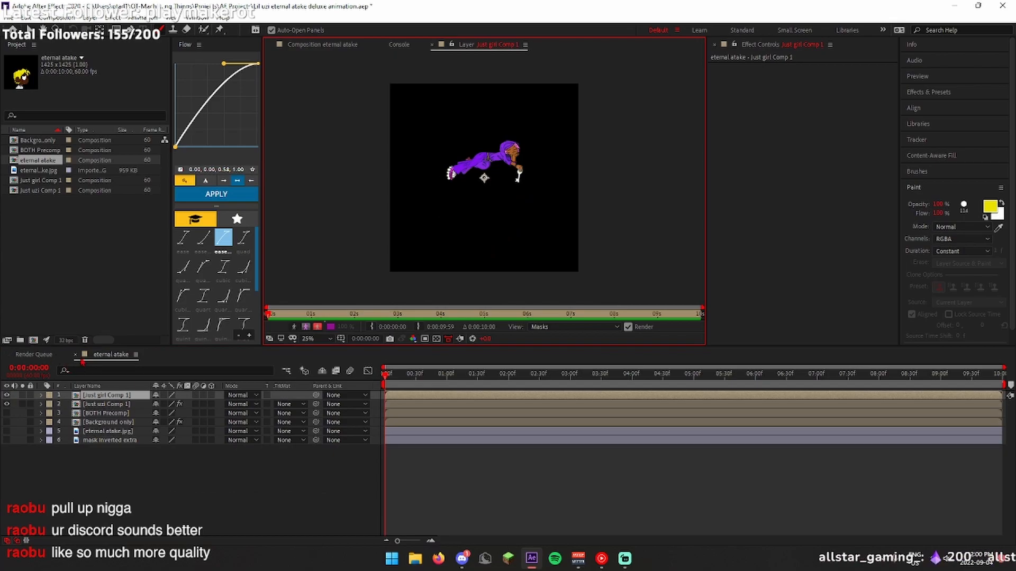
Inside Just girl Comp 1, feather the girl's Mask 1 by 1 pixel and contract it slightly with a negative expansion
{"action": "left_click", "coordinate": [41, 396]}
{"action": "left_click", "coordinate": [50, 405]}
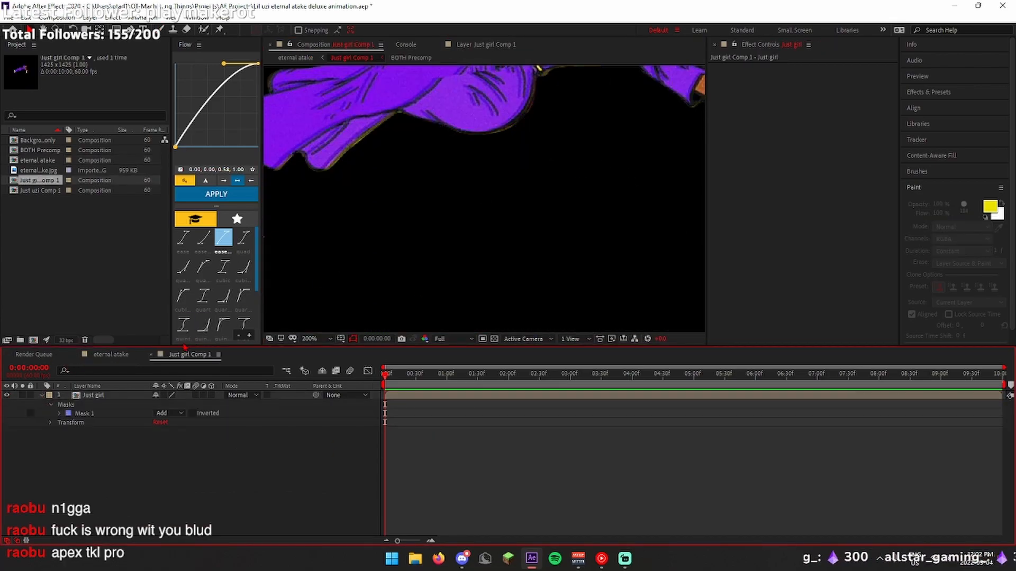
{"action": "scroll", "coordinate": [474, 207], "scroll_direction": "down", "scroll_amount": 1}
{"action": "left_click", "coordinate": [60, 414]}
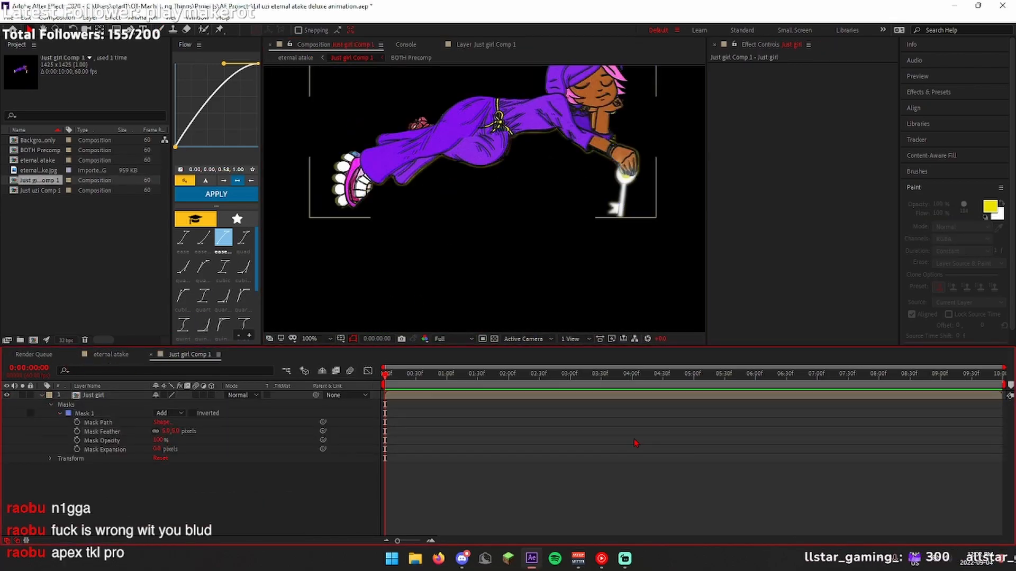
{"action": "left_click", "coordinate": [162, 449]}
{"action": "type", "text": "-2"}
{"action": "left_click", "coordinate": [212, 473]}
{"action": "left_click", "coordinate": [164, 432]}
{"action": "left_click", "coordinate": [227, 472]}
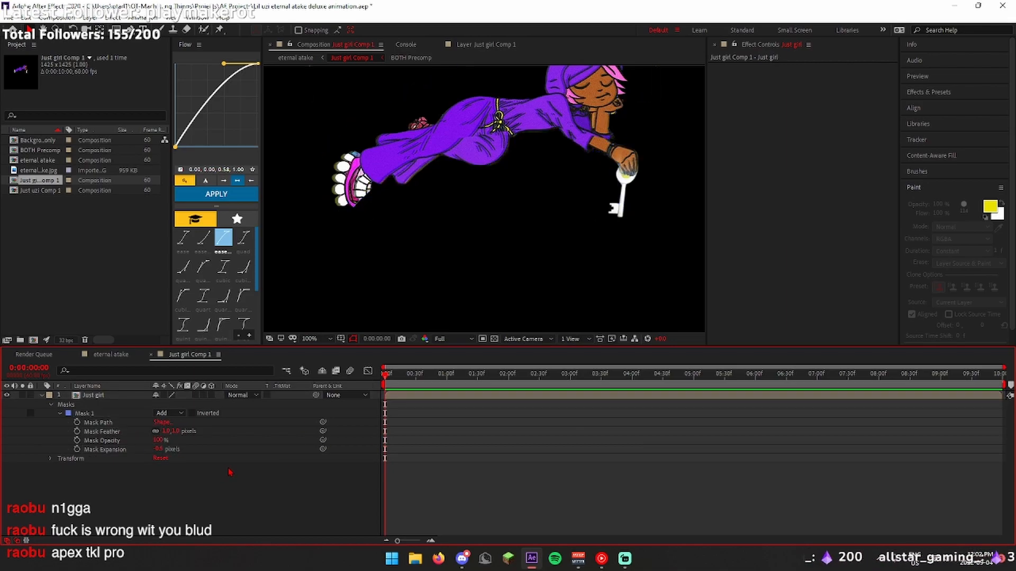
In the eternal atake composition, duplicate the Just uzi Comp 1 layer and name the copy Hair 1
{"action": "left_click", "coordinate": [110, 354]}
{"action": "scroll", "coordinate": [482, 211], "scroll_direction": "up", "scroll_amount": 4}
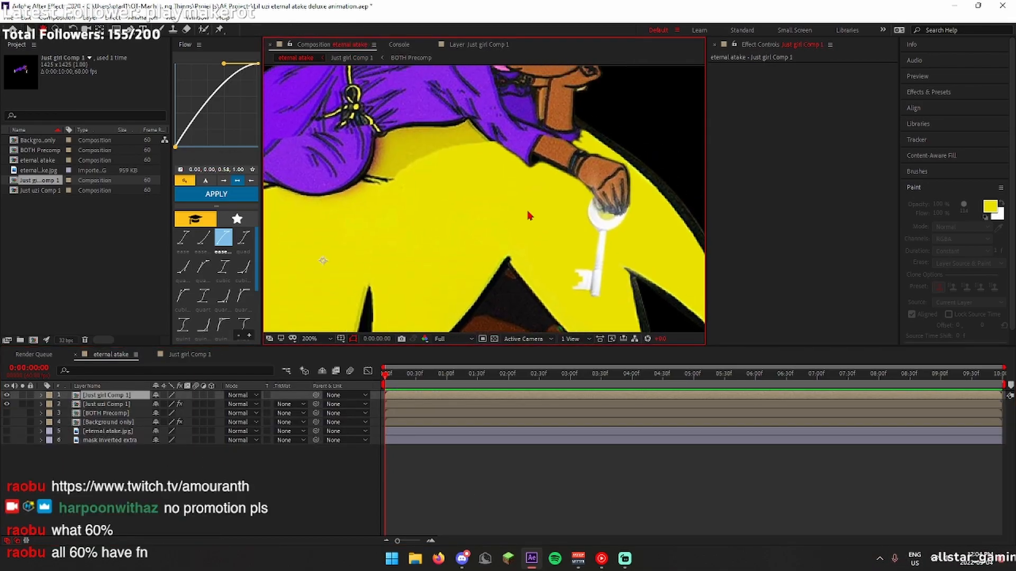
{"action": "scroll", "coordinate": [574, 249], "scroll_direction": "down", "scroll_amount": 2}
{"action": "left_click", "coordinate": [104, 405]}
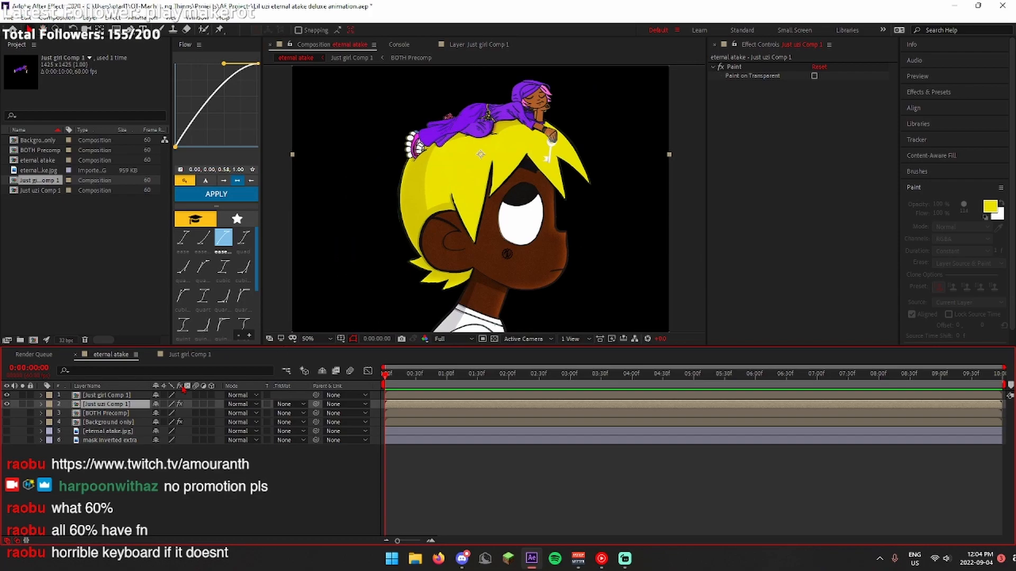
{"action": "key", "text": "ctrl+d"}
{"action": "key", "text": "Return"}
{"action": "type", "text": "Hair 1"}
{"action": "key", "text": "Return"}
Draw a closed Pen mask on Hair 1 around the outermost hair spike beside the key
{"action": "scroll", "coordinate": [614, 122], "scroll_direction": "up", "scroll_amount": 1}
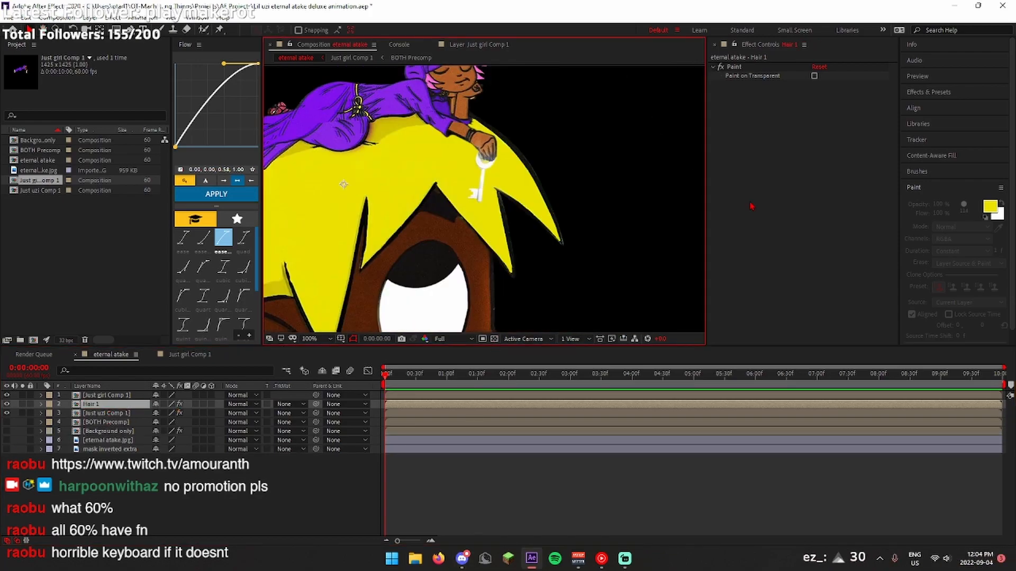
{"action": "scroll", "coordinate": [514, 161], "scroll_direction": "up", "scroll_amount": 1}
{"action": "key", "text": "g"}
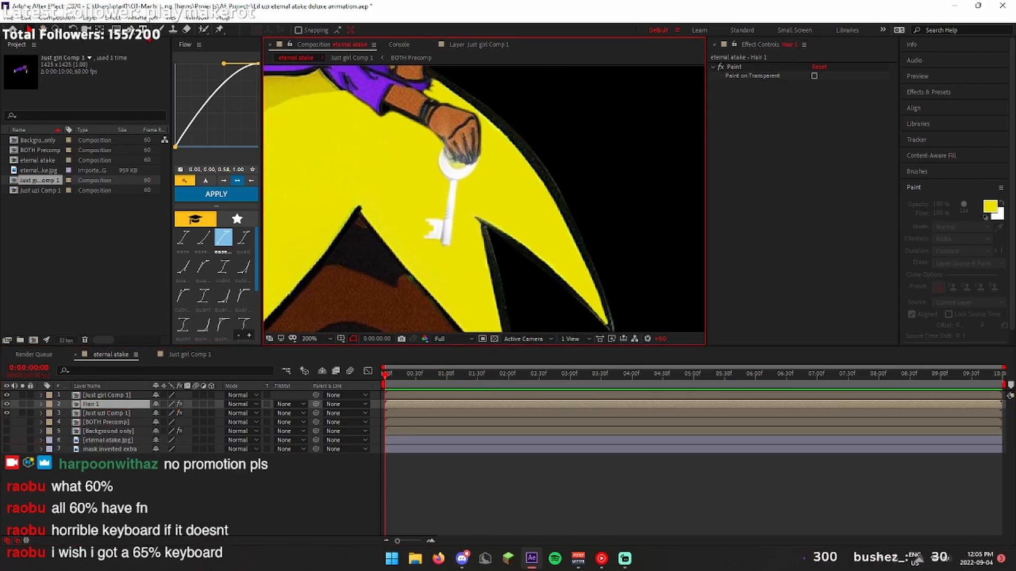
{"action": "left_click", "coordinate": [474, 215]}
{"action": "left_click", "coordinate": [540, 122]}
{"action": "left_click_drag", "start_coordinate": [645, 224], "coordinate": [612, 228]}
{"action": "left_click", "coordinate": [556, 236]}
{"action": "left_click", "coordinate": [449, 82]}
Hide the Uzi and girl layers to isolate the masked spike and remove the Paint effect from Hair 1
{"action": "left_click", "coordinate": [7, 413]}
{"action": "left_click", "coordinate": [7, 395]}
{"action": "scroll", "coordinate": [485, 199], "scroll_direction": "down", "scroll_amount": 1}
{"action": "left_click", "coordinate": [733, 67]}
{"action": "key", "text": "Delete"}
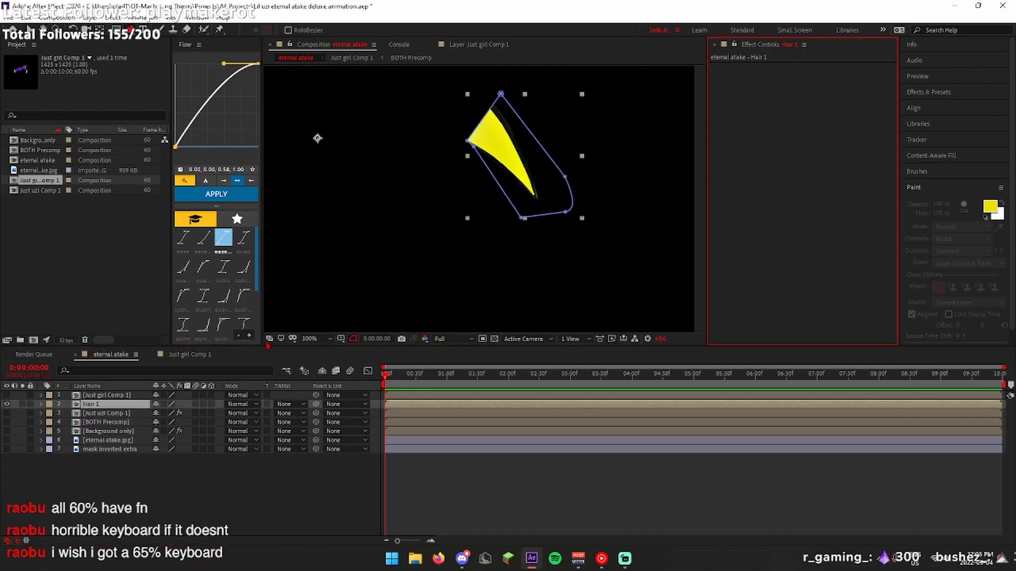
Show the Uzi and girl layers again and undo the removal of Hair 1's Paint effect
{"action": "left_click", "coordinate": [7, 413]}
{"action": "left_click", "coordinate": [7, 396]}
{"action": "left_click", "coordinate": [353, 339]}
{"action": "left_click", "coordinate": [7, 395]}
{"action": "left_click", "coordinate": [7, 395]}
{"action": "key", "text": "v"}
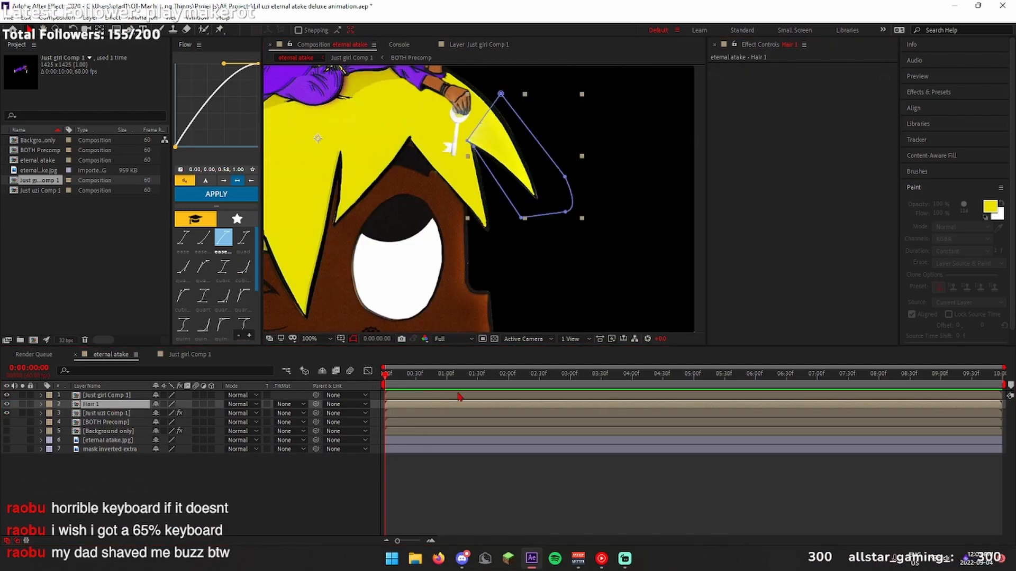
{"action": "key", "text": "ctrl+z"}
Pre-compose the masked Hair 1 layer, and pre-compose the resulting layer once more
{"action": "left_click", "coordinate": [41, 404]}
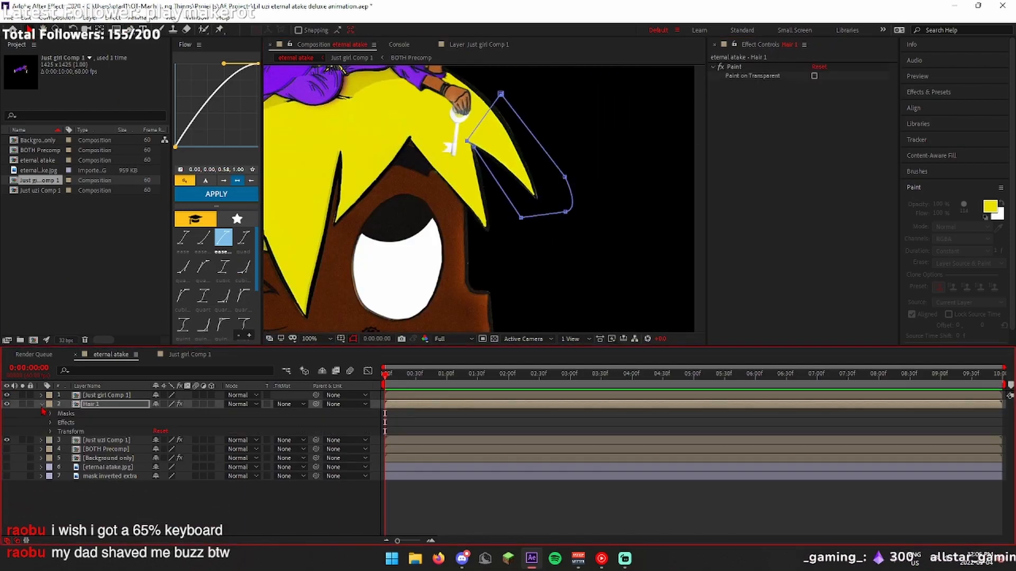
{"action": "key", "text": "ctrl+shift+c"}
{"action": "key", "text": "Return"}
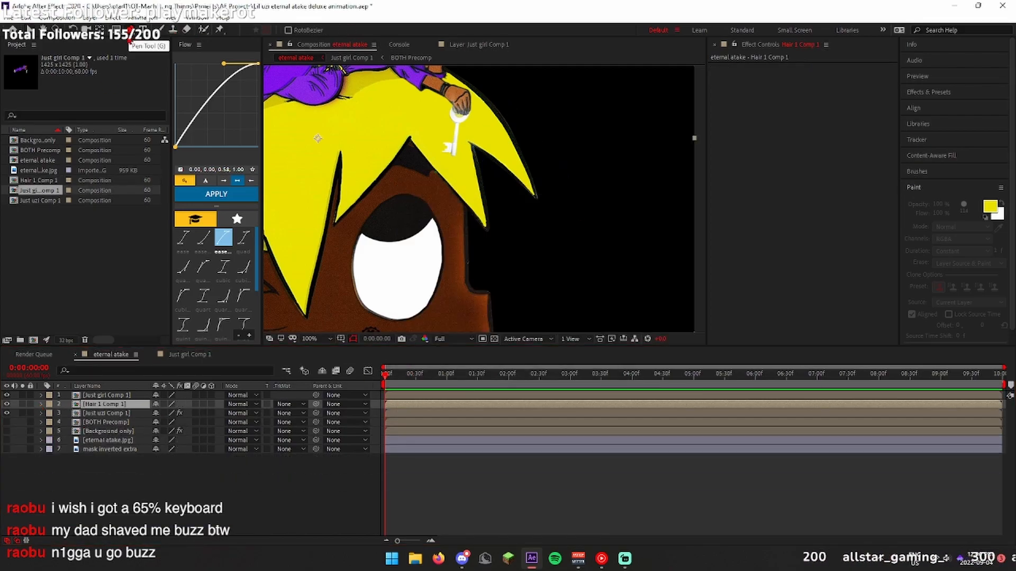
{"action": "scroll", "coordinate": [456, 217], "scroll_direction": "up", "scroll_amount": 1}
{"action": "key", "text": "g"}
{"action": "scroll", "coordinate": [480, 238], "scroll_direction": "down", "scroll_amount": 1}
{"action": "key", "text": "ctrl+shift+c"}
{"action": "key", "text": "Return"}
Try puppet pins at the base and tip of the outermost hair spike, bending it from the tip
{"action": "key", "text": "ctrl+p"}
{"action": "left_click", "coordinate": [481, 178]}
{"action": "mouse_move", "coordinate": [529, 239]}
{"action": "left_mouse_down"}
{"action": "mouse_move", "coordinate": [518, 253]}
{"action": "mouse_move", "coordinate": [536, 253]}
{"action": "left_mouse_up"}
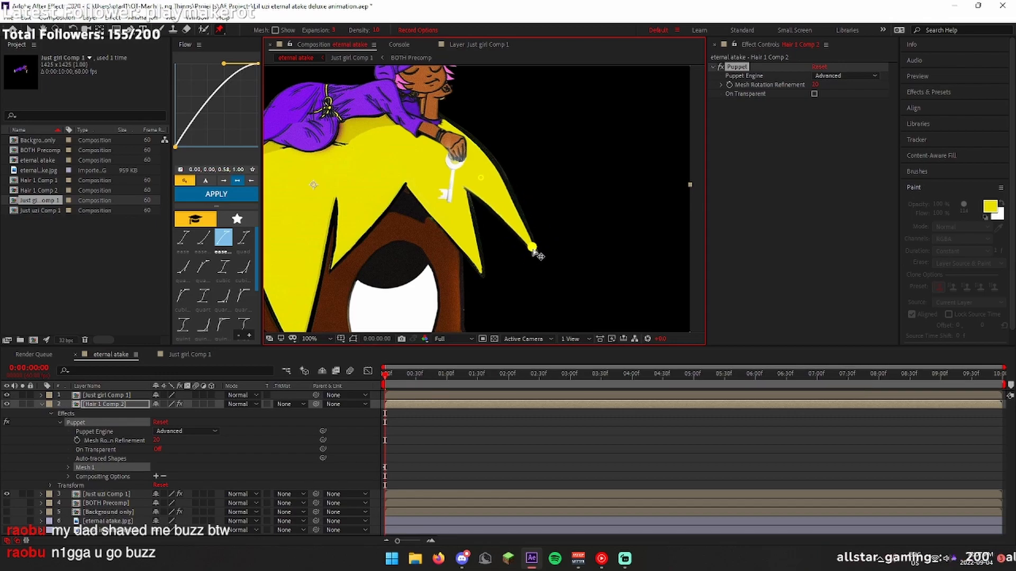
Rename the Just uzi Comp 1 layer as Just uzi Not touched and remove the Puppet effect from Hair 1 Comp 2
{"action": "type", "text": "uched"}
{"action": "key", "text": "Return"}
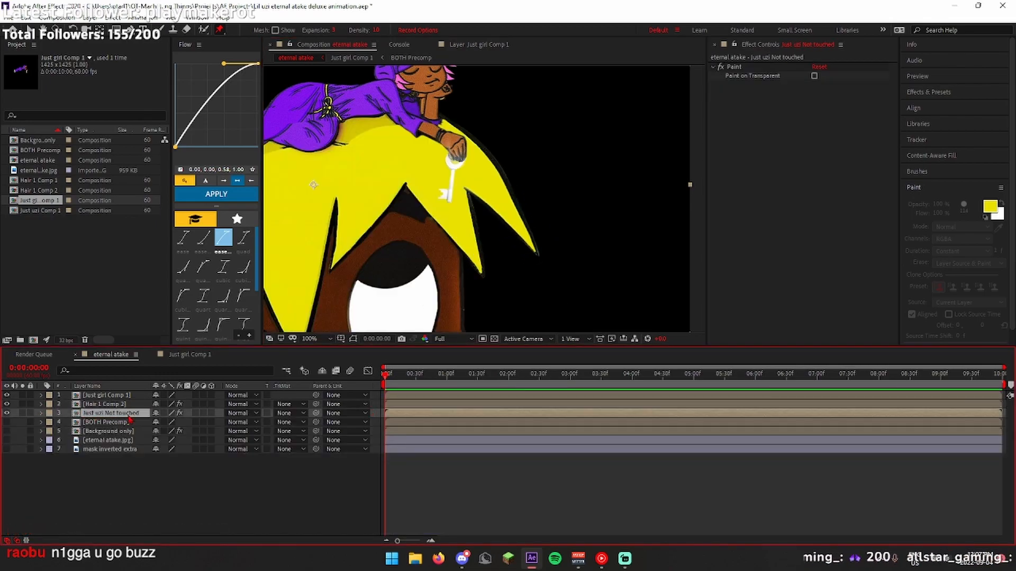
{"action": "left_click", "coordinate": [418, 404]}
{"action": "left_click", "coordinate": [734, 66]}
{"action": "key", "text": "Delete"}
Duplicate the Just uzi Not touched layer, hide the original and rename the copy Just uzi
{"action": "left_click", "coordinate": [475, 413]}
{"action": "key", "text": "ctrl+d"}
{"action": "left_click", "coordinate": [7, 422]}
{"action": "key", "text": "Return"}
{"action": "key", "text": "BackSpace"}
{"action": "key", "text": "BackSpace"}
{"action": "key", "text": "BackSpace"}
{"action": "key", "text": "BackSpace"}
{"action": "key", "text": "BackSpace"}
{"action": "key", "text": "BackSpace"}
{"action": "key", "text": "BackSpace"}
{"action": "key", "text": "BackSpace"}
{"action": "key", "text": "BackSpace"}
{"action": "key", "text": "BackSpace"}
{"action": "key", "text": "BackSpace"}
{"action": "key", "text": "BackSpace"}
{"action": "key", "text": "BackSpace"}
{"action": "key", "text": "BackSpace"}
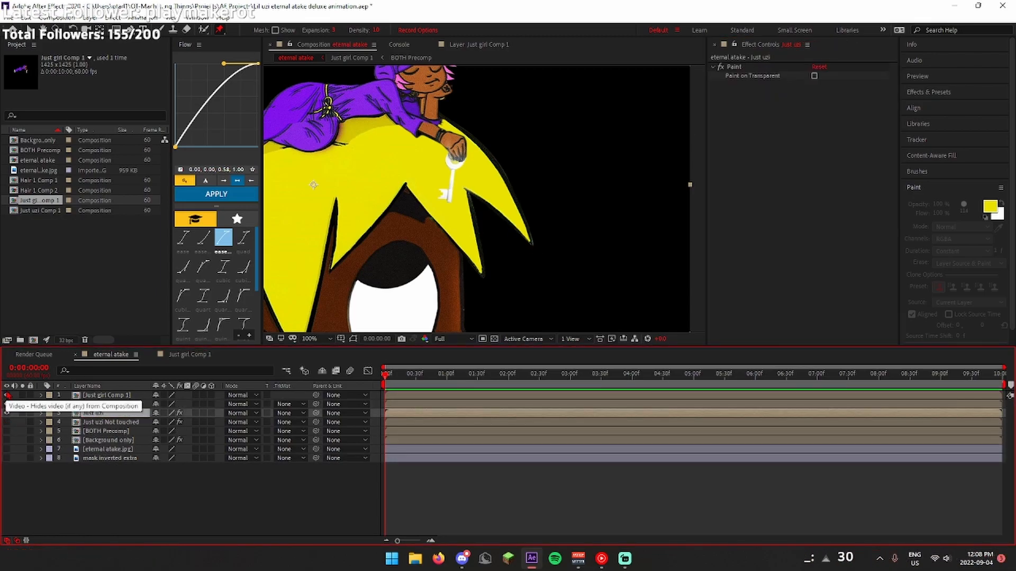
Pre-compose the Just uzi layer
{"action": "scroll", "coordinate": [281, 103], "scroll_direction": "up", "scroll_amount": 1}
{"action": "left_click_drag", "start_coordinate": [282, 103], "coordinate": [263, 121]}
{"action": "key", "text": "ctrl+shift+c"}
{"action": "key", "text": "Return"}
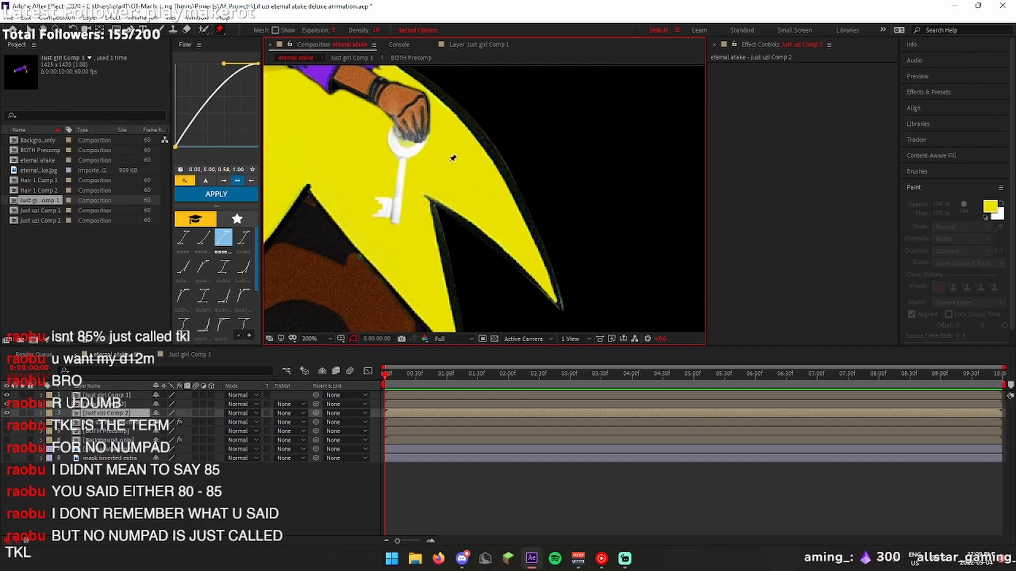
Place puppet pins at the base and tip of the spike on Hair 1 Comp 2, hiding the Uzi layer meanwhile
{"action": "left_click", "coordinate": [7, 413]}
{"action": "left_click", "coordinate": [117, 404]}
{"action": "left_click", "coordinate": [458, 174]}
{"action": "left_click", "coordinate": [553, 296]}
{"action": "scroll", "coordinate": [555, 294], "scroll_direction": "down", "scroll_amount": 1}
{"action": "left_click", "coordinate": [41, 404]}
{"action": "left_click", "coordinate": [7, 413]}
Set the eternal atake composition's duration to 5 seconds
{"action": "left_click", "coordinate": [56, 18]}
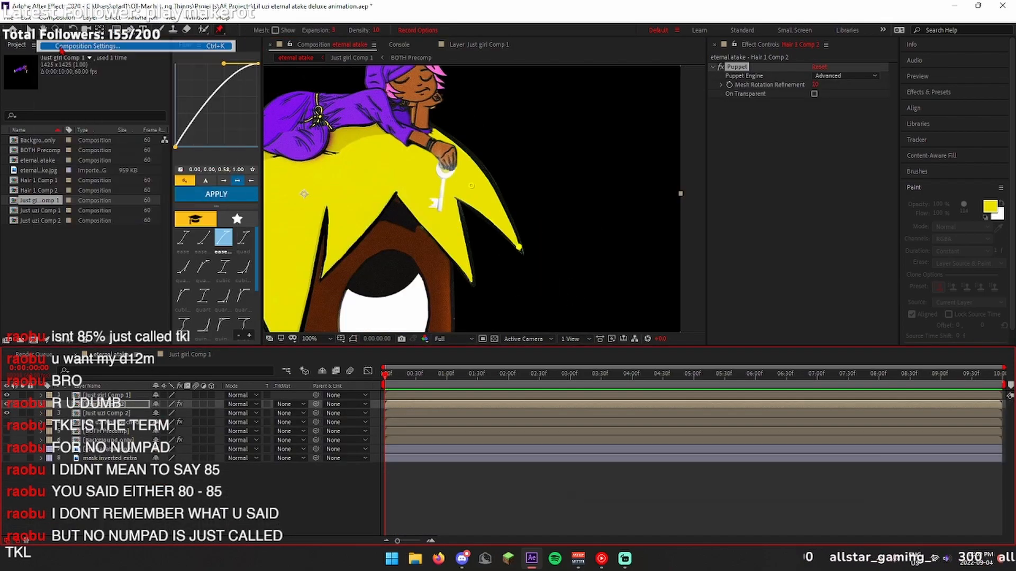
{"action": "left_click", "coordinate": [61, 49]}
{"action": "key", "text": "Escape"}
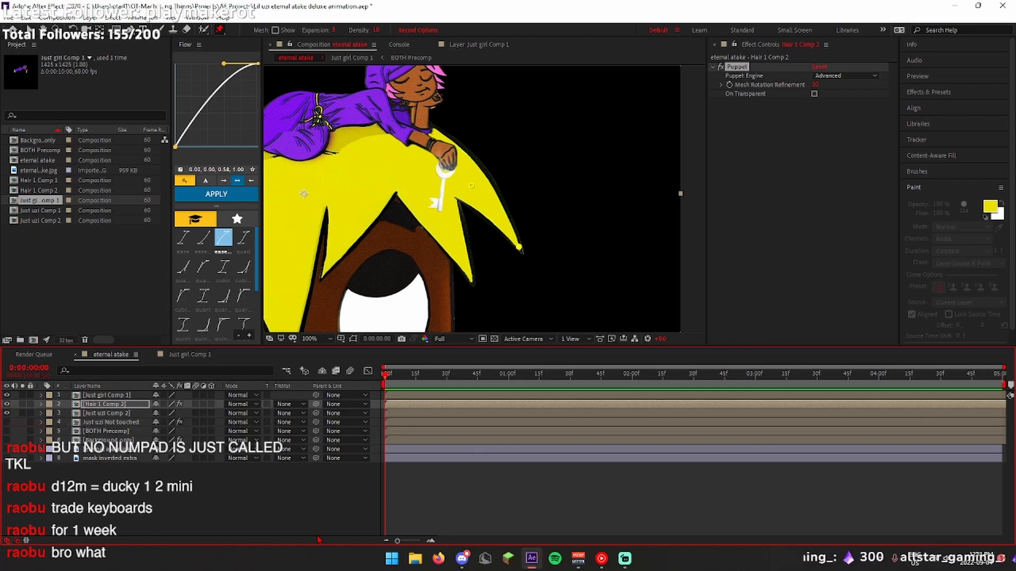
Reveal the puppet pin properties of Hair 1 Comp 2 and keyframe the tip pin's sway from the start to about 4:10
{"action": "left_click", "coordinate": [41, 404]}
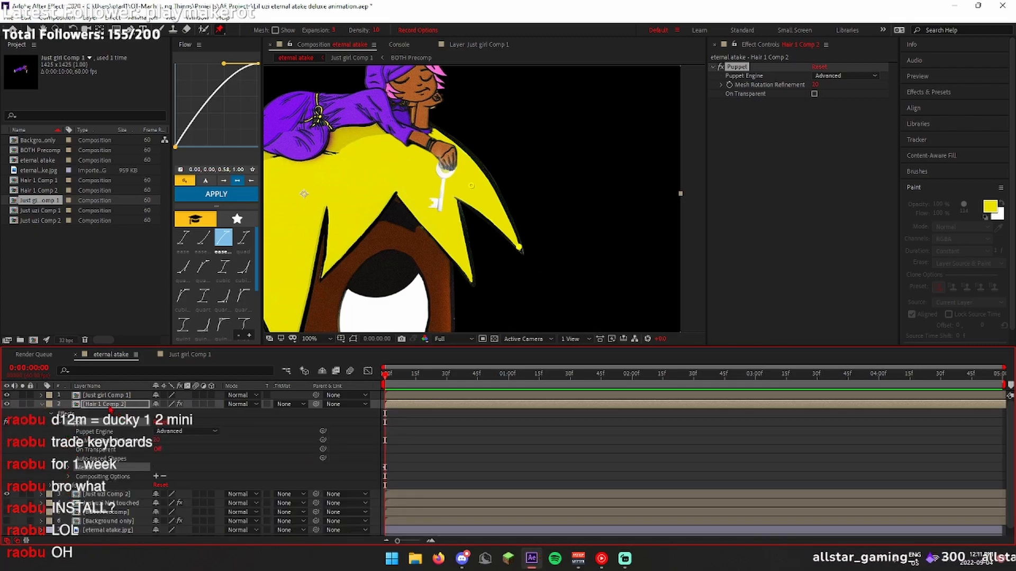
{"action": "left_click", "coordinate": [69, 468]}
{"action": "left_click", "coordinate": [77, 495]}
{"action": "scroll", "coordinate": [390, 384], "scroll_direction": "down", "scroll_amount": 1}
{"action": "left_click_drag", "start_coordinate": [483, 392], "coordinate": [485, 391]}
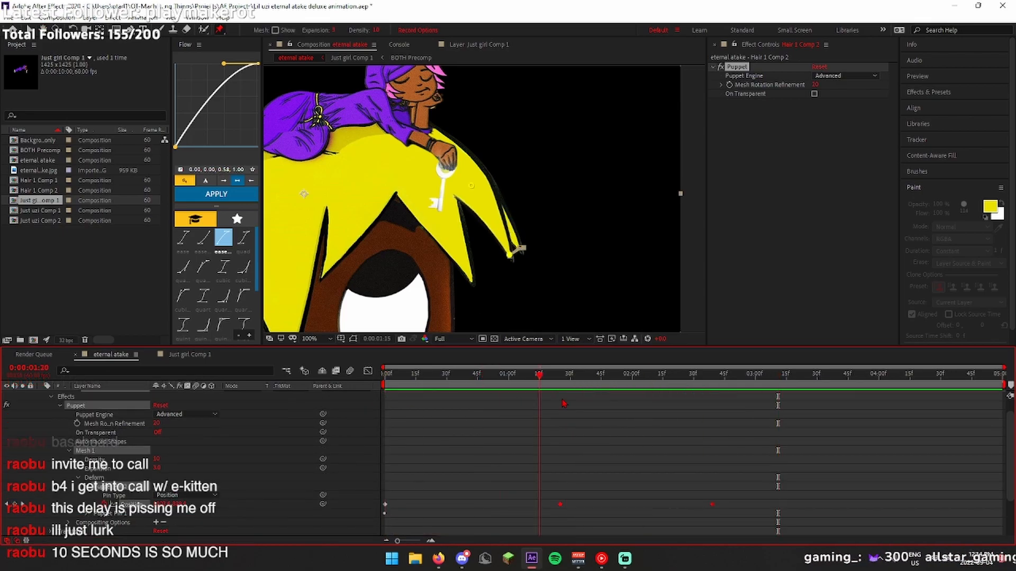
{"action": "left_click_drag", "start_coordinate": [567, 406], "coordinate": [900, 402]}
{"action": "left_click_drag", "start_coordinate": [521, 252], "coordinate": [518, 250]}
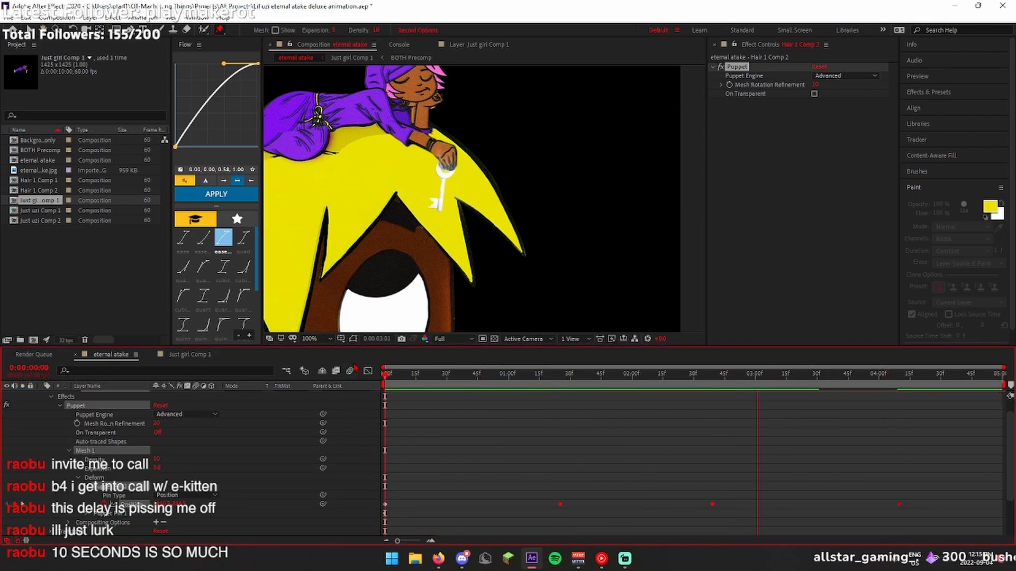
Reposition the spike's tip pin at the keyframes near 1:25 and 2:40
{"action": "left_click", "coordinate": [385, 505]}
{"action": "left_click_drag", "start_coordinate": [385, 376], "coordinate": [546, 400]}
{"action": "left_click_drag", "start_coordinate": [509, 258], "coordinate": [526, 264]}
{"action": "left_click_drag", "start_coordinate": [385, 375], "coordinate": [559, 390]}
{"action": "left_click_drag", "start_coordinate": [513, 256], "coordinate": [505, 263]}
{"action": "left_click_drag", "start_coordinate": [561, 377], "coordinate": [717, 401]}
{"action": "left_click_drag", "start_coordinate": [523, 247], "coordinate": [525, 263]}
Preview the hair sway and move the tip pin back upward at the keyframe near 2:40
{"action": "key", "text": "space"}
{"action": "key", "text": "space"}
{"action": "left_click_drag", "start_coordinate": [771, 375], "coordinate": [721, 391]}
{"action": "left_click_drag", "start_coordinate": [525, 263], "coordinate": [518, 249]}
{"action": "left_click", "coordinate": [429, 405]}
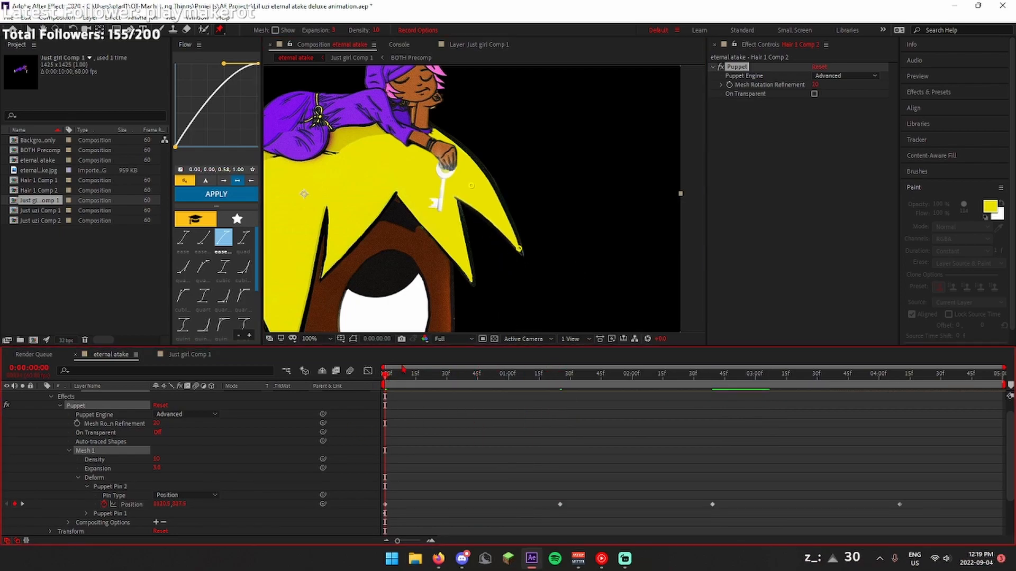
Add composition markers at the second, third and fourth tip pin keyframes and preview the animation
{"action": "left_click_drag", "start_coordinate": [1011, 385], "coordinate": [712, 385]}
{"action": "left_click_drag", "start_coordinate": [1010, 385], "coordinate": [385, 376]}
{"action": "key", "text": "space"}
{"action": "left_click", "coordinate": [461, 558]}
{"action": "left_click", "coordinate": [531, 559]}
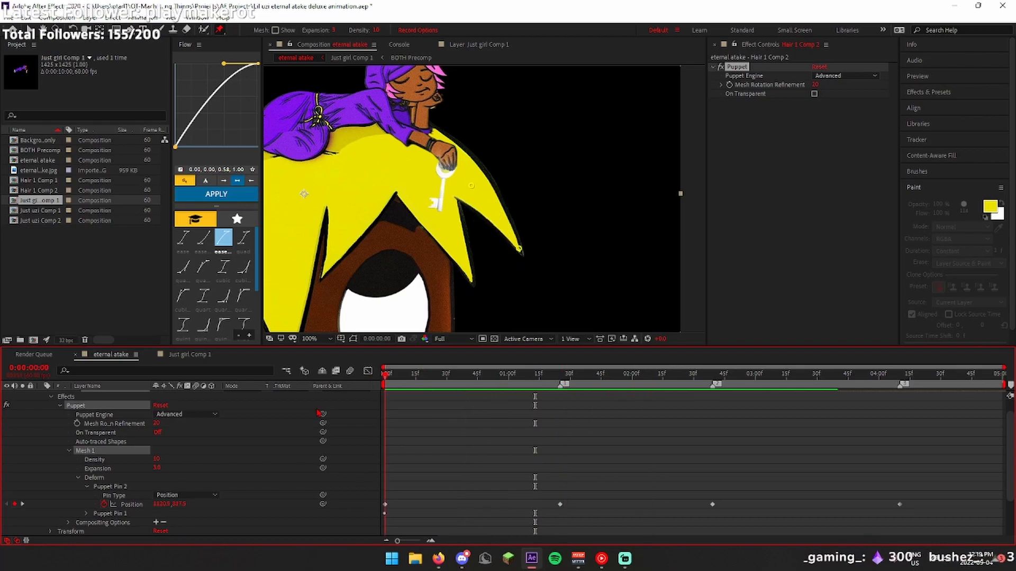
Raise the tip pin slightly at the second and third markers and preview the sway
{"action": "left_click_drag", "start_coordinate": [521, 262], "coordinate": [517, 252]}
{"action": "left_click_drag", "start_coordinate": [712, 375], "coordinate": [899, 376]}
{"action": "left_click_drag", "start_coordinate": [521, 261], "coordinate": [516, 253]}
{"action": "left_click_drag", "start_coordinate": [899, 376], "coordinate": [311, 385]}
{"action": "key", "text": "space"}
{"action": "left_click_drag", "start_coordinate": [974, 376], "coordinate": [900, 389]}
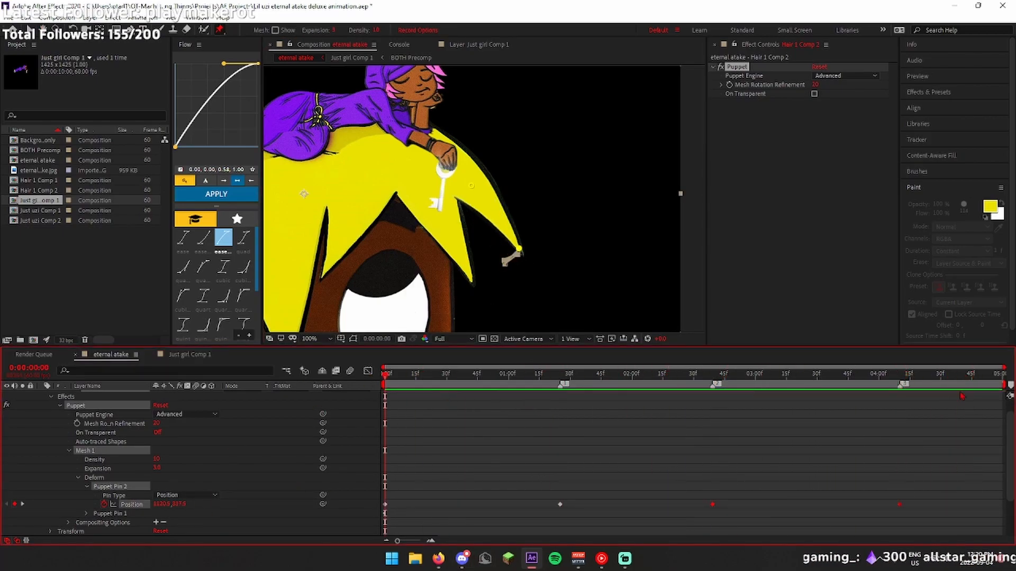
Add a keyframe at the composition's end with the tip pin's starting position and preview the loop
{"action": "key", "text": "End"}
{"action": "left_click", "coordinate": [1002, 376]}
{"action": "left_click", "coordinate": [162, 504]}
{"action": "key", "text": "ctrl+v"}
{"action": "left_click", "coordinate": [183, 505]}
{"action": "left_click_drag", "start_coordinate": [1002, 376], "coordinate": [328, 385]}
{"action": "key", "text": "space"}
{"action": "key", "text": "space"}
Delete the tip pin keyframe and the marker near 4:10 and preview the motion
{"action": "left_click", "coordinate": [899, 504]}
{"action": "key", "text": "Delete"}
{"action": "right_click", "coordinate": [901, 384]}
{"action": "left_click", "coordinate": [934, 426]}
{"action": "mouse_move", "coordinate": [494, 375]}
{"action": "left_mouse_down"}
{"action": "mouse_move", "coordinate": [303, 405]}
{"action": "mouse_move", "coordinate": [505, 403]}
{"action": "left_mouse_up"}
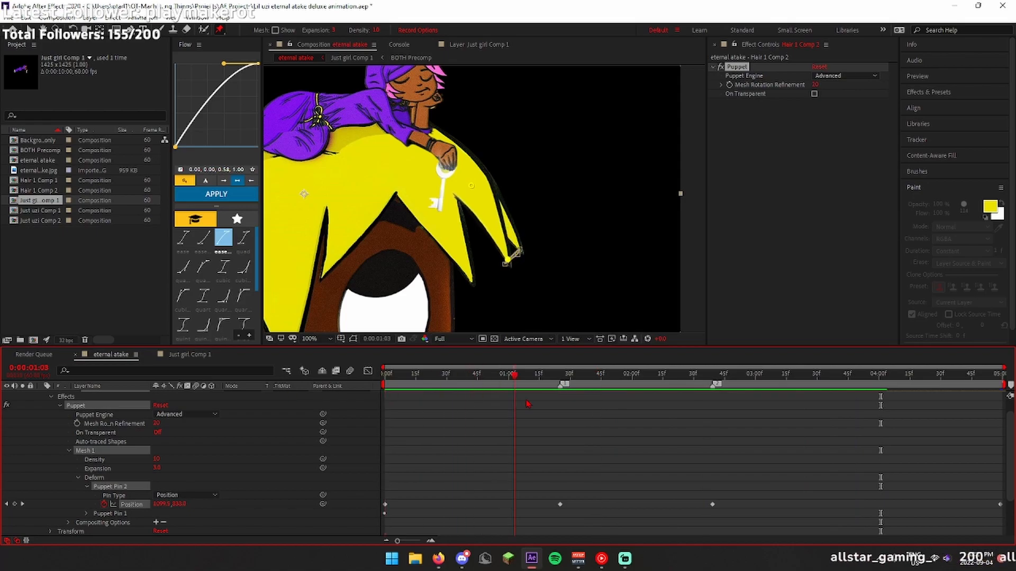
{"action": "key", "text": "space"}
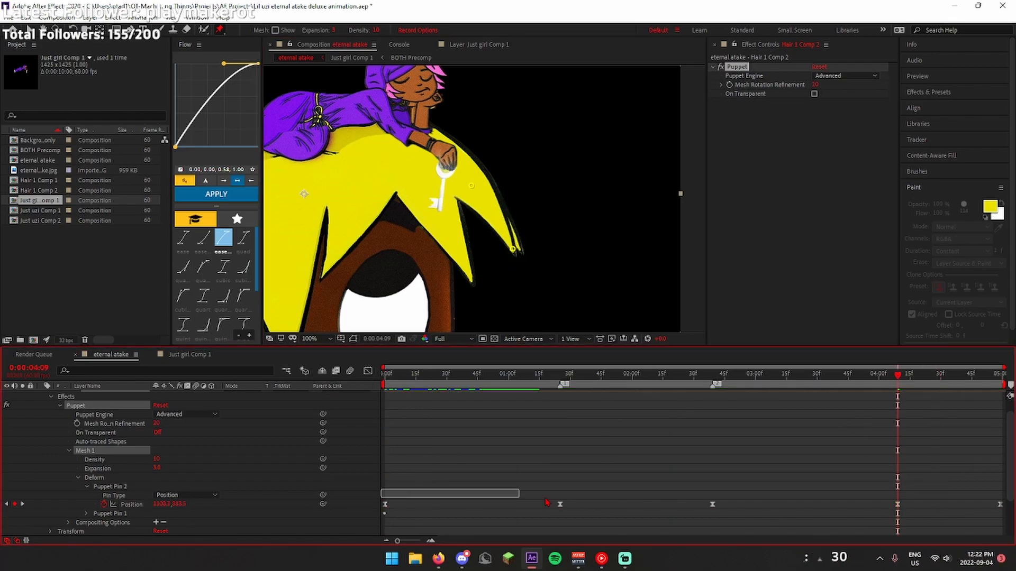
Shift the tip pin inward at the keyframe on the second marker and preview the sway
{"action": "left_click_drag", "start_coordinate": [385, 375], "coordinate": [713, 376]}
{"action": "left_click_drag", "start_coordinate": [526, 246], "coordinate": [514, 251]}
{"action": "left_click_drag", "start_coordinate": [713, 375], "coordinate": [384, 376]}
{"action": "key", "text": "space"}
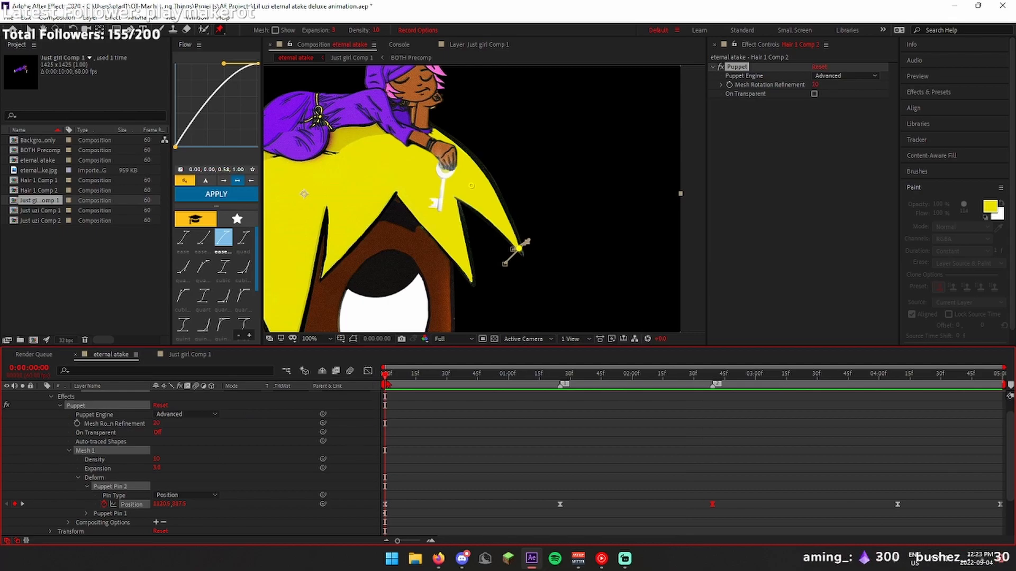
Fine-tune the tip pin's position at the second marker's keyframe and replay the hair animation from the start
{"action": "left_click", "coordinate": [713, 376]}
{"action": "left_click_drag", "start_coordinate": [513, 252], "coordinate": [511, 251]}
{"action": "left_click_drag", "start_coordinate": [713, 375], "coordinate": [365, 384]}
{"action": "key", "text": "space"}
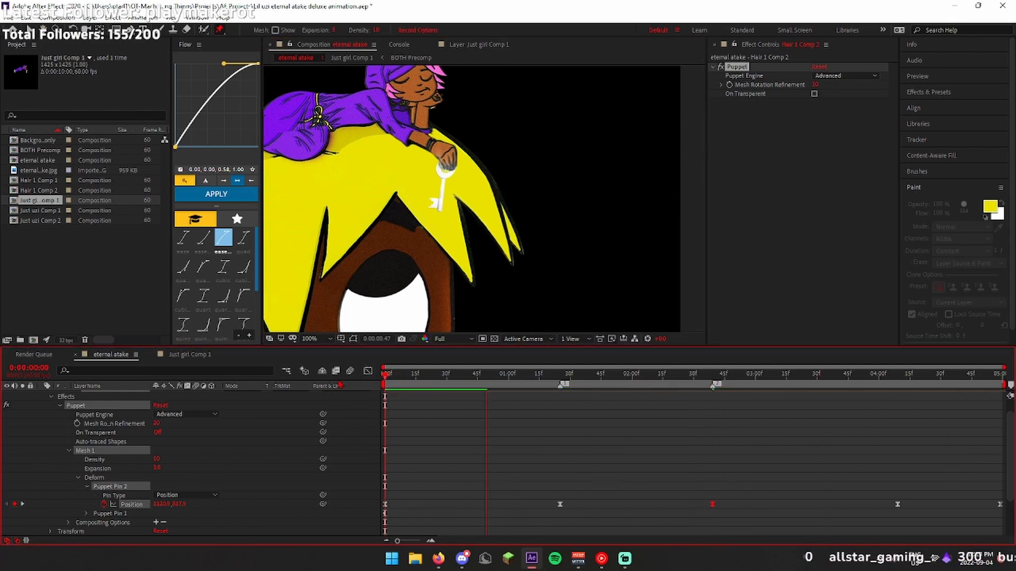
{"action": "left_click_drag", "start_coordinate": [967, 376], "coordinate": [371, 384]}
{"action": "key", "text": "space"}
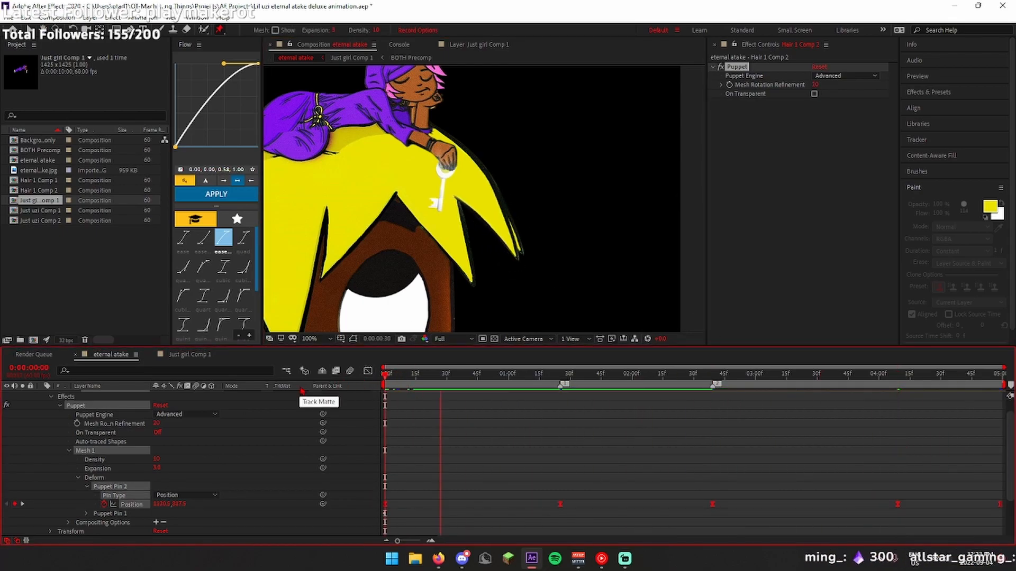
{"action": "left_click", "coordinate": [463, 440]}
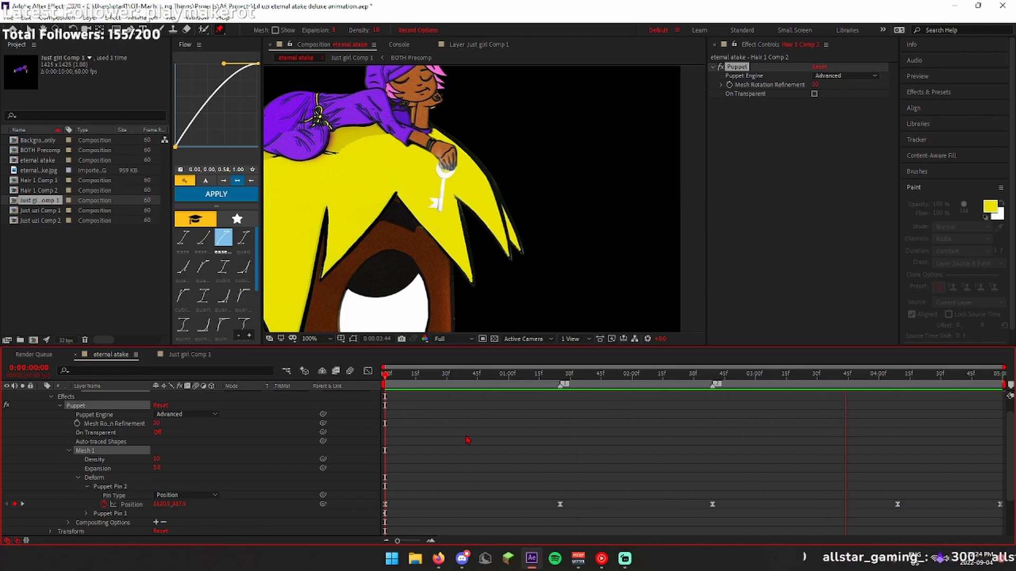
Create a project folder named Comps and move all the compositions into it
{"action": "left_click", "coordinate": [72, 274]}
{"action": "left_click", "coordinate": [20, 340]}
{"action": "type", "text": "Comps"}
{"action": "key", "text": "Return"}
{"action": "left_click_drag", "start_coordinate": [105, 254], "coordinate": [30, 160]}
Raise the tip pin at the first marker's keyframe and preview the hair sway from the start
{"action": "mouse_move", "coordinate": [720, 376]}
{"action": "left_mouse_down"}
{"action": "mouse_move", "coordinate": [562, 394]}
{"action": "mouse_move", "coordinate": [560, 383]}
{"action": "left_mouse_up"}
{"action": "left_click_drag", "start_coordinate": [505, 268], "coordinate": [505, 256]}
{"action": "left_click_drag", "start_coordinate": [1003, 491], "coordinate": [382, 508]}
{"action": "left_click_drag", "start_coordinate": [560, 374], "coordinate": [379, 376]}
{"action": "key", "text": "space"}
{"action": "left_click", "coordinate": [503, 440]}
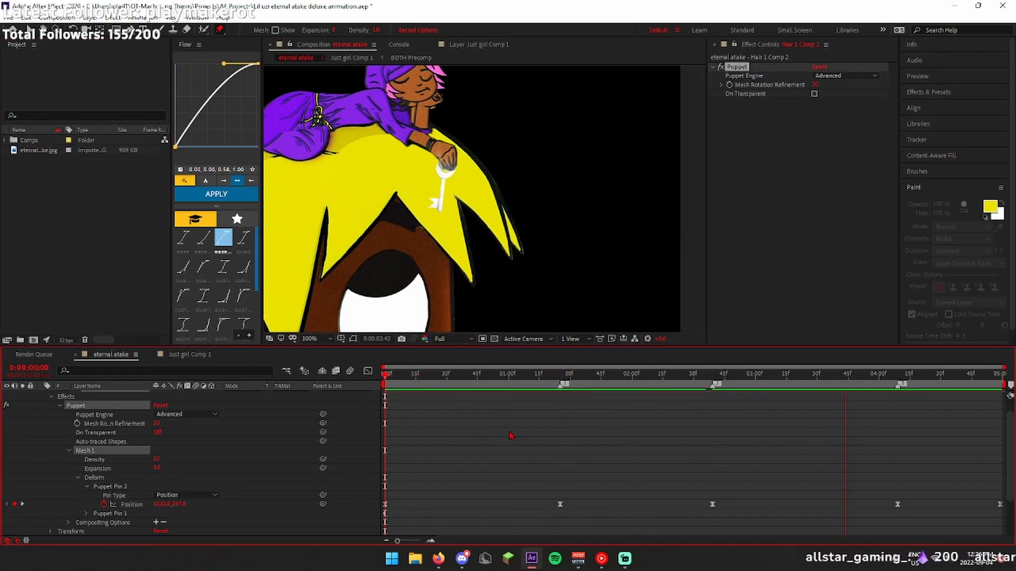
Move the fourth tip pin keyframe and its marker earlier to about 3:52 and preview the hair sway
{"action": "left_click", "coordinate": [423, 374]}
{"action": "left_click_drag", "start_coordinate": [897, 505], "coordinate": [864, 505]}
{"action": "left_click_drag", "start_coordinate": [900, 385], "coordinate": [866, 385]}
{"action": "left_click_drag", "start_coordinate": [1003, 493], "coordinate": [383, 508]}
{"action": "left_click_drag", "start_coordinate": [423, 375], "coordinate": [383, 376]}
{"action": "left_click", "coordinate": [418, 433]}
{"action": "key", "text": "space"}
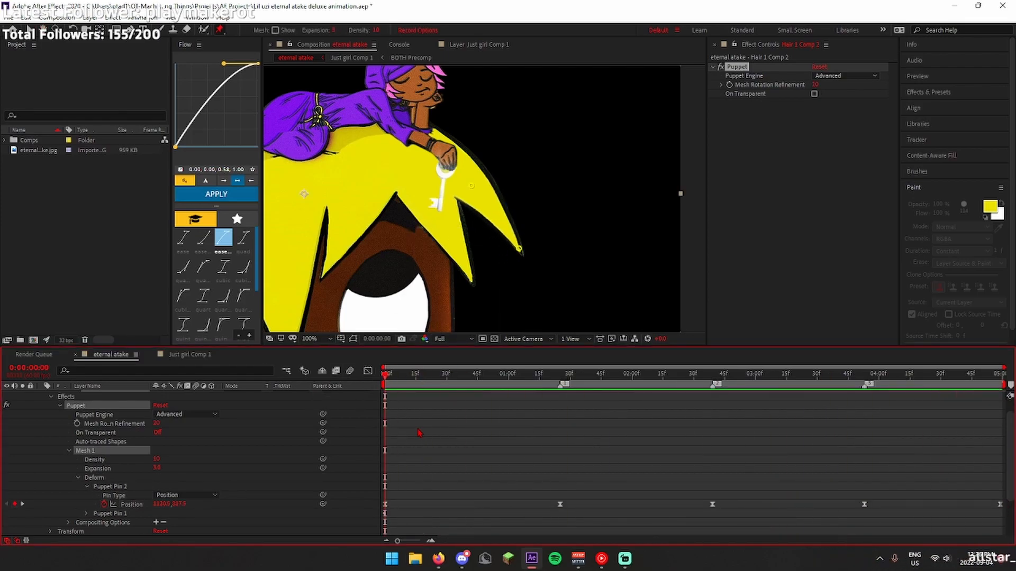
{"action": "key", "text": "space"}
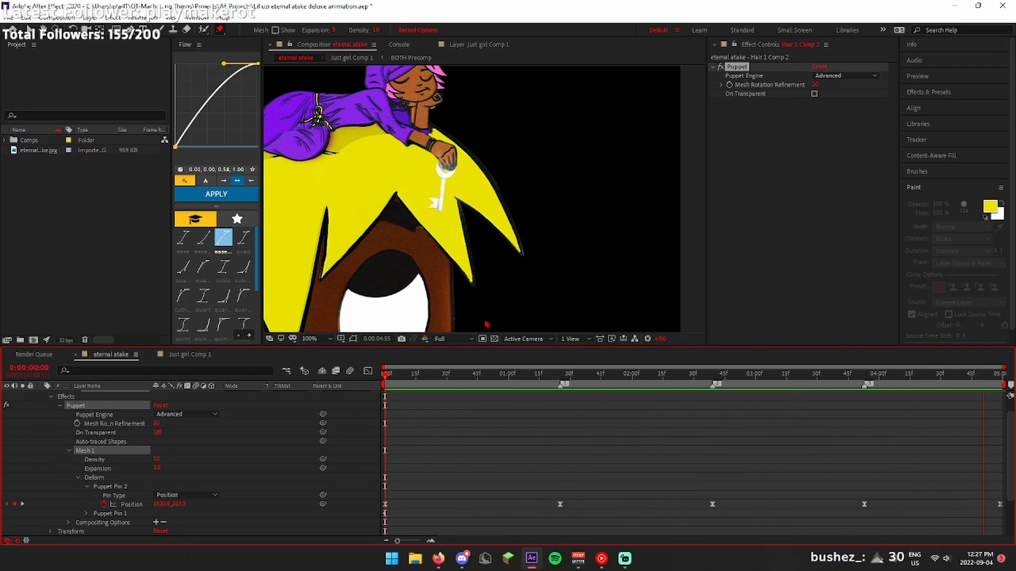
Return the hair animation to its start, duplicate the Just uzi Comp 2 layer and hide the Just girl Comp 1 layer
{"action": "key", "text": "space"}
{"action": "key", "text": "space"}
{"action": "left_click", "coordinate": [385, 375]}
{"action": "key", "text": "u"}
{"action": "key", "text": "u"}
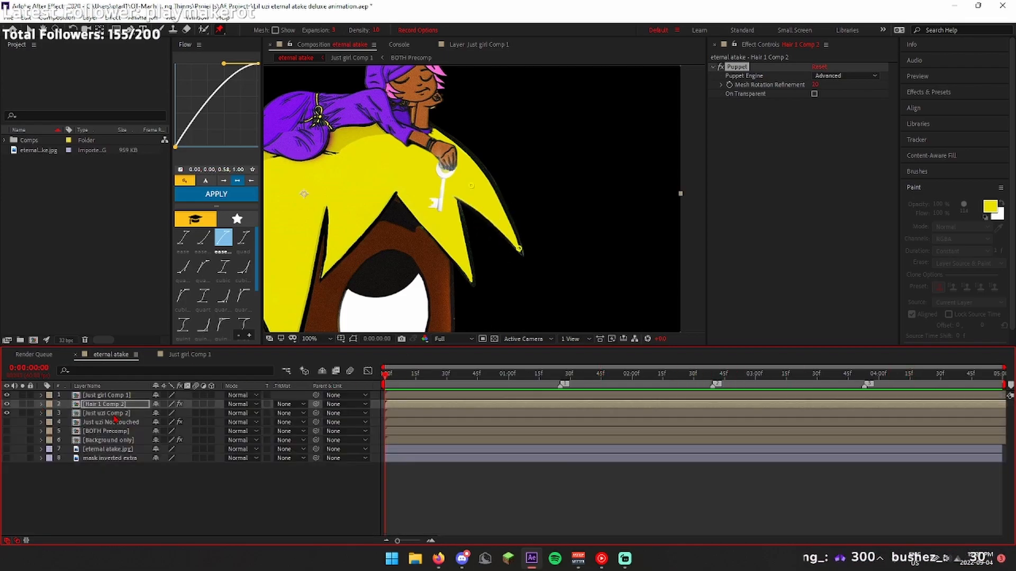
{"action": "left_click", "coordinate": [113, 415]}
{"action": "key", "text": "ctrl+d"}
{"action": "left_click", "coordinate": [7, 395]}
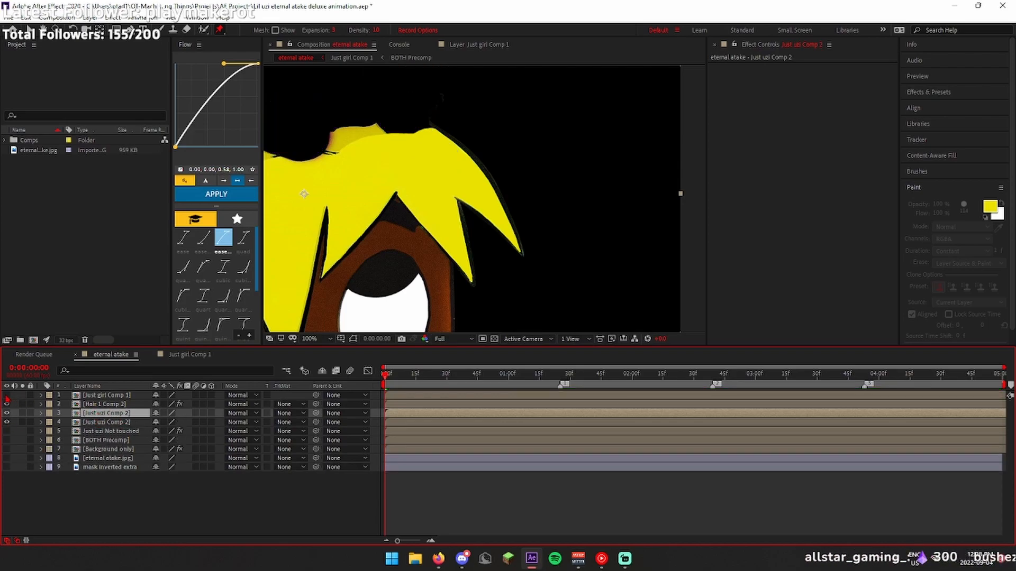
{"action": "left_click_drag", "start_coordinate": [296, 317], "coordinate": [419, 312]}
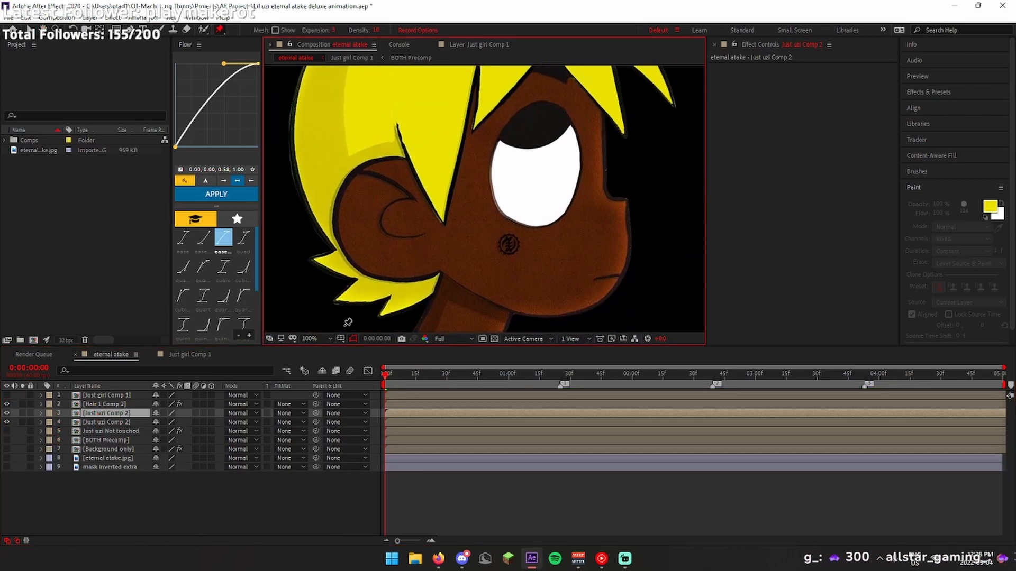
Open the duplicated layer's composition and close the extra composition tabs to return to the eternal atake composition
{"action": "double_click", "coordinate": [112, 415]}
{"action": "key", "text": "ctrl+w"}
{"action": "key", "text": "ctrl+w"}
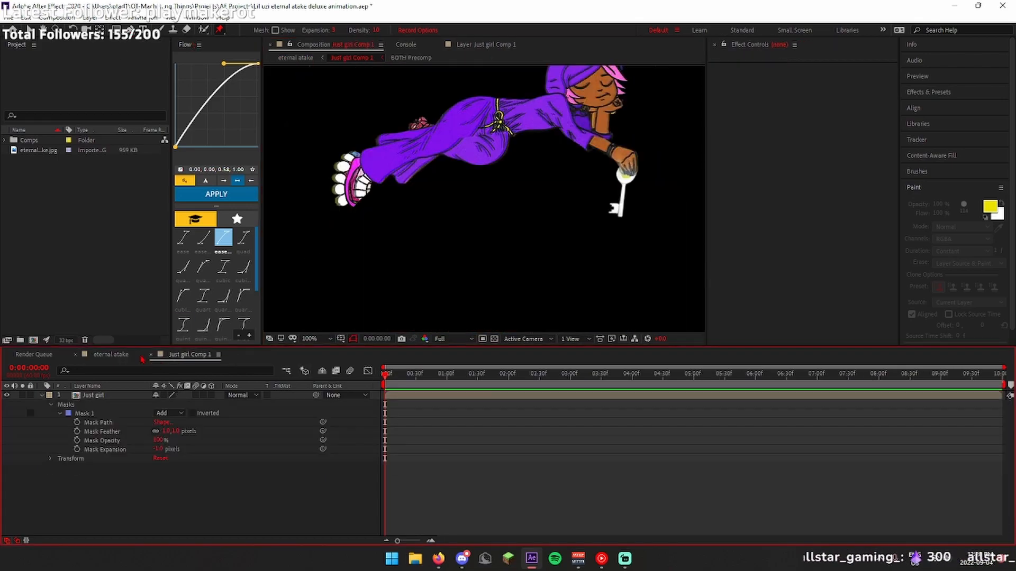
{"action": "left_click_drag", "start_coordinate": [486, 165], "coordinate": [479, 221]}
Show only the original eternal atake.jpg layer and duplicate it, hiding the lower copy
{"action": "left_click", "coordinate": [106, 458]}
{"action": "left_click", "coordinate": [7, 458], "text": "alt"}
{"action": "key", "text": "comma"}
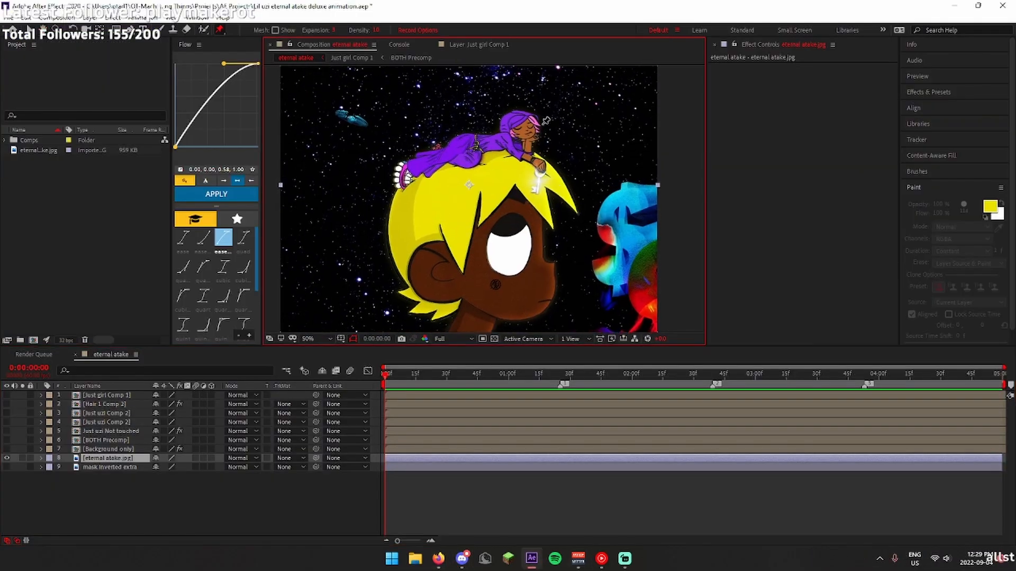
{"action": "key", "text": "ctrl+d"}
{"action": "left_click", "coordinate": [7, 467]}
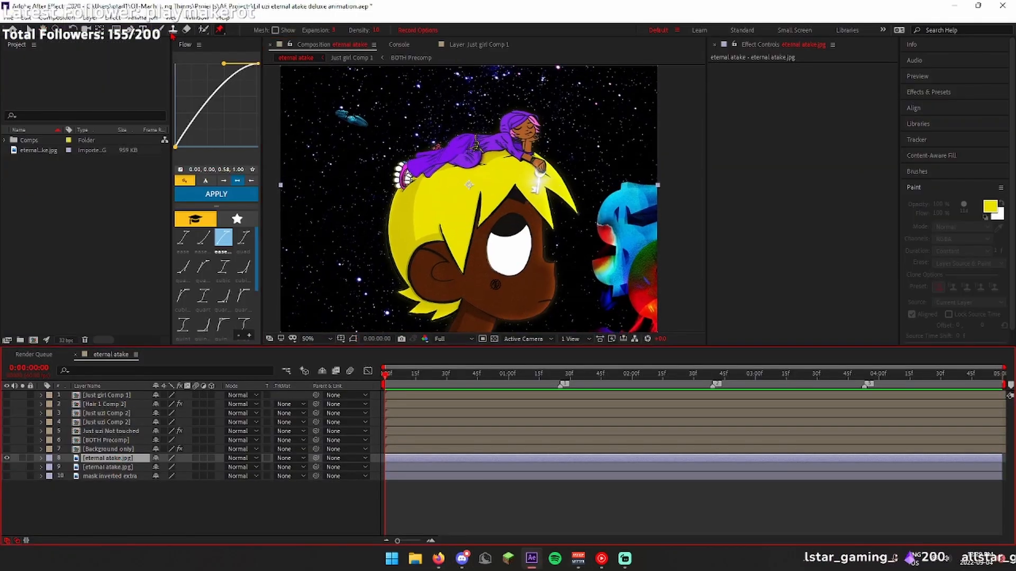
Try retouching the duplicated eternal atake.jpg with the Clone Stamp tool and delete the duplicate
{"action": "left_click", "coordinate": [173, 30]}
{"action": "key", "text": "period"}
{"action": "double_click", "coordinate": [108, 458]}
{"action": "left_click", "coordinate": [458, 230]}
{"action": "left_click", "coordinate": [478, 222]}
{"action": "left_click", "coordinate": [734, 67]}
{"action": "key", "text": "Delete"}
{"action": "left_click", "coordinate": [470, 227]}
{"action": "left_click", "coordinate": [734, 67]}
{"action": "key", "text": "Delete"}
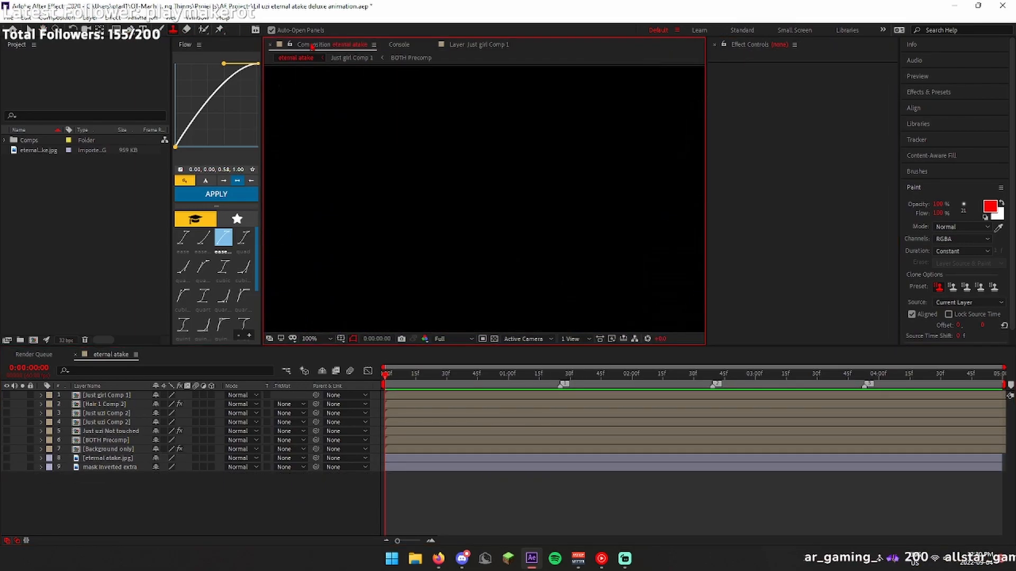
Fit the composition in view, show the Hair 1 Comp 2 and both Just uzi Comp 2 layers, and preview the animation
{"action": "left_click", "coordinate": [317, 339]}
{"action": "left_click", "coordinate": [317, 351]}
{"action": "left_click_drag", "start_coordinate": [6, 404], "coordinate": [7, 422]}
{"action": "key", "text": "space"}
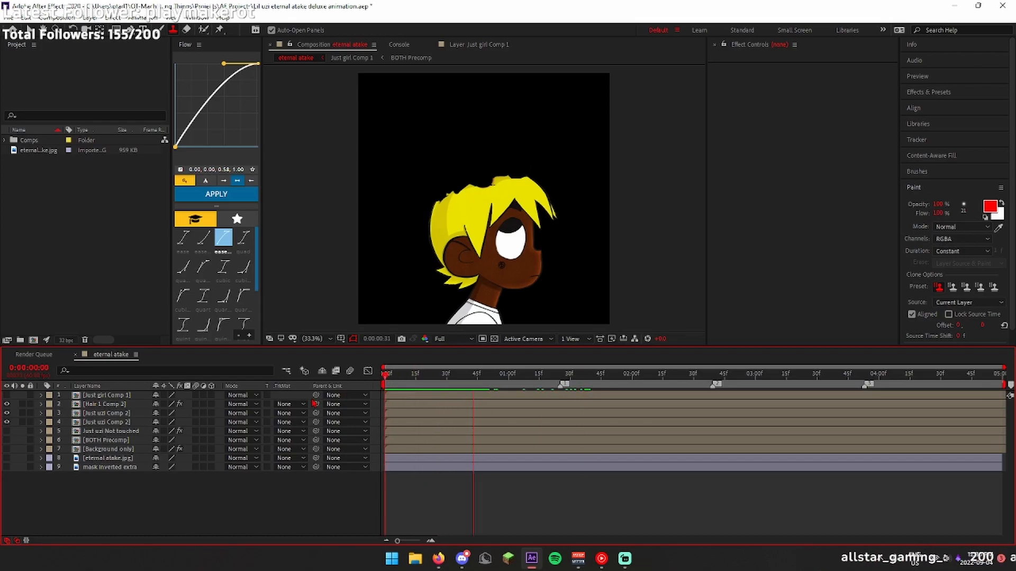
{"action": "key", "text": "space"}
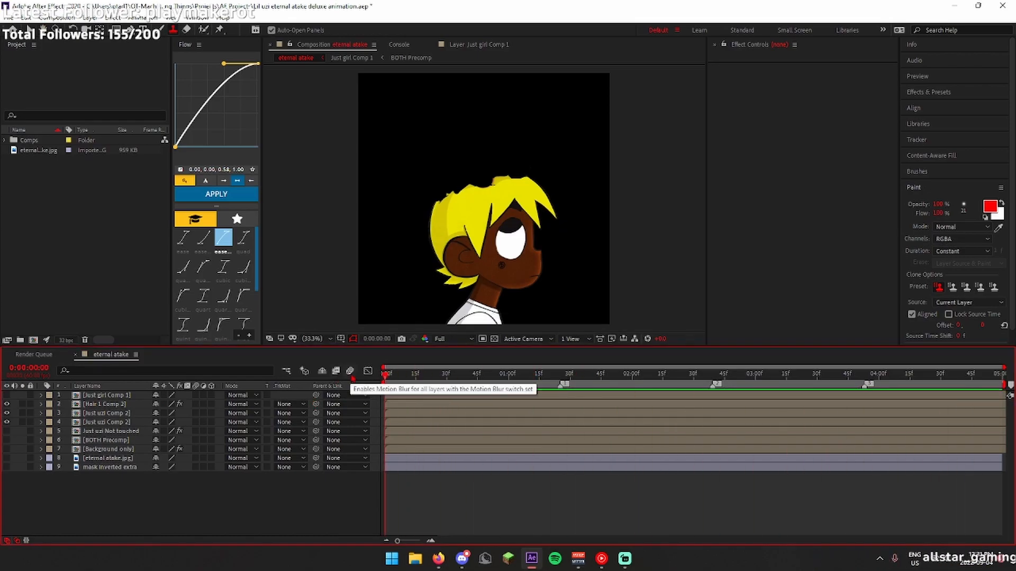
Rename the upper Just uzi Comp 2 layer as Hair 2
{"action": "scroll", "coordinate": [544, 212], "scroll_direction": "up", "scroll_amount": 2}
{"action": "left_click_drag", "start_coordinate": [544, 182], "coordinate": [564, 151]}
{"action": "left_click", "coordinate": [106, 413]}
{"action": "key", "text": "Return"}
{"action": "type", "text": "Hair 2"}
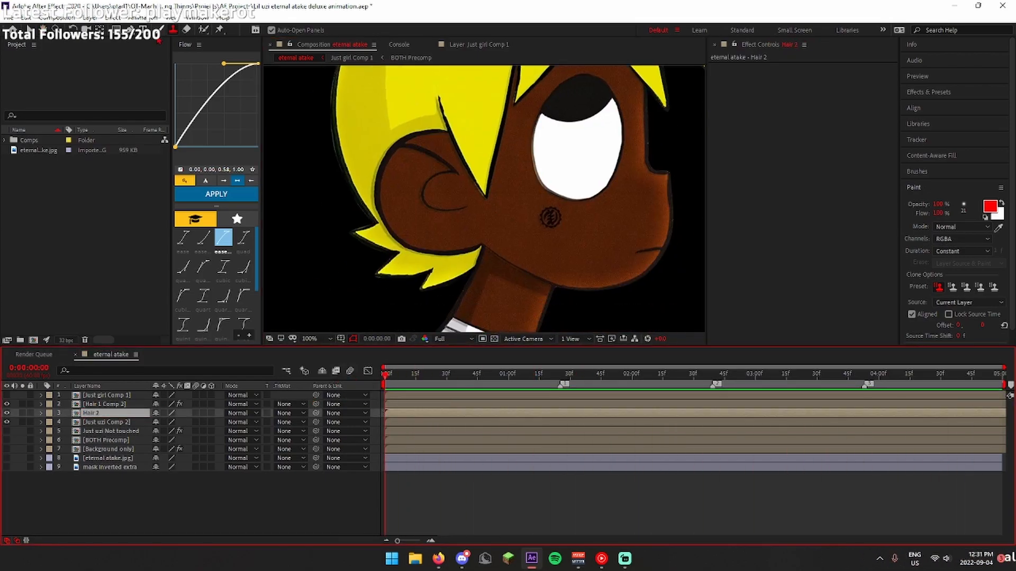
Isolate the Hair 2 layer and draw a closed Pen mask around the hair spike nearest the neck
{"action": "left_click", "coordinate": [130, 29]}
{"action": "left_click", "coordinate": [6, 423]}
{"action": "left_click", "coordinate": [7, 404]}
{"action": "scroll", "coordinate": [423, 189], "scroll_direction": "up", "scroll_amount": 2}
{"action": "key", "text": "ctrl+z"}
{"action": "key", "text": "ctrl+z"}
{"action": "left_click", "coordinate": [411, 178]}
{"action": "left_click", "coordinate": [450, 139]}
{"action": "left_click", "coordinate": [534, 137]}
{"action": "left_click", "coordinate": [527, 151]}
{"action": "left_click_drag", "start_coordinate": [481, 175], "coordinate": [457, 180]}
{"action": "left_click", "coordinate": [422, 196]}
{"action": "left_click", "coordinate": [412, 179]}
Show the Hair 1 Comp 2 and Just uzi Comp 2 layers again and pre-compose the masked Hair 2 layer
{"action": "left_click", "coordinate": [7, 404]}
{"action": "left_click", "coordinate": [7, 422]}
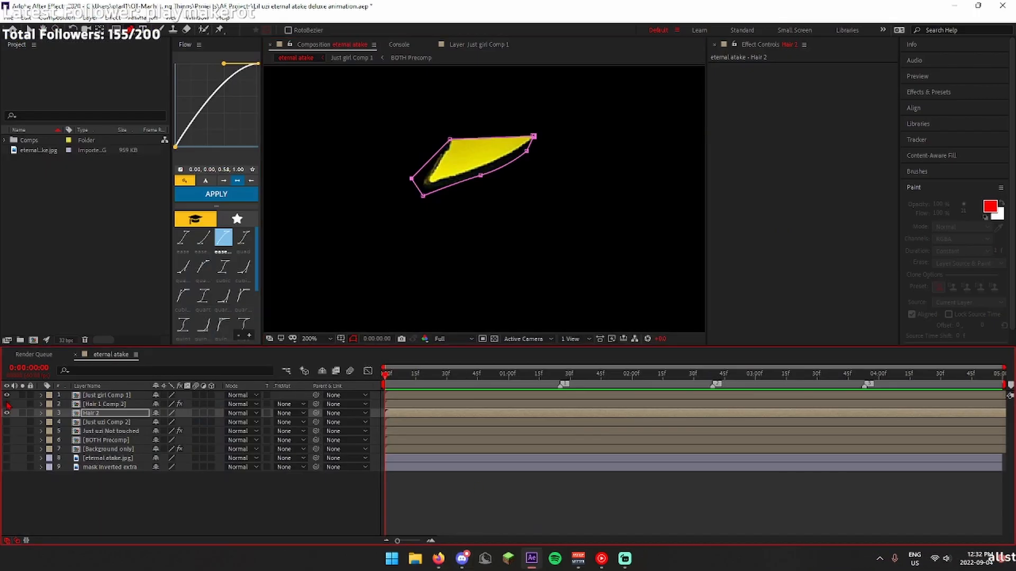
{"action": "scroll", "coordinate": [409, 330], "scroll_direction": "down", "scroll_amount": 5}
{"action": "scroll", "coordinate": [465, 300], "scroll_direction": "up", "scroll_amount": 3}
{"action": "key", "text": "ctrl+shift+c"}
{"action": "left_click", "coordinate": [535, 346]}
Try pinning the neck hair spike with one Puppet pin at its base and one at its tip
{"action": "key", "text": "ctrl+p"}
{"action": "left_click", "coordinate": [464, 195]}
{"action": "left_click", "coordinate": [410, 230]}
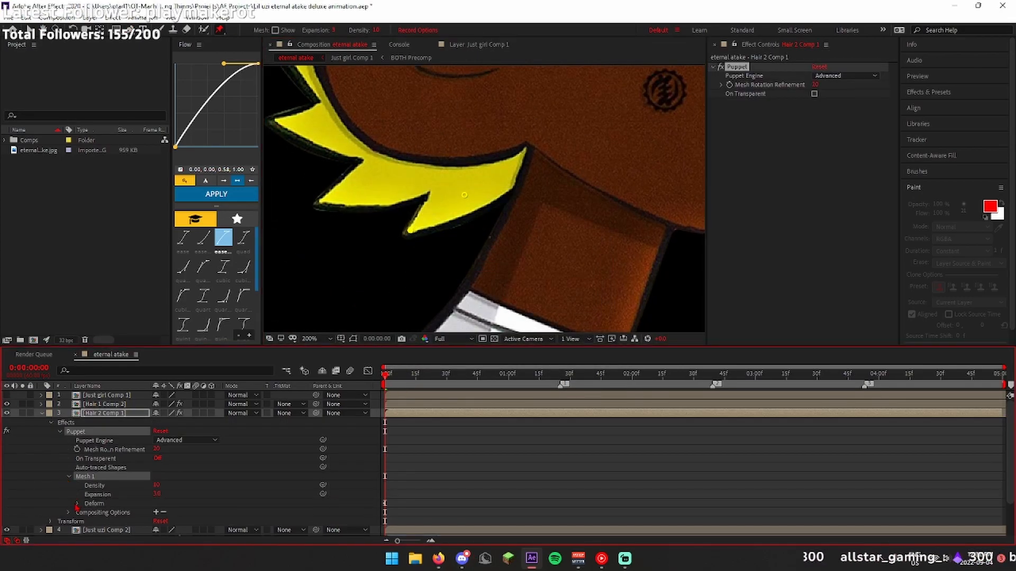
{"action": "scroll", "coordinate": [518, 176], "scroll_direction": "down", "scroll_amount": 1}
Try animating the spike's tip pin with position keyframes at the first and second markers
{"action": "left_click_drag", "start_coordinate": [386, 374], "coordinate": [559, 379]}
{"action": "left_click_drag", "start_coordinate": [363, 328], "coordinate": [403, 264]}
{"action": "left_click_drag", "start_coordinate": [388, 374], "coordinate": [369, 382]}
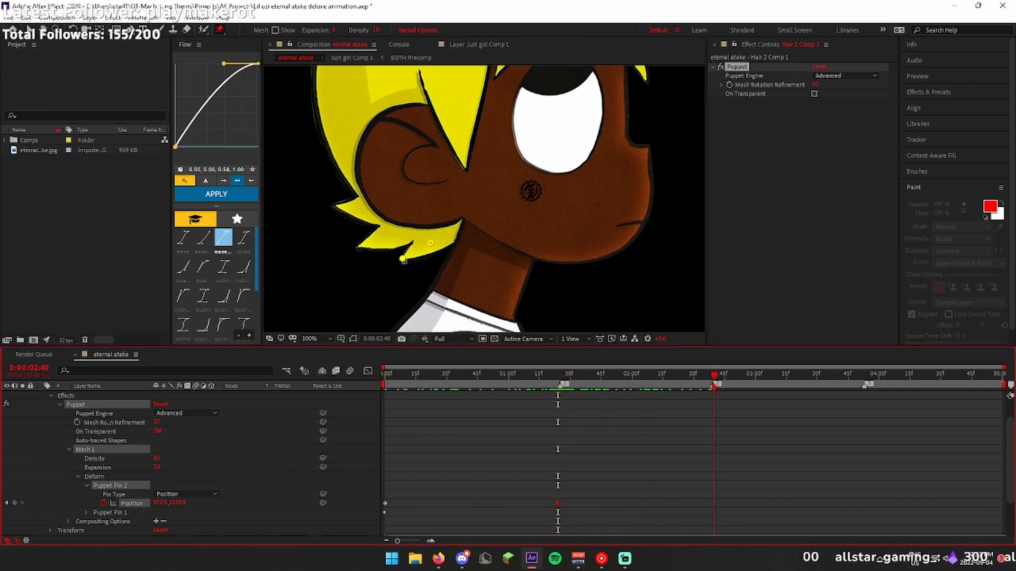
{"action": "key", "text": "Page_Down"}
{"action": "key", "text": "Page_Down"}
{"action": "left_click_drag", "start_coordinate": [404, 259], "coordinate": [395, 323]}
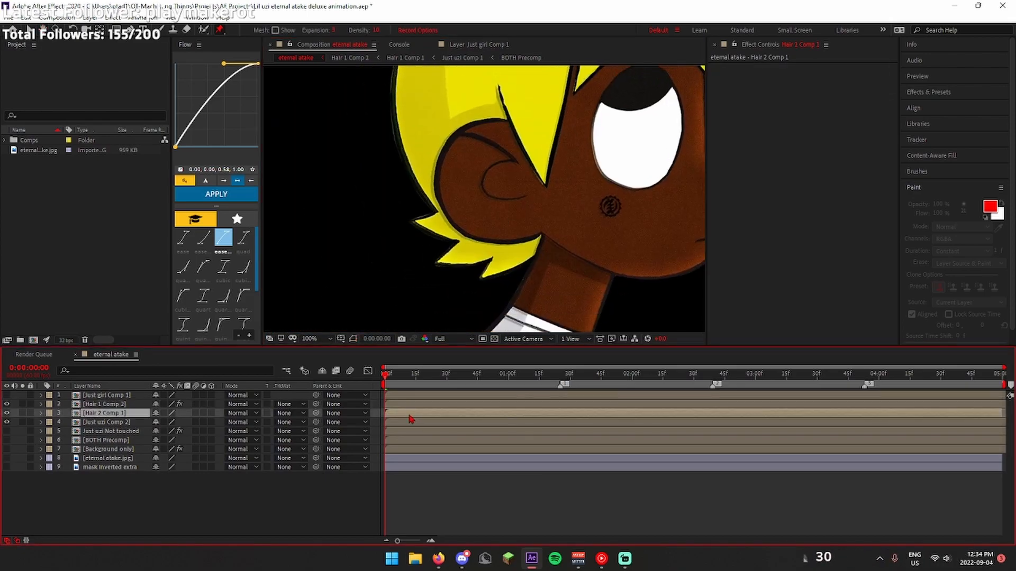
Try different Puppet pin placements on the neck hair spike and undo each one
{"action": "left_click", "coordinate": [483, 274]}
{"action": "key", "text": "ctrl+z"}
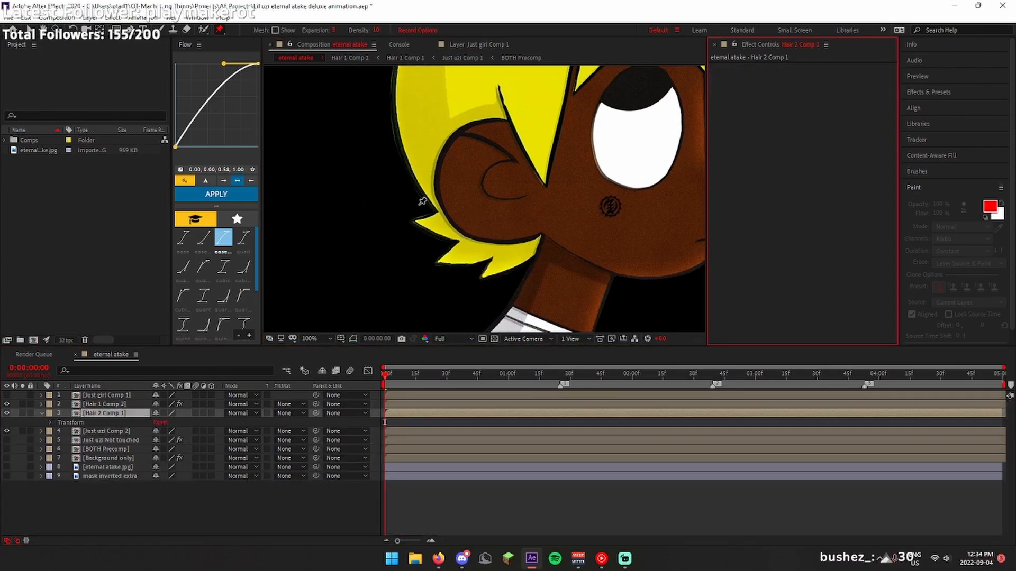
{"action": "left_click", "coordinate": [487, 271]}
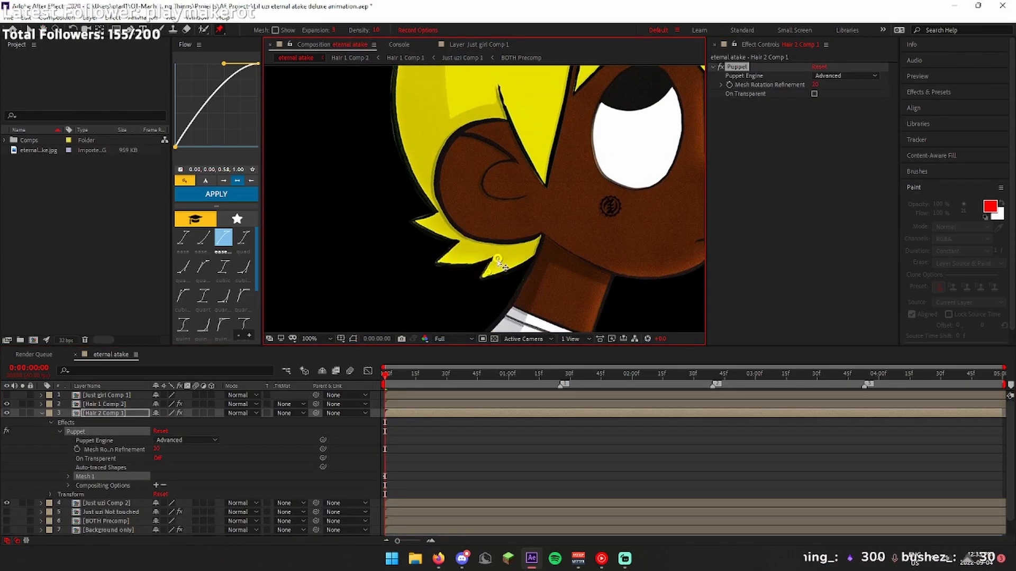
{"action": "mouse_move", "coordinate": [478, 287]}
{"action": "left_mouse_down"}
{"action": "mouse_move", "coordinate": [505, 263]}
{"action": "mouse_move", "coordinate": [483, 286]}
{"action": "left_mouse_up"}
{"action": "key", "text": "ctrl+z"}
{"action": "key", "text": "ctrl+z"}
{"action": "left_click", "coordinate": [531, 254]}
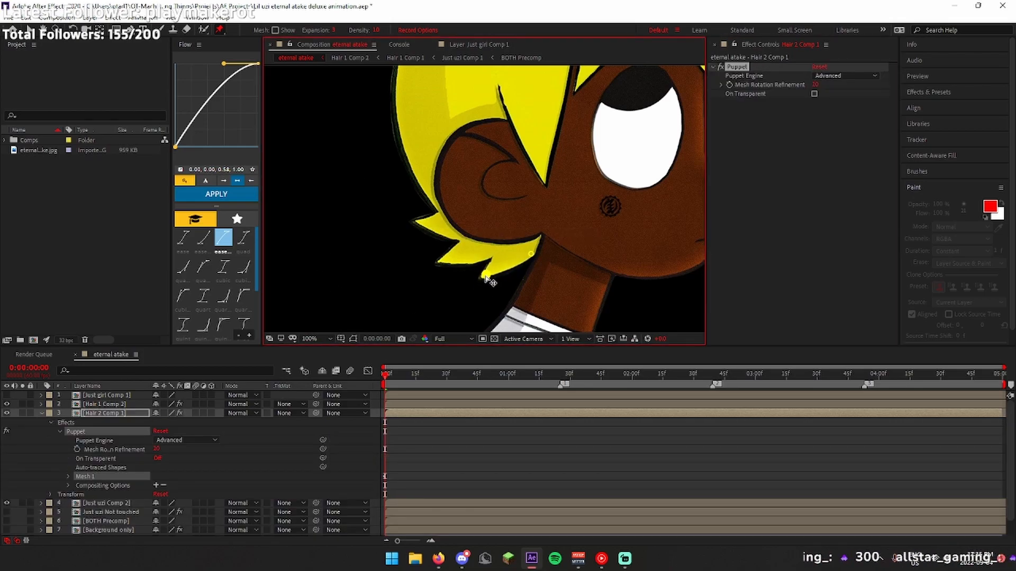
{"action": "key", "text": "ctrl+z"}
{"action": "key", "text": "ctrl+z"}
{"action": "key", "text": "ctrl+z"}
Try to adjust the mask's upper corner inside Hair 2 Comp 1, undo it, and return to the eternal atake composition
{"action": "double_click", "coordinate": [454, 413]}
{"action": "scroll", "coordinate": [472, 183], "scroll_direction": "up", "scroll_amount": 6}
{"action": "key", "text": "g"}
{"action": "left_click", "coordinate": [492, 191]}
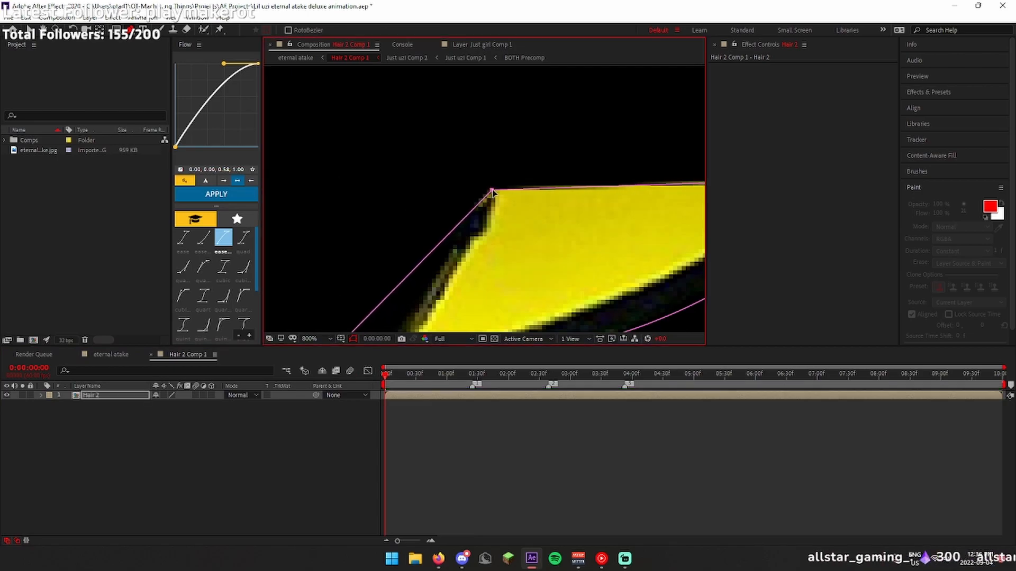
{"action": "left_click", "coordinate": [390, 188]}
{"action": "scroll", "coordinate": [574, 238], "scroll_direction": "down", "scroll_amount": 1}
{"action": "scroll", "coordinate": [481, 214], "scroll_direction": "up", "scroll_amount": 1}
{"action": "key", "text": "ctrl+z"}
{"action": "scroll", "coordinate": [388, 256], "scroll_direction": "down", "scroll_amount": 1}
{"action": "left_click", "coordinate": [110, 355]}
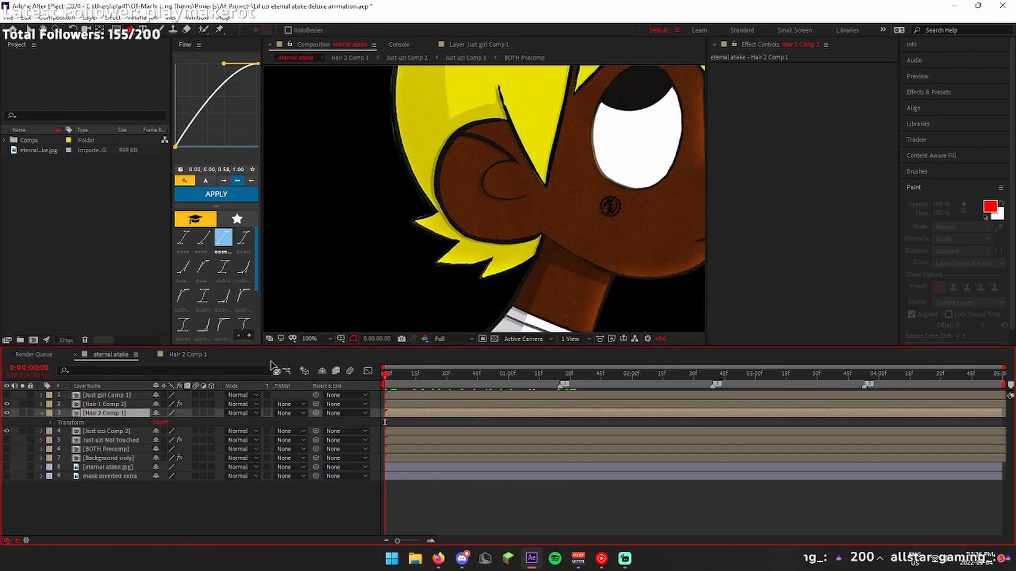
Place Puppet pins at the base and tip of the Hair 2 Comp 1 spike and expand the tip pin's properties
{"action": "scroll", "coordinate": [476, 273], "scroll_direction": "up", "scroll_amount": 1}
{"action": "left_click_drag", "start_coordinate": [494, 275], "coordinate": [501, 163]}
{"action": "key", "text": "ctrl+p"}
{"action": "left_click", "coordinate": [577, 208]}
{"action": "left_click", "coordinate": [485, 244]}
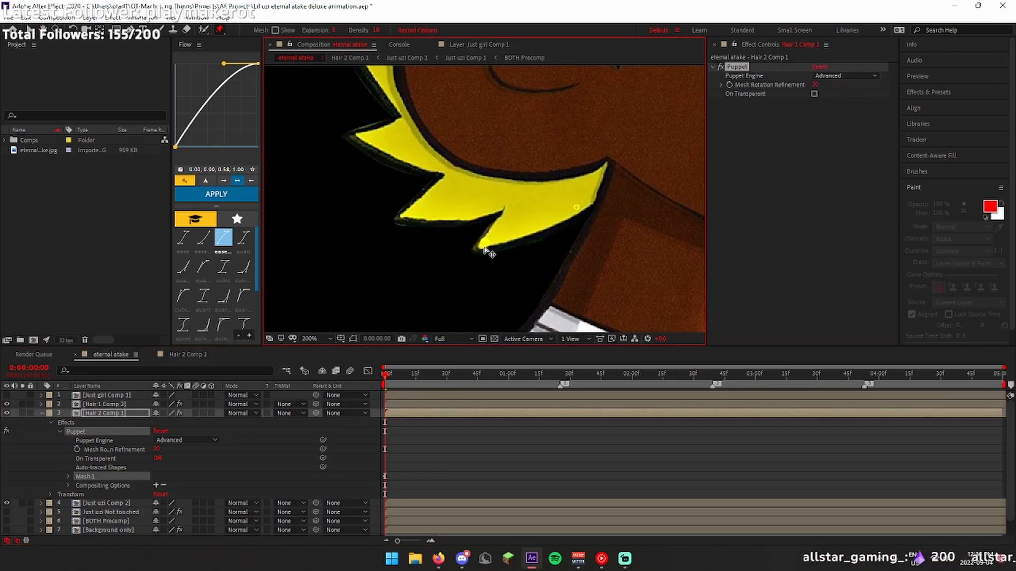
{"action": "left_click", "coordinate": [68, 476]}
{"action": "left_click", "coordinate": [78, 504]}
{"action": "left_click", "coordinate": [87, 513]}
{"action": "scroll", "coordinate": [100, 503], "scroll_direction": "down", "scroll_amount": 1}
Keyframe the tip pin's position at the markers so the spike sways, and preview the animation
{"action": "left_click", "coordinate": [556, 374]}
{"action": "left_click_drag", "start_coordinate": [484, 243], "coordinate": [493, 271]}
{"action": "left_click", "coordinate": [720, 374]}
{"action": "left_click", "coordinate": [864, 374]}
{"action": "key", "text": "space"}
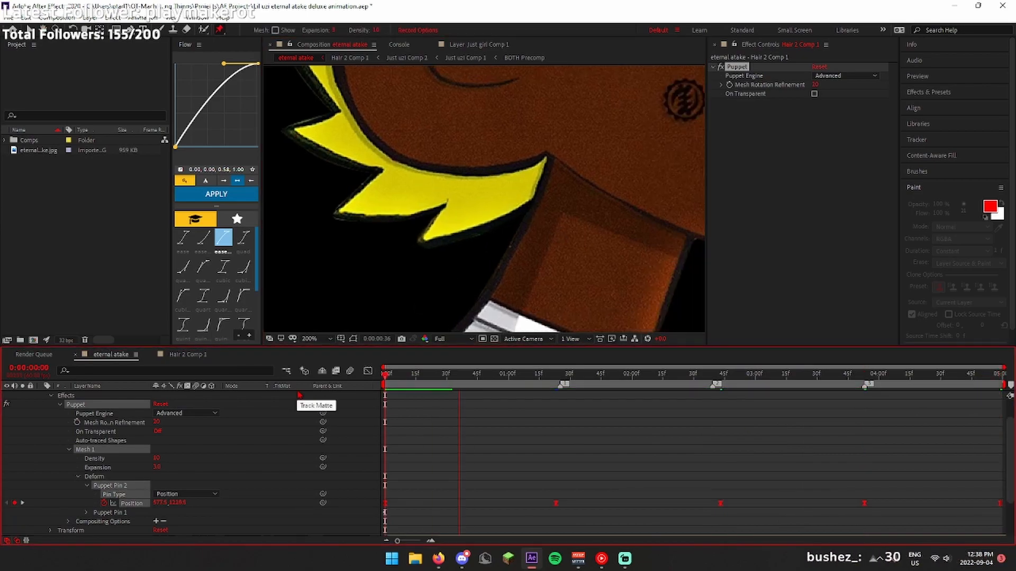
Adjust the tip pin's position at the previous keyframe and replay the spike's sway from the start
{"action": "key", "text": "space"}
{"action": "key", "text": "j"}
{"action": "left_click_drag", "start_coordinate": [430, 233], "coordinate": [436, 245]}
{"action": "left_click", "coordinate": [462, 559]}
{"action": "left_click", "coordinate": [531, 559]}
{"action": "left_click", "coordinate": [385, 374]}
{"action": "key", "text": "space"}
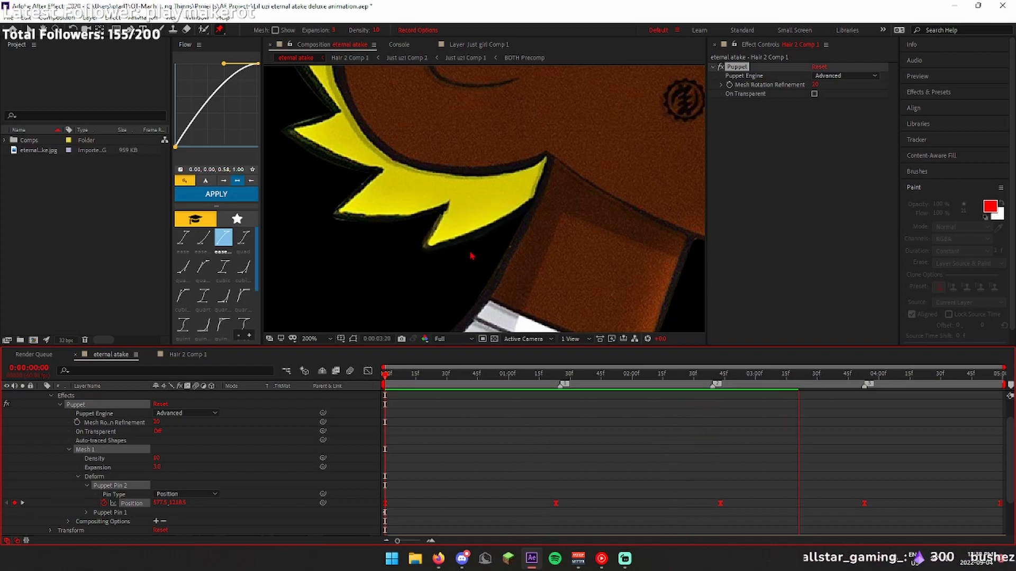
Review the spike's sway from the start, both up close and with the whole composition fitted in view
{"action": "left_click", "coordinate": [462, 559]}
{"action": "left_click", "coordinate": [531, 559]}
{"action": "left_click", "coordinate": [385, 374]}
{"action": "key", "text": "space"}
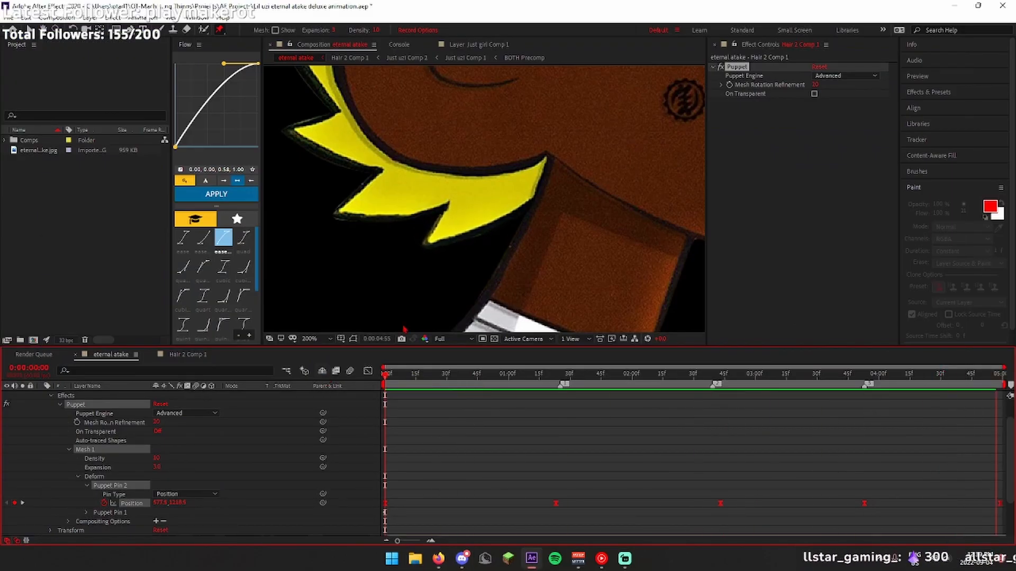
{"action": "scroll", "coordinate": [446, 317], "scroll_direction": "down", "scroll_amount": 2}
{"action": "left_click", "coordinate": [316, 339]}
{"action": "left_click", "coordinate": [316, 351]}
{"action": "key", "text": "space"}
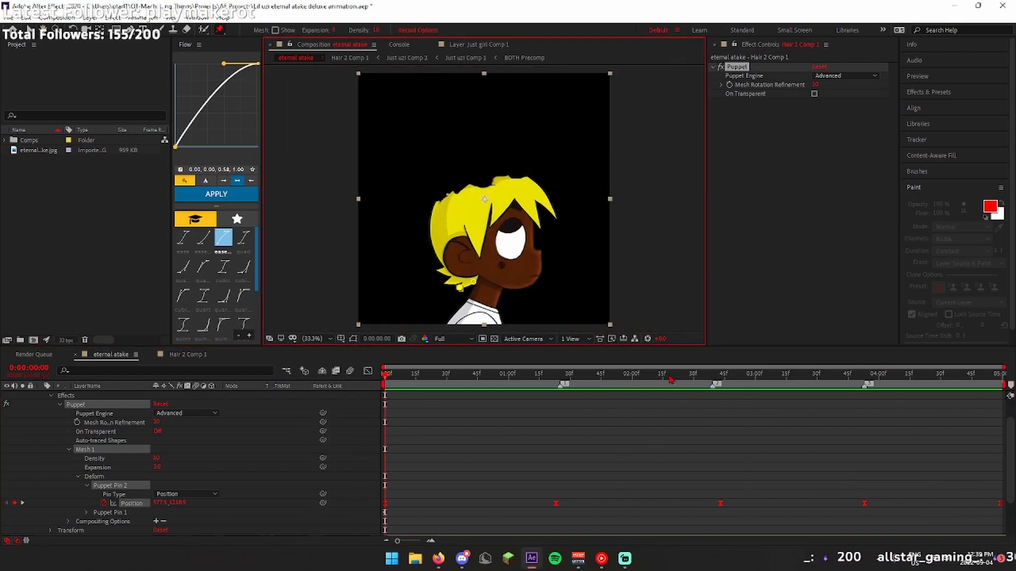
{"action": "left_click", "coordinate": [392, 430]}
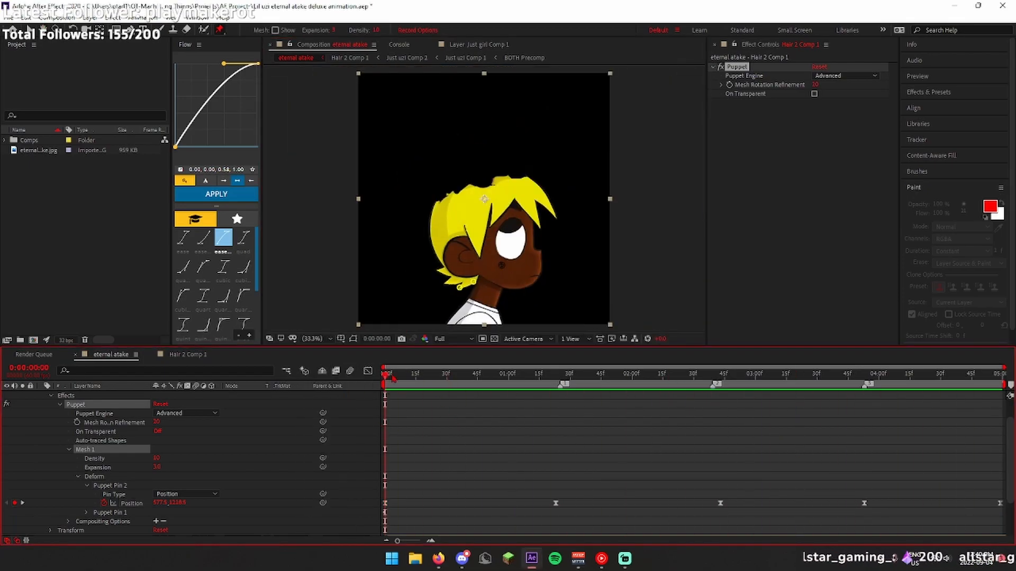
{"action": "key", "text": "space"}
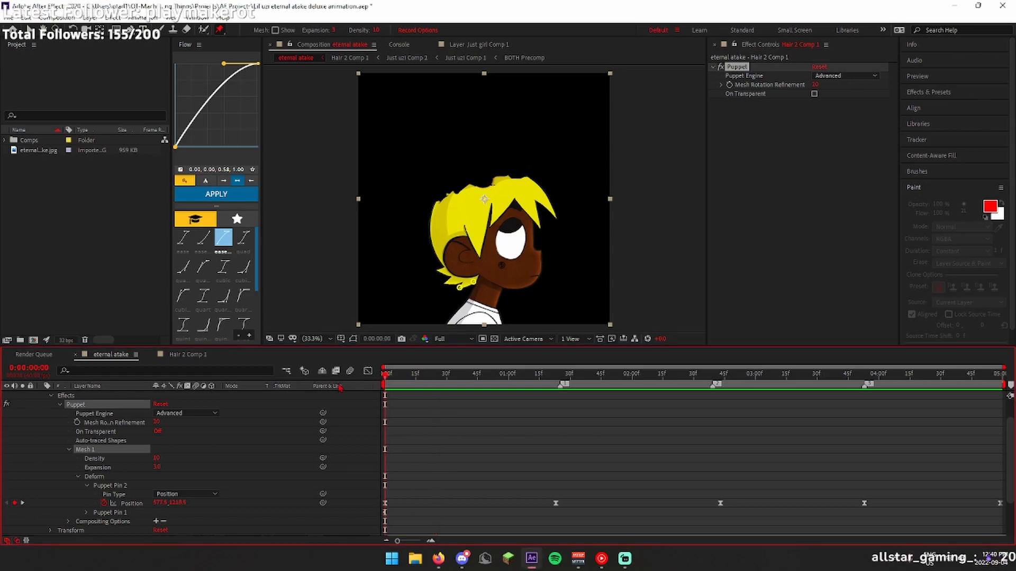
{"action": "key", "text": "space"}
Collapse the Hair 2 Comp 1 properties and duplicate the Just uzi Comp 2 layer for the next hair spike
{"action": "left_click_drag", "start_coordinate": [456, 292], "coordinate": [492, 238]}
{"action": "scroll", "coordinate": [492, 238], "scroll_direction": "up", "scroll_amount": 3}
{"action": "scroll", "coordinate": [106, 431], "scroll_direction": "up", "scroll_amount": 5}
{"action": "left_click", "coordinate": [41, 413]}
{"action": "left_click", "coordinate": [103, 423]}
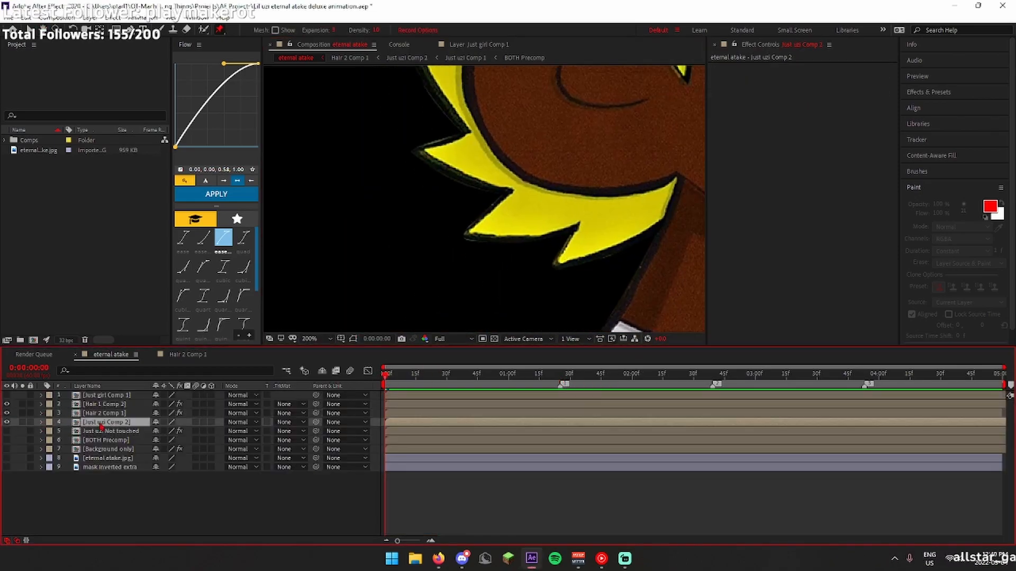
Draw a Pen mask around the middle hair spike behind the neck on the duplicated Just uzi Comp 2 layer
{"action": "left_click", "coordinate": [130, 31]}
{"action": "scroll", "coordinate": [510, 192], "scroll_direction": "up", "scroll_amount": 1}
{"action": "left_click", "coordinate": [646, 256]}
{"action": "left_click", "coordinate": [620, 286]}
{"action": "left_click", "coordinate": [478, 320]}
{"action": "left_click", "coordinate": [364, 296]}
{"action": "left_click", "coordinate": [390, 207]}
{"action": "left_click", "coordinate": [493, 170]}
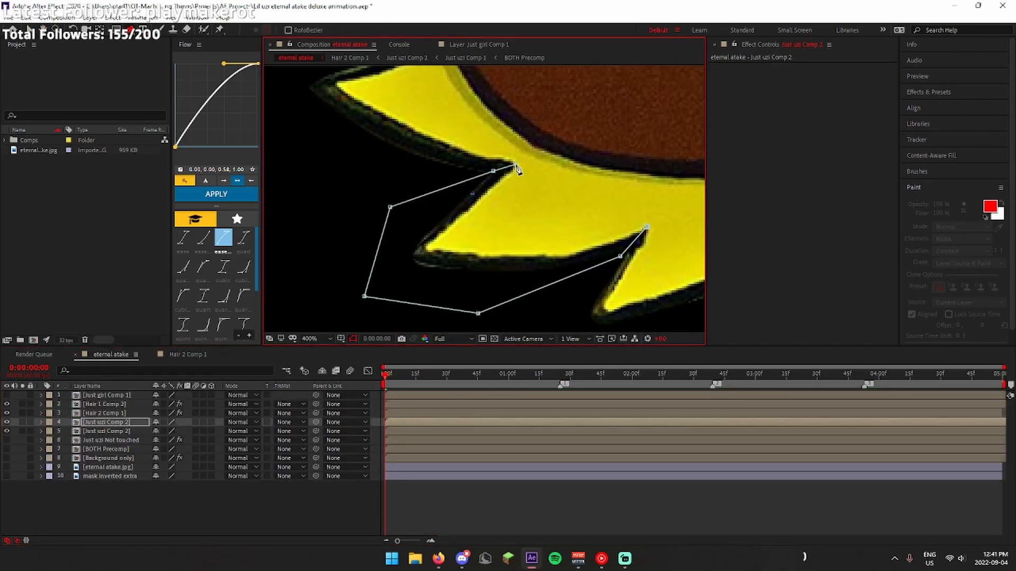
Try pre-composing the masked middle spike and pinning its base and tip, and undo back to the unmasked duplicate
{"action": "key", "text": "ctrl+shift+c"}
{"action": "left_click", "coordinate": [534, 347]}
{"action": "key", "text": "ctrl+p"}
{"action": "scroll", "coordinate": [418, 233], "scroll_direction": "up", "scroll_amount": 4}
{"action": "left_click", "coordinate": [437, 230]}
{"action": "left_click_drag", "start_coordinate": [405, 248], "coordinate": [403, 237]}
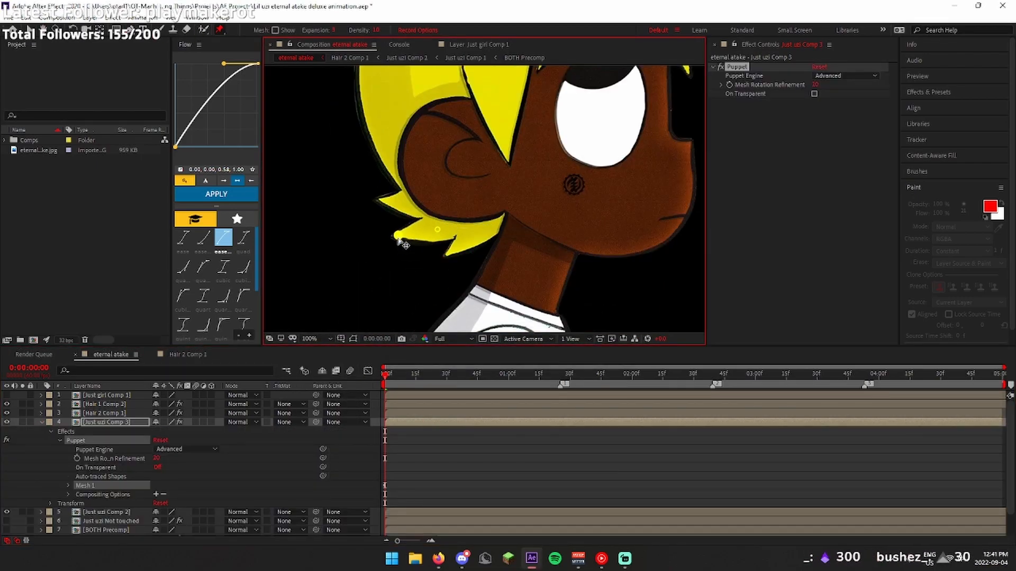
{"action": "key", "text": "ctrl+z"}
{"action": "key", "text": "ctrl+z"}
{"action": "key", "text": "ctrl+z"}
{"action": "key", "text": "ctrl+z"}
{"action": "key", "text": "ctrl+z"}
{"action": "key", "text": "ctrl+z"}
{"action": "key", "text": "ctrl+z"}
{"action": "key", "text": "ctrl+z"}
{"action": "key", "text": "g"}
{"action": "left_click", "coordinate": [386, 253]}
{"action": "left_click", "coordinate": [413, 258]}
{"action": "left_click", "coordinate": [449, 243]}
{"action": "left_click", "coordinate": [456, 236]}
{"action": "scroll", "coordinate": [461, 255], "scroll_direction": "up", "scroll_amount": 2}
{"action": "key", "text": "ctrl+z"}
{"action": "key", "text": "ctrl+z"}
{"action": "key", "text": "ctrl+z"}
{"action": "key", "text": "ctrl+z"}
{"action": "left_click", "coordinate": [547, 194]}
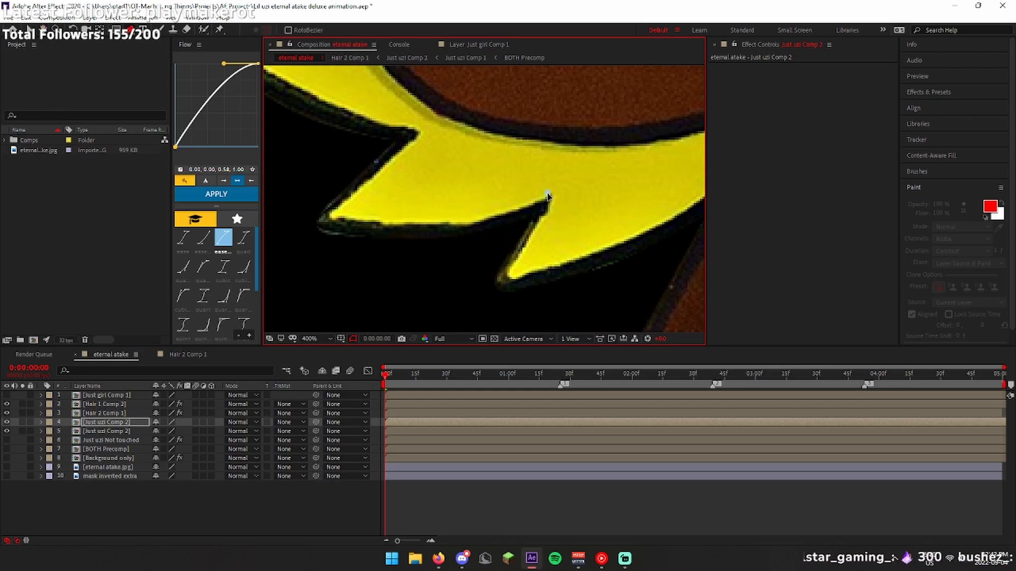
{"action": "key", "text": "ctrl+z"}
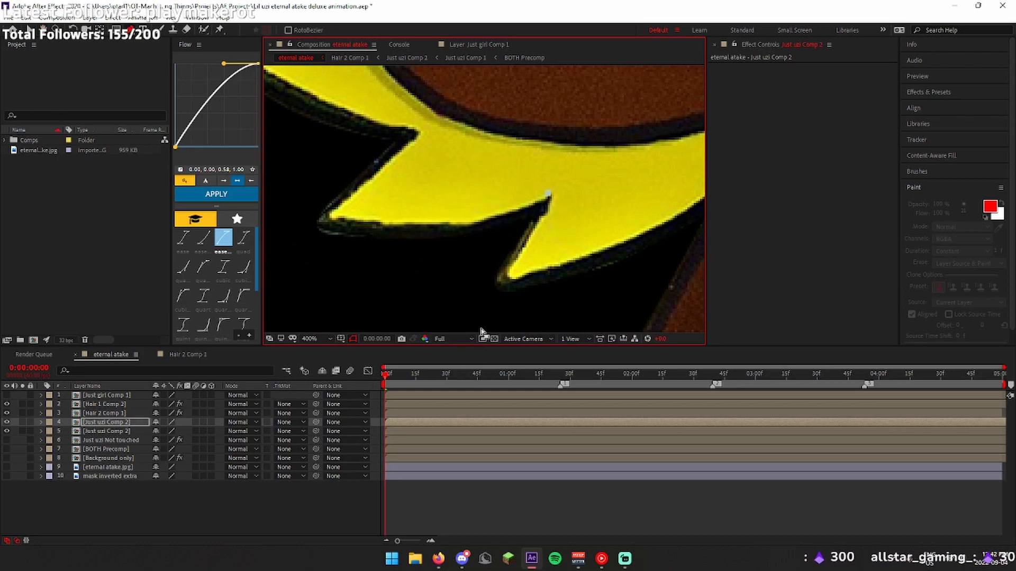
Draw a Pen mask around the middle hair spike behind the neck on the duplicated Just uzi Comp 2 layer
{"action": "left_click", "coordinate": [548, 191]}
{"action": "left_click", "coordinate": [503, 229]}
{"action": "left_click", "coordinate": [403, 257]}
{"action": "left_click", "coordinate": [317, 252]}
{"action": "left_click", "coordinate": [288, 225]}
{"action": "left_click", "coordinate": [331, 168]}
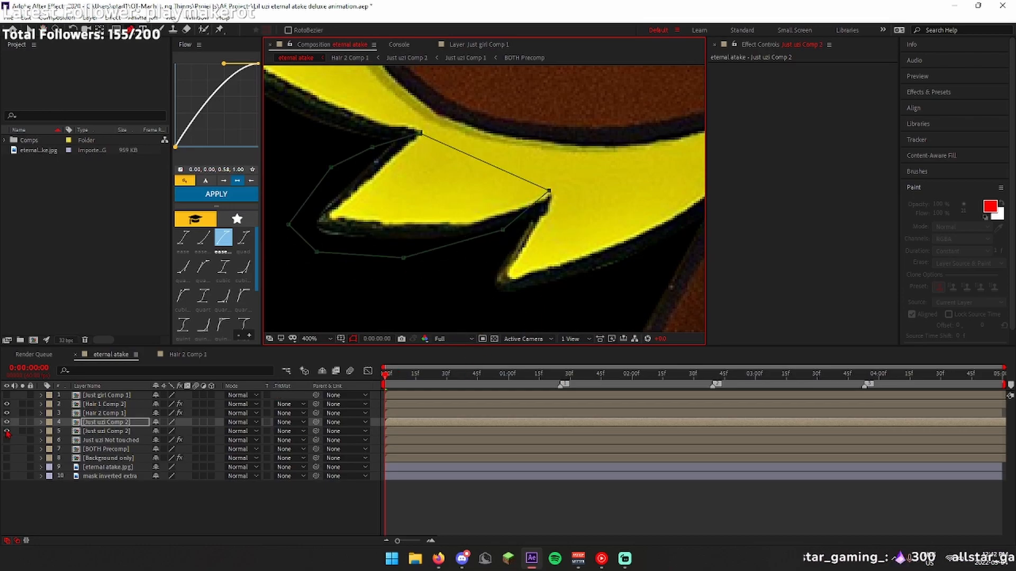
Pre-compose the masked middle spike as "Hair 3" and place puppet pins on its base and tip
{"action": "key", "text": "ctrl+shift+c"}
{"action": "type", "text": "Hair 3"}
{"action": "key", "text": "Return"}
{"action": "left_click", "coordinate": [219, 30]}
{"action": "left_click", "coordinate": [482, 167]}
{"action": "mouse_move", "coordinate": [335, 216]}
{"action": "left_mouse_down"}
{"action": "mouse_move", "coordinate": [335, 229]}
{"action": "mouse_move", "coordinate": [336, 199]}
{"action": "left_mouse_up"}
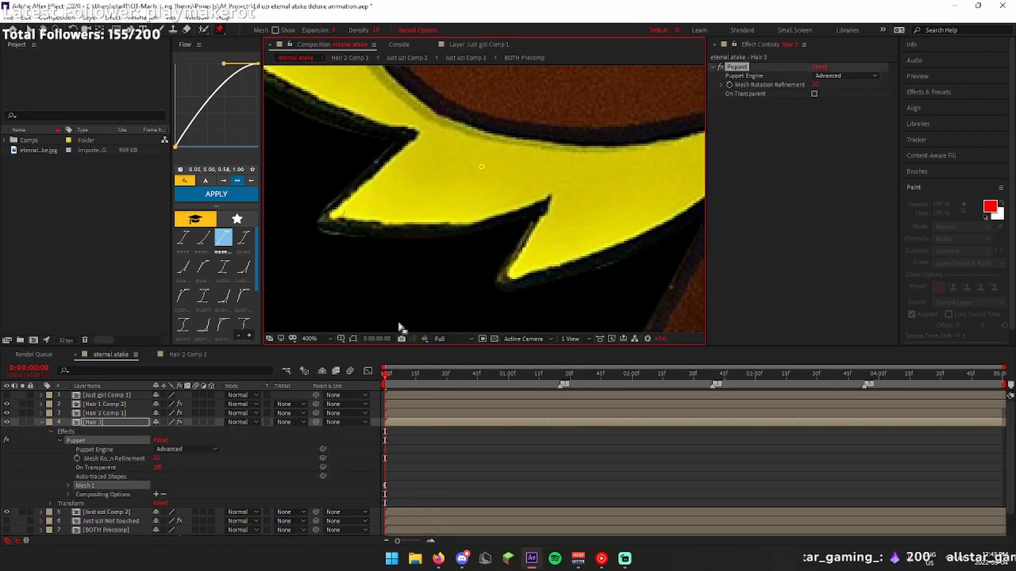
Keyframe Hair 3's tip pin to swing at about 1.5 and 2.75 seconds and play the result from the start
{"action": "scroll", "coordinate": [370, 212], "scroll_direction": "down", "scroll_amount": 1}
{"action": "left_click_drag", "start_coordinate": [386, 374], "coordinate": [568, 375]}
{"action": "left_click", "coordinate": [68, 486]}
{"action": "left_click", "coordinate": [78, 512]}
{"action": "scroll", "coordinate": [85, 508], "scroll_direction": "down", "scroll_amount": 1}
{"action": "left_click", "coordinate": [87, 494]}
{"action": "left_click_drag", "start_coordinate": [410, 196], "coordinate": [410, 200]}
{"action": "left_click_drag", "start_coordinate": [567, 375], "coordinate": [724, 387]}
{"action": "left_click_drag", "start_coordinate": [409, 203], "coordinate": [412, 217]}
{"action": "left_click_drag", "start_coordinate": [724, 377], "coordinate": [385, 377]}
{"action": "key", "text": "space"}
Keyframe Hair 3's tip pin at about 3.7 seconds and at the end of the composition
{"action": "left_click_drag", "start_coordinate": [495, 377], "coordinate": [842, 382]}
{"action": "left_click_drag", "start_coordinate": [412, 218], "coordinate": [406, 206]}
{"action": "left_click_drag", "start_coordinate": [842, 376], "coordinate": [1001, 387]}
{"action": "left_click_drag", "start_coordinate": [405, 207], "coordinate": [411, 206]}
Apply Easy Ease to all of Hair 3's tip pin position keyframes and preview the whole composition from the start
{"action": "left_click_drag", "start_coordinate": [1002, 518], "coordinate": [382, 507]}
{"action": "key", "text": "F9"}
{"action": "key", "text": "shift+slash"}
{"action": "left_click_drag", "start_coordinate": [999, 377], "coordinate": [334, 391]}
{"action": "key", "text": "space"}
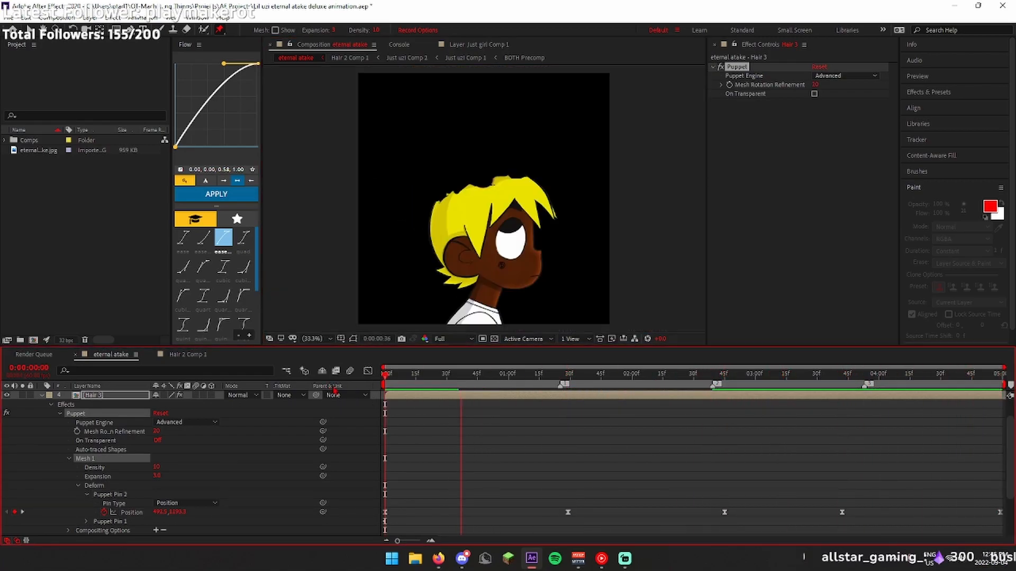
{"action": "key", "text": "space"}
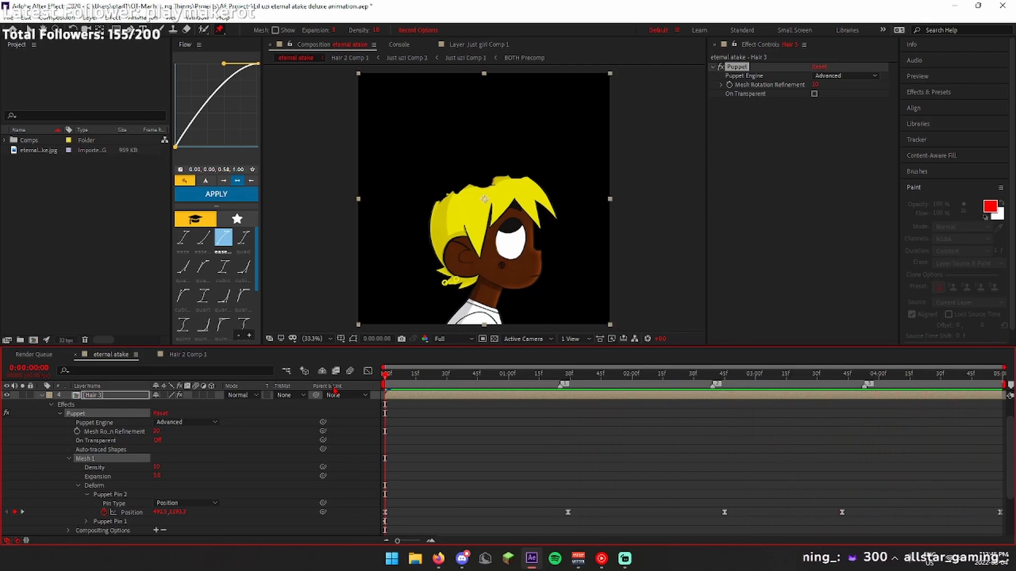
Duplicate the Just uzi Comp 2 layer, rename the copy "Hair 4" and save the project
{"action": "left_click", "coordinate": [41, 396]}
{"action": "key", "text": "space"}
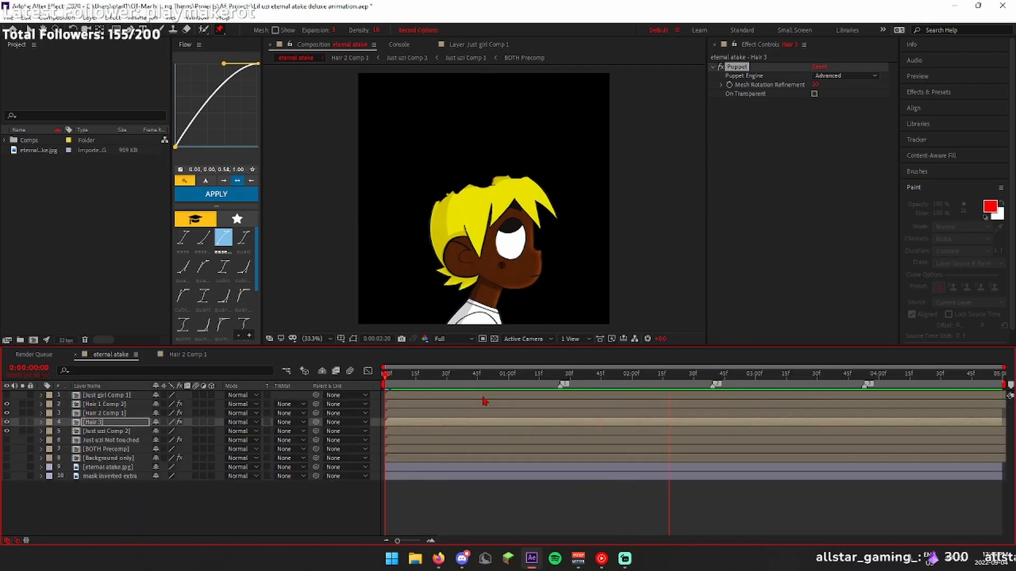
{"action": "left_click", "coordinate": [106, 431]}
{"action": "key", "text": "ctrl+d"}
{"action": "key", "text": "Return"}
{"action": "type", "text": "Hair 4"}
{"action": "key", "text": "Return"}
{"action": "key", "text": "ctrl+s"}
Mask the uppermost spike behind the ear on the Hair 4 layer with the Pen tool and pre-compose it
{"action": "key", "text": "g"}
{"action": "scroll", "coordinate": [435, 289], "scroll_direction": "up", "scroll_amount": 2}
{"action": "scroll", "coordinate": [447, 239], "scroll_direction": "up", "scroll_amount": 2}
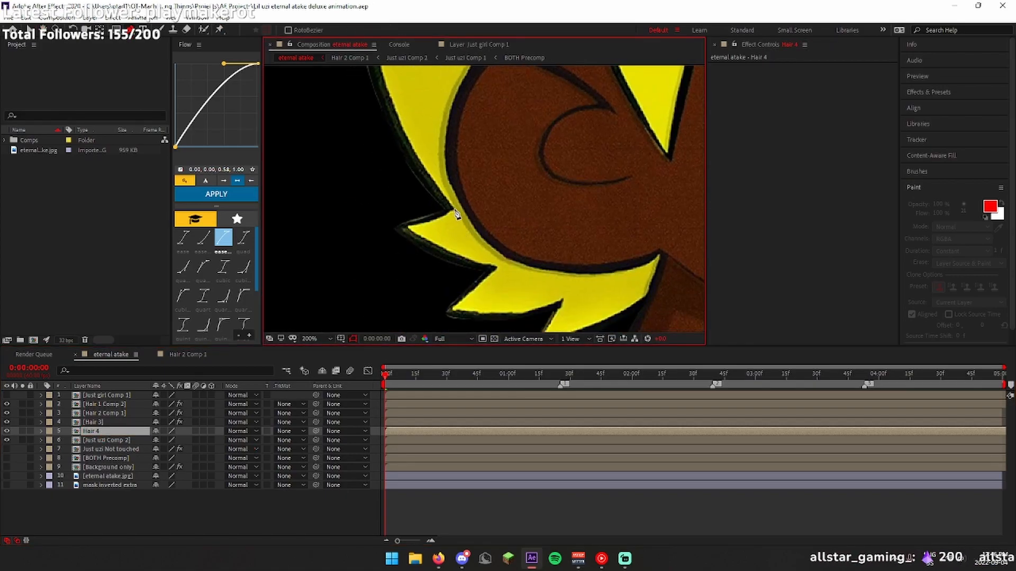
{"action": "key", "text": "ctrl+shift+c"}
{"action": "key", "text": "Return"}
Pin the spike's base and tip on Hair 4 Comp 1 and keyframe the tip at about 1.3 seconds and 0:00:02:43
{"action": "key", "text": "ctrl+p"}
{"action": "left_click", "coordinate": [468, 242]}
{"action": "left_click", "coordinate": [405, 222]}
{"action": "left_click_drag", "start_coordinate": [405, 223], "coordinate": [409, 227]}
{"action": "left_click_drag", "start_coordinate": [410, 376], "coordinate": [545, 375]}
{"action": "left_click_drag", "start_coordinate": [409, 227], "coordinate": [406, 218]}
{"action": "left_click_drag", "start_coordinate": [608, 375], "coordinate": [720, 376]}
{"action": "left_click_drag", "start_coordinate": [406, 218], "coordinate": [394, 233]}
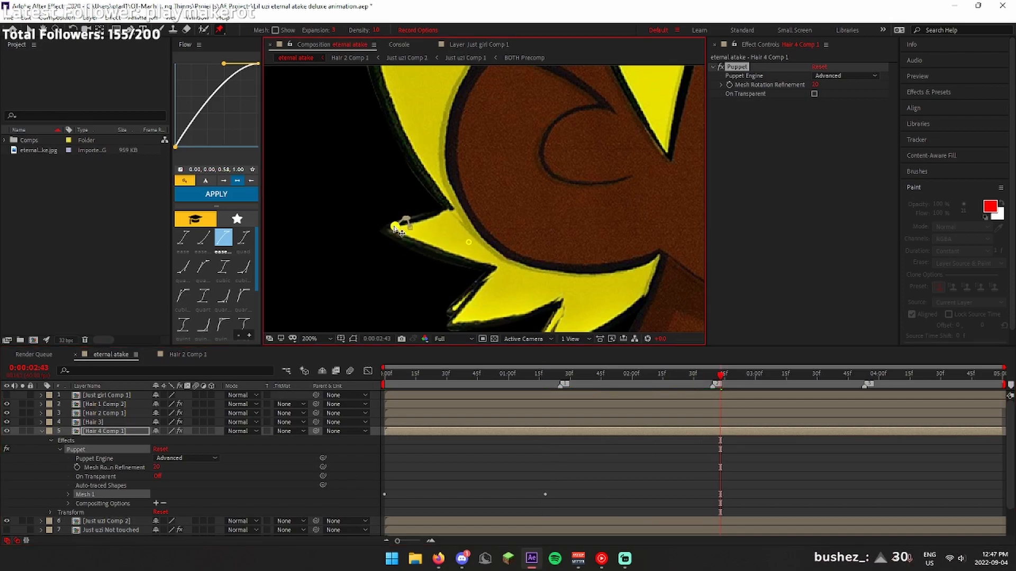
{"action": "scroll", "coordinate": [424, 249], "scroll_direction": "down", "scroll_amount": 4}
{"action": "key", "text": "space"}
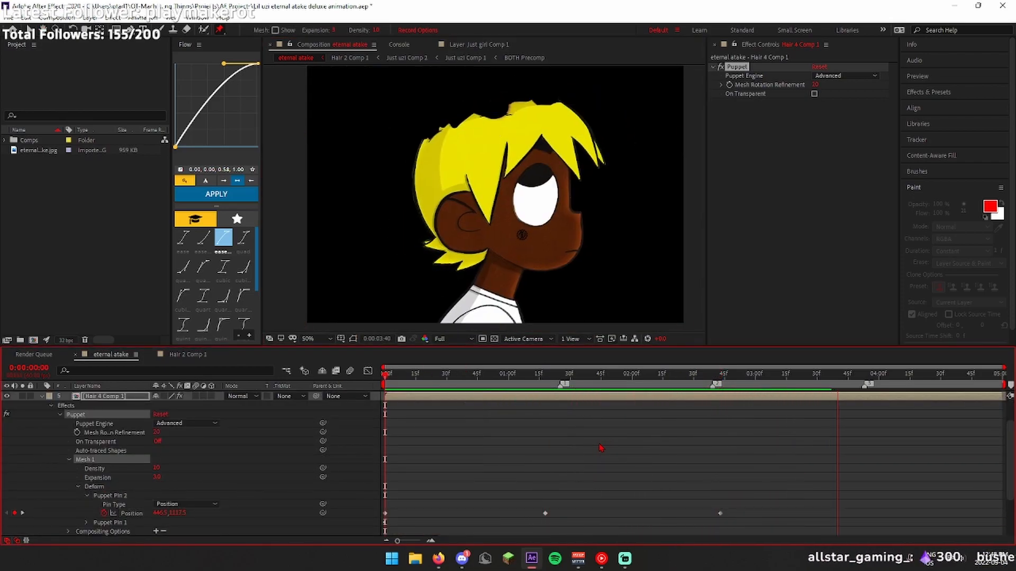
Keyframe Hair 4 Comp 1's tip pin at about 4.2 seconds and play the sway
{"action": "left_click_drag", "start_coordinate": [534, 382], "coordinate": [901, 380]}
{"action": "scroll", "coordinate": [433, 222], "scroll_direction": "up", "scroll_amount": 2}
{"action": "left_click_drag", "start_coordinate": [485, 249], "coordinate": [572, 183]}
{"action": "mouse_move", "coordinate": [509, 266]}
{"action": "left_mouse_down"}
{"action": "mouse_move", "coordinate": [490, 241]}
{"action": "mouse_move", "coordinate": [501, 253]}
{"action": "left_mouse_up"}
{"action": "key", "text": "End"}
{"action": "scroll", "coordinate": [412, 454], "scroll_direction": "up", "scroll_amount": 2}
{"action": "left_click", "coordinate": [414, 458]}
{"action": "key", "text": "space"}
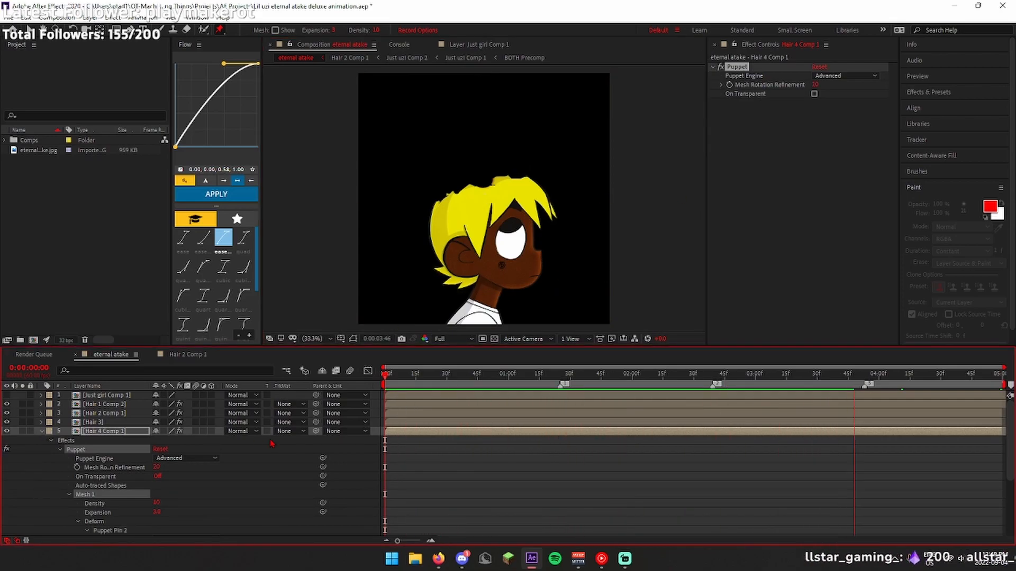
Collapse the Hair 4 Comp 1 properties and review the combined hair animation
{"action": "key", "text": "u"}
{"action": "left_click", "coordinate": [238, 513]}
{"action": "key", "text": "m"}
{"action": "key", "text": "m"}
{"action": "key", "text": "space"}
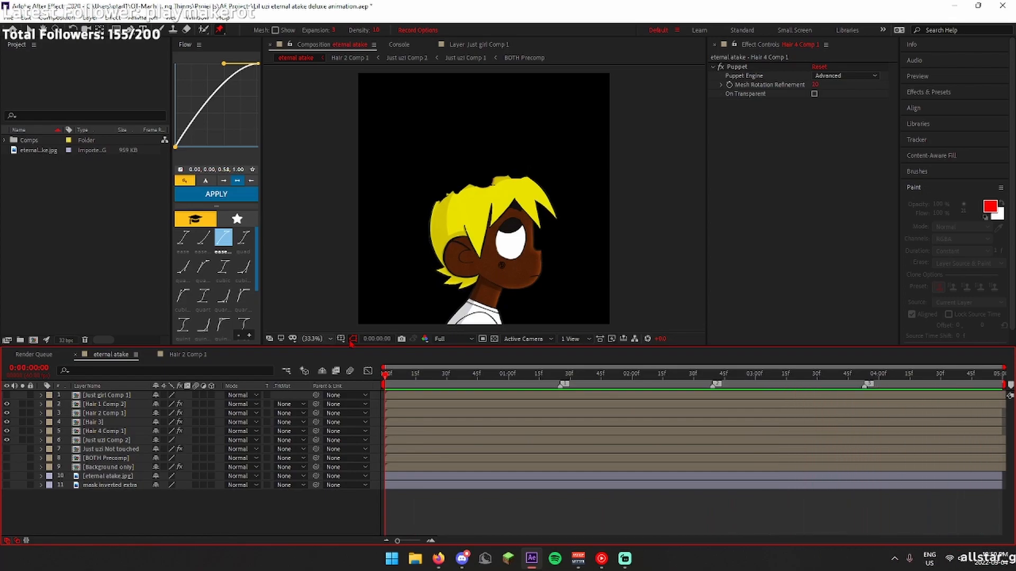
{"action": "left_click", "coordinate": [104, 413]}
{"action": "key", "text": "space"}
Reopen Hair 4 Comp 1's puppet pin keyframes and reposition the tip pin at about 4.2 seconds
{"action": "left_click", "coordinate": [104, 431]}
{"action": "left_click", "coordinate": [40, 431]}
{"action": "left_click", "coordinate": [69, 494]}
{"action": "scroll", "coordinate": [159, 465], "scroll_direction": "down", "scroll_amount": 2}
{"action": "left_click", "coordinate": [901, 375]}
{"action": "scroll", "coordinate": [516, 408], "scroll_direction": "up", "scroll_amount": 1}
{"action": "scroll", "coordinate": [416, 283], "scroll_direction": "up", "scroll_amount": 2}
{"action": "left_click_drag", "start_coordinate": [471, 237], "coordinate": [479, 247]}
Apply Easy Ease to all of Hair 4 Comp 1's tip pin position keyframes and preview from the start
{"action": "left_click_drag", "start_coordinate": [1003, 510], "coordinate": [382, 527]}
{"action": "key", "text": "Home"}
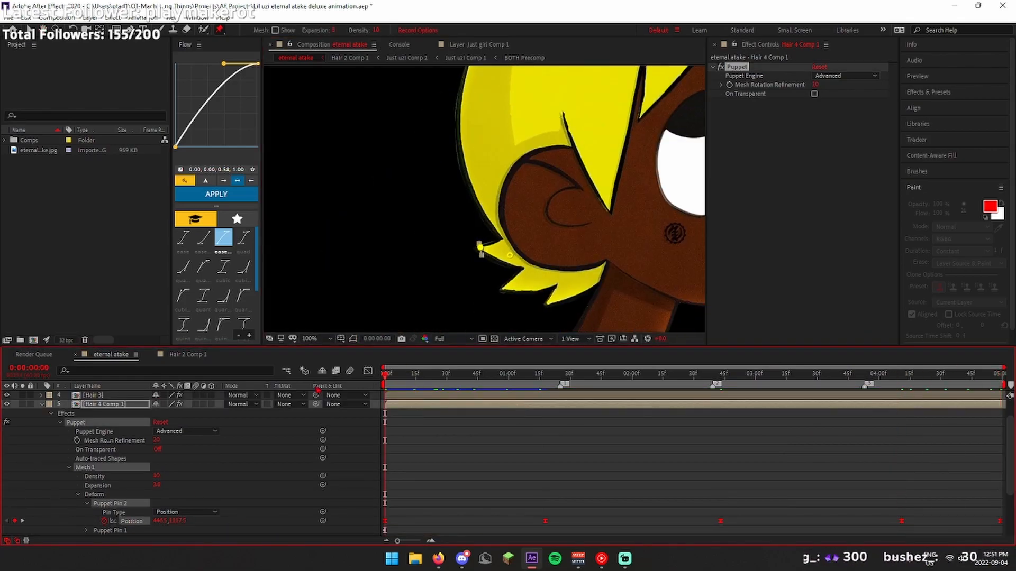
{"action": "key", "text": "shift+slash"}
{"action": "key", "text": "space"}
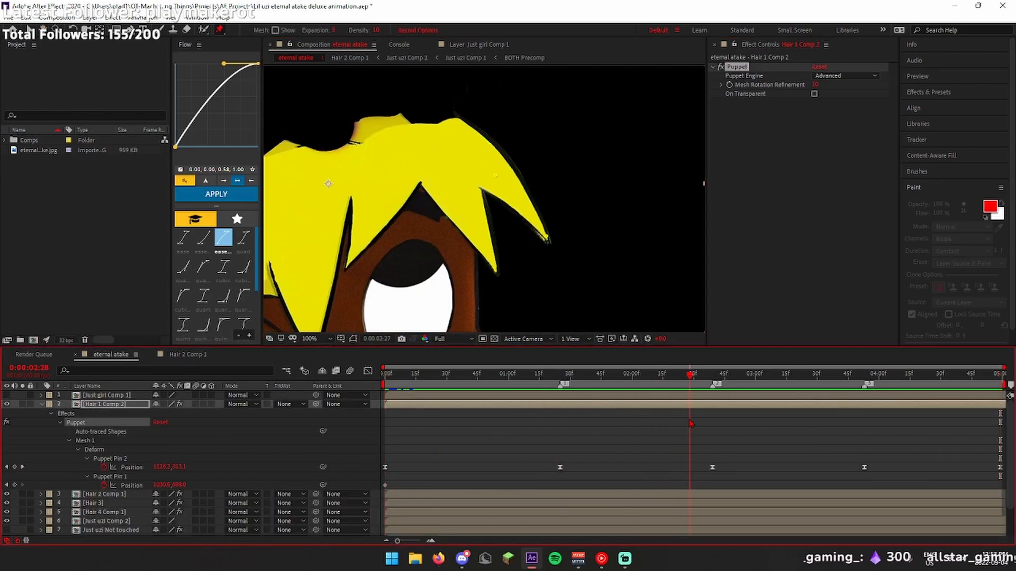
Reposition Hair 1 Comp 2's tip pin at 0:00:02:39 and review the sway from the start
{"action": "left_click", "coordinate": [717, 376]}
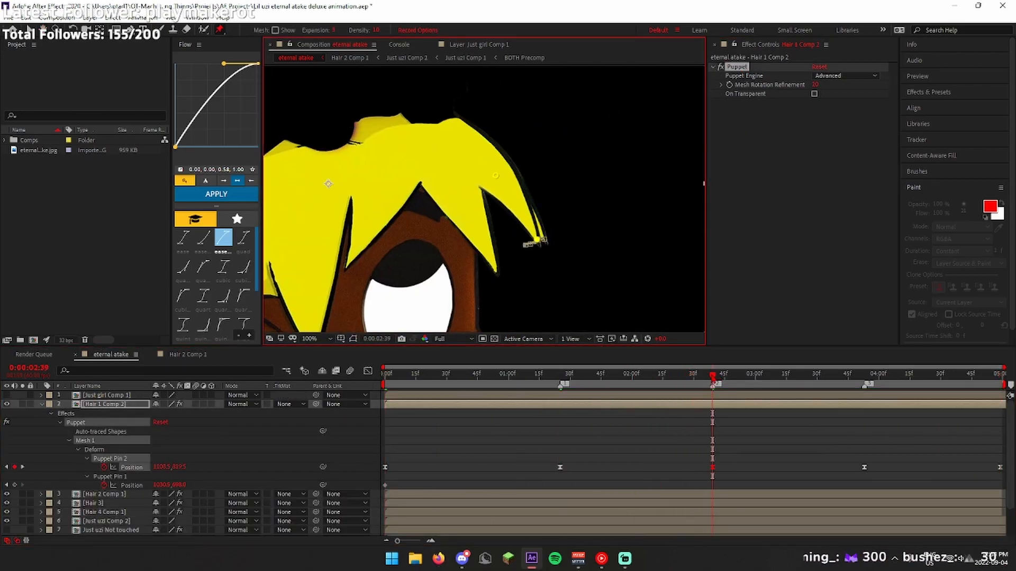
{"action": "key", "text": "Home"}
{"action": "key", "text": "shift+slash"}
{"action": "key", "text": "space"}
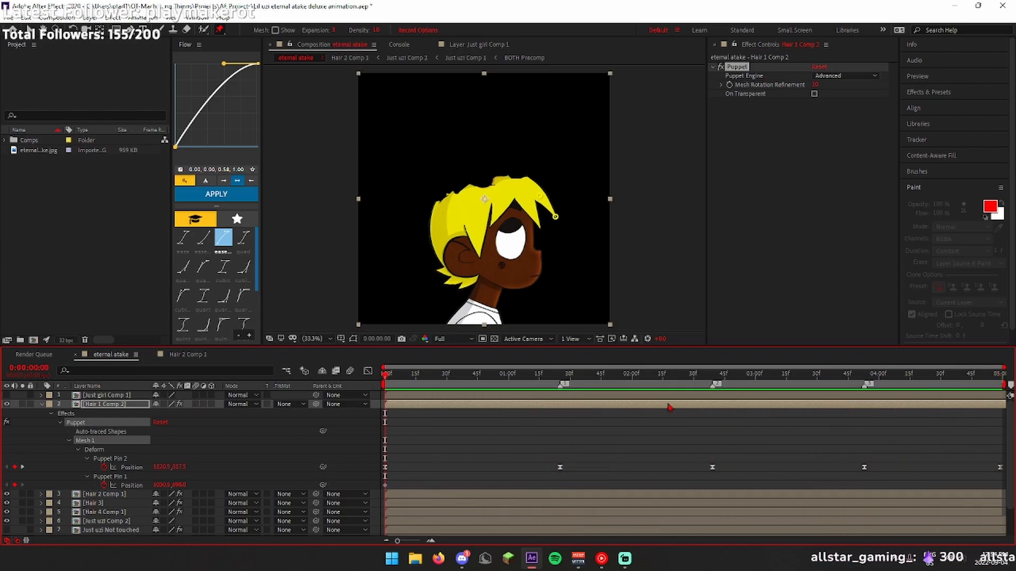
{"action": "key", "text": "space"}
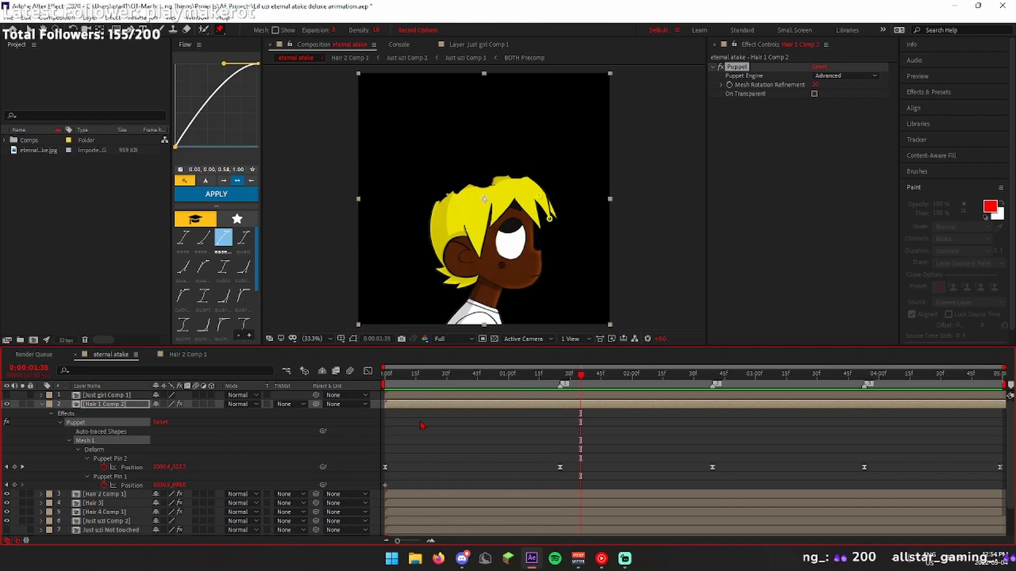
{"action": "key", "text": "space"}
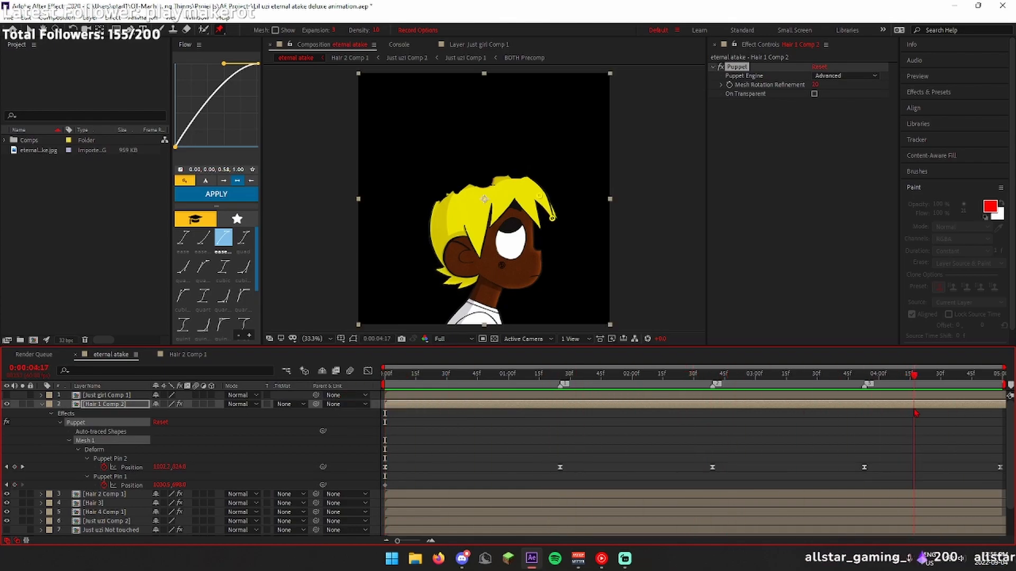
{"action": "key", "text": "u"}
Pin the base and tip of the Hair 5 Comp 1 fringe spike, and keyframe its tip at 0:00:01:25
{"action": "left_click", "coordinate": [395, 442]}
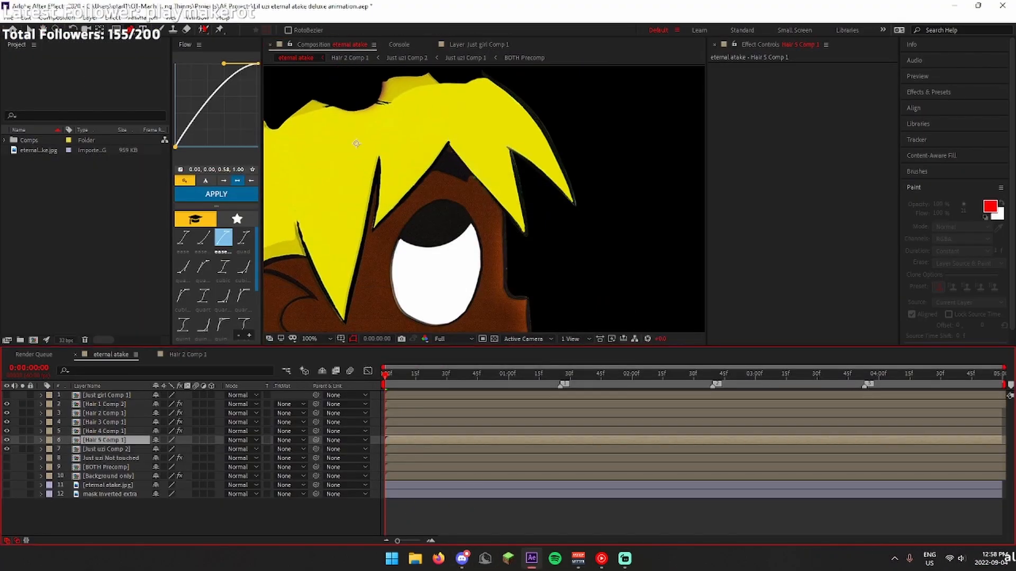
{"action": "left_click", "coordinate": [219, 29]}
{"action": "left_click", "coordinate": [483, 149]}
{"action": "left_click", "coordinate": [523, 228]}
{"action": "key", "text": "u"}
{"action": "key", "text": "u"}
{"action": "left_click_drag", "start_coordinate": [385, 374], "coordinate": [561, 374]}
{"action": "mouse_move", "coordinate": [523, 228]}
{"action": "left_mouse_down"}
{"action": "mouse_move", "coordinate": [522, 239]}
{"action": "mouse_move", "coordinate": [515, 234]}
{"action": "left_mouse_up"}
{"action": "scroll", "coordinate": [529, 318], "scroll_direction": "down", "scroll_amount": 1}
{"action": "key", "text": "shift+slash"}
{"action": "left_click_drag", "start_coordinate": [561, 374], "coordinate": [309, 385]}
{"action": "key", "text": "space"}
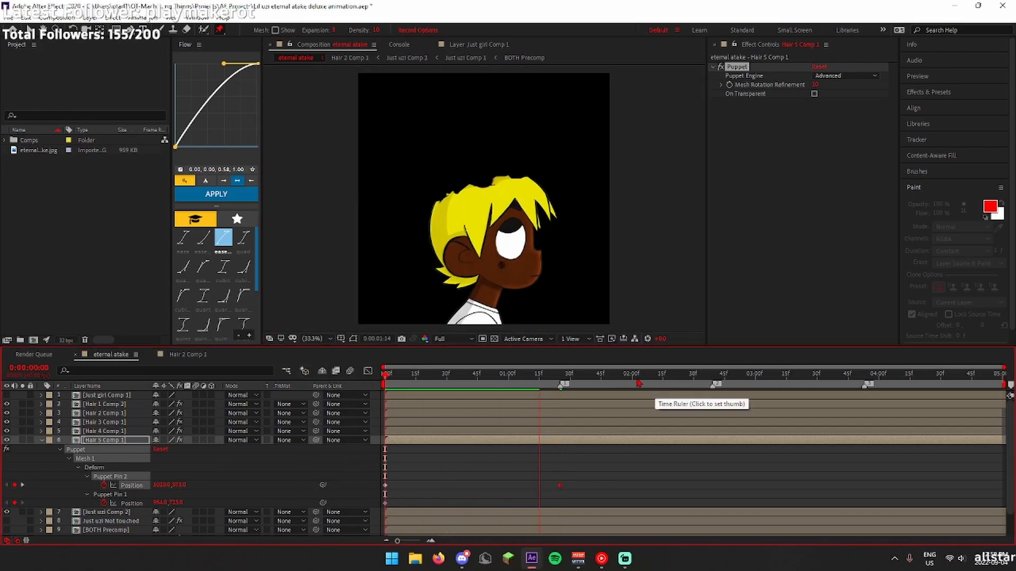
Keyframe Hair 5 Comp 1's tip pin at about 2.65 and 3.9 seconds and at 0:00:04:59
{"action": "left_click_drag", "start_coordinate": [698, 402], "coordinate": [711, 399]}
{"action": "scroll", "coordinate": [540, 222], "scroll_direction": "up", "scroll_amount": 3}
{"action": "left_click_drag", "start_coordinate": [512, 263], "coordinate": [530, 257]}
{"action": "left_click_drag", "start_coordinate": [711, 374], "coordinate": [870, 374]}
{"action": "left_click_drag", "start_coordinate": [530, 257], "coordinate": [520, 259]}
{"action": "left_click_drag", "start_coordinate": [871, 375], "coordinate": [1000, 374]}
{"action": "left_click_drag", "start_coordinate": [520, 259], "coordinate": [524, 255]}
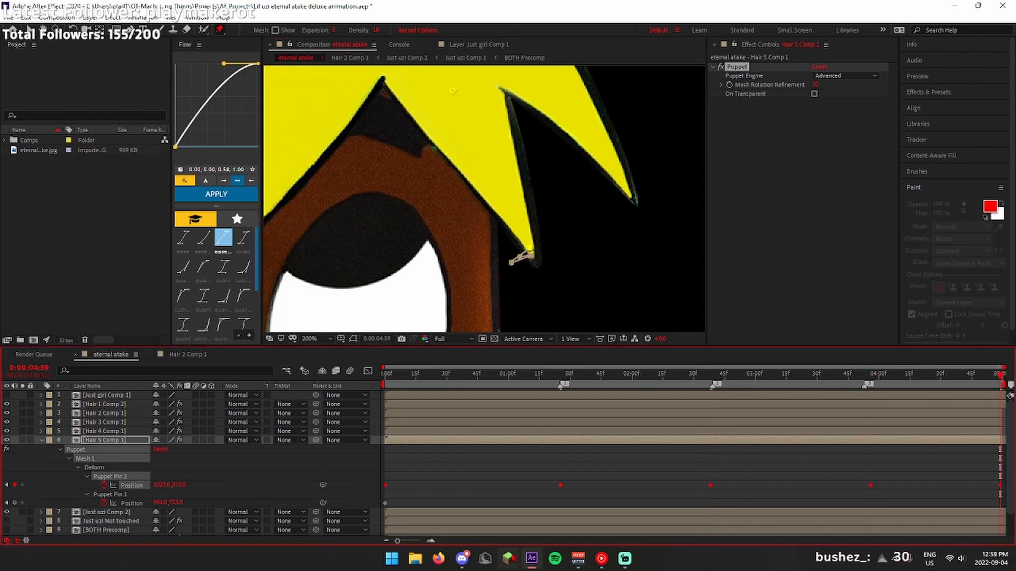
Apply Easy Ease to Hair 5 Comp 1's tip pin position keyframes and review the sway from the start
{"action": "key", "text": "shift+slash"}
{"action": "left_click_drag", "start_coordinate": [1001, 374], "coordinate": [385, 375]}
{"action": "left_click", "coordinate": [442, 477]}
{"action": "key", "text": "space"}
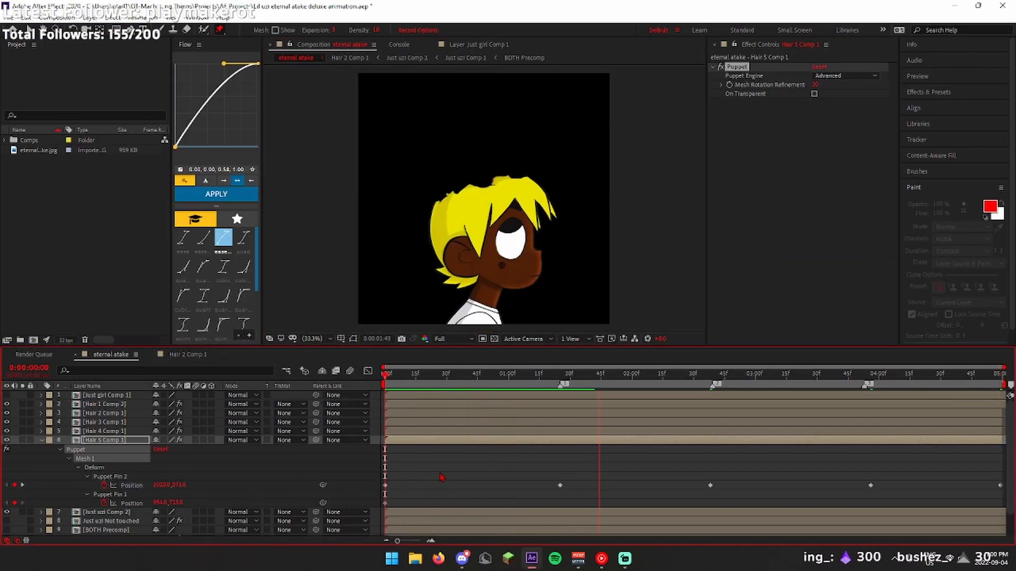
{"action": "left_click", "coordinate": [131, 485]}
{"action": "key", "text": "F9"}
{"action": "left_click", "coordinate": [423, 468]}
{"action": "key", "text": "space"}
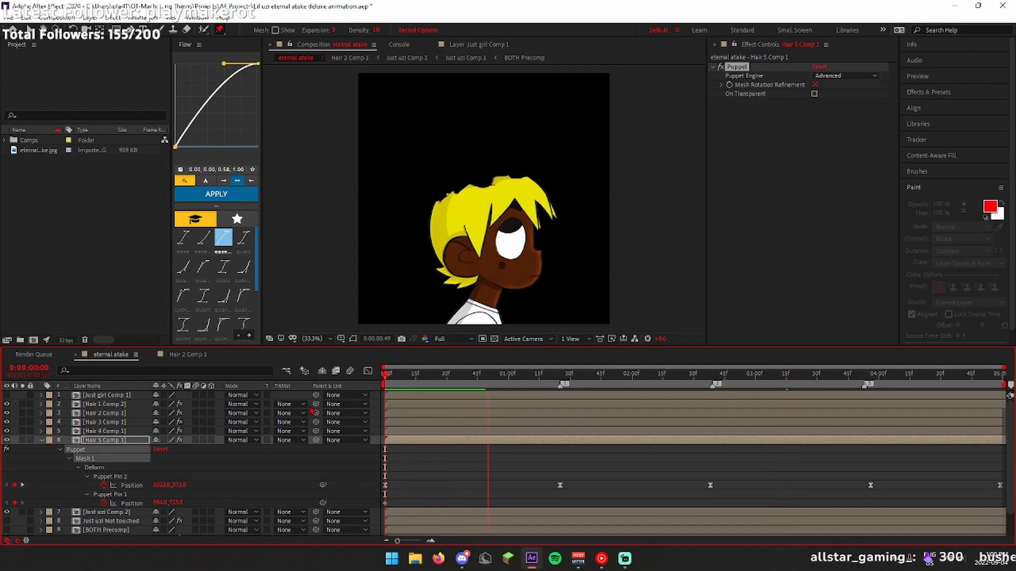
{"action": "key", "text": "u"}
{"action": "left_click", "coordinate": [110, 404]}
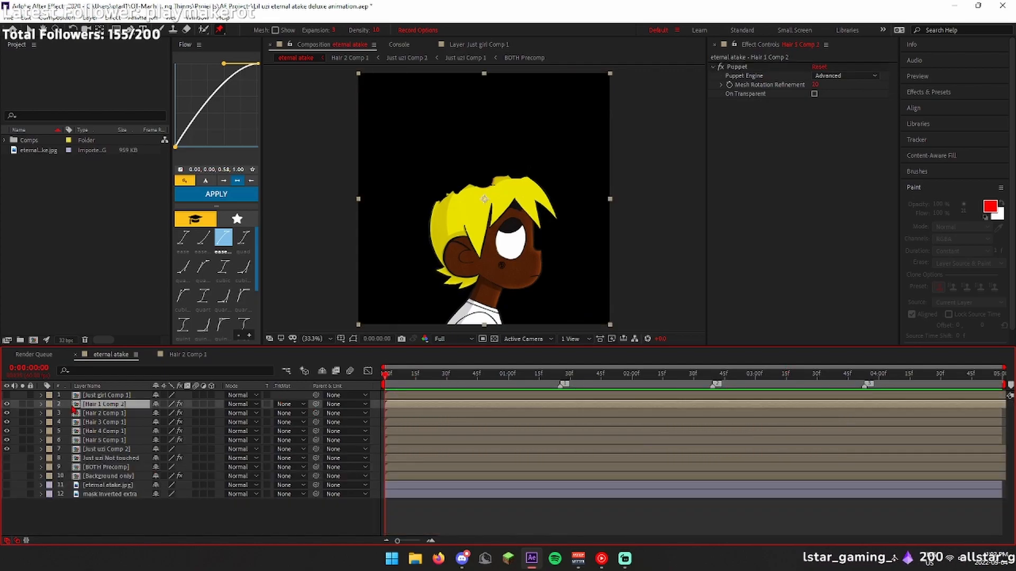
Reposition Hair 1 Comp 2's tip pin at 0:00:04:59, preview the loop and collapse the layer's properties
{"action": "key", "text": "u"}
{"action": "left_click", "coordinate": [736, 67]}
{"action": "left_click_drag", "start_coordinate": [721, 374], "coordinate": [1001, 386]}
{"action": "left_click", "coordinate": [554, 218]}
{"action": "key", "text": "space"}
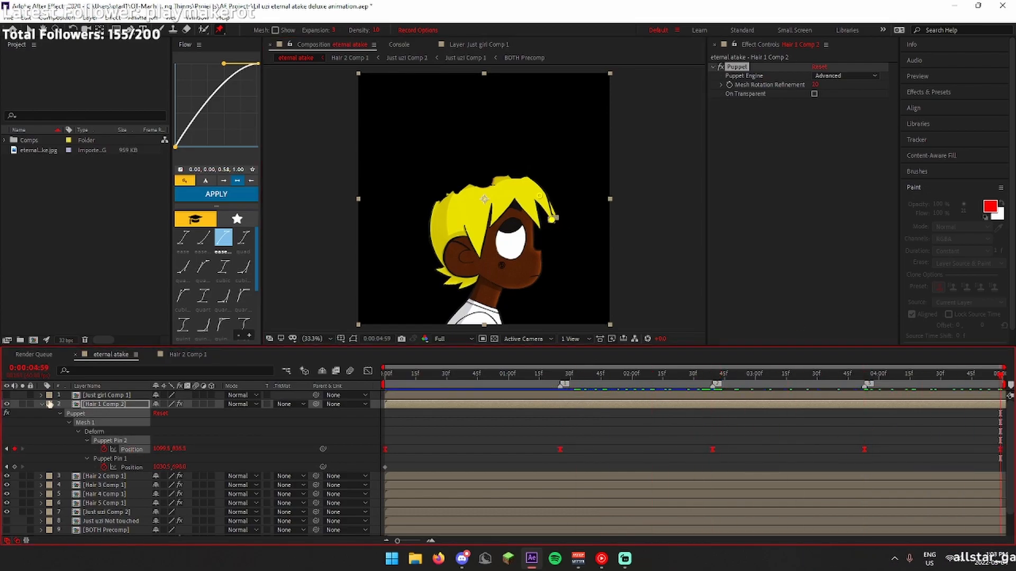
{"action": "key", "text": "space"}
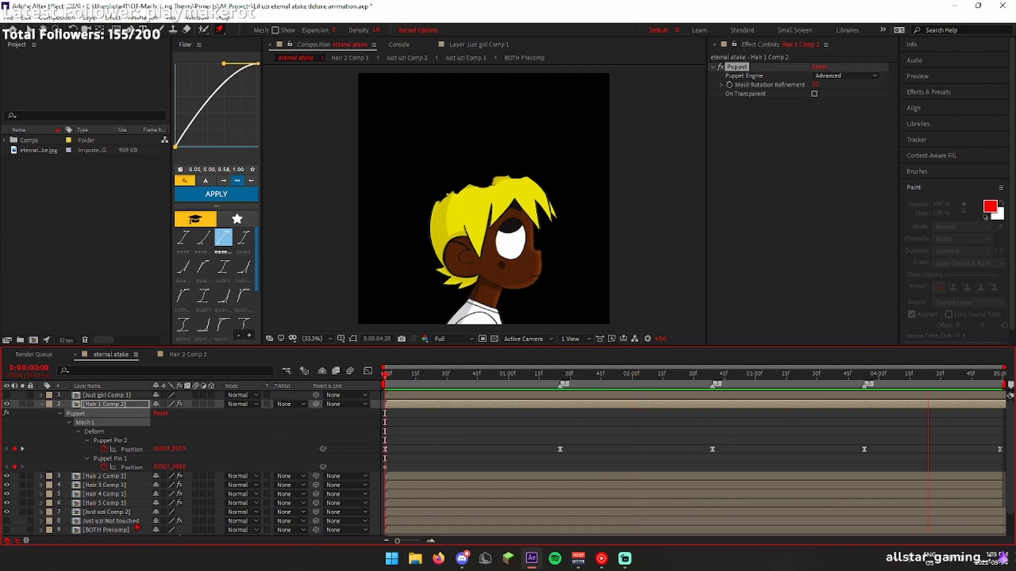
{"action": "left_click", "coordinate": [465, 427]}
{"action": "key", "text": "u"}
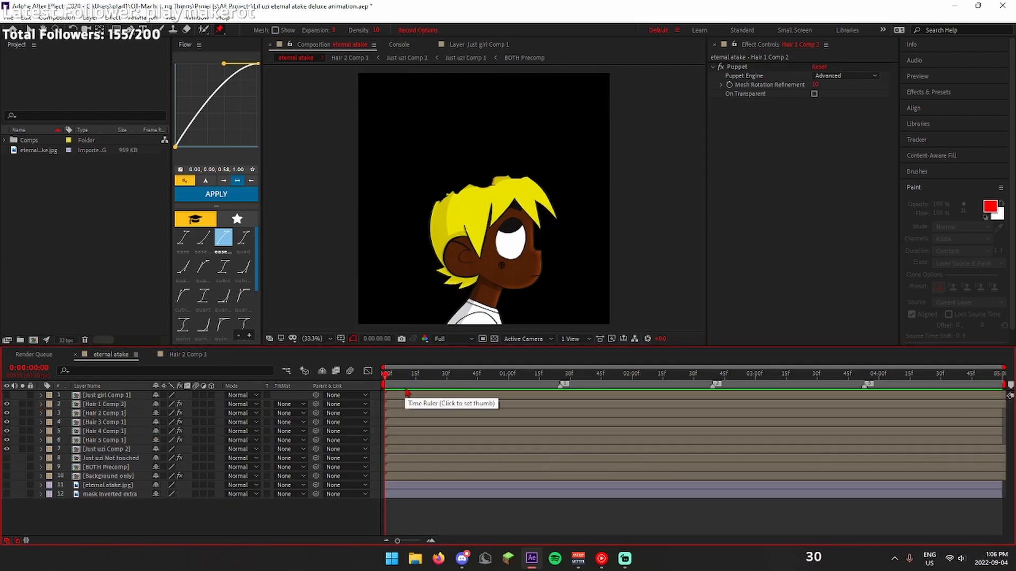
Duplicate the Just uzi Comp 2 layer, rename the copy "Just uzi erased" and hide the original
{"action": "left_click", "coordinate": [140, 450]}
{"action": "key", "text": "ctrl+d"}
{"action": "key", "text": "Return"}
{"action": "type", "text": "Just uzi erased"}
{"action": "key", "text": "Return"}
{"action": "left_click", "coordinate": [7, 458]}
Try erasing the tips of the fringe spikes on the Just uzi erased layer with the Eraser tool
{"action": "left_click", "coordinate": [187, 30]}
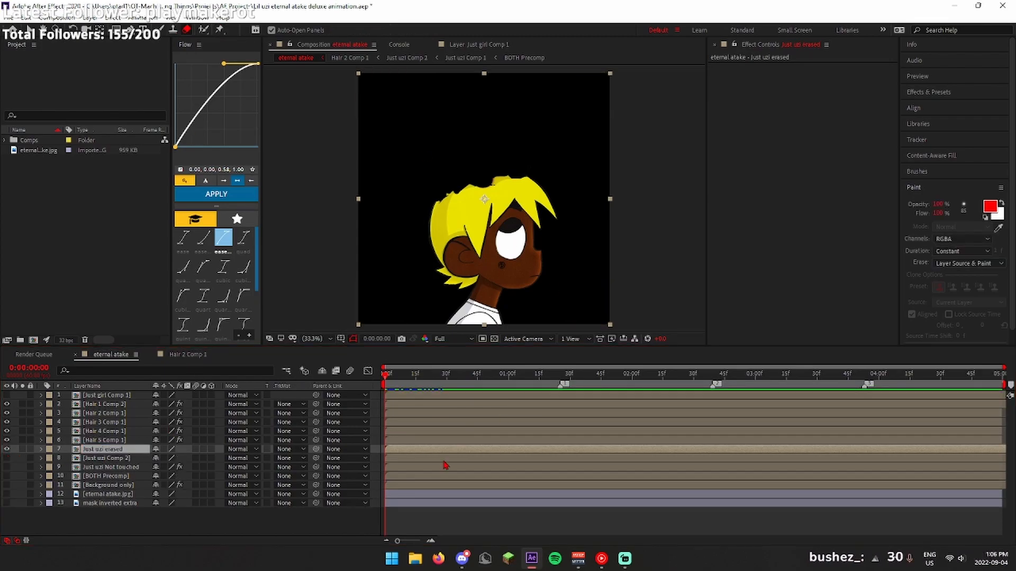
{"action": "double_click", "coordinate": [500, 449]}
{"action": "left_click_drag", "start_coordinate": [546, 247], "coordinate": [546, 252]}
{"action": "left_click_drag", "start_coordinate": [556, 213], "coordinate": [546, 247]}
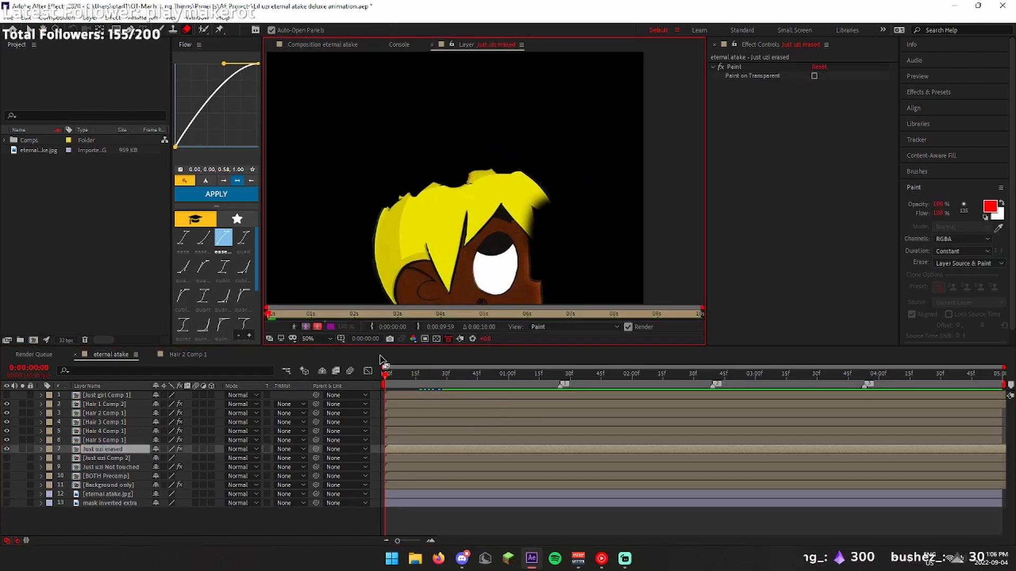
Erase the tips of the front fringe spikes on the Just uzi erased layer at 0:00:01:25
{"action": "left_click", "coordinate": [324, 45]}
{"action": "left_click", "coordinate": [553, 377]}
{"action": "double_click", "coordinate": [439, 430]}
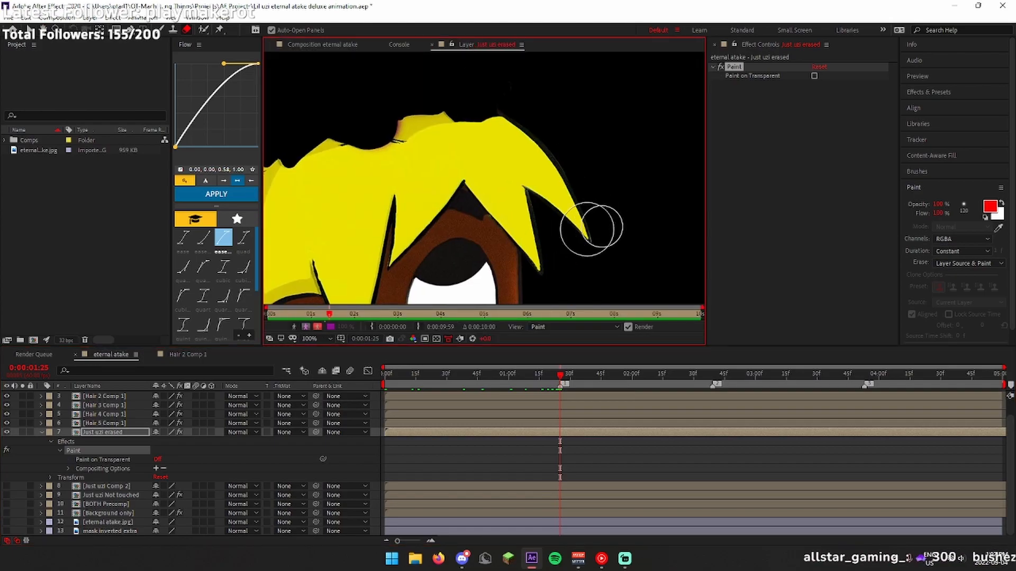
{"action": "mouse_move", "coordinate": [584, 236]}
{"action": "left_mouse_down"}
{"action": "mouse_move", "coordinate": [537, 250]}
{"action": "mouse_move", "coordinate": [535, 208]}
{"action": "left_mouse_up"}
Shift the Eraser 1 and Eraser 2 strokes to begin at 0:00:00:00 and preview the composition
{"action": "left_click_drag", "start_coordinate": [560, 375], "coordinate": [384, 375]}
{"action": "left_click_drag", "start_coordinate": [574, 470], "coordinate": [399, 470]}
{"action": "left_click_drag", "start_coordinate": [574, 478], "coordinate": [399, 477]}
{"action": "left_click", "coordinate": [324, 44]}
{"action": "mouse_move", "coordinate": [389, 375]}
{"action": "left_mouse_down"}
{"action": "mouse_move", "coordinate": [755, 393]}
{"action": "mouse_move", "coordinate": [62, 496]}
{"action": "left_mouse_up"}
{"action": "key", "text": "space"}
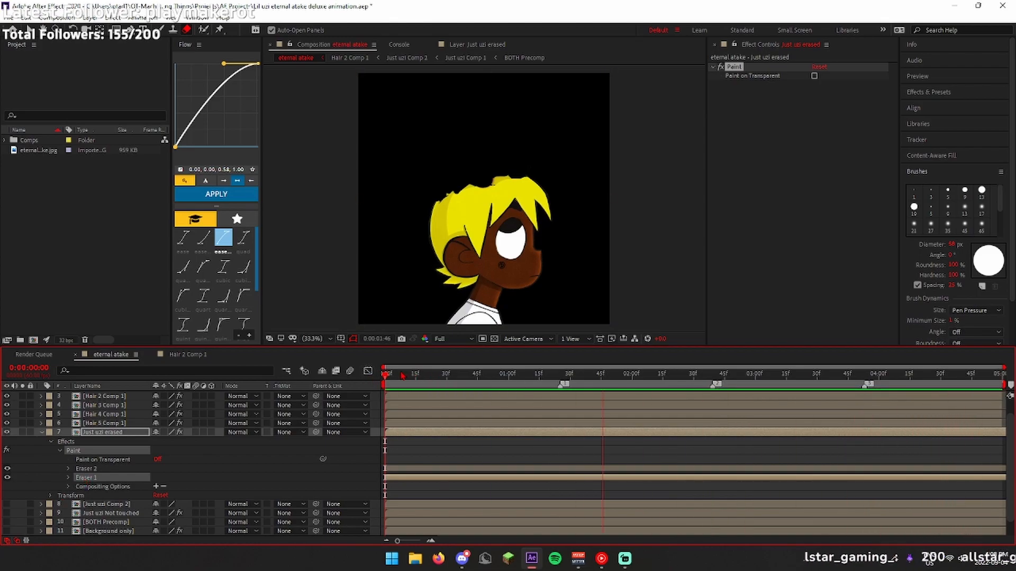
Erase the tips of the nape hair spikes on the Just uzi erased layer with a smaller eraser and preview the loop
{"action": "left_click", "coordinate": [472, 45]}
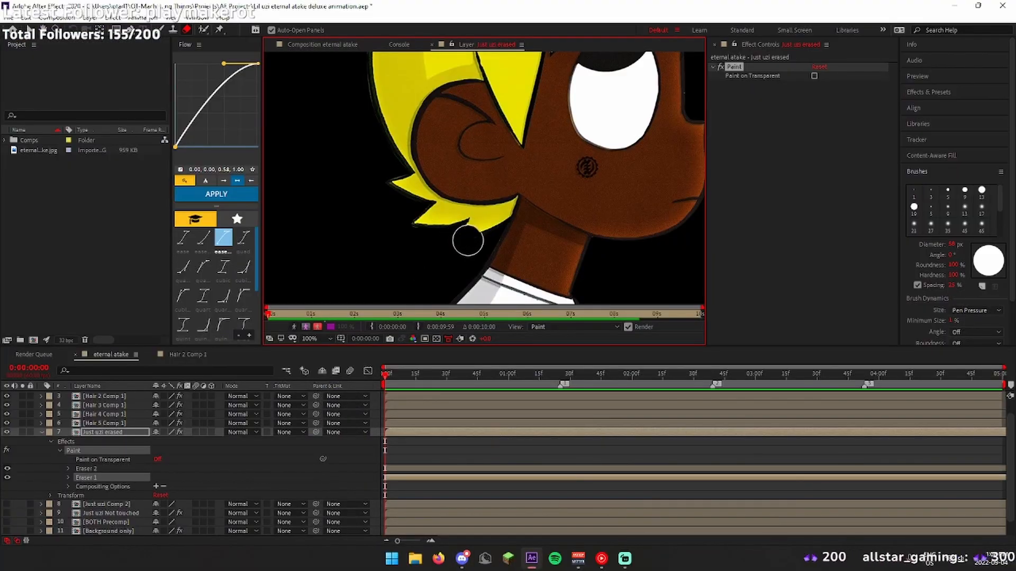
{"action": "scroll", "coordinate": [424, 221], "scroll_direction": "down", "scroll_amount": 2}
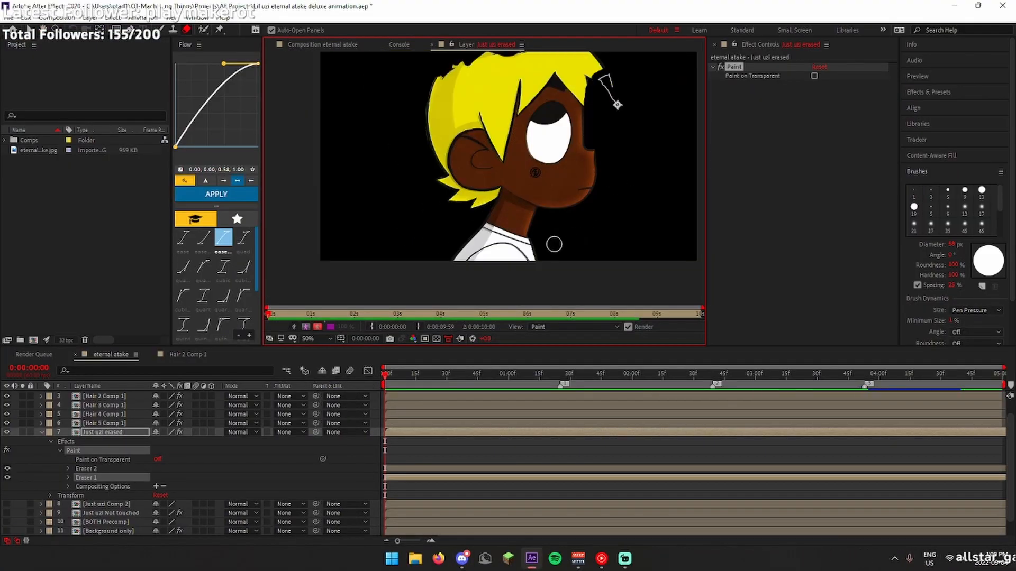
{"action": "left_click", "coordinate": [742, 127]}
{"action": "scroll", "coordinate": [423, 228], "scroll_direction": "up", "scroll_amount": 1}
{"action": "mouse_move", "coordinate": [388, 259]}
{"action": "left_mouse_down"}
{"action": "mouse_move", "coordinate": [415, 277]}
{"action": "mouse_move", "coordinate": [442, 267]}
{"action": "left_mouse_up"}
{"action": "scroll", "coordinate": [437, 222], "scroll_direction": "down", "scroll_amount": 1}
{"action": "scroll", "coordinate": [437, 222], "scroll_direction": "up", "scroll_amount": 1}
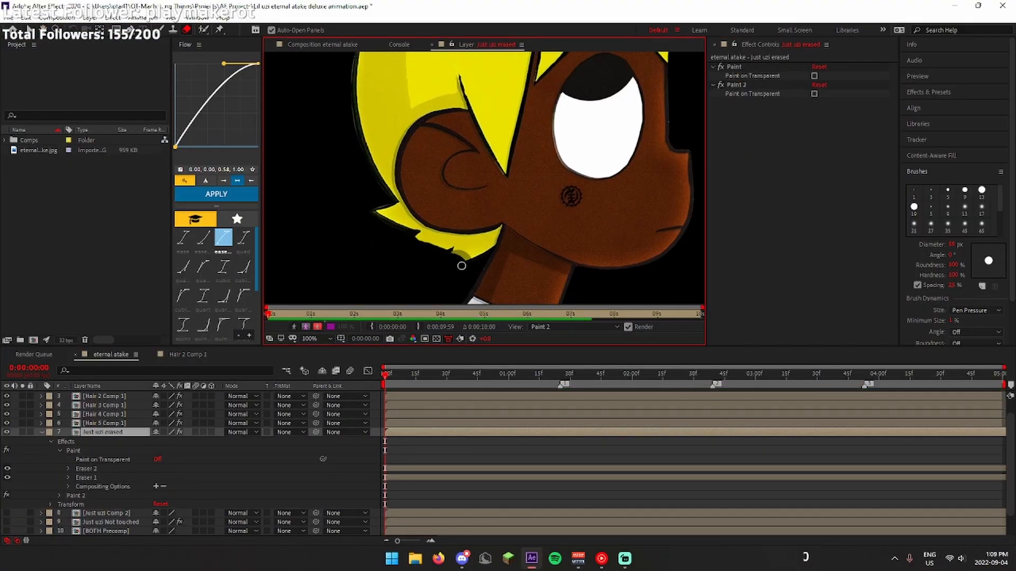
{"action": "key", "text": "space"}
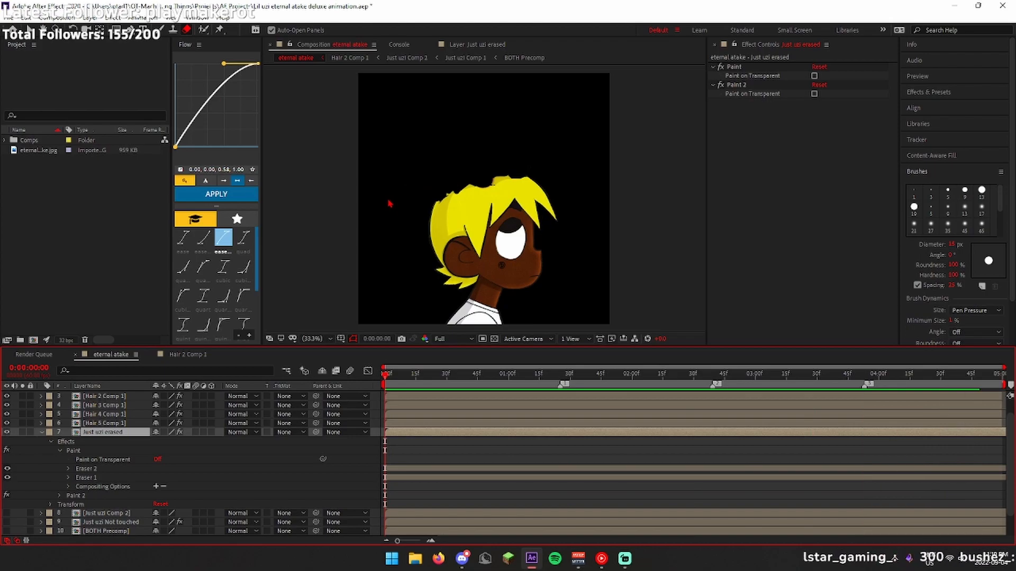
{"action": "key", "text": "space"}
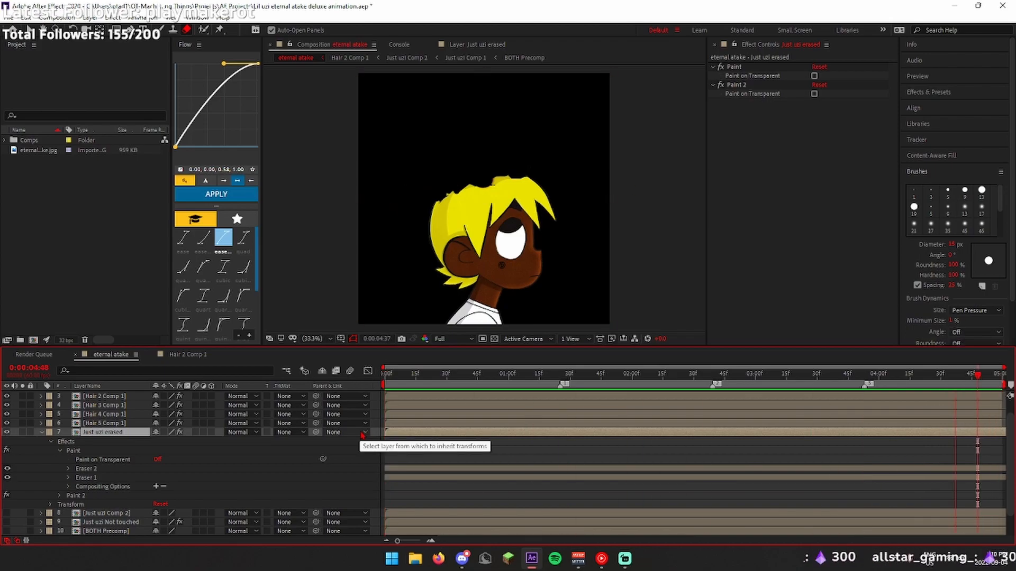
Collapse the Just uzi erased layer's properties and show the Just girl Comp 1 layer
{"action": "left_click", "coordinate": [41, 432]}
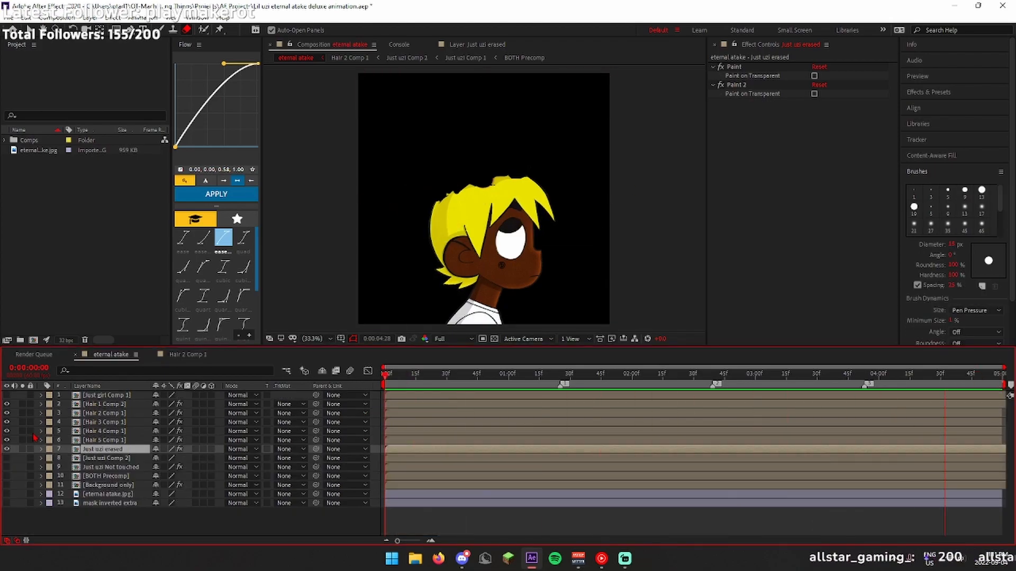
{"action": "left_click", "coordinate": [7, 396]}
{"action": "scroll", "coordinate": [517, 191], "scroll_direction": "up", "scroll_amount": 4}
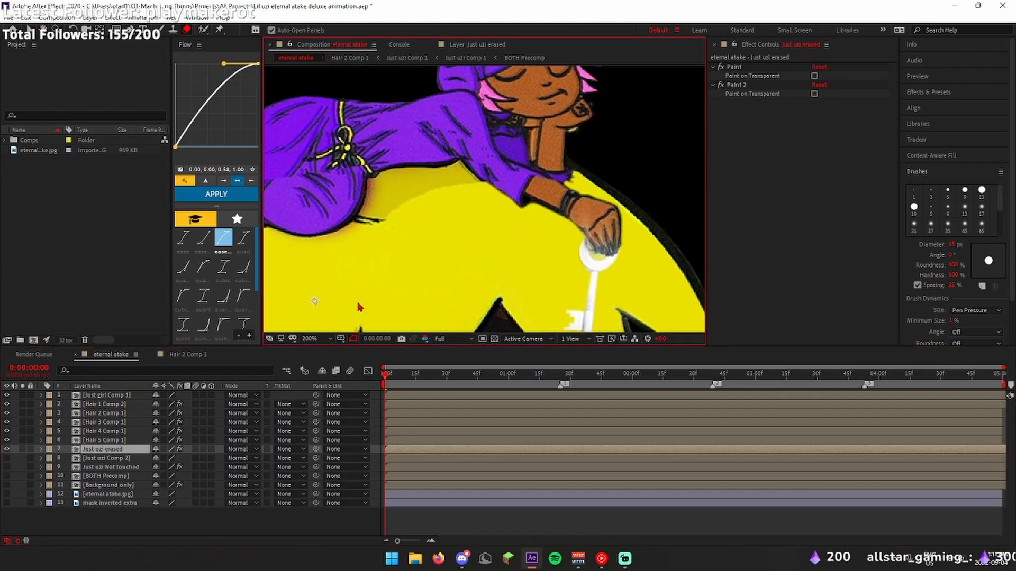
{"action": "scroll", "coordinate": [337, 294], "scroll_direction": "down", "scroll_amount": 4}
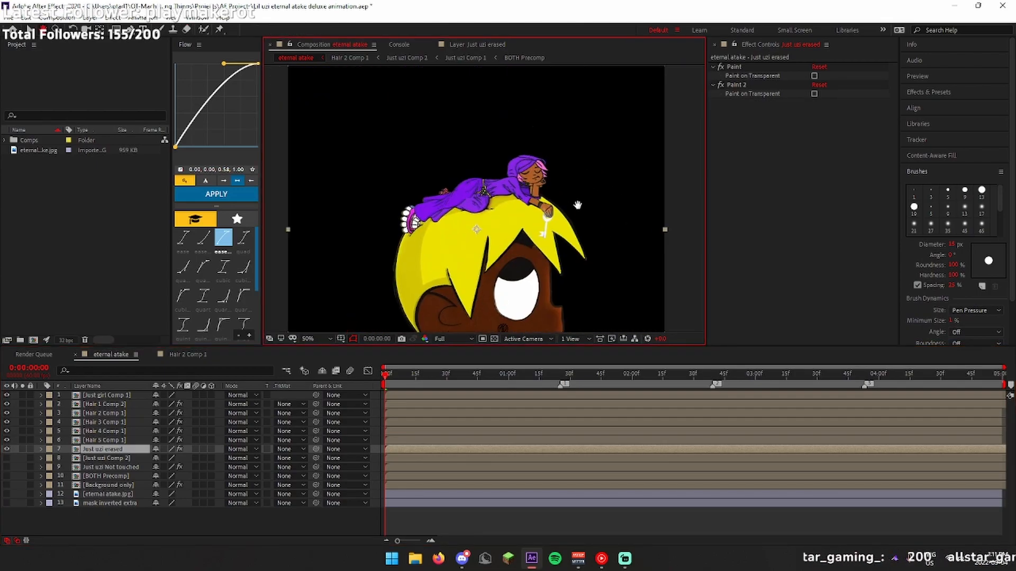
{"action": "scroll", "coordinate": [589, 233], "scroll_direction": "up", "scroll_amount": 2}
{"action": "left_click_drag", "start_coordinate": [588, 231], "coordinate": [588, 69]}
Duplicate the Just uzi erased layer and hide the original
{"action": "left_click", "coordinate": [403, 460]}
{"action": "left_click", "coordinate": [403, 449]}
{"action": "key", "text": "ctrl+d"}
{"action": "left_click", "coordinate": [7, 458]}
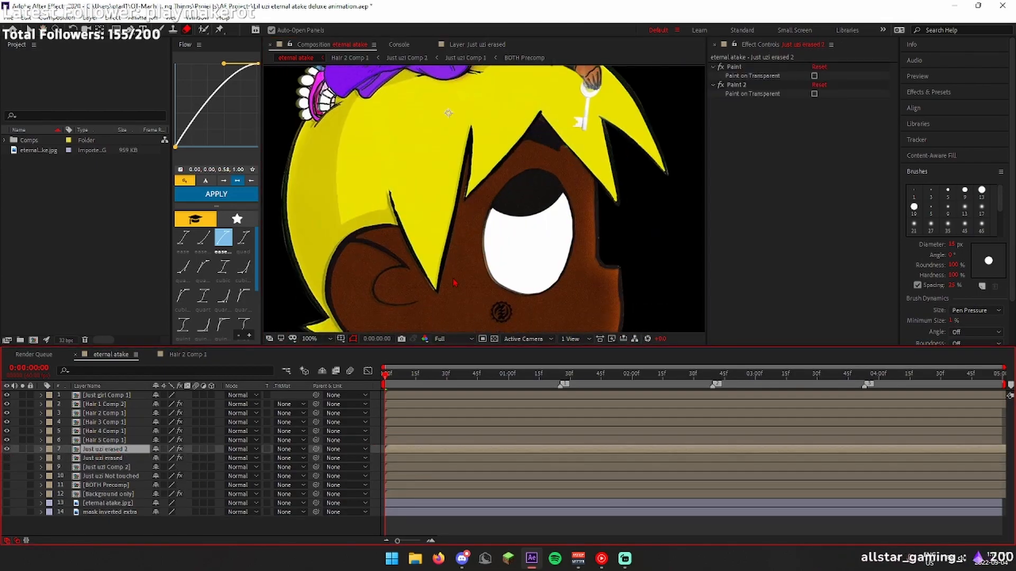
Play the loop from the start at full view and close up to check the hair sway with the girl visible
{"action": "left_click", "coordinate": [313, 339]}
{"action": "left_click", "coordinate": [311, 346]}
{"action": "key", "text": "space"}
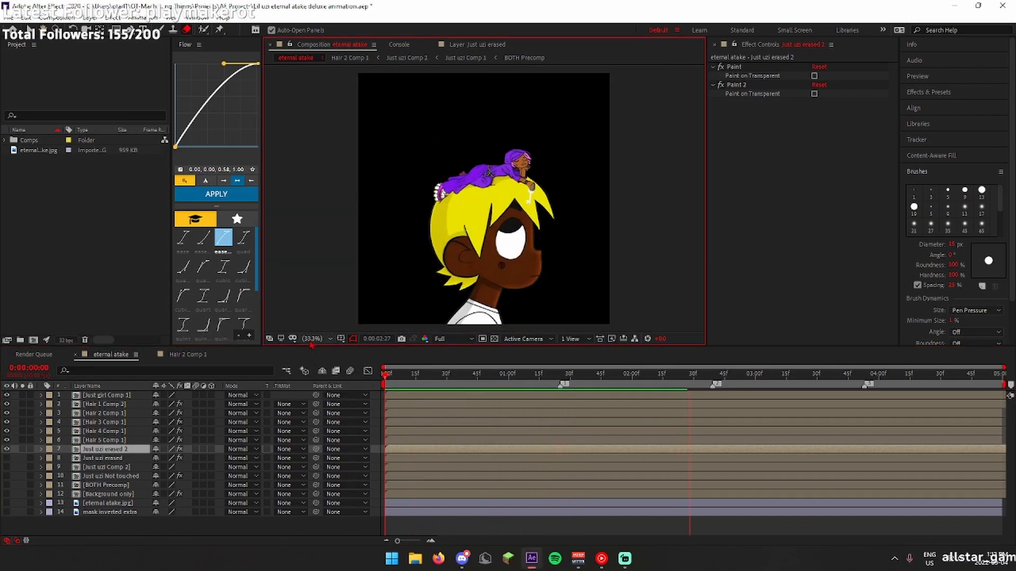
{"action": "left_click", "coordinate": [385, 374]}
{"action": "key", "text": "space"}
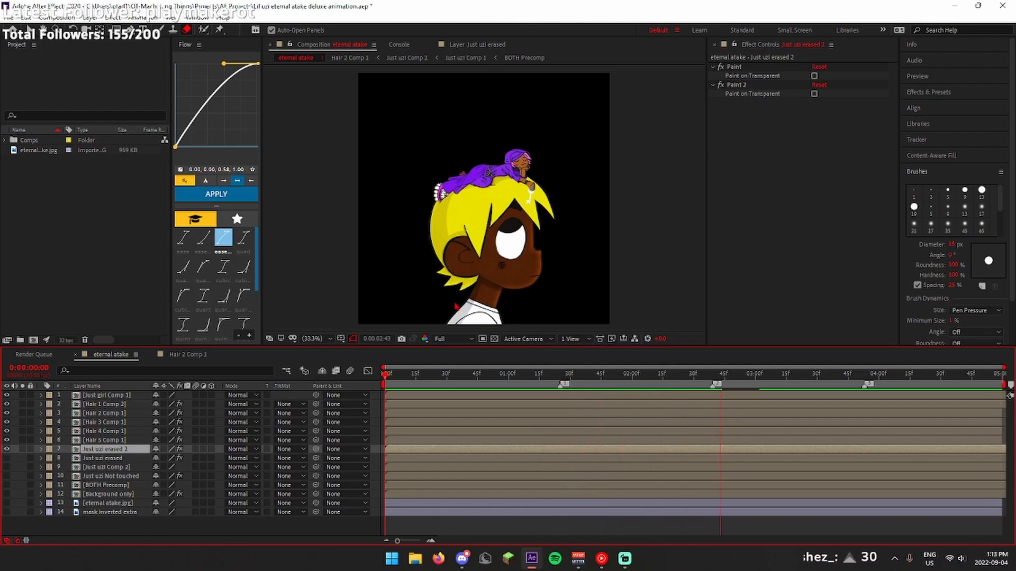
{"action": "key", "text": "space"}
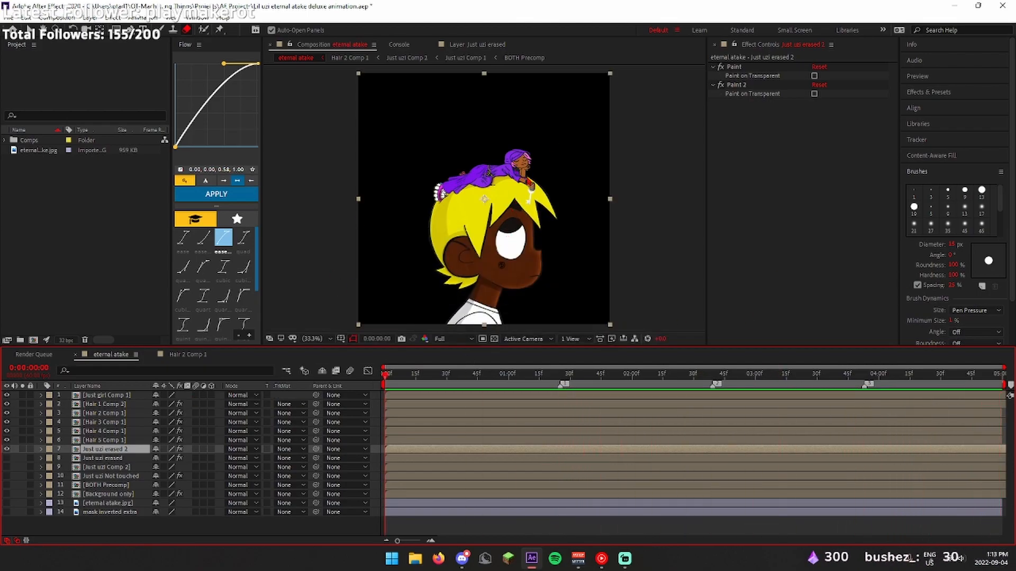
{"action": "scroll", "coordinate": [520, 198], "scroll_direction": "up", "scroll_amount": 3}
{"action": "key", "text": "space"}
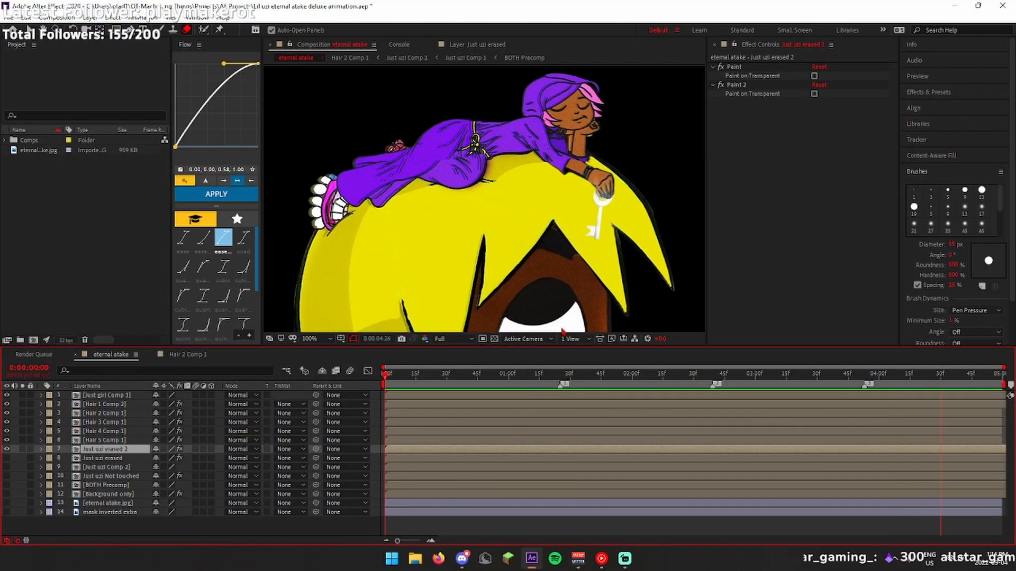
Hide Just girl Comp 1, activate the Brush tool and set a dark yellow paint colour at 0:00:00:00
{"action": "left_click", "coordinate": [6, 396]}
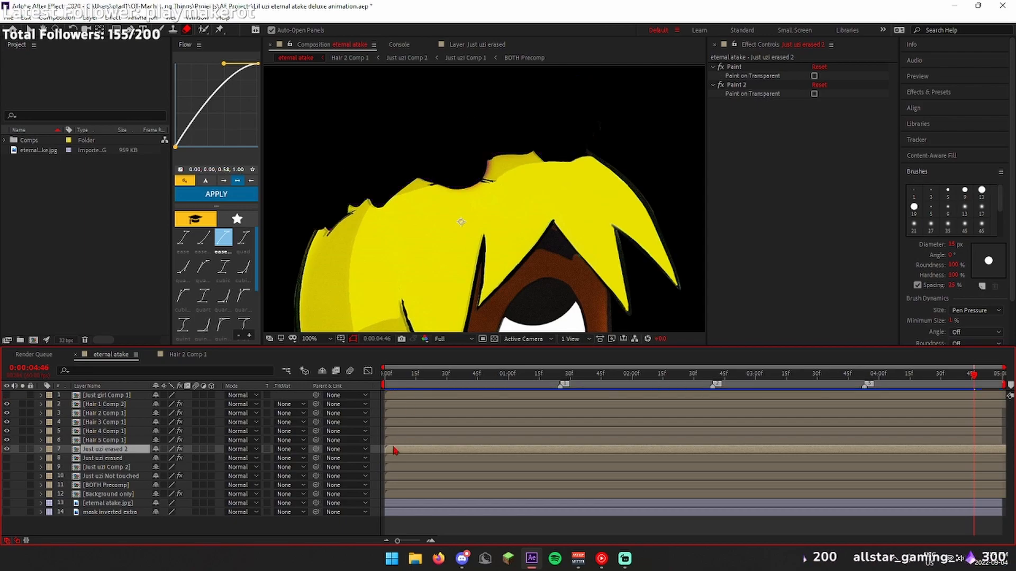
{"action": "left_click", "coordinate": [160, 30]}
{"action": "double_click", "coordinate": [918, 173]}
{"action": "left_click_drag", "start_coordinate": [4, 29], "coordinate": [23, 39]}
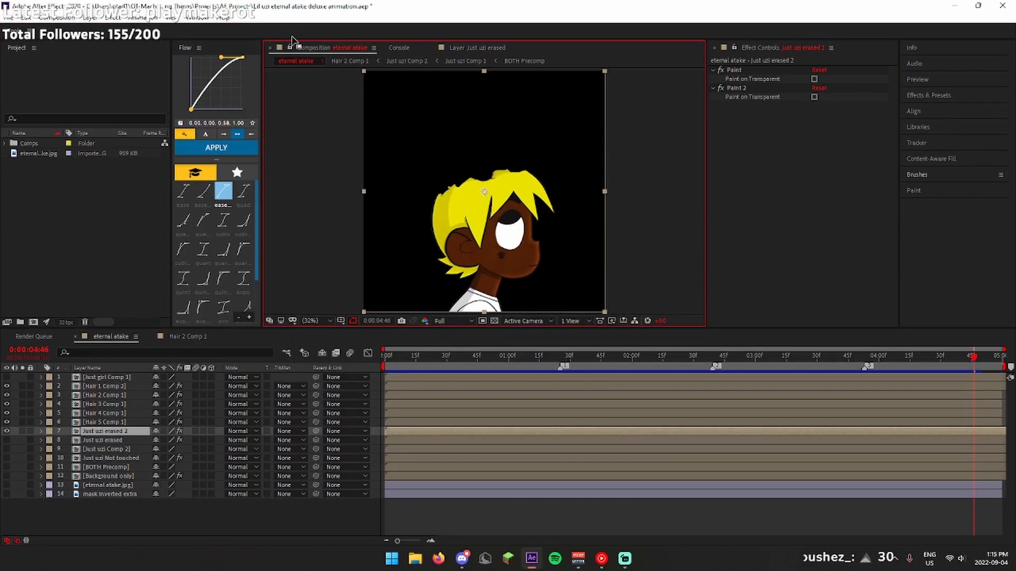
{"action": "left_click", "coordinate": [913, 205]}
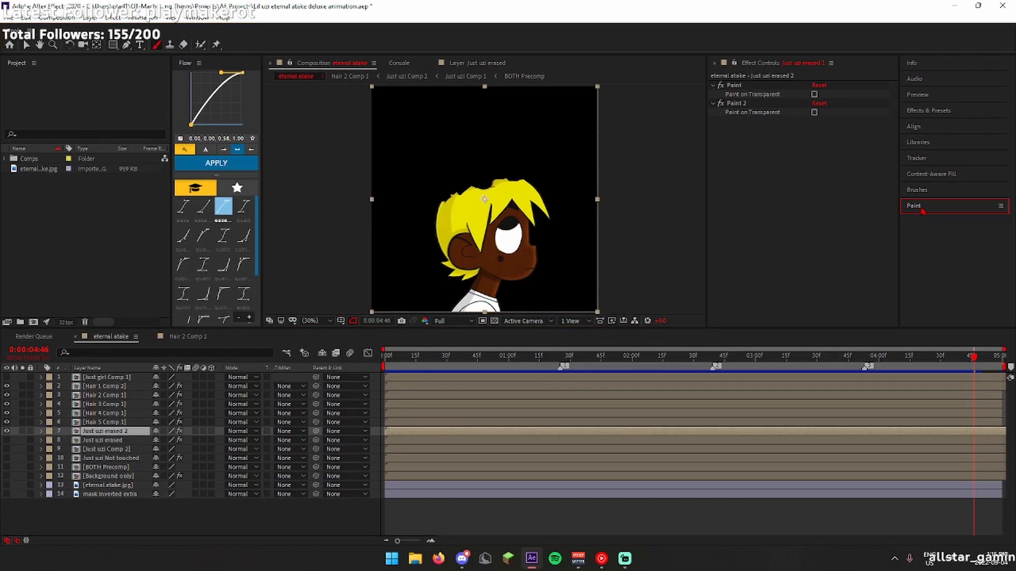
{"action": "scroll", "coordinate": [500, 224], "scroll_direction": "up", "scroll_amount": 4}
{"action": "left_click", "coordinate": [914, 206]}
{"action": "left_click_drag", "start_coordinate": [424, 356], "coordinate": [385, 356]}
{"action": "left_click", "coordinate": [990, 224]}
{"action": "left_click", "coordinate": [688, 511]}
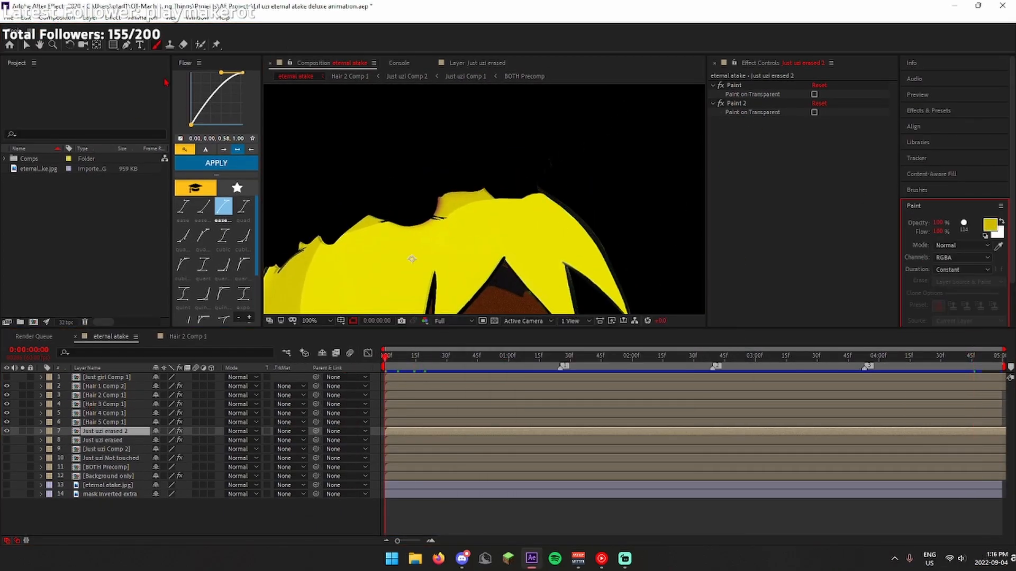
Paint over the ragged gap along the top of the hair on the Just uzi erased 2 layer with the dark yellow brush
{"action": "scroll", "coordinate": [498, 195], "scroll_direction": "up", "scroll_amount": 1}
{"action": "double_click", "coordinate": [105, 431]}
{"action": "scroll", "coordinate": [508, 179], "scroll_direction": "up", "scroll_amount": 1}
{"action": "left_click_drag", "start_coordinate": [508, 179], "coordinate": [388, 219]}
{"action": "left_click_drag", "start_coordinate": [497, 180], "coordinate": [444, 172], "text": "ctrl"}
{"action": "mouse_move", "coordinate": [445, 172]}
{"action": "left_mouse_down"}
{"action": "mouse_move", "coordinate": [535, 170]}
{"action": "mouse_move", "coordinate": [608, 147]}
{"action": "mouse_move", "coordinate": [616, 156]}
{"action": "left_mouse_up"}
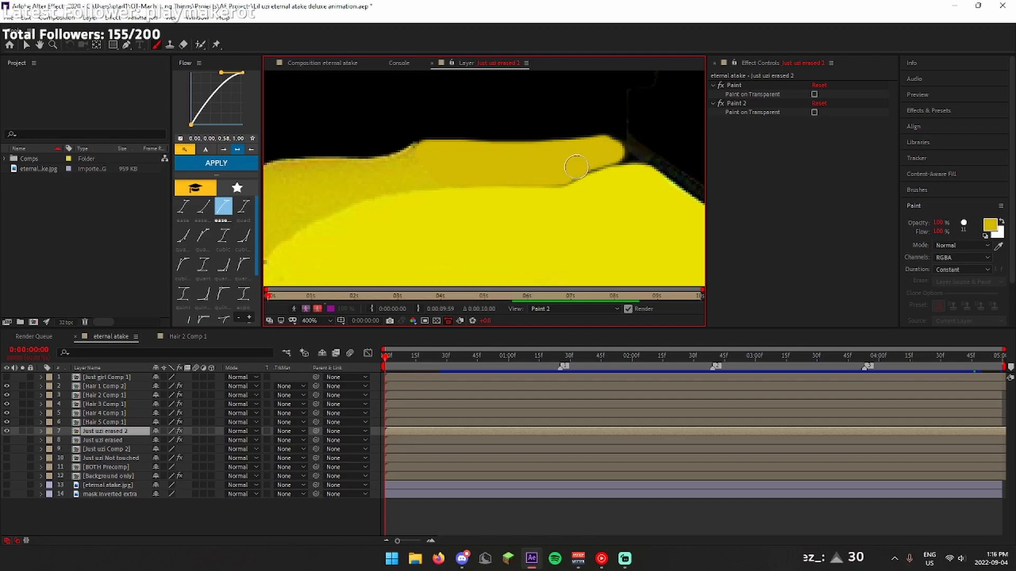
{"action": "left_click_drag", "start_coordinate": [381, 222], "coordinate": [545, 177]}
{"action": "left_click_drag", "start_coordinate": [440, 205], "coordinate": [548, 160]}
{"action": "mouse_move", "coordinate": [431, 131]}
{"action": "left_mouse_down"}
{"action": "mouse_move", "coordinate": [552, 121]}
{"action": "mouse_move", "coordinate": [585, 107]}
{"action": "left_mouse_up"}
{"action": "left_click_drag", "start_coordinate": [592, 137], "coordinate": [381, 164]}
{"action": "left_click_drag", "start_coordinate": [549, 162], "coordinate": [564, 154]}
{"action": "left_click_drag", "start_coordinate": [558, 156], "coordinate": [581, 150]}
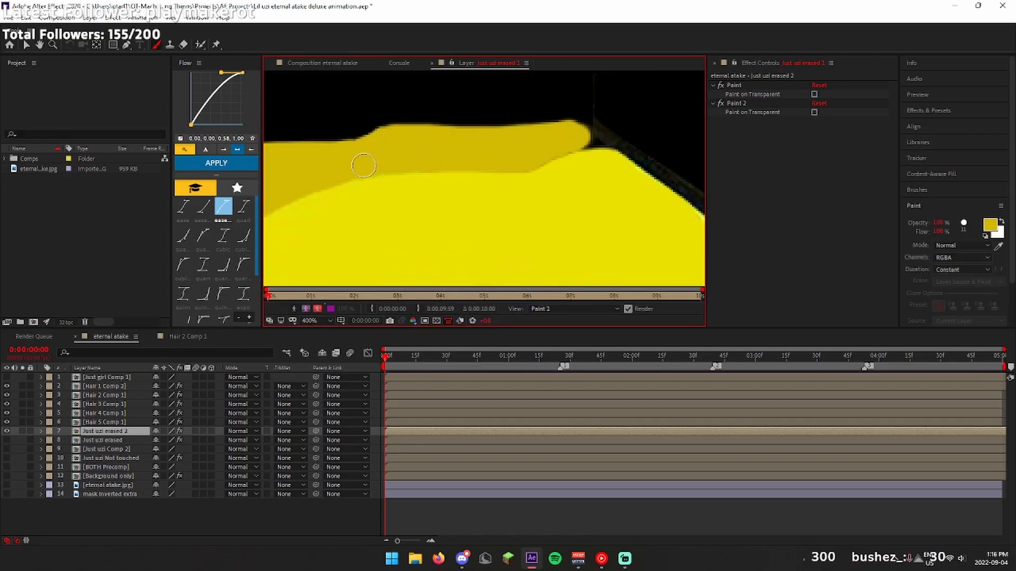
Return to the eternal atake composition, duplicate the Just girl Comp 1 layer and rename the copy "Arm 1"
{"action": "left_click", "coordinate": [322, 63]}
{"action": "key", "text": "shift+slash"}
{"action": "right_click", "coordinate": [36, 41]}
{"action": "mouse_move", "coordinate": [74, 69]}
{"action": "left_click", "coordinate": [274, 34]}
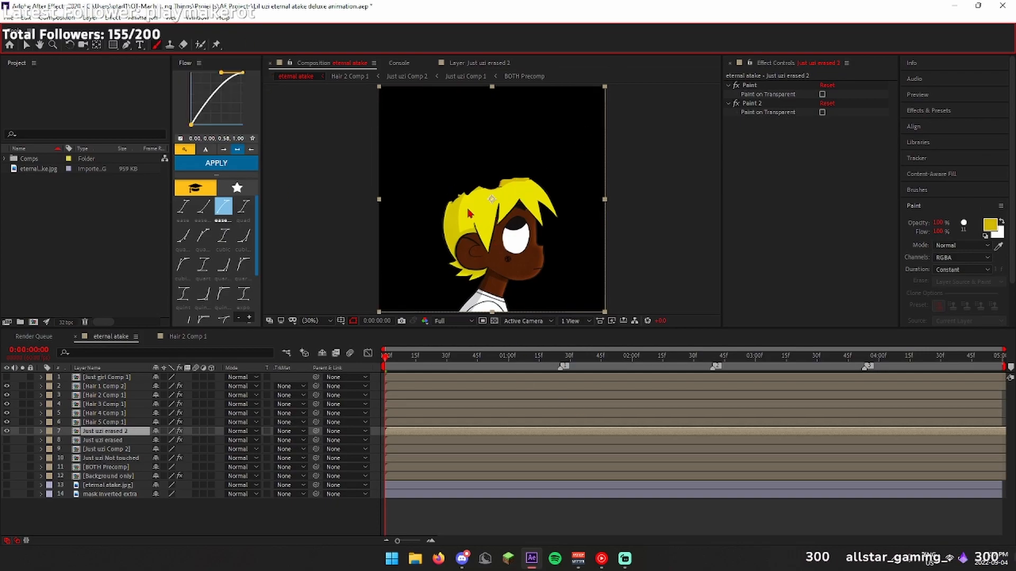
{"action": "scroll", "coordinate": [467, 211], "scroll_direction": "up", "scroll_amount": 3}
{"action": "left_click_drag", "start_coordinate": [551, 185], "coordinate": [522, 247]}
{"action": "key", "text": "ctrl+v"}
{"action": "left_click", "coordinate": [7, 387]}
{"action": "key", "text": "Return"}
{"action": "type", "text": "Arm 1"}
{"action": "key", "text": "Return"}
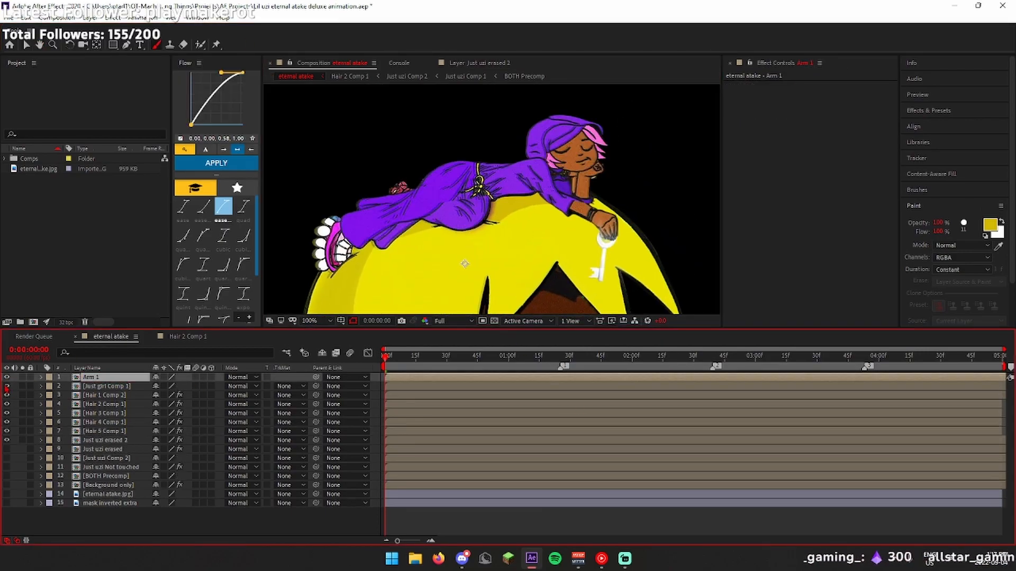
Draw a Pen tool mask on Arm 1 around the girl's purple sleeve, hand and hanging key
{"action": "left_click", "coordinate": [126, 45]}
{"action": "scroll", "coordinate": [554, 189], "scroll_direction": "up", "scroll_amount": 1}
{"action": "left_click_drag", "start_coordinate": [528, 151], "coordinate": [492, 150]}
{"action": "left_click", "coordinate": [478, 200]}
{"action": "left_click_drag", "start_coordinate": [586, 272], "coordinate": [546, 169]}
{"action": "left_click", "coordinate": [587, 223]}
{"action": "left_click_drag", "start_coordinate": [607, 158], "coordinate": [643, 247]}
{"action": "scroll", "coordinate": [590, 191], "scroll_direction": "up", "scroll_amount": 2}
{"action": "left_click", "coordinate": [508, 226]}
{"action": "left_click", "coordinate": [370, 162]}
{"action": "left_click_drag", "start_coordinate": [341, 135], "coordinate": [465, 240]}
{"action": "left_click", "coordinate": [460, 204]}
{"action": "left_click", "coordinate": [449, 164]}
{"action": "left_click_drag", "start_coordinate": [481, 153], "coordinate": [514, 222]}
{"action": "left_click", "coordinate": [472, 173]}
{"action": "left_click_drag", "start_coordinate": [444, 121], "coordinate": [520, 188]}
{"action": "left_click_drag", "start_coordinate": [437, 149], "coordinate": [416, 151]}
{"action": "left_click", "coordinate": [373, 158]}
{"action": "left_click_drag", "start_coordinate": [377, 211], "coordinate": [497, 172]}
{"action": "scroll", "coordinate": [529, 188], "scroll_direction": "down", "scroll_amount": 2}
{"action": "scroll", "coordinate": [508, 175], "scroll_direction": "up", "scroll_amount": 2}
{"action": "key", "text": "ctrl+z"}
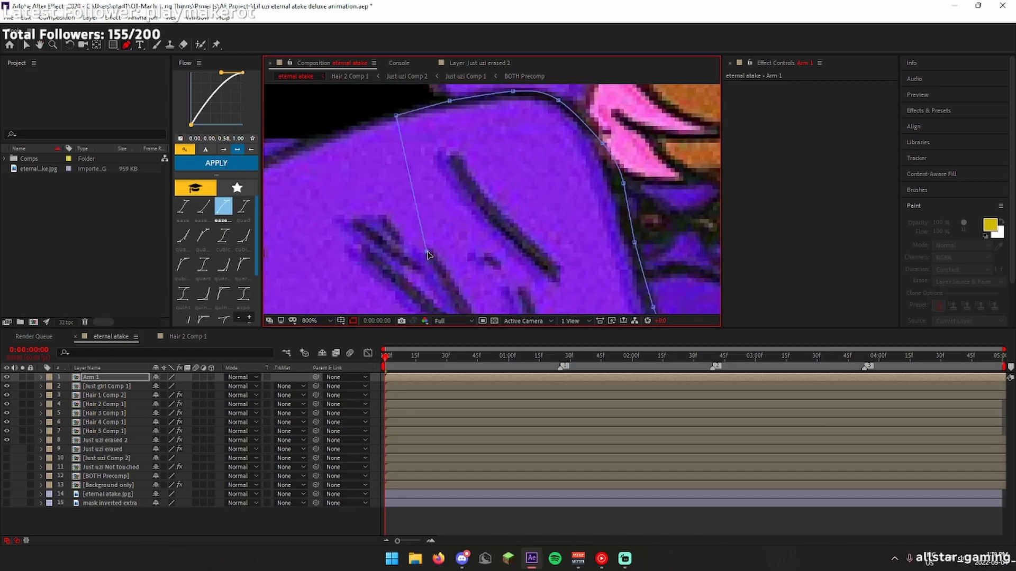
{"action": "scroll", "coordinate": [428, 254], "scroll_direction": "down", "scroll_amount": 2}
{"action": "left_click", "coordinate": [488, 289]}
{"action": "scroll", "coordinate": [487, 290], "scroll_direction": "down", "scroll_amount": 3}
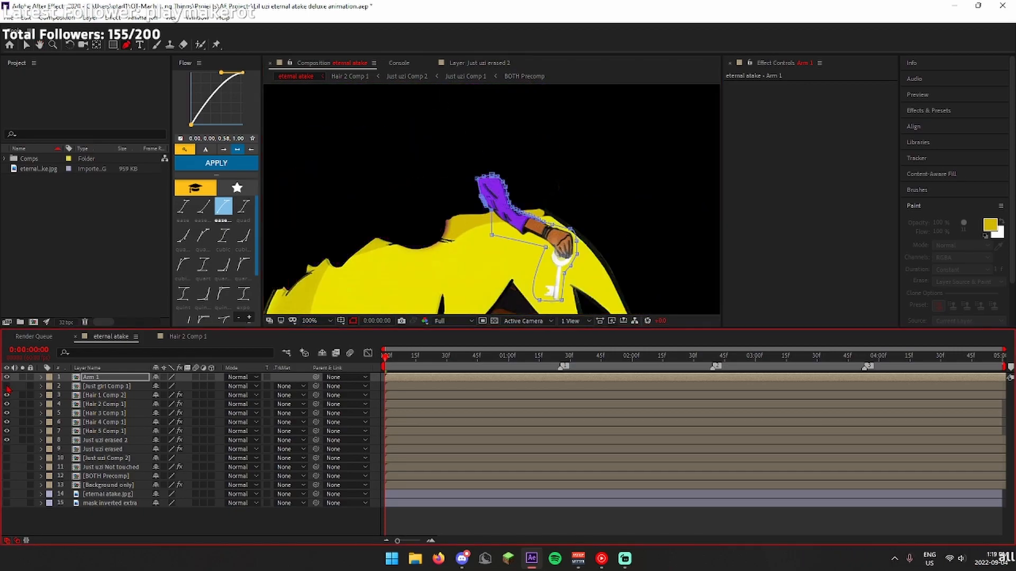
Pre-compose the masked Arm 1 layer and place puppet pins on the girl's shoulder and hand
{"action": "key", "text": "ctrl+shift+c"}
{"action": "key", "text": "Return"}
{"action": "scroll", "coordinate": [554, 230], "scroll_direction": "up", "scroll_amount": 1}
{"action": "left_click", "coordinate": [216, 44]}
{"action": "left_click", "coordinate": [417, 127]}
{"action": "left_click", "coordinate": [562, 246]}
{"action": "left_click_drag", "start_coordinate": [562, 246], "coordinate": [562, 255]}
{"action": "key", "text": "ctrl+z"}
{"action": "scroll", "coordinate": [408, 265], "scroll_direction": "down", "scroll_amount": 1}
{"action": "left_click_drag", "start_coordinate": [403, 254], "coordinate": [413, 167]}
Keyframe small shifts of the hand pin's position at the three timeline markers to sway the arm
{"action": "key", "text": "u"}
{"action": "left_click_drag", "start_coordinate": [385, 357], "coordinate": [559, 357]}
{"action": "left_click_drag", "start_coordinate": [511, 167], "coordinate": [507, 170]}
{"action": "left_click_drag", "start_coordinate": [560, 357], "coordinate": [718, 357]}
{"action": "left_click_drag", "start_coordinate": [507, 171], "coordinate": [508, 171]}
{"action": "left_click_drag", "start_coordinate": [718, 357], "coordinate": [861, 357]}
{"action": "left_click_drag", "start_coordinate": [510, 162], "coordinate": [507, 170]}
Copy the hand pin's first position keyframe to 0:00:04:59 and apply Easy Ease to its keyframes
{"action": "left_click_drag", "start_coordinate": [860, 357], "coordinate": [1000, 357]}
{"action": "left_click", "coordinate": [385, 422]}
{"action": "key", "text": "ctrl+c"}
{"action": "key", "text": "ctrl+v"}
{"action": "left_click", "coordinate": [132, 422]}
{"action": "key", "text": "F9"}
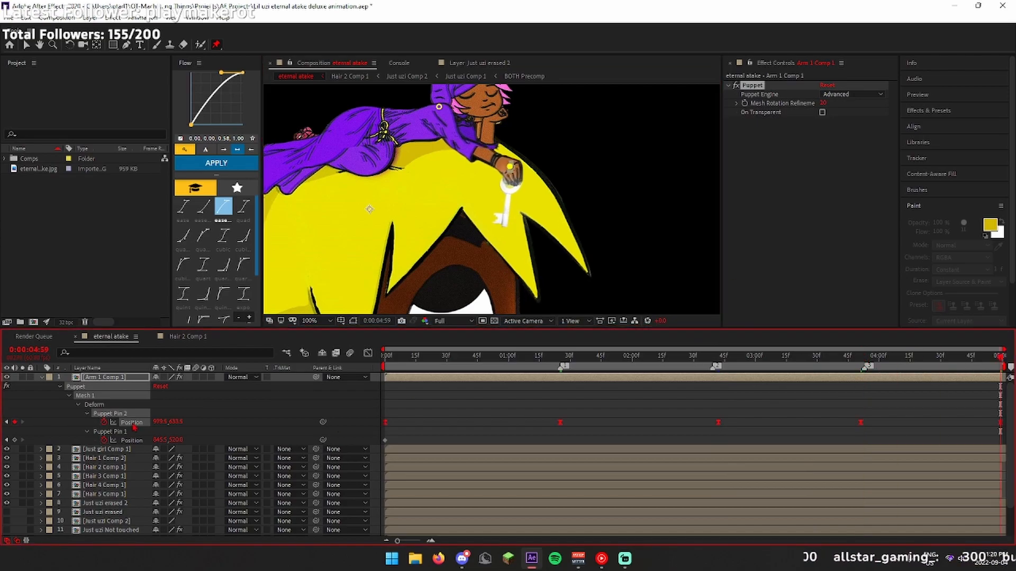
Preview the arm sway and browse the favourite easing curves in Flow
{"action": "left_click", "coordinate": [434, 411]}
{"action": "key", "text": "space"}
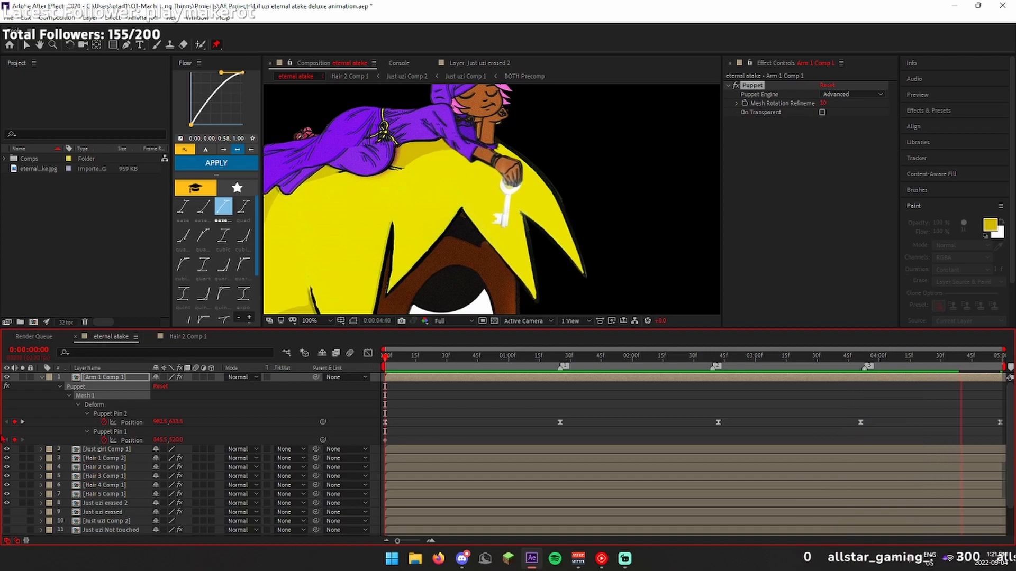
{"action": "left_click", "coordinate": [237, 188]}
{"action": "left_click", "coordinate": [203, 277]}
{"action": "left_click", "coordinate": [183, 277]}
{"action": "left_click", "coordinate": [203, 277]}
{"action": "left_click", "coordinate": [298, 364]}
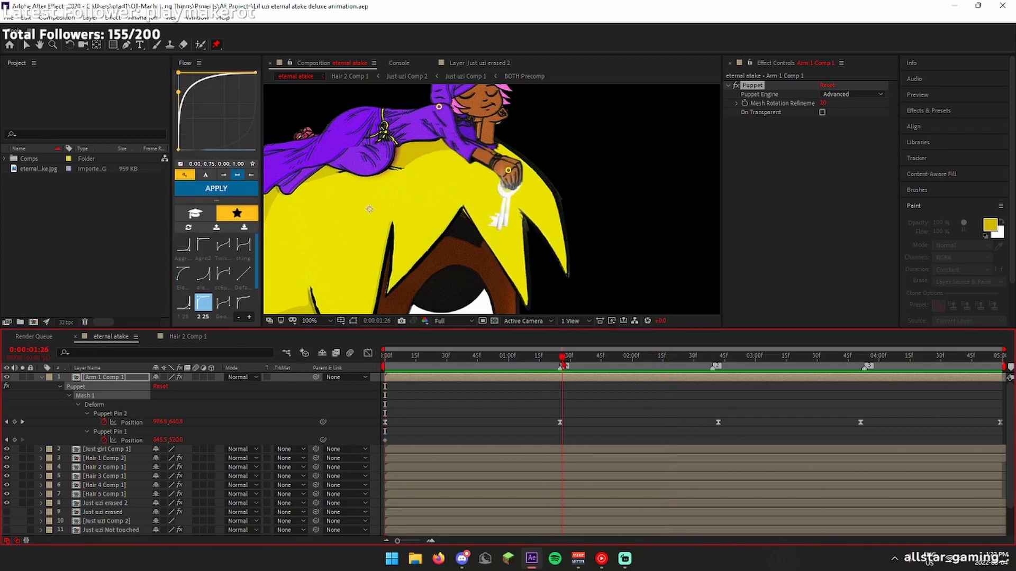
{"action": "key", "text": "space"}
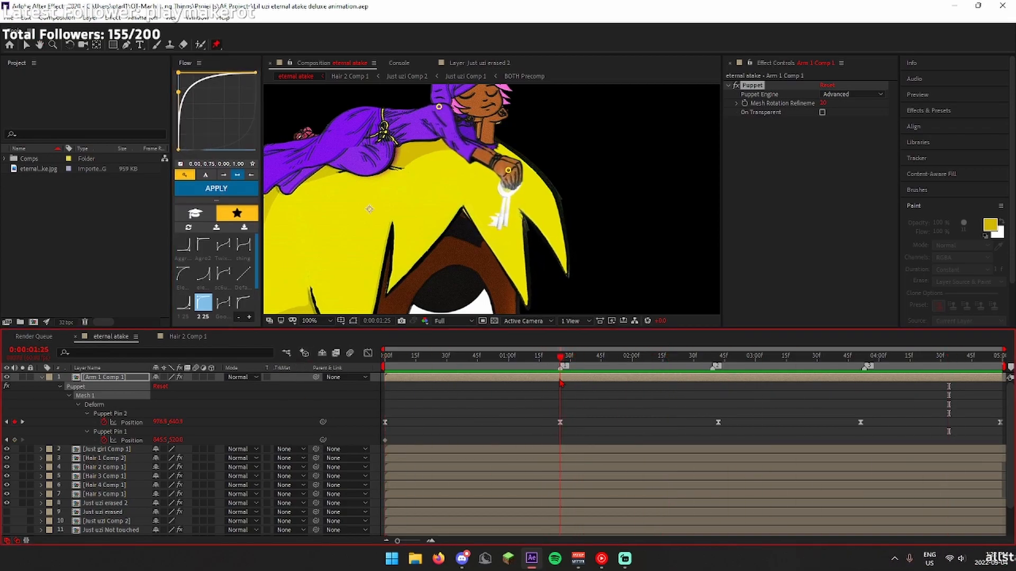
Move the hand pin farther down at the 0:00:01:25 keyframe and preview the arm sway from the start
{"action": "left_click_drag", "start_coordinate": [563, 383], "coordinate": [560, 385]}
{"action": "left_click", "coordinate": [561, 386]}
{"action": "left_click", "coordinate": [752, 85]}
{"action": "left_click_drag", "start_coordinate": [508, 170], "coordinate": [502, 180]}
{"action": "left_click_drag", "start_coordinate": [560, 357], "coordinate": [187, 420]}
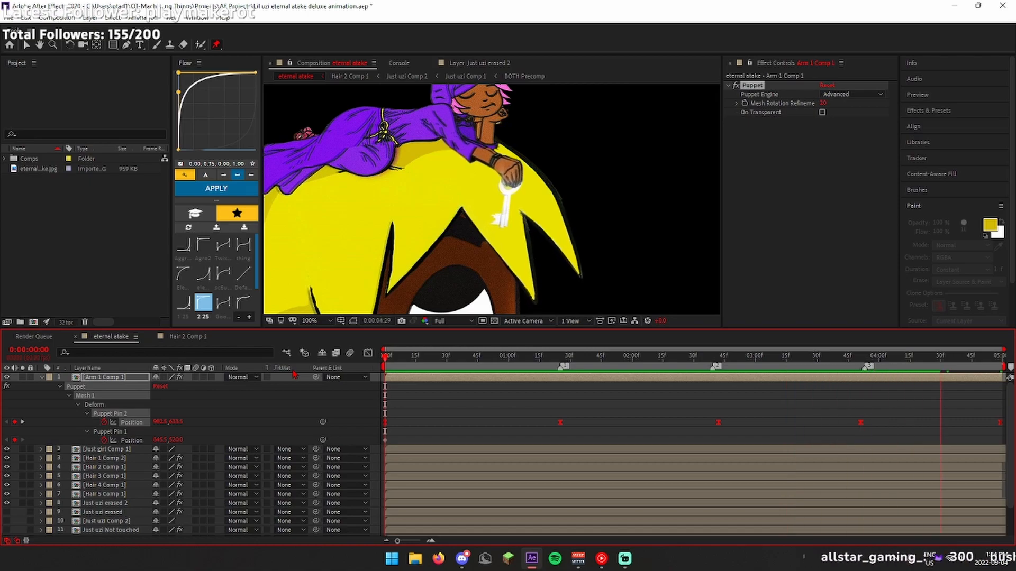
Collapse Arm 1 Comp 1, duplicate the Just girl Comp 1 layer and rename the copy "Just girl erased"
{"action": "left_click", "coordinate": [42, 377]}
{"action": "left_click", "coordinate": [106, 386]}
{"action": "key", "text": "ctrl+d"}
{"action": "left_click", "coordinate": [462, 559]}
{"action": "left_click", "coordinate": [532, 559]}
{"action": "key", "text": "Return"}
{"action": "key", "text": "BackSpace"}
{"action": "key", "text": "BackSpace"}
{"action": "key", "text": "BackSpace"}
{"action": "key", "text": "BackSpace"}
{"action": "key", "text": "BackSpace"}
{"action": "key", "text": "BackSpace"}
{"action": "type", "text": "erased"}
{"action": "key", "text": "Return"}
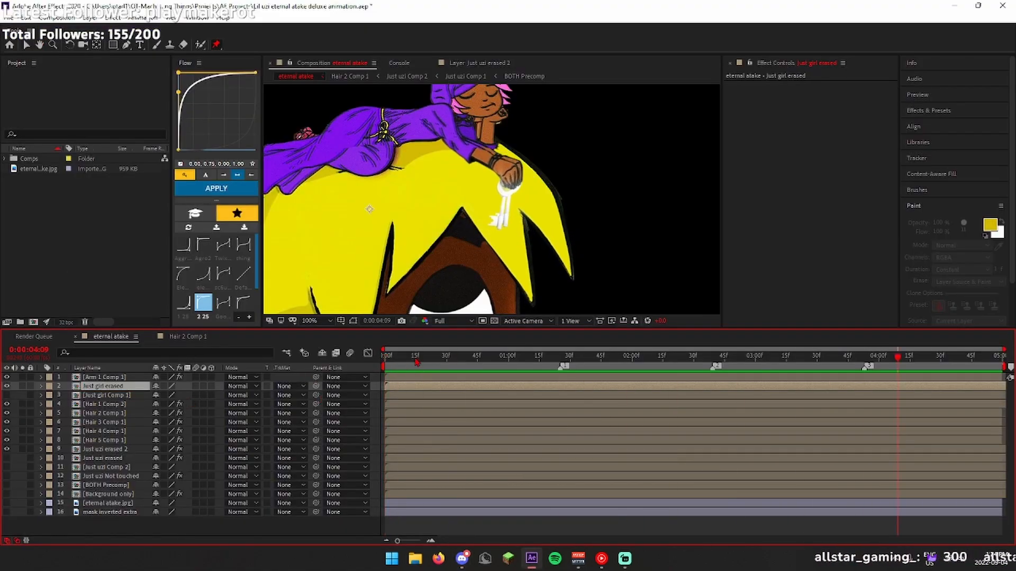
Erase the hanging forearm, hand and key from the Just girl erased layer at 0:00:00:00 with the Eraser tool
{"action": "left_click", "coordinate": [183, 45]}
{"action": "left_click", "coordinate": [384, 357]}
{"action": "double_click", "coordinate": [424, 387]}
{"action": "scroll", "coordinate": [544, 177], "scroll_direction": "down", "scroll_amount": 1}
{"action": "mouse_move", "coordinate": [697, 79]}
{"action": "left_mouse_down"}
{"action": "mouse_move", "coordinate": [544, 220]}
{"action": "mouse_move", "coordinate": [516, 194]}
{"action": "mouse_move", "coordinate": [465, 195]}
{"action": "left_mouse_up"}
{"action": "scroll", "coordinate": [544, 220], "scroll_direction": "down", "scroll_amount": 1}
{"action": "scroll", "coordinate": [508, 201], "scroll_direction": "up", "scroll_amount": 2}
{"action": "scroll", "coordinate": [442, 196], "scroll_direction": "down", "scroll_amount": 1}
{"action": "left_click_drag", "start_coordinate": [370, 210], "coordinate": [464, 236]}
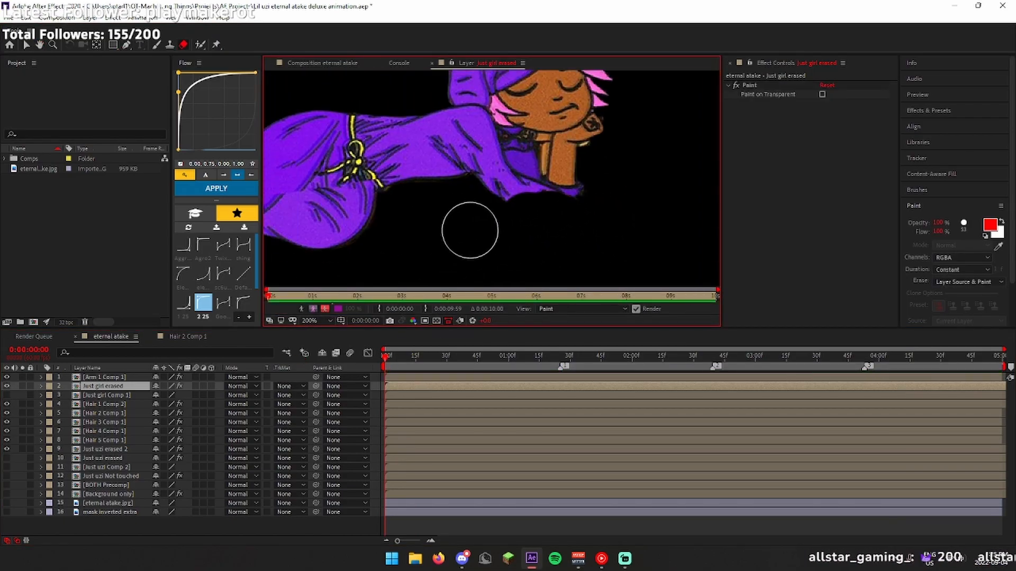
Erase the leftover sleeve edge below the girl's arm on the Just girl erased layer and play the composition
{"action": "left_click", "coordinate": [322, 63]}
{"action": "left_click_drag", "start_coordinate": [390, 357], "coordinate": [616, 359]}
{"action": "left_click", "coordinate": [478, 63]}
{"action": "left_click_drag", "start_coordinate": [492, 197], "coordinate": [535, 216]}
{"action": "left_click", "coordinate": [308, 63]}
{"action": "key", "text": "space"}
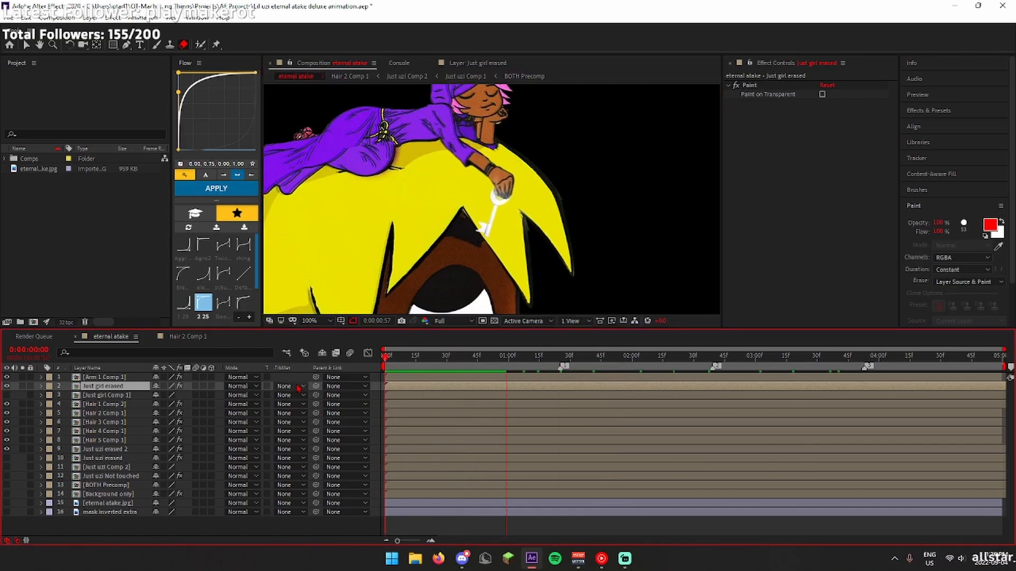
Preview the whole animation from 0:00:00:00, checking the erased sleeve area close up and in the full frame
{"action": "scroll", "coordinate": [408, 244], "scroll_direction": "down", "scroll_amount": 1}
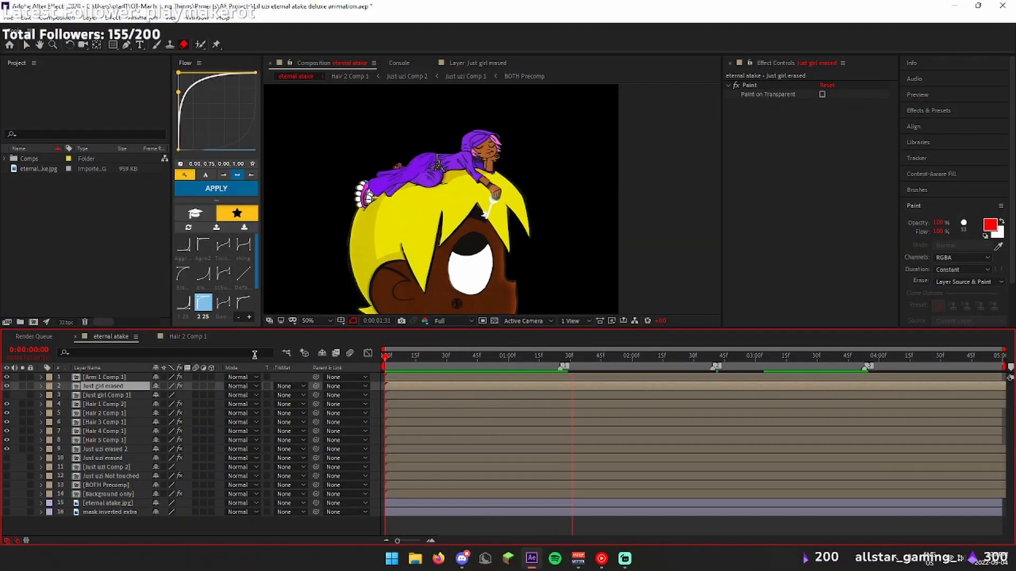
{"action": "left_click", "coordinate": [477, 63]}
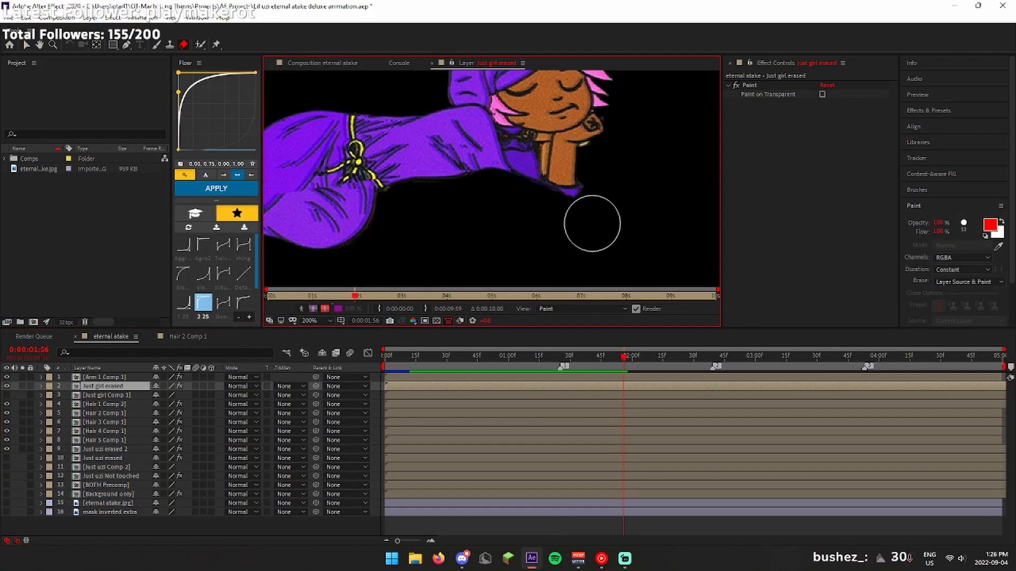
{"action": "left_click", "coordinate": [320, 64]}
{"action": "key", "text": "space"}
{"action": "scroll", "coordinate": [537, 154], "scroll_direction": "down", "scroll_amount": 1}
{"action": "left_click", "coordinate": [384, 356]}
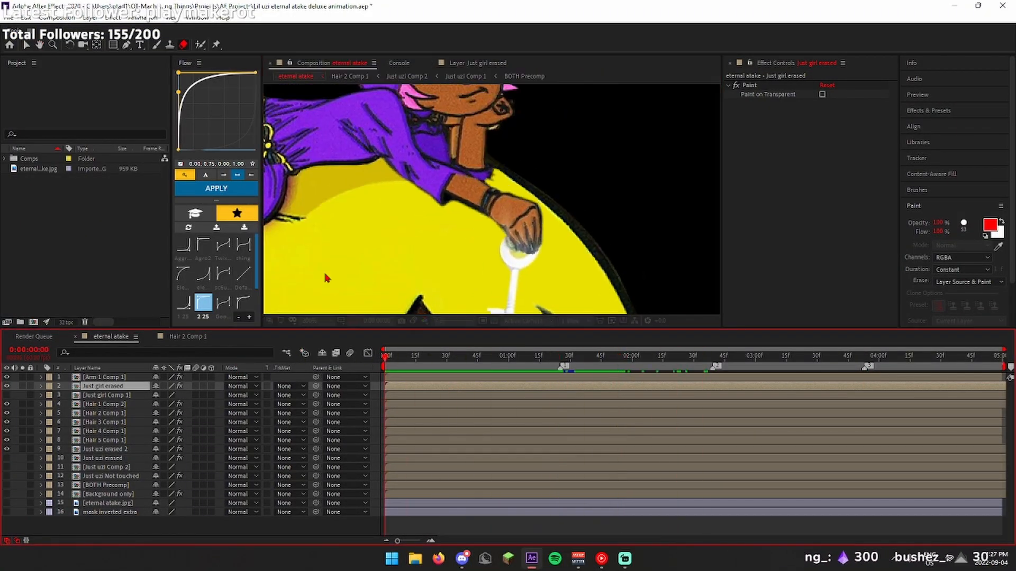
{"action": "left_click", "coordinate": [487, 63]}
{"action": "left_click", "coordinate": [384, 356]}
{"action": "key", "text": "space"}
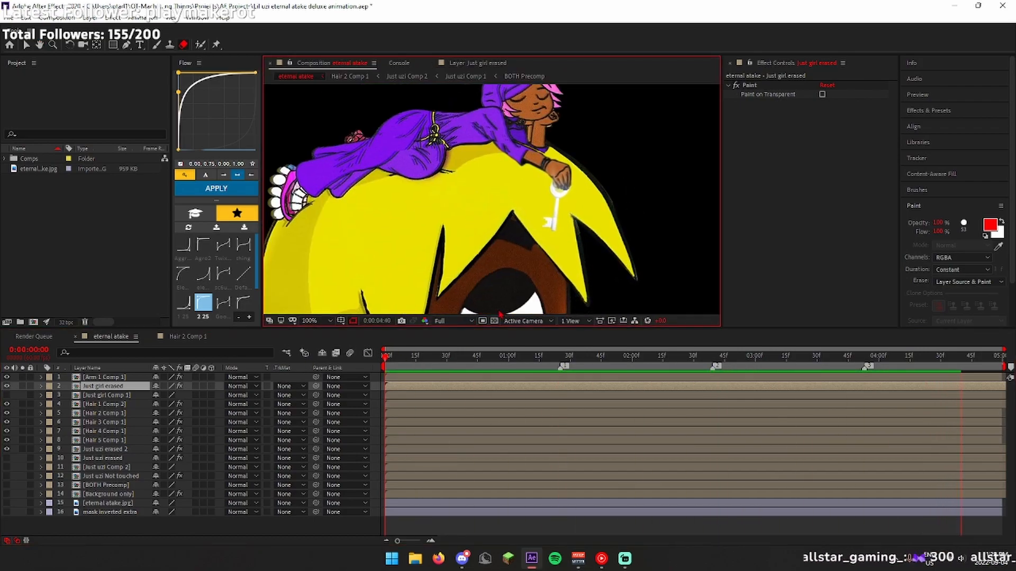
{"action": "key", "text": "shift+slash"}
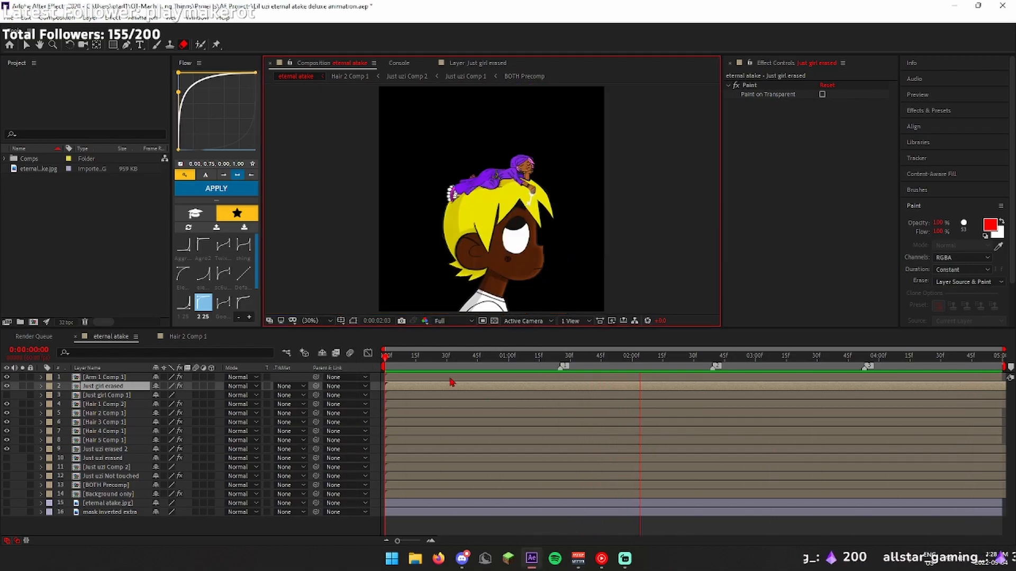
{"action": "key", "text": "space"}
{"action": "key", "text": "space"}
{"action": "key", "text": "space"}
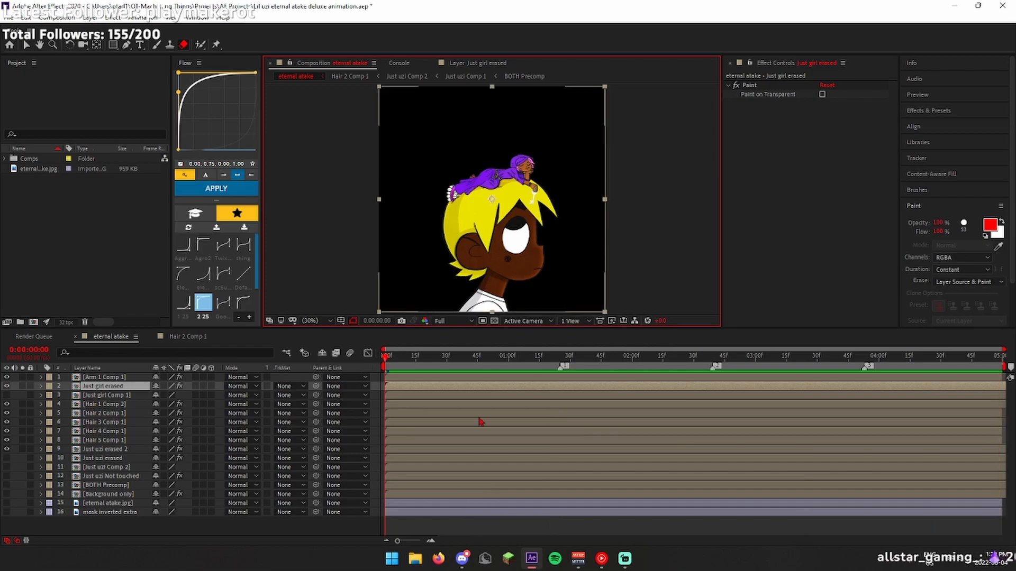
Duplicate the Uzi artwork layer and rename the copy "Eye"
{"action": "scroll", "coordinate": [476, 237], "scroll_direction": "up", "scroll_amount": 3}
{"action": "scroll", "coordinate": [471, 256], "scroll_direction": "down", "scroll_amount": 1}
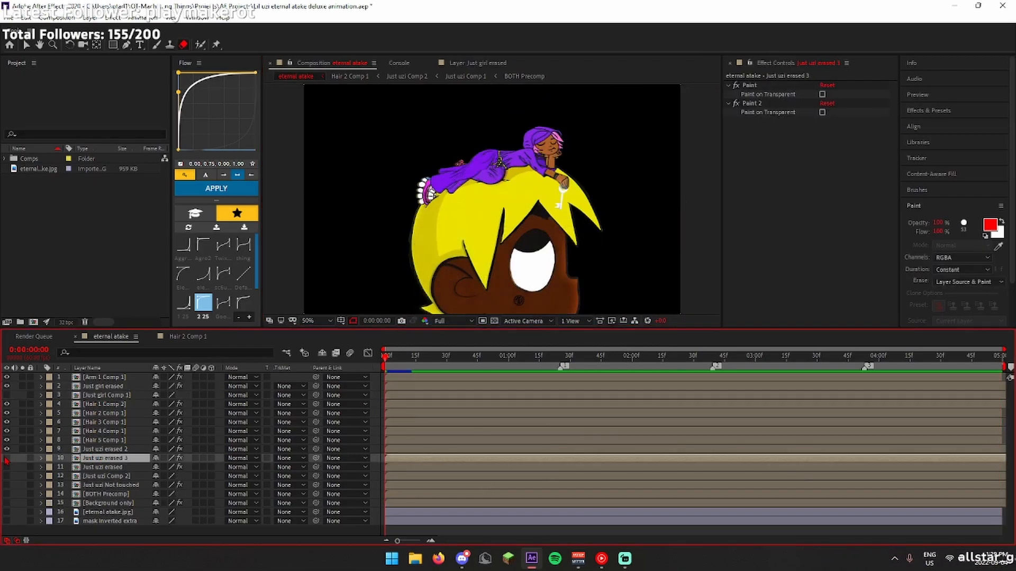
{"action": "double_click", "coordinate": [103, 467]}
{"action": "key", "text": "ctrl+w"}
{"action": "key", "text": "ctrl+d"}
{"action": "key", "text": "Return"}
{"action": "type", "text": "Eye"}
{"action": "key", "text": "Return"}
Trace a mask around Uzi's eye on the Eye layer with the Pen tool
{"action": "left_click_drag", "start_coordinate": [404, 227], "coordinate": [417, 201]}
{"action": "left_click", "coordinate": [454, 133]}
{"action": "left_click_drag", "start_coordinate": [417, 187], "coordinate": [383, 90]}
{"action": "left_click_drag", "start_coordinate": [387, 177], "coordinate": [408, 225]}
{"action": "left_click_drag", "start_coordinate": [493, 234], "coordinate": [517, 224]}
{"action": "left_click_drag", "start_coordinate": [548, 178], "coordinate": [558, 134]}
{"action": "left_click_drag", "start_coordinate": [559, 135], "coordinate": [567, 233]}
{"action": "left_click_drag", "start_coordinate": [568, 188], "coordinate": [566, 172]}
{"action": "left_click_drag", "start_coordinate": [566, 171], "coordinate": [582, 244]}
{"action": "left_click_drag", "start_coordinate": [571, 211], "coordinate": [565, 198]}
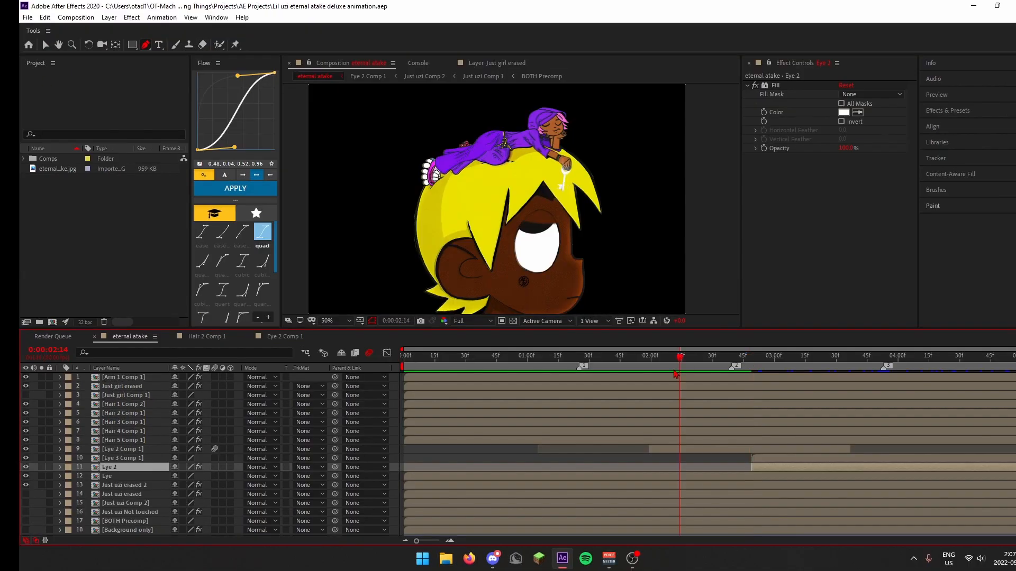
Set the Mask Expansion of Mask 1 on the Eye 2 layer to -4 pixels
{"action": "left_click", "coordinate": [26, 467]}
{"action": "left_click", "coordinate": [756, 457]}
{"action": "left_click", "coordinate": [110, 467]}
{"action": "left_click", "coordinate": [60, 467]}
{"action": "scroll", "coordinate": [69, 469], "scroll_direction": "down", "scroll_amount": 1}
{"action": "scroll", "coordinate": [551, 252], "scroll_direction": "up", "scroll_amount": 1}
{"action": "left_click", "coordinate": [80, 458]}
{"action": "left_click", "coordinate": [154, 495]}
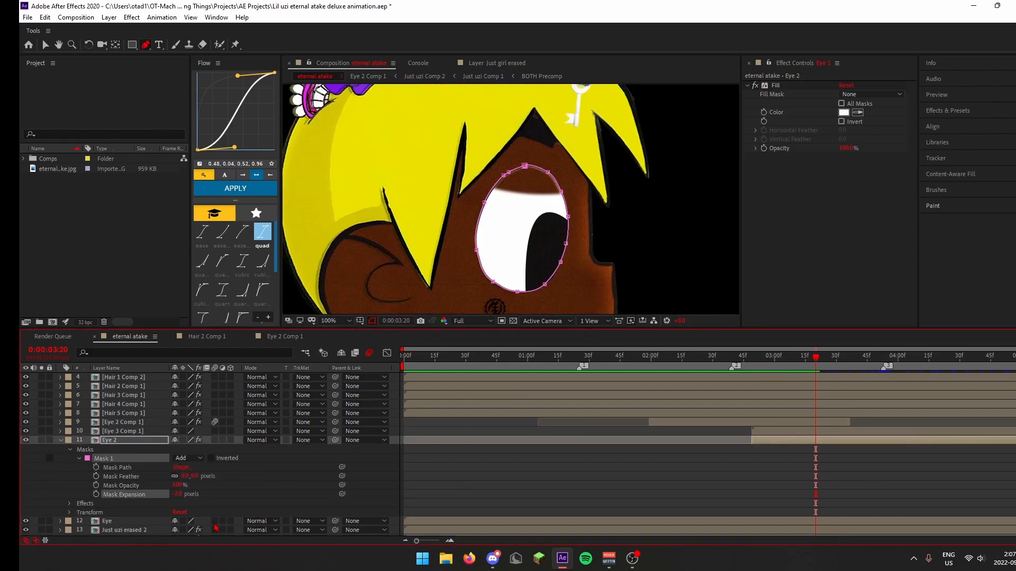
{"action": "left_click_drag", "start_coordinate": [178, 494], "coordinate": [177, 494]}
{"action": "key", "text": "v"}
{"action": "left_click", "coordinate": [447, 467]}
Preview the blink and eye movement from around 0:00:01:18
{"action": "left_click_drag", "start_coordinate": [815, 357], "coordinate": [564, 395]}
{"action": "key", "text": "space"}
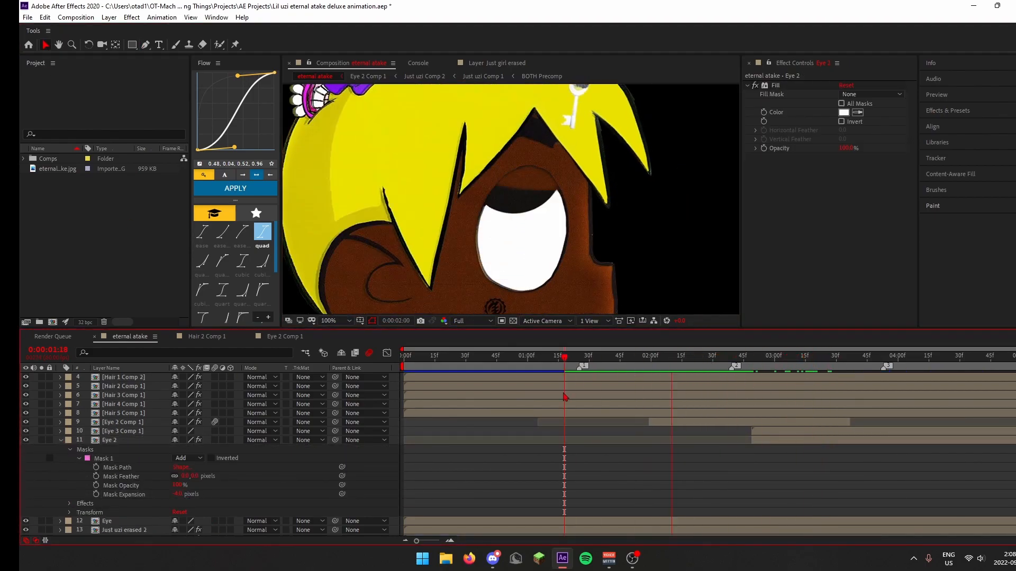
{"action": "key", "text": "space"}
Set the mask feather of the Eye 2 layer inside Eye 2 Comp 1 to 0 and return to eternal atake
{"action": "left_click", "coordinate": [768, 440]}
{"action": "key", "text": "i"}
{"action": "left_click", "coordinate": [647, 424]}
{"action": "left_click", "coordinate": [285, 337]}
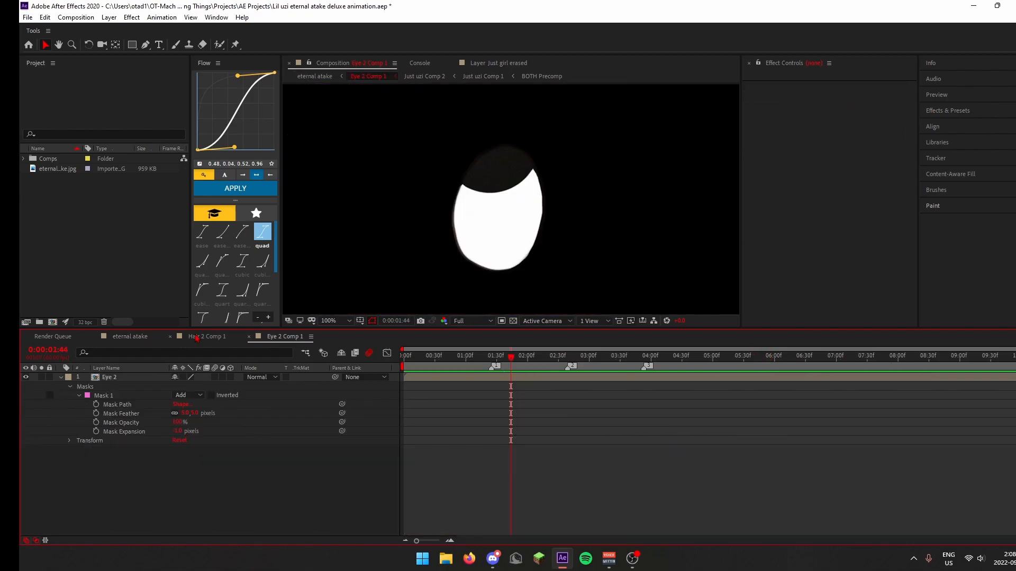
{"action": "left_click", "coordinate": [178, 431]}
{"action": "left_click", "coordinate": [130, 336]}
{"action": "left_click", "coordinate": [285, 336]}
{"action": "left_click", "coordinate": [185, 413]}
{"action": "type", "text": "0"}
{"action": "left_click", "coordinate": [129, 336]}
Save the project and preview the eye animation from the start with the full frame fitted in view
{"action": "key", "text": "Home"}
{"action": "key", "text": "ctrl+s"}
{"action": "key", "text": "space"}
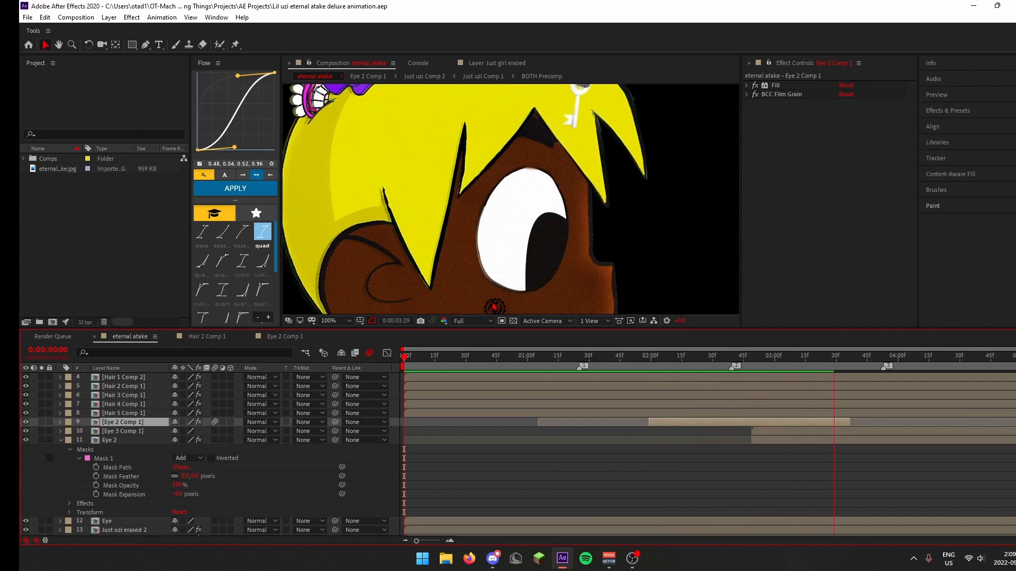
{"action": "left_click", "coordinate": [339, 321]}
{"action": "left_click", "coordinate": [362, 328]}
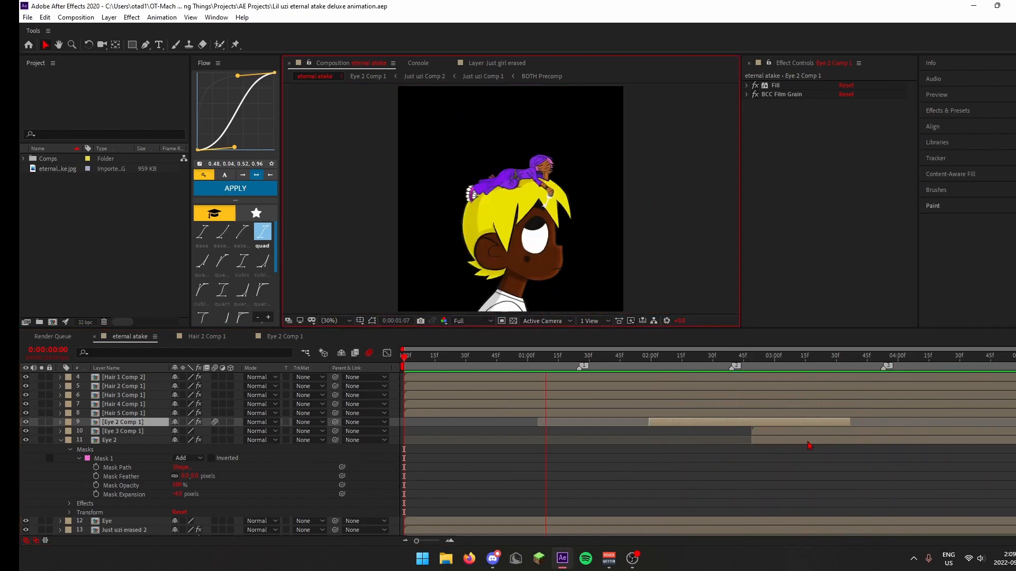
{"action": "key", "text": "space"}
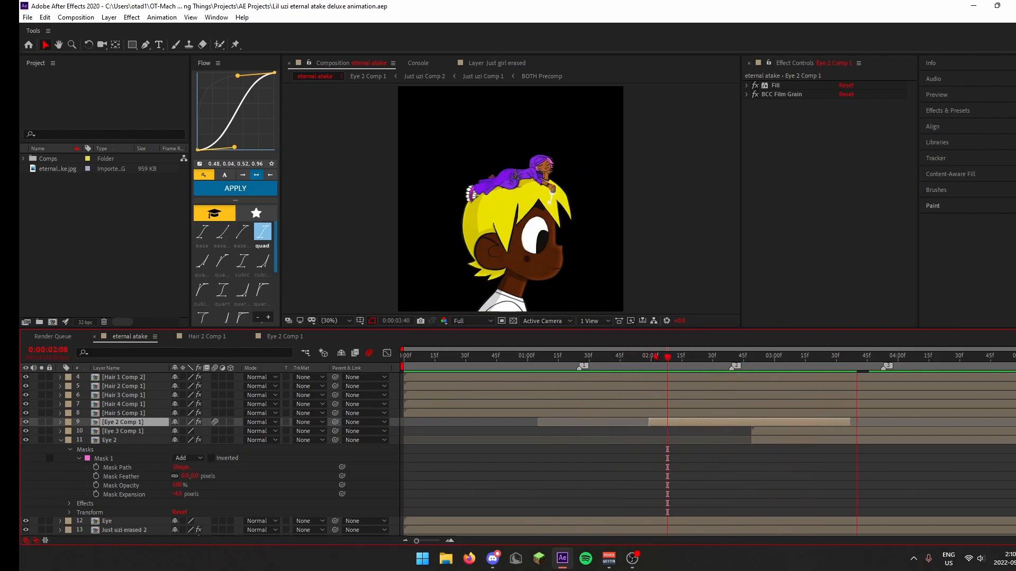
{"action": "left_click_drag", "start_coordinate": [656, 356], "coordinate": [371, 359]}
{"action": "key", "text": "space"}
{"action": "key", "text": "space"}
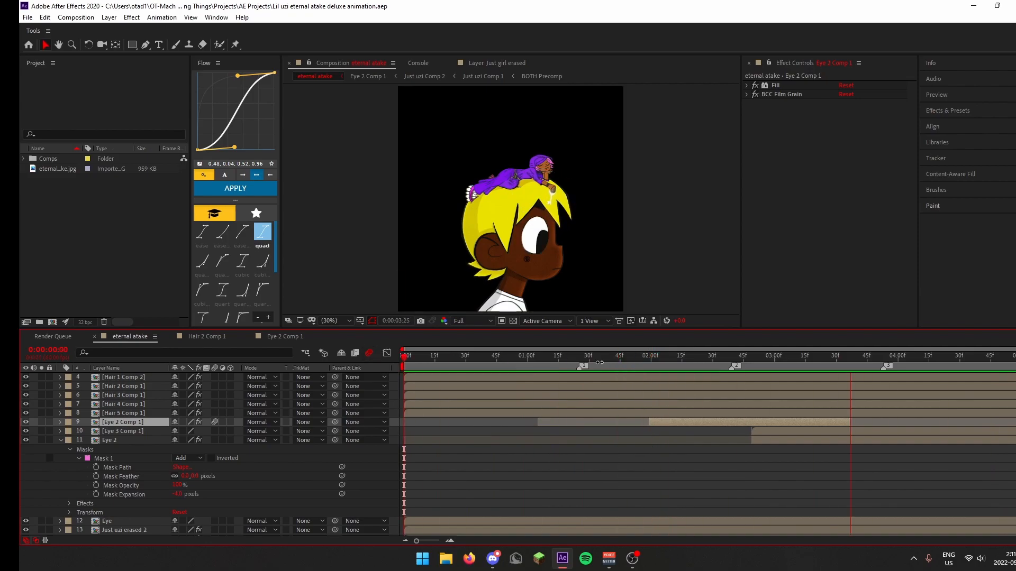
Extend the eternal atake composition's duration to 0:00:08:00
{"action": "key", "text": "ctrl+k"}
{"action": "left_click", "coordinate": [668, 384]}
{"action": "type", "text": "800"}
{"action": "key", "text": "Return"}
{"action": "key", "text": "minus"}
Try to extend the layers' out points to the composition's new end, and undo the changes
{"action": "left_click_drag", "start_coordinate": [789, 387], "coordinate": [1015, 396]}
{"action": "left_click_drag", "start_coordinate": [789, 405], "coordinate": [1014, 413]}
{"action": "left_click_drag", "start_coordinate": [789, 431], "coordinate": [1014, 440]}
{"action": "key", "text": "ctrl+z"}
{"action": "key", "text": "ctrl+z"}
{"action": "key", "text": "ctrl+z"}
{"action": "key", "text": "ctrl+z"}
{"action": "key", "text": "ctrl+z"}
{"action": "key", "text": "ctrl+z"}
{"action": "key", "text": "ctrl+z"}
Duplicate Eye 2 Comp 1, place the copy across 0:00:05:00, and split it there, moving the second part to the timeline's start
{"action": "left_click_drag", "start_coordinate": [667, 357], "coordinate": [714, 374]}
{"action": "key", "text": "ctrl+d"}
{"action": "left_click_drag", "start_coordinate": [595, 423], "coordinate": [768, 423]}
{"action": "left_click_drag", "start_coordinate": [779, 357], "coordinate": [787, 356]}
{"action": "left_click_drag", "start_coordinate": [687, 360], "coordinate": [789, 360]}
{"action": "key", "text": "ctrl+shift+d"}
{"action": "left_click_drag", "start_coordinate": [826, 432], "coordinate": [432, 433]}
Preview the looped blink from the start of the composition
{"action": "key", "text": "Home"}
{"action": "key", "text": "space"}
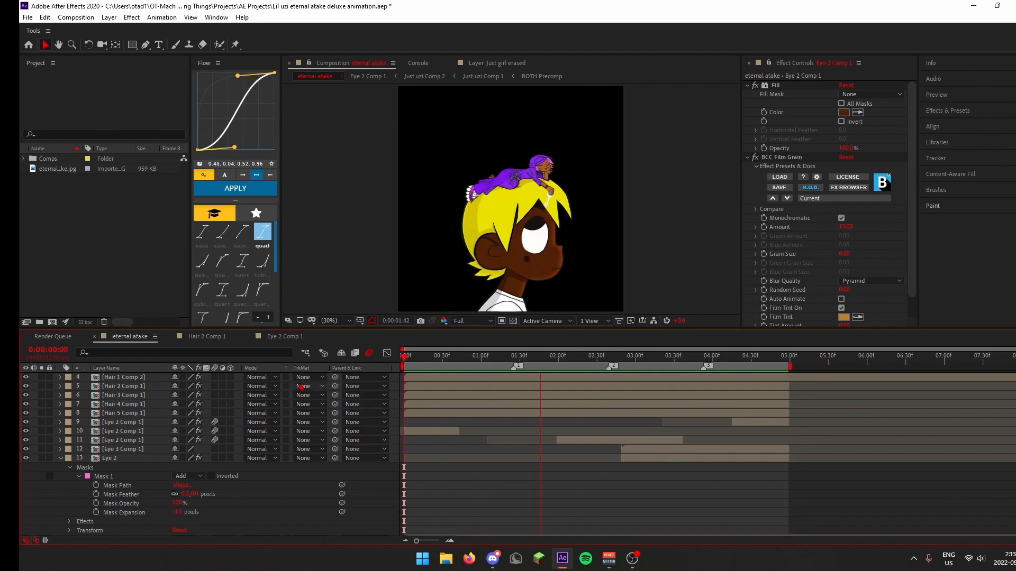
{"action": "left_click_drag", "start_coordinate": [592, 383], "coordinate": [472, 356]}
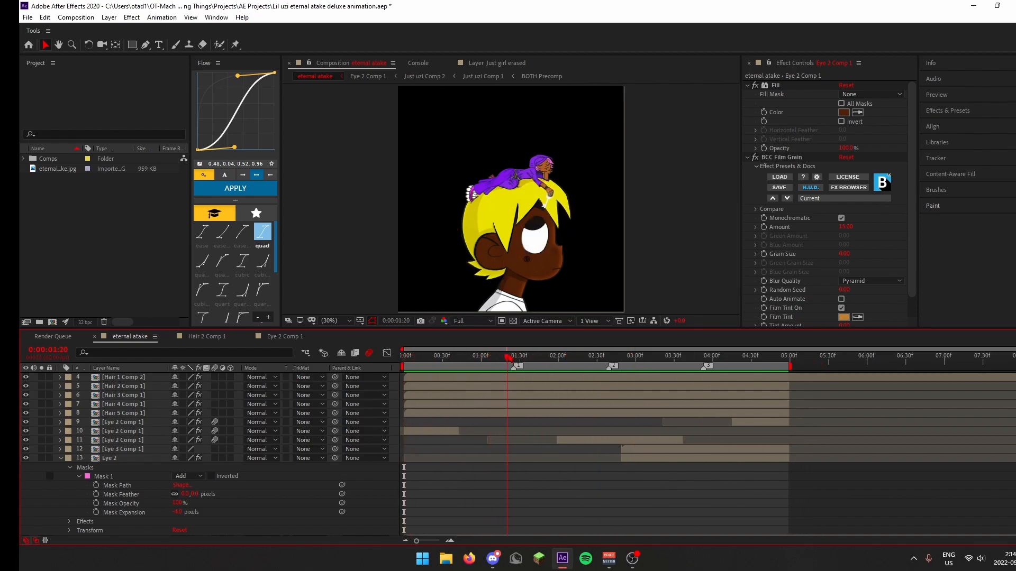
Pre-compose all layers from Arm 1 Comp 1 down to BOTH Precomp as "Head done"
{"action": "key", "text": "Home"}
{"action": "left_click", "coordinate": [61, 458]}
{"action": "left_click", "coordinate": [124, 476]}
{"action": "scroll", "coordinate": [123, 455], "scroll_direction": "up", "scroll_amount": 1}
{"action": "scroll", "coordinate": [122, 423], "scroll_direction": "down", "scroll_amount": 1}
{"action": "scroll", "coordinate": [120, 399], "scroll_direction": "up", "scroll_amount": 1}
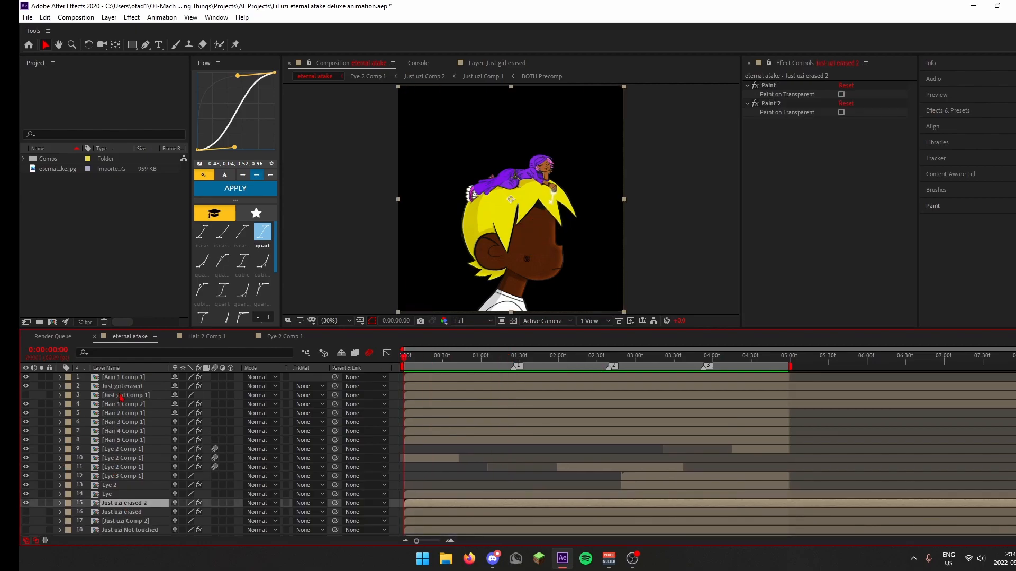
{"action": "scroll", "coordinate": [114, 428], "scroll_direction": "down", "scroll_amount": 1}
{"action": "scroll", "coordinate": [116, 418], "scroll_direction": "up", "scroll_amount": 1}
{"action": "left_click", "coordinate": [129, 378]}
{"action": "scroll", "coordinate": [130, 423], "scroll_direction": "down", "scroll_amount": 1}
{"action": "left_click", "coordinate": [131, 504], "text": "shift"}
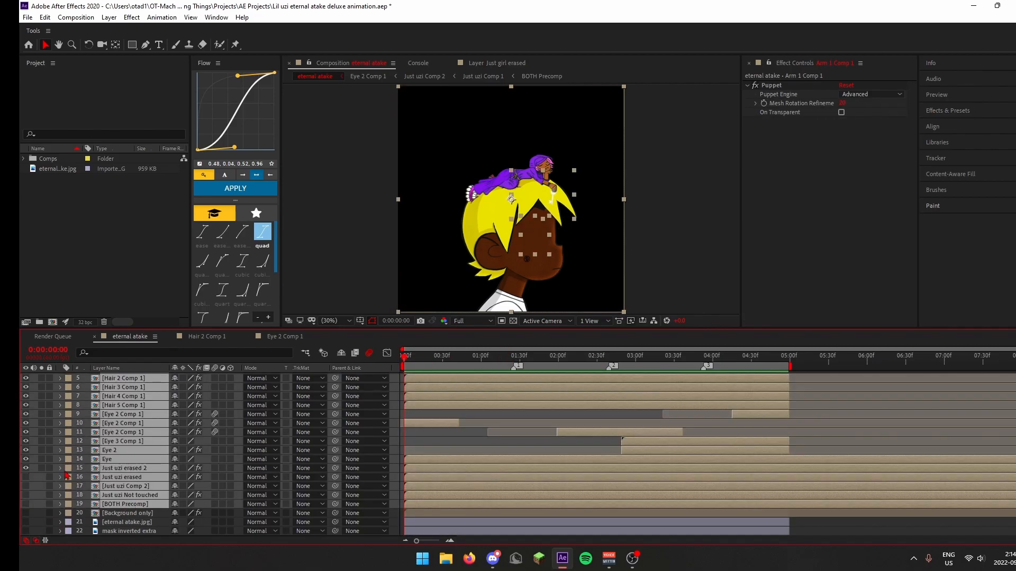
{"action": "key", "text": "ctrl+shift+c"}
{"action": "type", "text": "Head done"}
{"action": "key", "text": "Return"}
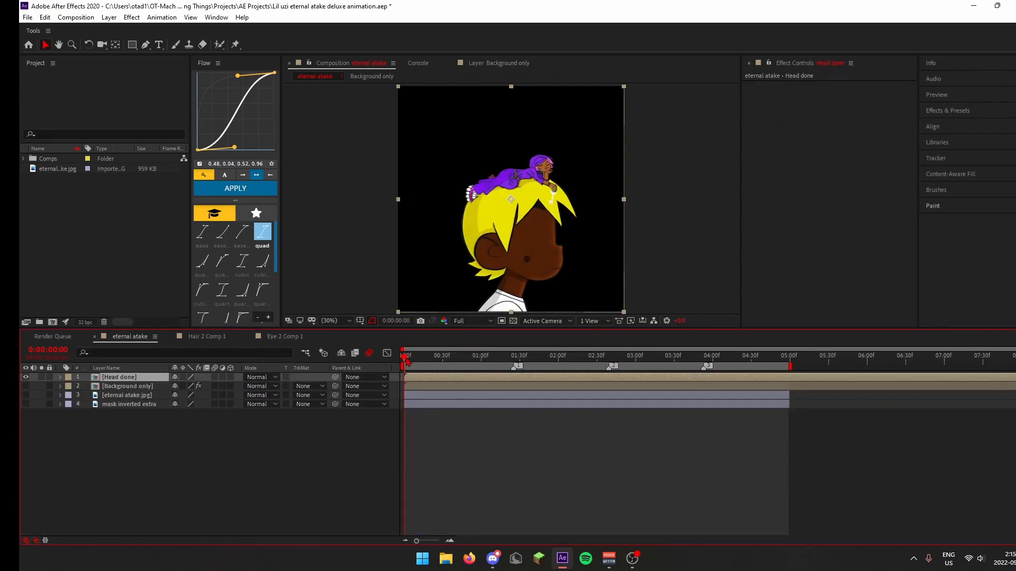
Show the Background only layer and duplicate Head done twice, renaming the lowest copy "Neck"
{"action": "left_click", "coordinate": [25, 386]}
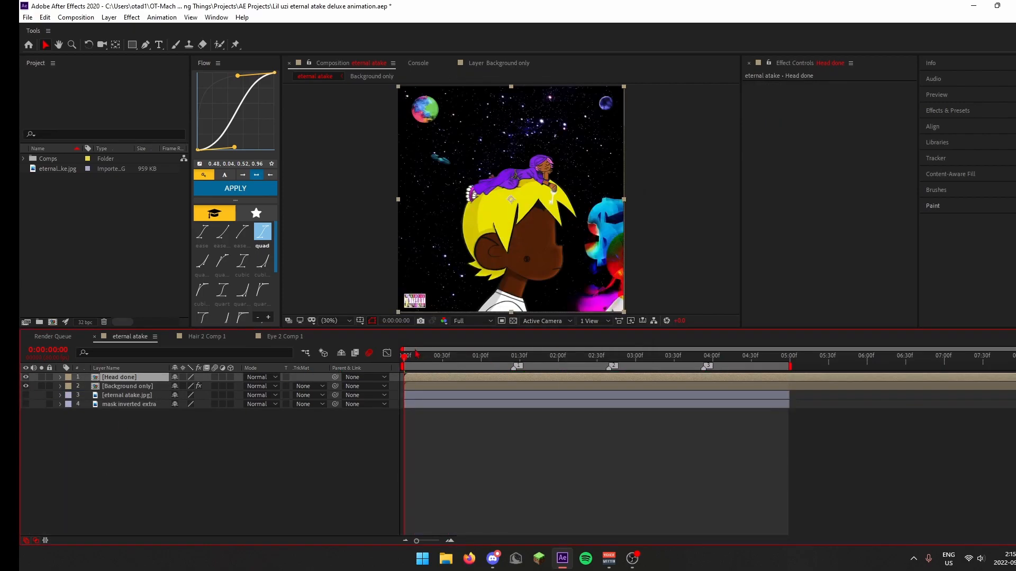
{"action": "scroll", "coordinate": [457, 259], "scroll_direction": "up", "scroll_amount": 4}
{"action": "key", "text": "ctrl+d"}
{"action": "key", "text": "ctrl+d"}
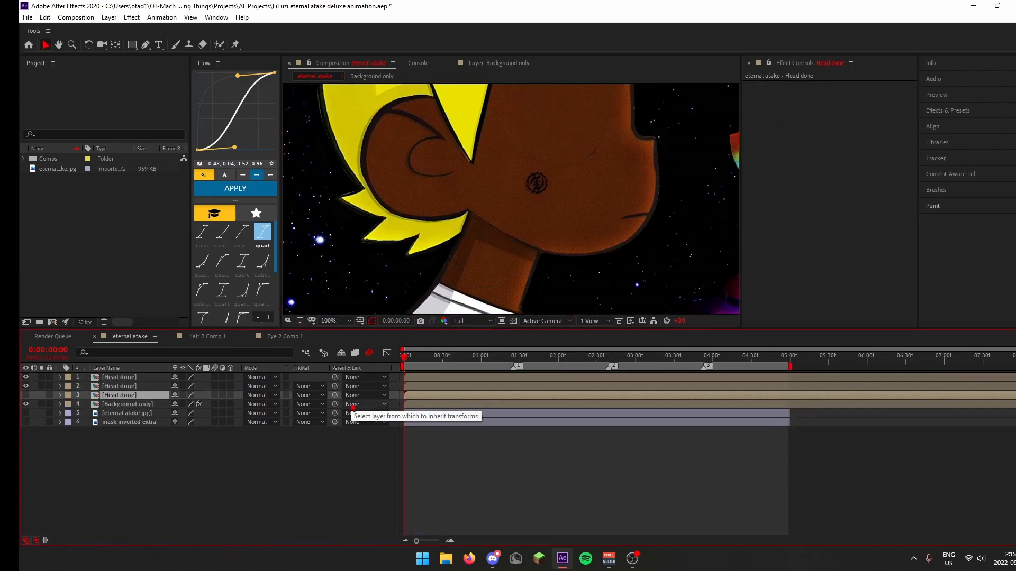
{"action": "key", "text": "Return"}
{"action": "type", "text": "Neck"}
{"action": "key", "text": "Return"}
Start a Pen tool mask on the Neck layer, tracing from the shirt's bottom edge up the back of the neck
{"action": "key", "text": "g"}
{"action": "left_click_drag", "start_coordinate": [391, 285], "coordinate": [496, 163]}
{"action": "scroll", "coordinate": [468, 246], "scroll_direction": "up", "scroll_amount": 1}
{"action": "left_click", "coordinate": [471, 237]}
{"action": "left_click_drag", "start_coordinate": [493, 198], "coordinate": [516, 177]}
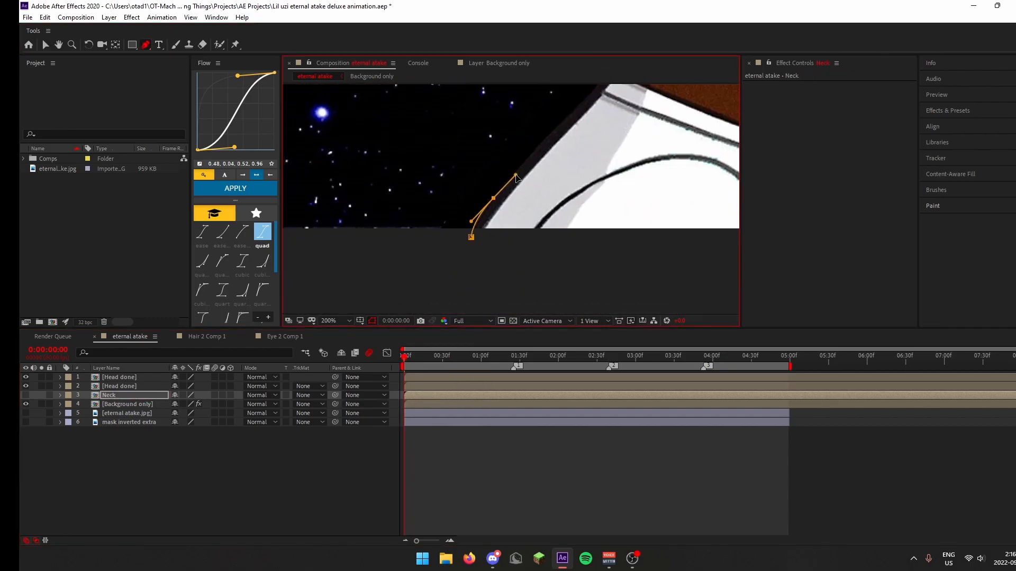
{"action": "left_click_drag", "start_coordinate": [583, 122], "coordinate": [505, 250]}
{"action": "left_click_drag", "start_coordinate": [561, 142], "coordinate": [569, 128]}
{"action": "left_click_drag", "start_coordinate": [585, 114], "coordinate": [575, 191]}
{"action": "scroll", "coordinate": [582, 161], "scroll_direction": "up", "scroll_amount": 1}
{"action": "left_click", "coordinate": [572, 138]}
{"action": "mouse_move", "coordinate": [589, 157]}
{"action": "left_mouse_down"}
{"action": "mouse_move", "coordinate": [556, 138]}
{"action": "mouse_move", "coordinate": [600, 172]}
{"action": "left_mouse_up"}
Continue the Neck mask along the jawline from the hair to the front of the neck
{"action": "left_click", "coordinate": [526, 158]}
{"action": "left_click_drag", "start_coordinate": [651, 203], "coordinate": [509, 139]}
{"action": "left_click_drag", "start_coordinate": [524, 149], "coordinate": [598, 191]}
{"action": "left_click_drag", "start_coordinate": [624, 200], "coordinate": [512, 158]}
{"action": "left_click_drag", "start_coordinate": [522, 166], "coordinate": [557, 181]}
{"action": "scroll", "coordinate": [576, 226], "scroll_direction": "up", "scroll_amount": 1}
{"action": "left_click", "coordinate": [600, 186]}
{"action": "left_click", "coordinate": [591, 192]}
Continue the Neck mask down the front edge of the neck and around the shirt collar
{"action": "scroll", "coordinate": [576, 220], "scroll_direction": "down", "scroll_amount": 2}
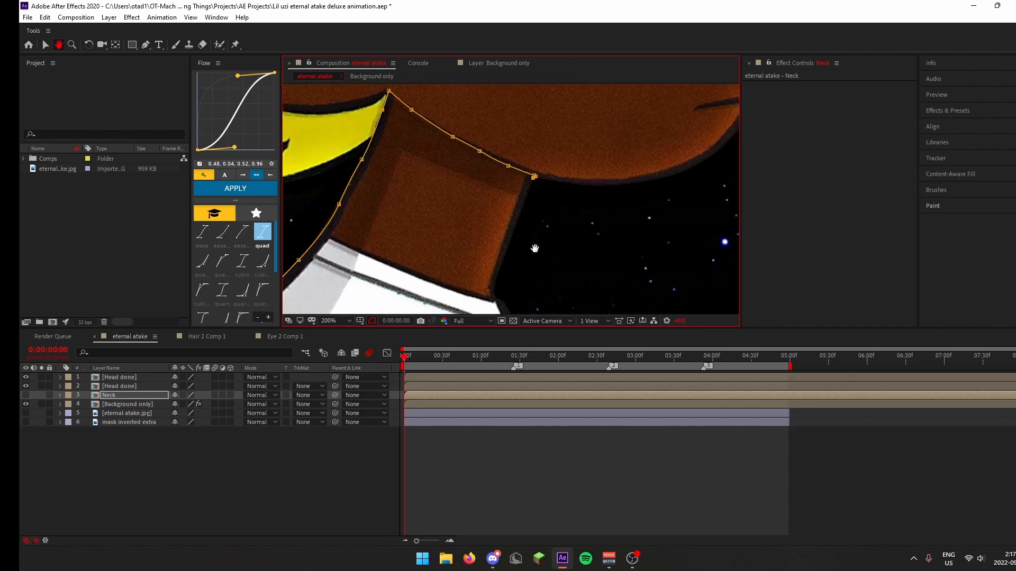
{"action": "left_click_drag", "start_coordinate": [547, 252], "coordinate": [564, 201]}
{"action": "left_click", "coordinate": [512, 231]}
{"action": "left_click_drag", "start_coordinate": [561, 158], "coordinate": [527, 206]}
{"action": "scroll", "coordinate": [534, 186], "scroll_direction": "up", "scroll_amount": 2}
{"action": "scroll", "coordinate": [500, 144], "scroll_direction": "down", "scroll_amount": 3}
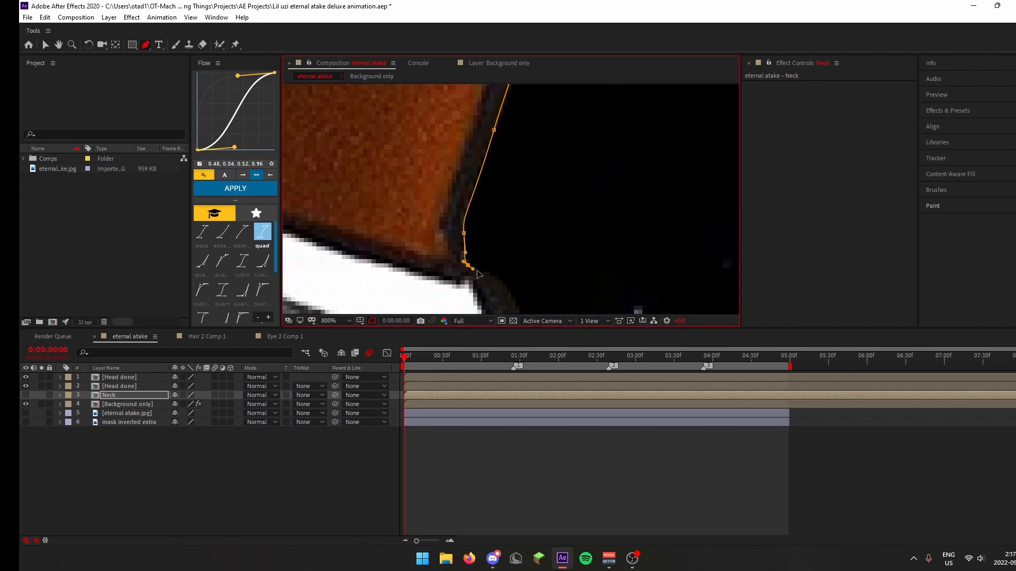
Hide both Head done layers and show the masked Neck layer
{"action": "scroll", "coordinate": [473, 272], "scroll_direction": "down", "scroll_amount": 6}
{"action": "left_click_drag", "start_coordinate": [26, 386], "coordinate": [27, 380]}
{"action": "left_click", "coordinate": [25, 395]}
Duplicate the Neck layer, invert the copy's mask and rename it "Head Only", toggling Neck's visibility to check the split
{"action": "key", "text": "ctrl+d"}
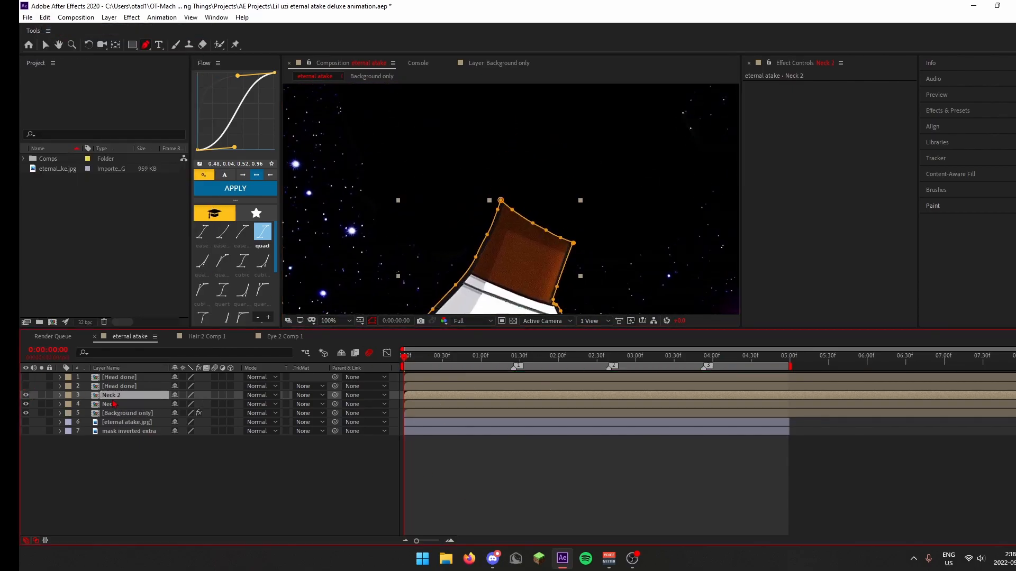
{"action": "left_click", "coordinate": [60, 395]}
{"action": "left_click", "coordinate": [69, 404]}
{"action": "left_click", "coordinate": [210, 414]}
{"action": "left_click", "coordinate": [59, 395]}
{"action": "left_click", "coordinate": [25, 404]}
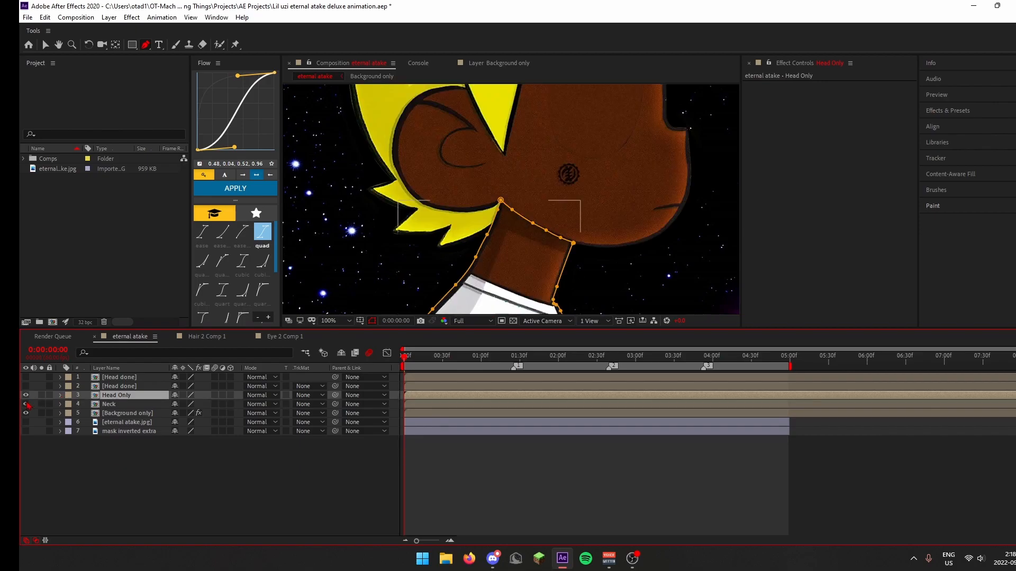
Make the Neck layer visible and pre-compose the Head Only and Neck layers separately
{"action": "left_click", "coordinate": [25, 404]}
{"action": "scroll", "coordinate": [607, 188], "scroll_direction": "down", "scroll_amount": 1}
{"action": "left_click_drag", "start_coordinate": [609, 182], "coordinate": [591, 249]}
{"action": "key", "text": "ctrl+shift+c"}
{"action": "left_click", "coordinate": [556, 347]}
{"action": "key", "text": "ctrl+shift+c"}
Try to animate the Head Only comp with Puppet pins near the jaw and on the purple figure, moving the figure's pin at 0:00:01:25
{"action": "left_click", "coordinate": [417, 395]}
{"action": "key", "text": "ctrl+p"}
{"action": "left_click", "coordinate": [504, 275]}
{"action": "scroll", "coordinate": [508, 237], "scroll_direction": "down", "scroll_amount": 2}
{"action": "left_click", "coordinate": [522, 165]}
{"action": "key", "text": "ctrl+z"}
{"action": "mouse_move", "coordinate": [523, 165]}
{"action": "left_mouse_down"}
{"action": "mouse_move", "coordinate": [543, 161]}
{"action": "mouse_move", "coordinate": [522, 158]}
{"action": "left_mouse_up"}
{"action": "key", "text": "shift+slash"}
{"action": "key", "text": "u"}
{"action": "key", "text": "1"}
Toggle the visibility of the Neck comp and the background to inspect the puppet-driven head movement
{"action": "left_click", "coordinate": [25, 467]}
{"action": "left_click", "coordinate": [25, 467]}
{"action": "left_click", "coordinate": [26, 476]}
{"action": "left_click", "coordinate": [26, 476]}
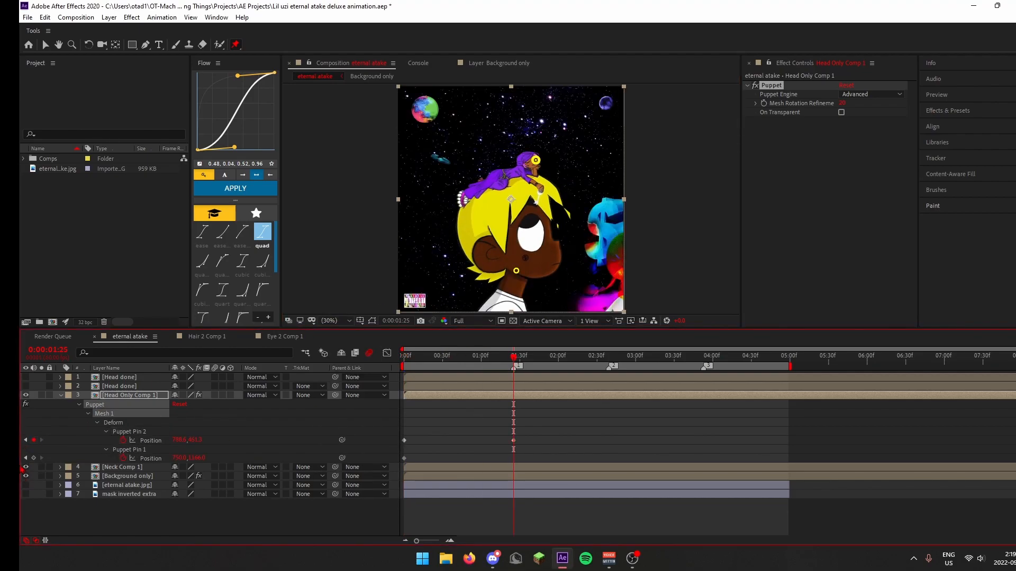
Undo the puppet pin changes and remove the Puppet effect from the Head Only comp
{"action": "key", "text": "ctrl+z"}
{"action": "key", "text": "ctrl+z"}
{"action": "key", "text": "ctrl+z"}
{"action": "key", "text": "ctrl+z"}
{"action": "key", "text": "ctrl+z"}
{"action": "key", "text": "ctrl+z"}
{"action": "mouse_move", "coordinate": [404, 357]}
{"action": "left_mouse_down"}
{"action": "mouse_move", "coordinate": [438, 357]}
{"action": "mouse_move", "coordinate": [403, 357]}
{"action": "left_mouse_up"}
{"action": "left_click", "coordinate": [771, 85]}
{"action": "key", "text": "Delete"}
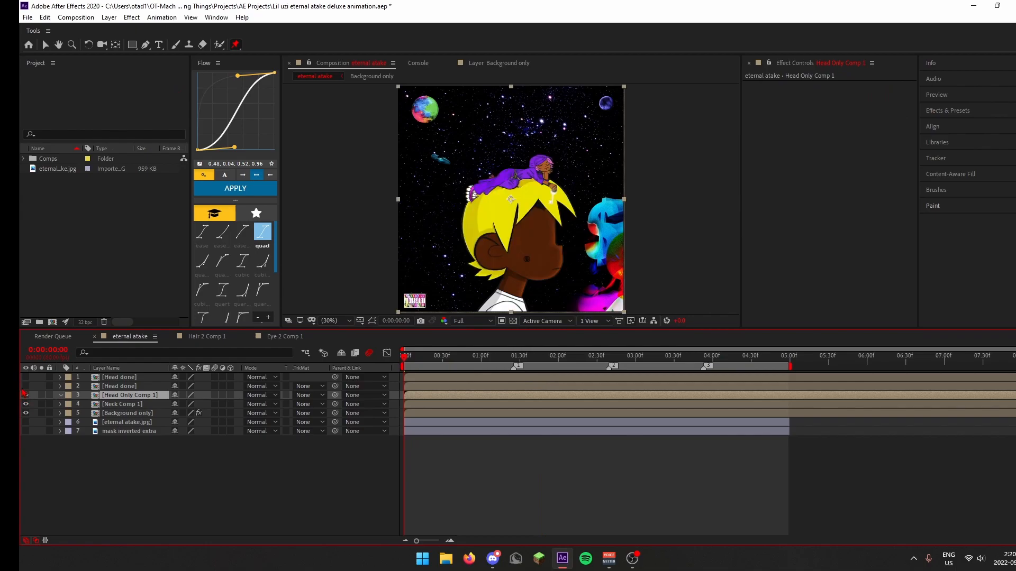
Try restoring and deleting the Head Only comp's Puppet effect again while playing back the animation
{"action": "key", "text": "ctrl+z"}
{"action": "left_click", "coordinate": [770, 85]}
{"action": "key", "text": "Delete"}
{"action": "key", "text": "ctrl+z"}
{"action": "key", "text": "space"}
{"action": "left_click_drag", "start_coordinate": [528, 194], "coordinate": [531, 185]}
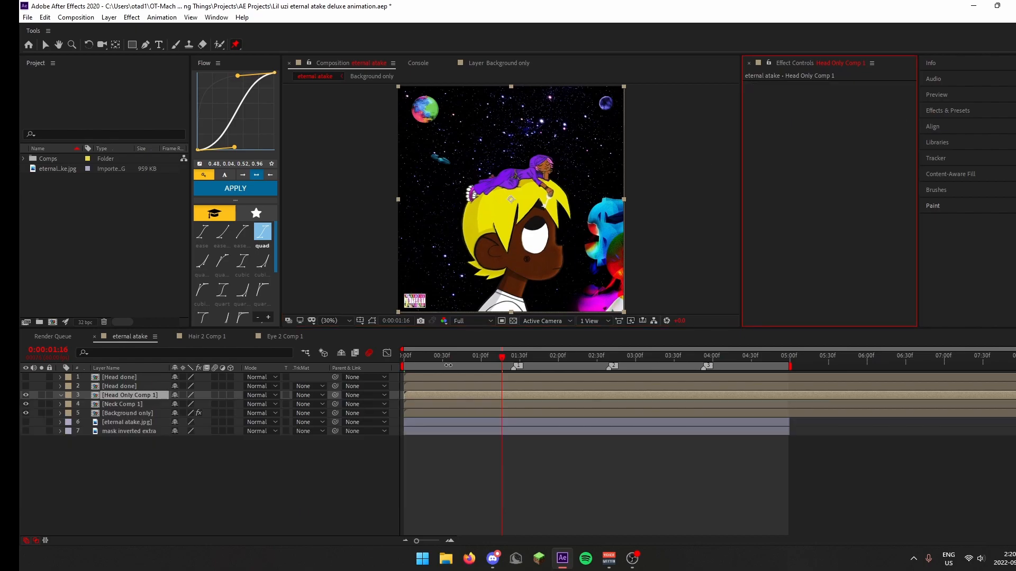
Try to keyframe the head layer's Rotation from the start to 0:00:01:25, undoing the rotation and clearing its keyframes
{"action": "left_click_drag", "start_coordinate": [502, 358], "coordinate": [389, 394]}
{"action": "key", "text": "r"}
{"action": "left_click", "coordinate": [88, 405]}
{"action": "left_click_drag", "start_coordinate": [404, 358], "coordinate": [513, 360]}
{"action": "left_click_drag", "start_coordinate": [185, 405], "coordinate": [191, 404]}
{"action": "key", "text": "ctrl+z"}
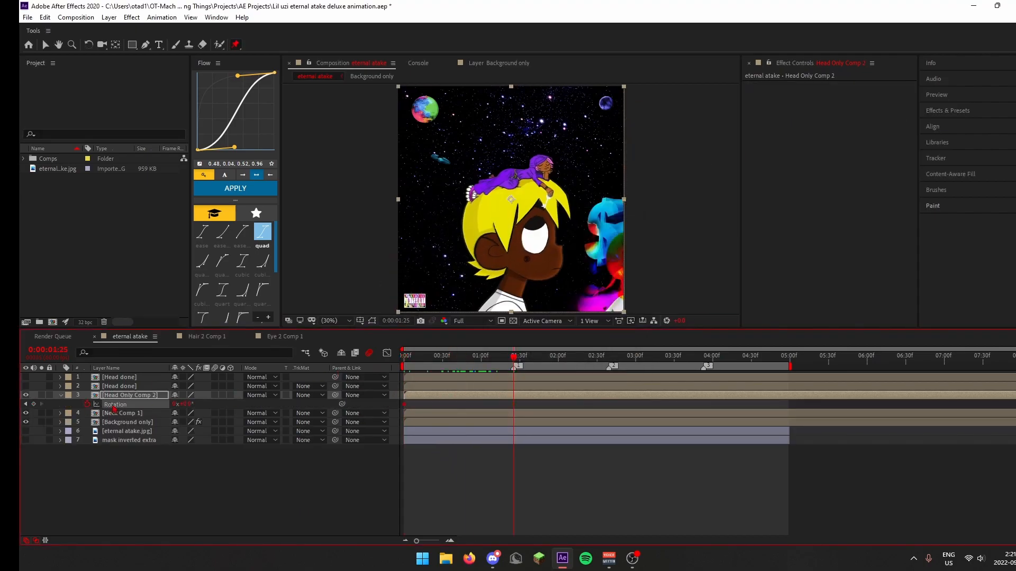
{"action": "left_click", "coordinate": [88, 404]}
{"action": "key", "text": "r"}
Return to the start of the timeline and hide the Neck comp and the background layer
{"action": "left_click_drag", "start_coordinate": [513, 358], "coordinate": [404, 358]}
{"action": "left_click", "coordinate": [25, 413]}
{"action": "left_click", "coordinate": [25, 422]}
Try to bend the head with Puppet pins at the chin and on the purple figure, deleting the Puppet effect
{"action": "left_click", "coordinate": [540, 275]}
{"action": "left_click", "coordinate": [538, 164]}
{"action": "left_click_drag", "start_coordinate": [538, 164], "coordinate": [529, 164]}
{"action": "left_click_drag", "start_coordinate": [514, 358], "coordinate": [344, 381]}
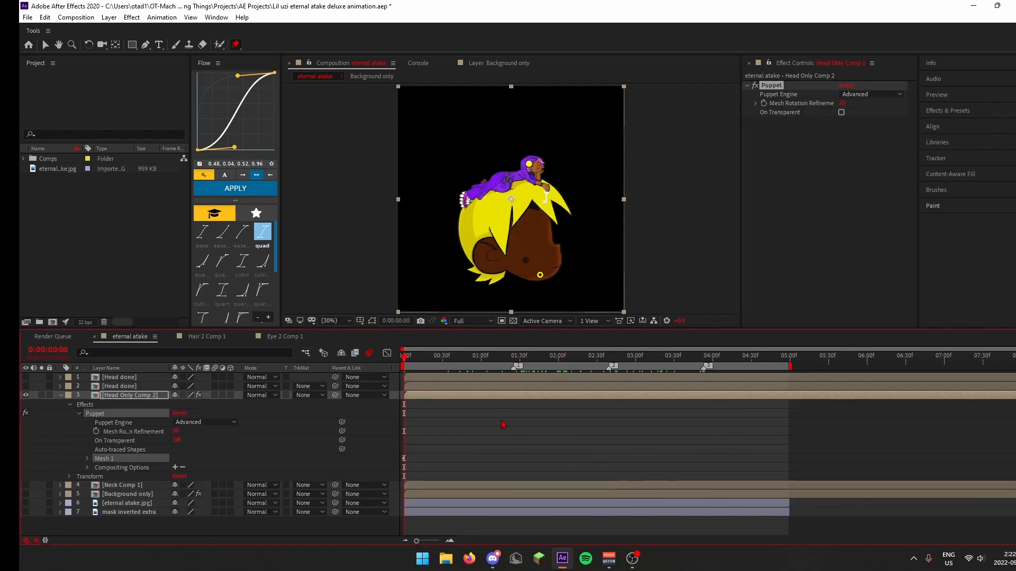
{"action": "key", "text": "Delete"}
{"action": "left_click", "coordinate": [70, 404]}
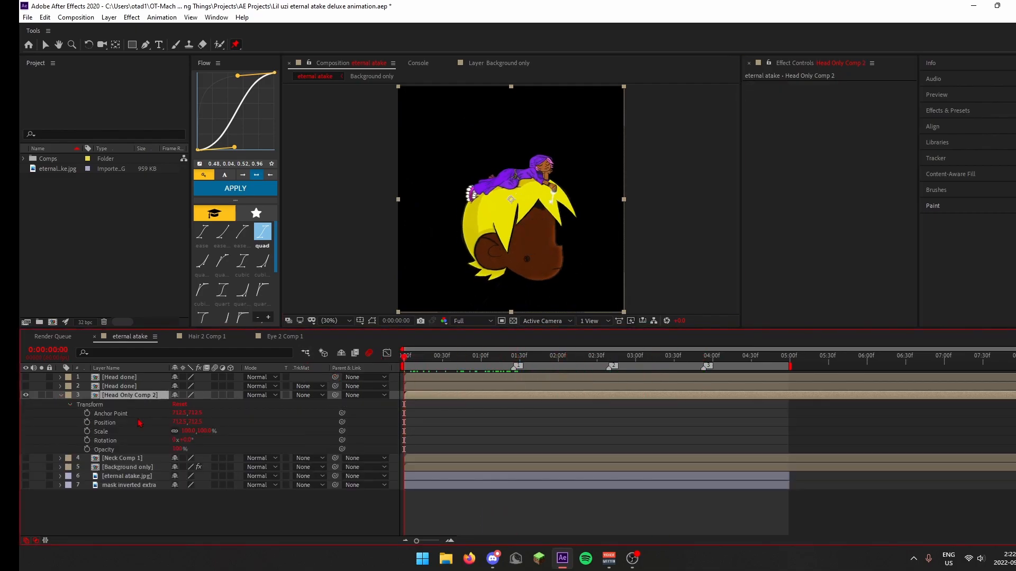
Try shifting the head layer's Position in its transform properties and undo the change
{"action": "key", "text": "ctrl+z"}
{"action": "left_click_drag", "start_coordinate": [178, 422], "coordinate": [198, 414]}
{"action": "key", "text": "ctrl+z"}
{"action": "left_click", "coordinate": [60, 395]}
Apply the Transform effect to the head layer and increase the effect's vertical Anchor Point value
{"action": "key", "text": "ctrl+space"}
{"action": "type", "text": "transform"}
{"action": "key", "text": "Return"}
{"action": "left_click_drag", "start_coordinate": [878, 94], "coordinate": [991, 82]}
Test the Transform effect's Rotation, reset it to 0 and show the Neck comp again
{"action": "left_click_drag", "start_coordinate": [856, 178], "coordinate": [850, 178]}
{"action": "left_click", "coordinate": [852, 178]}
{"action": "type", "text": "0"}
{"action": "key", "text": "Return"}
{"action": "left_click", "coordinate": [25, 404]}
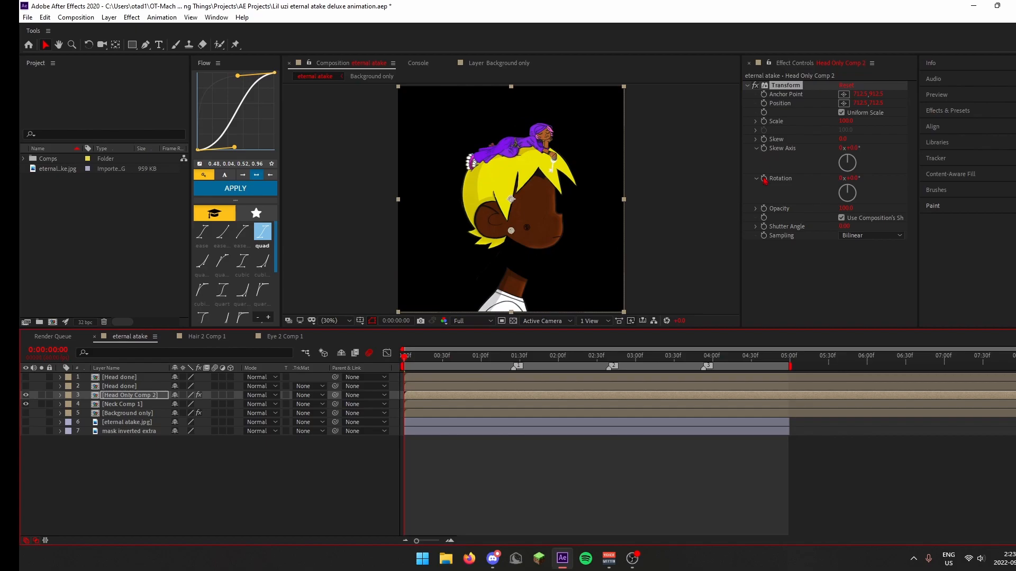
Keyframe the Transform effect's Position and Rotation at the start, and rotate the head slightly clockwise at 0:00:01:25
{"action": "left_click", "coordinate": [763, 179]}
{"action": "left_click", "coordinate": [763, 103]}
{"action": "key", "text": "u"}
{"action": "left_click_drag", "start_coordinate": [404, 357], "coordinate": [513, 359]}
{"action": "left_click_drag", "start_coordinate": [188, 423], "coordinate": [193, 424]}
Rotate the head counterclockwise near the second timeline marker and preview the motion from the start
{"action": "left_click_drag", "start_coordinate": [454, 358], "coordinate": [609, 361]}
{"action": "left_click_drag", "start_coordinate": [187, 423], "coordinate": [177, 423]}
{"action": "left_click_drag", "start_coordinate": [608, 358], "coordinate": [385, 390]}
{"action": "key", "text": "space"}
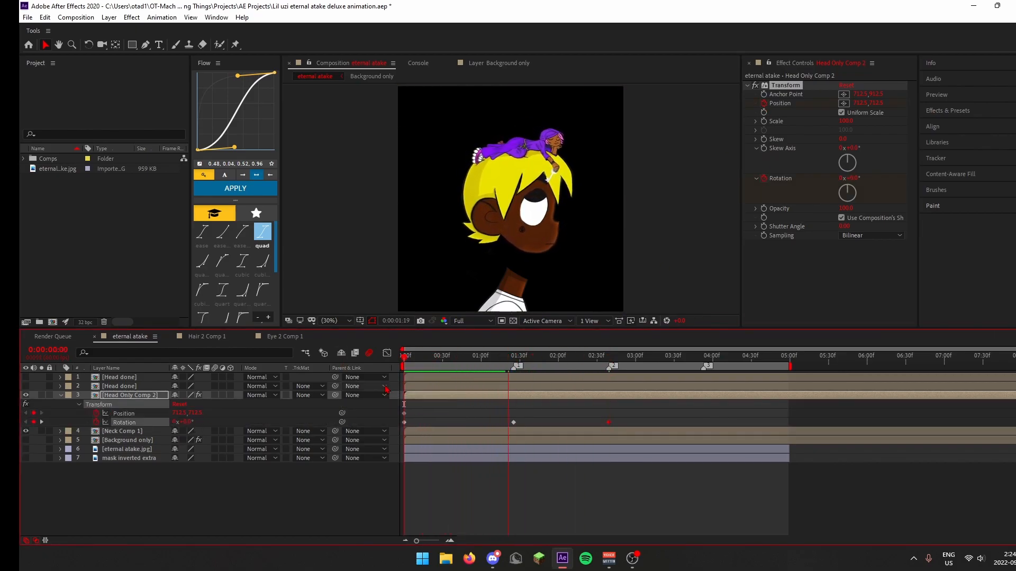
Stop the preview and open the nested Head done composition inside the Head Only Comp 2 layer
{"action": "key", "text": "space"}
{"action": "left_click_drag", "start_coordinate": [427, 362], "coordinate": [404, 362]}
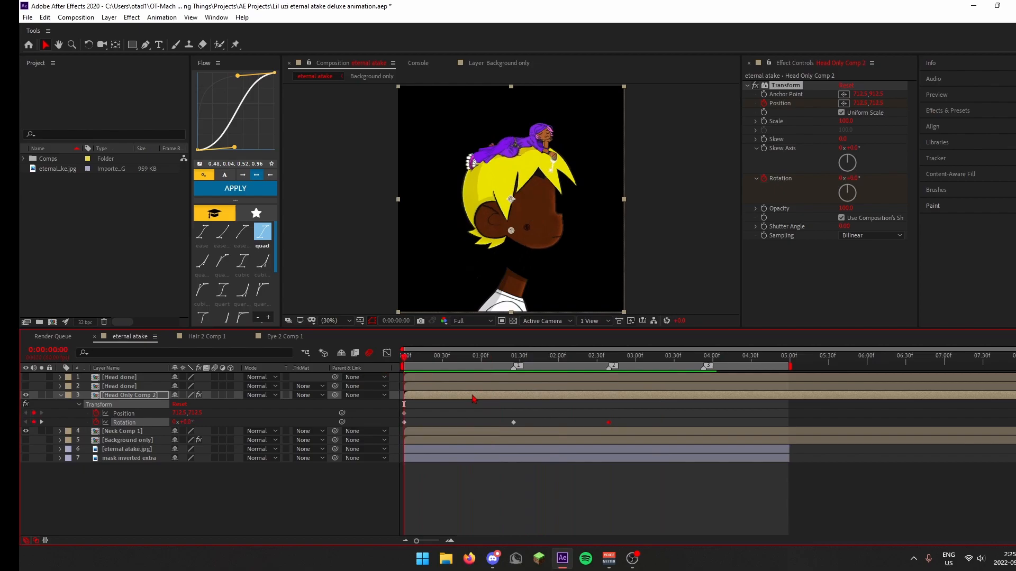
{"action": "double_click", "coordinate": [474, 396]}
{"action": "double_click", "coordinate": [455, 378]}
{"action": "double_click", "coordinate": [452, 379]}
Try retiming the Puppet Pin 2 position keyframes of the Hair 2 Comp 1 layer around the timeline markers
{"action": "left_click", "coordinate": [431, 416]}
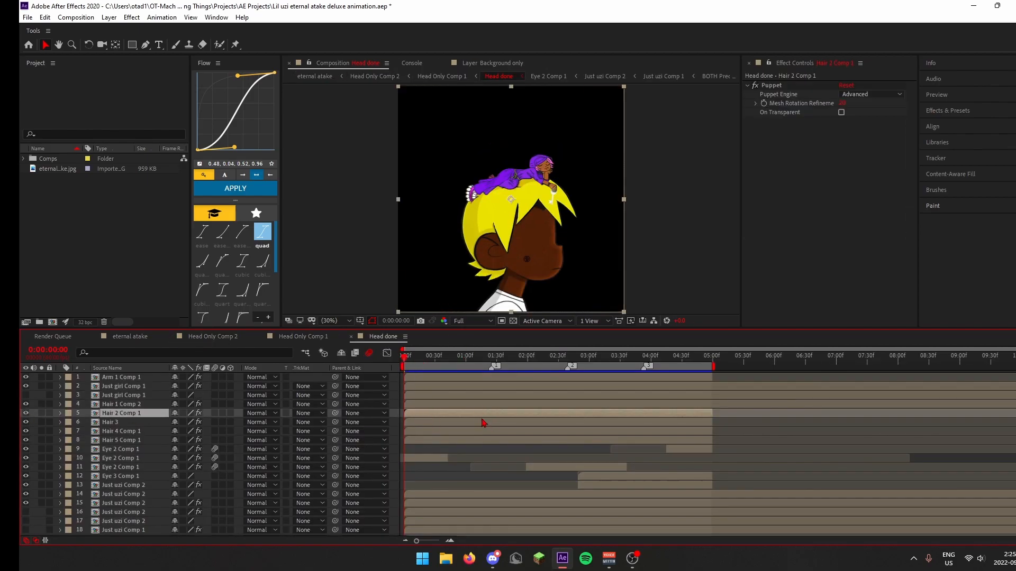
{"action": "key", "text": "u"}
{"action": "scroll", "coordinate": [491, 425], "scroll_direction": "down", "scroll_amount": 1}
{"action": "left_click", "coordinate": [439, 459]}
{"action": "scroll", "coordinate": [406, 434], "scroll_direction": "up", "scroll_amount": 3}
{"action": "left_click", "coordinate": [404, 431]}
{"action": "left_click_drag", "start_coordinate": [684, 433], "coordinate": [677, 433]}
{"action": "left_click", "coordinate": [804, 432]}
{"action": "left_click_drag", "start_coordinate": [612, 362], "coordinate": [403, 397]}
{"action": "left_click", "coordinate": [150, 432]}
Try offsetting the Puppet Pin 2 position keyframes of the Hair 3 layer by a few frames
{"action": "left_click", "coordinate": [110, 458]}
{"action": "key", "text": "u"}
{"action": "scroll", "coordinate": [415, 476], "scroll_direction": "down", "scroll_amount": 1}
{"action": "left_click_drag", "start_coordinate": [405, 476], "coordinate": [415, 479]}
{"action": "left_click_drag", "start_coordinate": [405, 358], "coordinate": [591, 359]}
{"action": "left_click_drag", "start_coordinate": [551, 476], "coordinate": [547, 477]}
{"action": "left_click_drag", "start_coordinate": [591, 358], "coordinate": [689, 359]}
{"action": "left_click_drag", "start_coordinate": [786, 476], "coordinate": [796, 477]}
{"action": "left_click", "coordinate": [151, 477]}
Try retiming the Hair 4 Comp 1 layer's Puppet Pin 2 position keyframe near marker 1 and preview the motion
{"action": "left_click", "coordinate": [121, 503]}
{"action": "key", "text": "u"}
{"action": "scroll", "coordinate": [416, 476], "scroll_direction": "down", "scroll_amount": 3}
{"action": "left_click_drag", "start_coordinate": [688, 357], "coordinate": [539, 359]}
{"action": "mouse_move", "coordinate": [538, 467]}
{"action": "left_mouse_down"}
{"action": "mouse_move", "coordinate": [478, 468]}
{"action": "mouse_move", "coordinate": [539, 468]}
{"action": "left_mouse_up"}
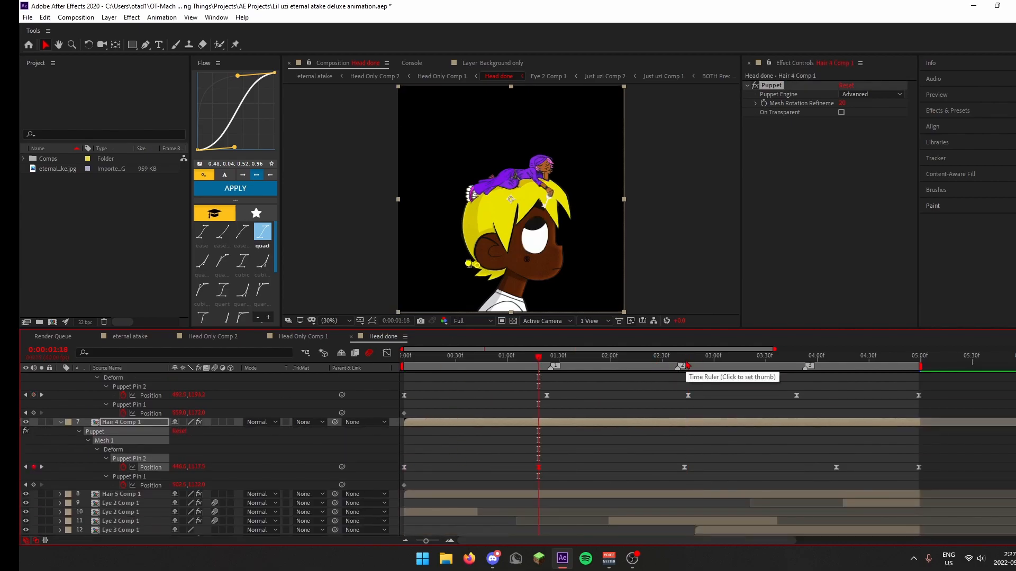
{"action": "scroll", "coordinate": [609, 449], "scroll_direction": "down", "scroll_amount": 1}
{"action": "key", "text": "space"}
{"action": "scroll", "coordinate": [614, 441], "scroll_direction": "up", "scroll_amount": 5}
Undo the keyframe timing changes on the hair layers
{"action": "key", "text": "ctrl+z"}
{"action": "key", "text": "ctrl+z"}
{"action": "key", "text": "ctrl+z"}
{"action": "key", "text": "ctrl+z"}
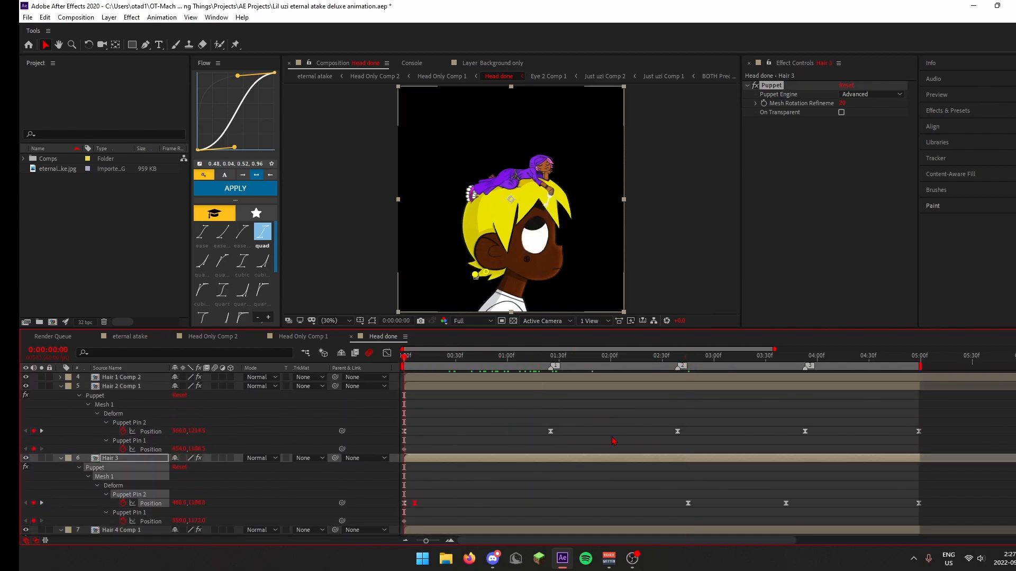
{"action": "key", "text": "ctrl+z"}
{"action": "key", "text": "ctrl+z"}
{"action": "key", "text": "ctrl+z"}
{"action": "key", "text": "ctrl+z"}
{"action": "left_click", "coordinate": [45, 17]}
{"action": "key", "text": "ctrl+z"}
{"action": "key", "text": "ctrl+z"}
{"action": "left_click", "coordinate": [45, 18]}
{"action": "key", "text": "ctrl+z"}
{"action": "key", "text": "ctrl+z"}
{"action": "mouse_move", "coordinate": [405, 358]}
{"action": "left_mouse_down"}
{"action": "mouse_move", "coordinate": [542, 358]}
{"action": "mouse_move", "coordinate": [403, 359]}
{"action": "left_mouse_up"}
{"action": "left_click", "coordinate": [45, 17]}
{"action": "key", "text": "ctrl+z"}
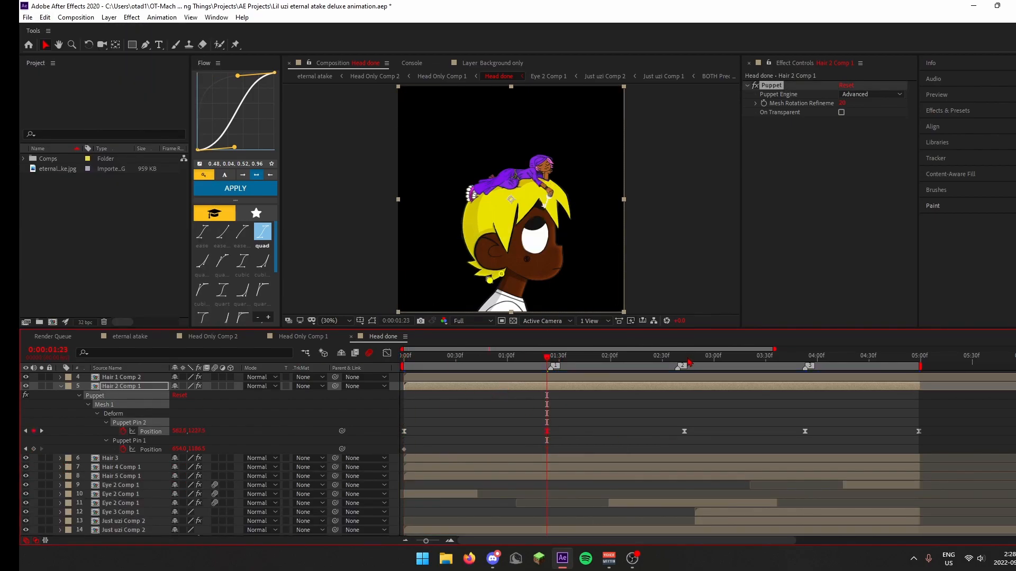
Retime the Puppet Pin 2 position keyframes, placing one of Hair 2 Comp 1 at marker 3 and one of Hair 3 just past marker 2
{"action": "left_click_drag", "start_coordinate": [851, 410], "coordinate": [806, 426]}
{"action": "scroll", "coordinate": [449, 450], "scroll_direction": "down", "scroll_amount": 1}
{"action": "left_click", "coordinate": [448, 450]}
{"action": "key", "text": "u"}
{"action": "scroll", "coordinate": [448, 450], "scroll_direction": "down", "scroll_amount": 2}
{"action": "left_click", "coordinate": [557, 358]}
{"action": "left_click_drag", "start_coordinate": [684, 441], "coordinate": [688, 444]}
Adjust the Hair 4 Comp 1 pin keyframe just before marker 1, collapse the layer and preview the Head done composition
{"action": "left_click", "coordinate": [466, 468]}
{"action": "key", "text": "u"}
{"action": "scroll", "coordinate": [466, 468], "scroll_direction": "down", "scroll_amount": 2}
{"action": "left_click", "coordinate": [539, 358]}
{"action": "left_click", "coordinate": [539, 459]}
{"action": "left_click", "coordinate": [159, 459]}
{"action": "key", "text": "u"}
{"action": "scroll", "coordinate": [138, 408], "scroll_direction": "up", "scroll_amount": 1}
{"action": "left_click_drag", "start_coordinate": [415, 358], "coordinate": [339, 383]}
{"action": "key", "text": "space"}
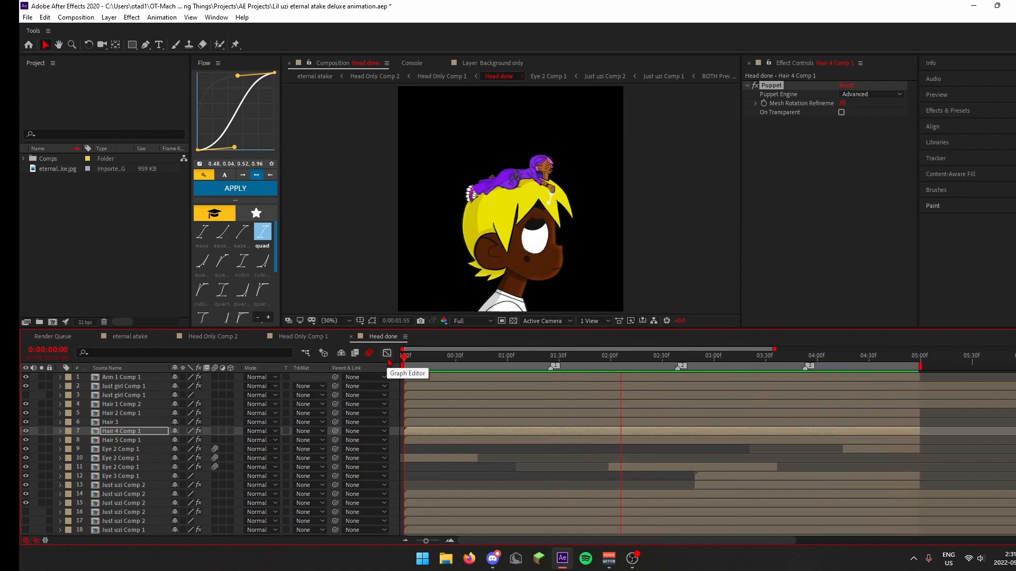
Close the nested compositions and preview the main eternal atake composition
{"action": "left_click", "coordinate": [169, 336]}
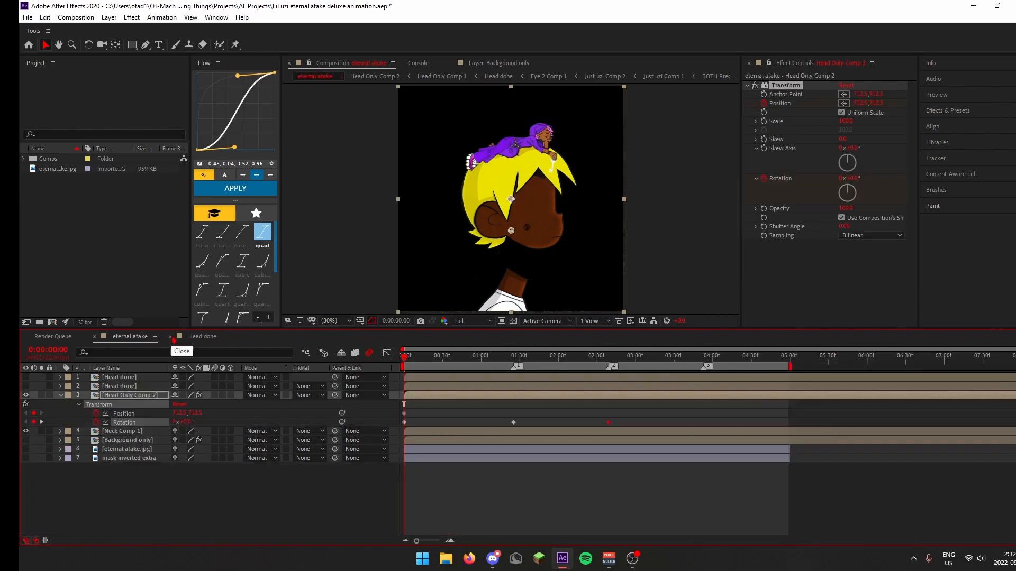
{"action": "left_click", "coordinate": [170, 337]}
{"action": "key", "text": "space"}
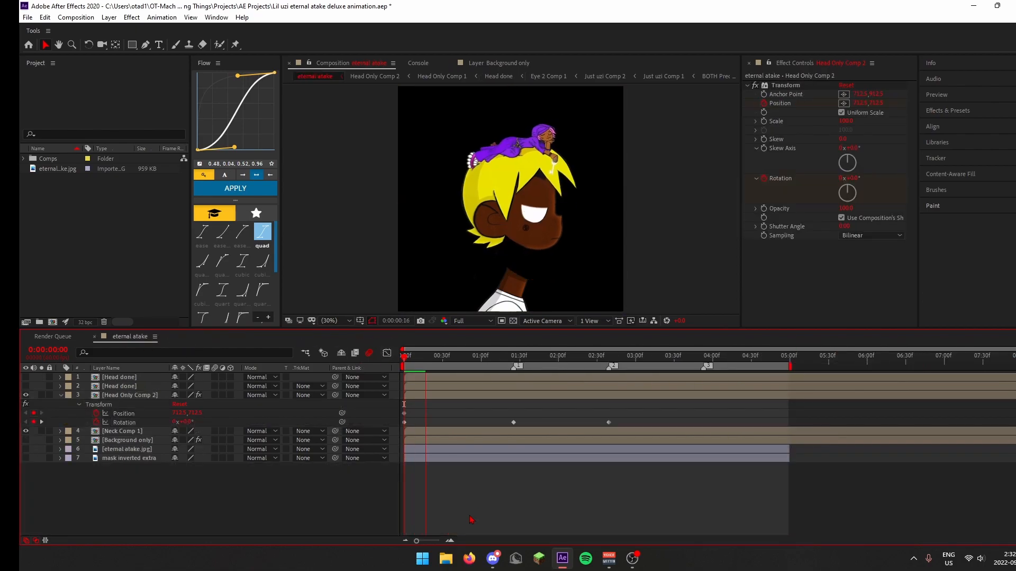
Add a 5° rotation keyframe to Head Only Comp 2 at marker 3, apply Easy Ease to the rotation keyframes and preview
{"action": "left_click_drag", "start_coordinate": [610, 358], "coordinate": [704, 385]}
{"action": "left_click", "coordinate": [186, 422]}
{"action": "type", "text": "5"}
{"action": "key", "text": "Return"}
{"action": "key", "text": "F9"}
{"action": "left_click", "coordinate": [482, 509]}
{"action": "key", "text": "space"}
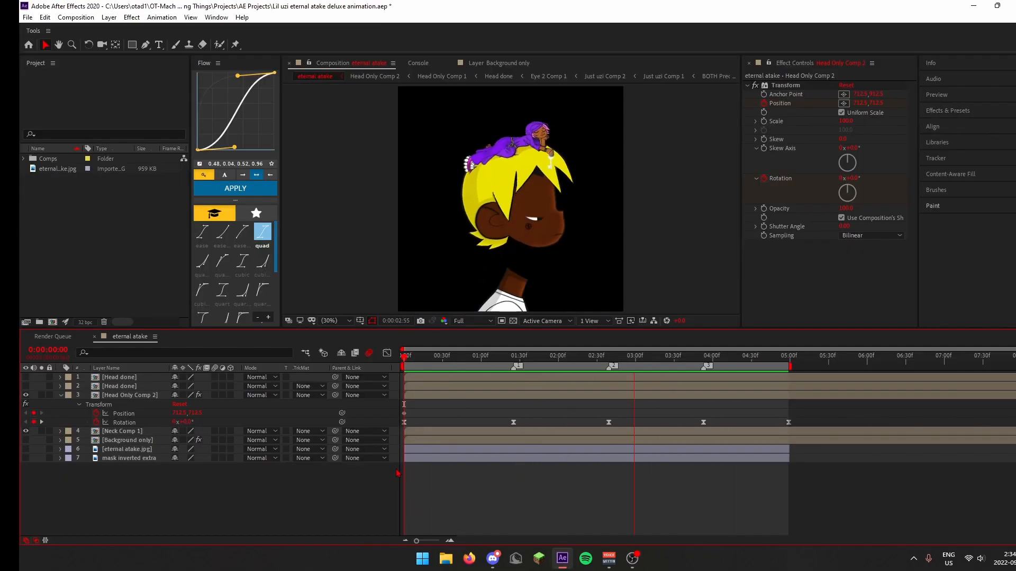
Pre-compose the Head Only Comp 2 layer as "head with movement"
{"action": "left_click", "coordinate": [415, 396]}
{"action": "key", "text": "ctrl+shift+c"}
{"action": "type", "text": "head with movement"}
{"action": "key", "text": "Return"}
Apply a Transform effect to the head with movement layer and lower the head onto the neck
{"action": "key", "text": "ctrl+space"}
{"action": "type", "text": "transform"}
{"action": "key", "text": "Return"}
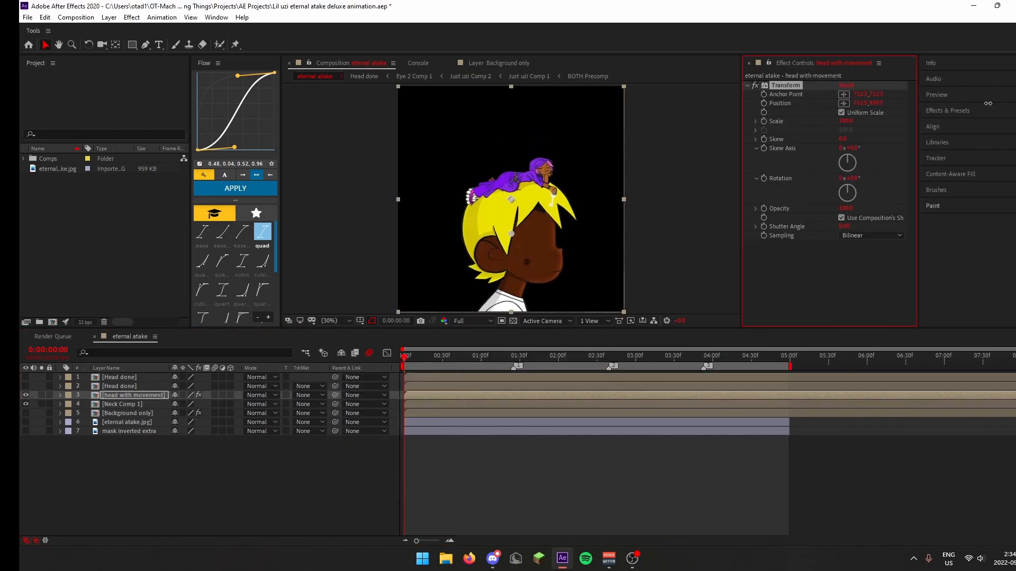
{"action": "scroll", "coordinate": [501, 284], "scroll_direction": "up", "scroll_amount": 3}
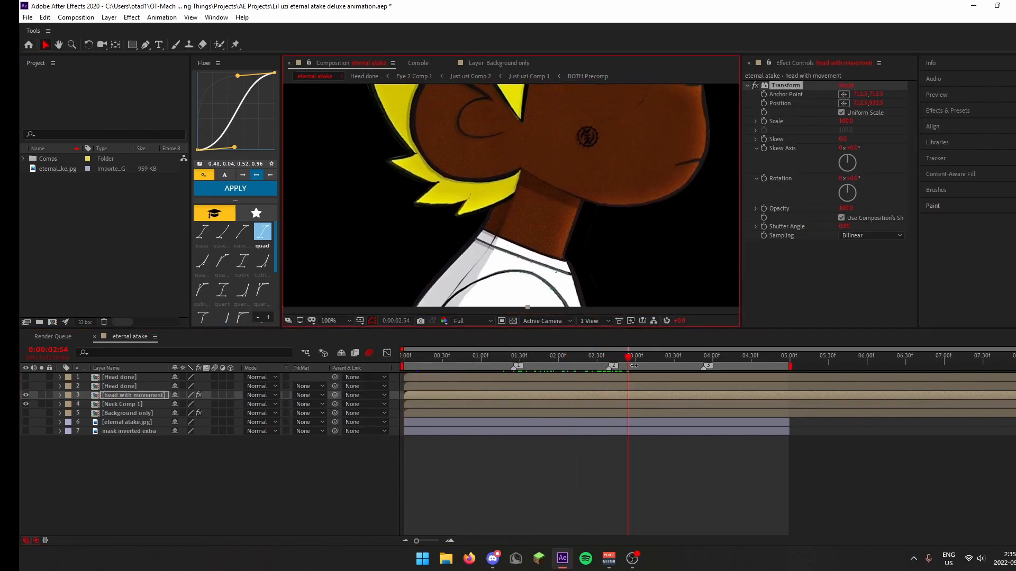
Pre-compose the head with movement layer, erase the stray marks below the head with the Eraser tool and preview
{"action": "key", "text": "ctrl+shift+c"}
{"action": "key", "text": "Return"}
{"action": "key", "text": "ctrl+b"}
{"action": "double_click", "coordinate": [499, 247]}
{"action": "scroll", "coordinate": [489, 238], "scroll_direction": "up", "scroll_amount": 2}
{"action": "left_click", "coordinate": [341, 63]}
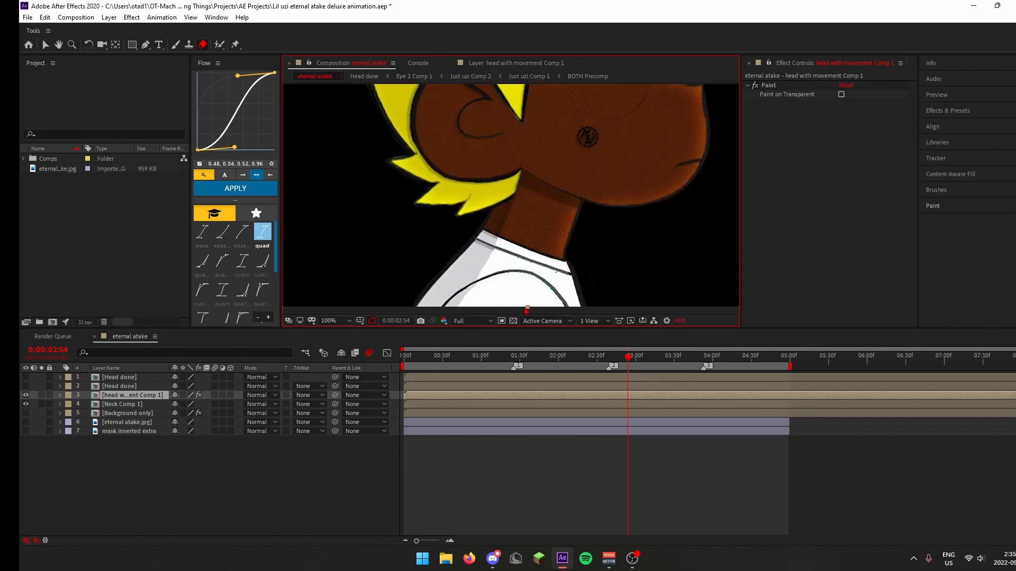
{"action": "key", "text": "shift+slash"}
{"action": "left_click", "coordinate": [523, 474]}
{"action": "key", "text": "Home"}
{"action": "key", "text": "space"}
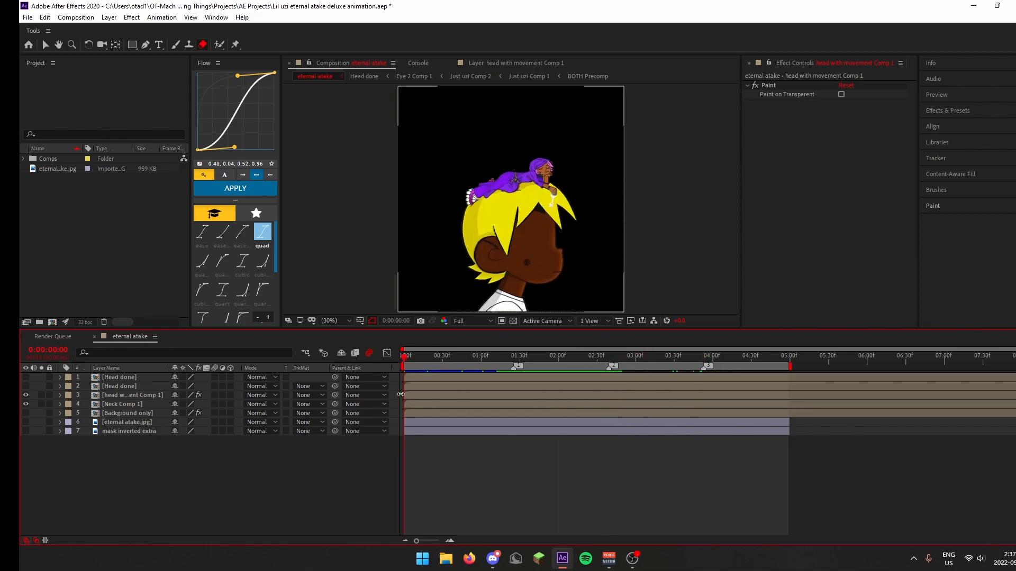
Erase more stray marks around the head in the head with movement Comp 1 layer and scrub the timeline to check
{"action": "double_click", "coordinate": [441, 397]}
{"action": "left_click_drag", "start_coordinate": [605, 201], "coordinate": [449, 190]}
{"action": "left_click", "coordinate": [449, 190]}
{"action": "left_click", "coordinate": [341, 63]}
{"action": "key", "text": "u"}
{"action": "left_click_drag", "start_coordinate": [575, 357], "coordinate": [501, 379]}
{"action": "left_click_drag", "start_coordinate": [568, 392], "coordinate": [716, 407]}
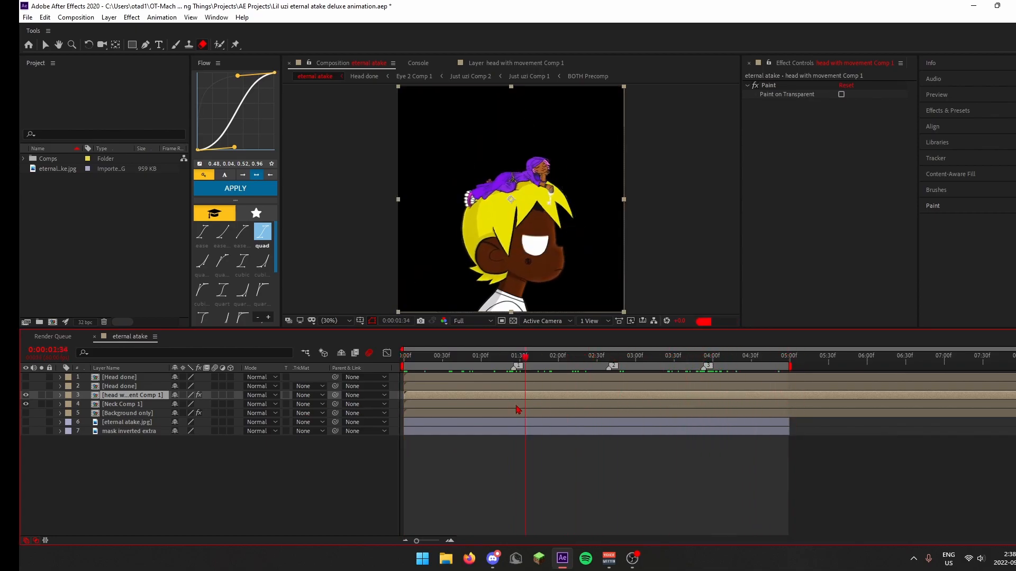
Open the head with movement Comp 1 layer view and undock it so it sits beside the composition view
{"action": "double_click", "coordinate": [446, 395]}
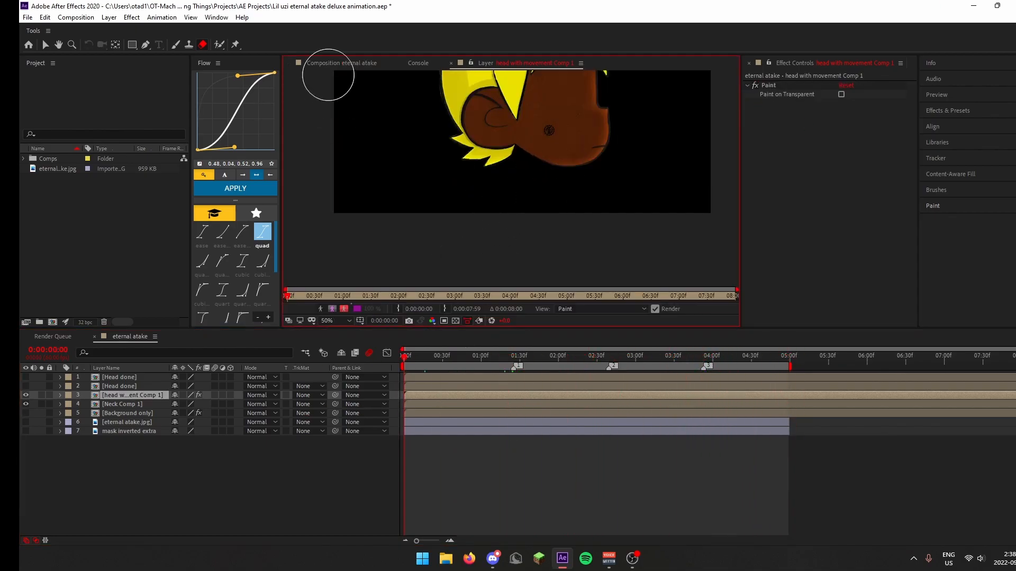
{"action": "left_click", "coordinate": [338, 63]}
{"action": "left_click", "coordinate": [526, 64]}
{"action": "left_click", "coordinate": [585, 63]}
{"action": "left_click", "coordinate": [612, 78]}
{"action": "left_click_drag", "start_coordinate": [572, 49], "coordinate": [813, 86]}
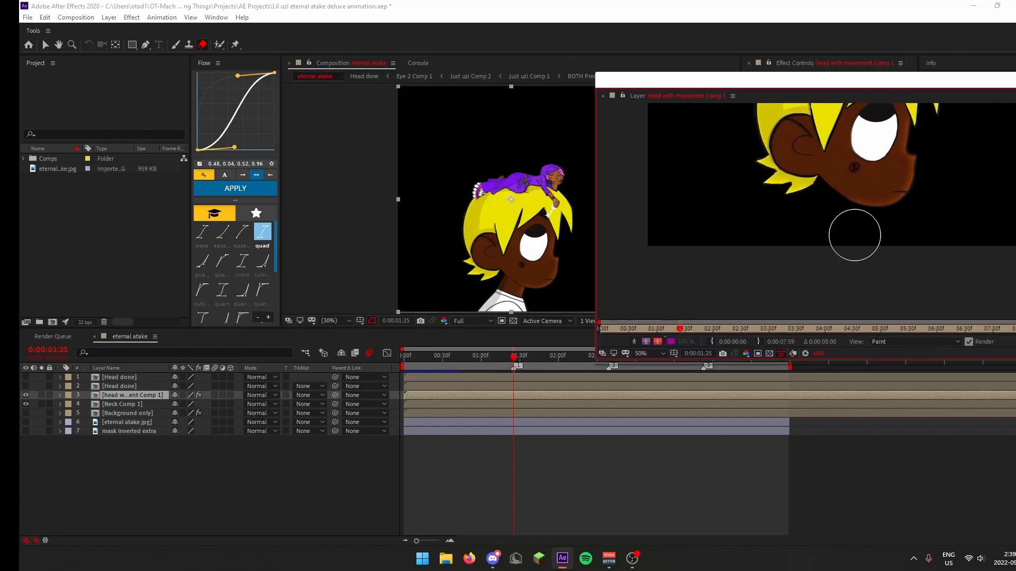
{"action": "left_click_drag", "start_coordinate": [510, 62], "coordinate": [810, 83]}
Erase leftover marks below the head in the undocked layer view while checking different frames
{"action": "scroll", "coordinate": [810, 201], "scroll_direction": "up", "scroll_amount": 1}
{"action": "left_click_drag", "start_coordinate": [482, 357], "coordinate": [404, 356]}
{"action": "left_click", "coordinate": [788, 296]}
{"action": "mouse_move", "coordinate": [521, 356]}
{"action": "left_mouse_down"}
{"action": "mouse_move", "coordinate": [443, 356]}
{"action": "mouse_move", "coordinate": [788, 370]}
{"action": "mouse_move", "coordinate": [483, 359]}
{"action": "left_mouse_up"}
{"action": "left_click", "coordinate": [816, 244]}
{"action": "left_click", "coordinate": [499, 359]}
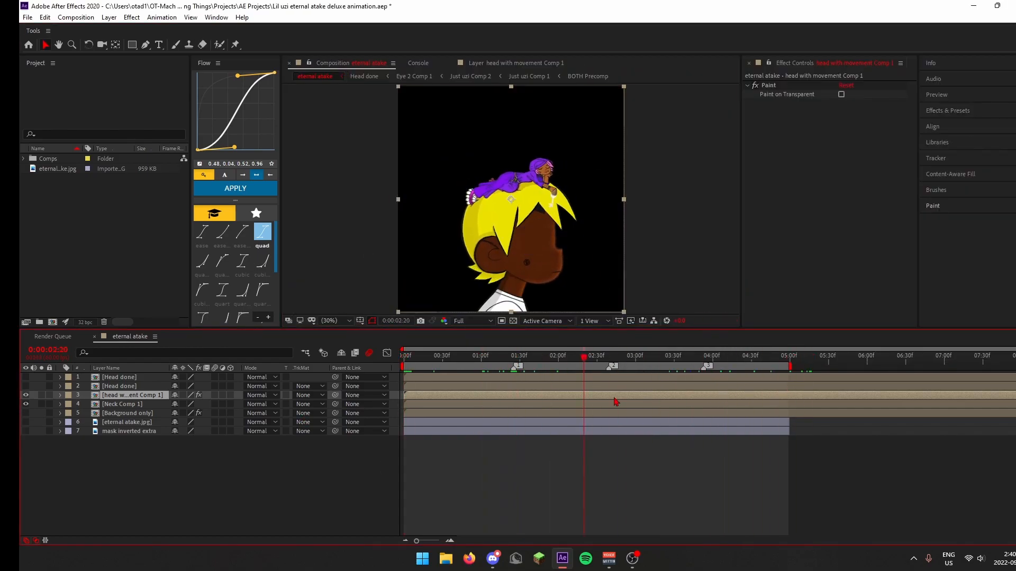
Trim the layers that run past 5 seconds so they end with the work area
{"action": "left_click_drag", "start_coordinate": [615, 402], "coordinate": [814, 378]}
{"action": "key", "text": "alt+]"}
{"action": "left_click", "coordinate": [807, 450]}
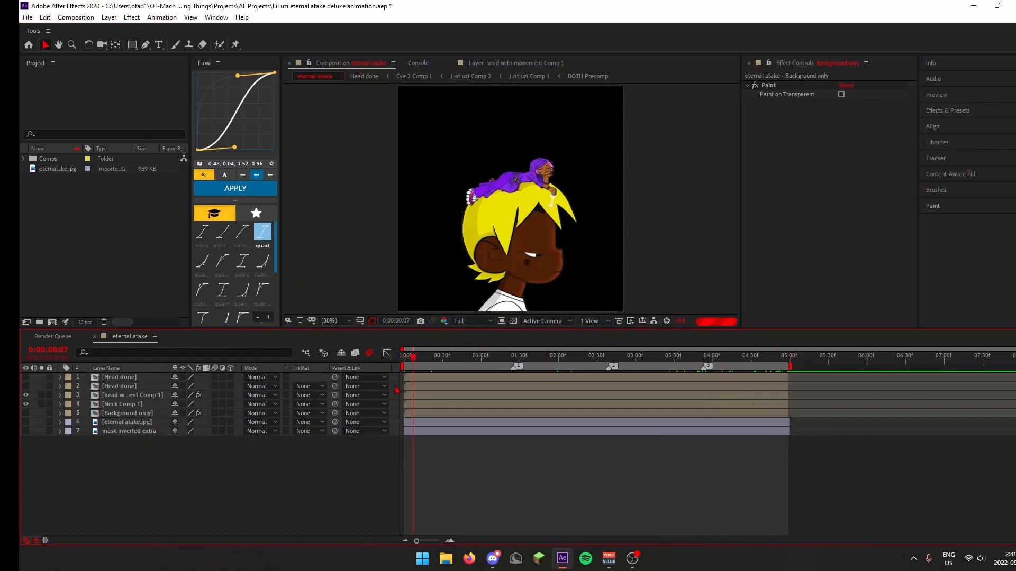
Clean the remaining marks below the hair in the head with movement Comp 1 layer view and preview the animation
{"action": "double_click", "coordinate": [450, 397]}
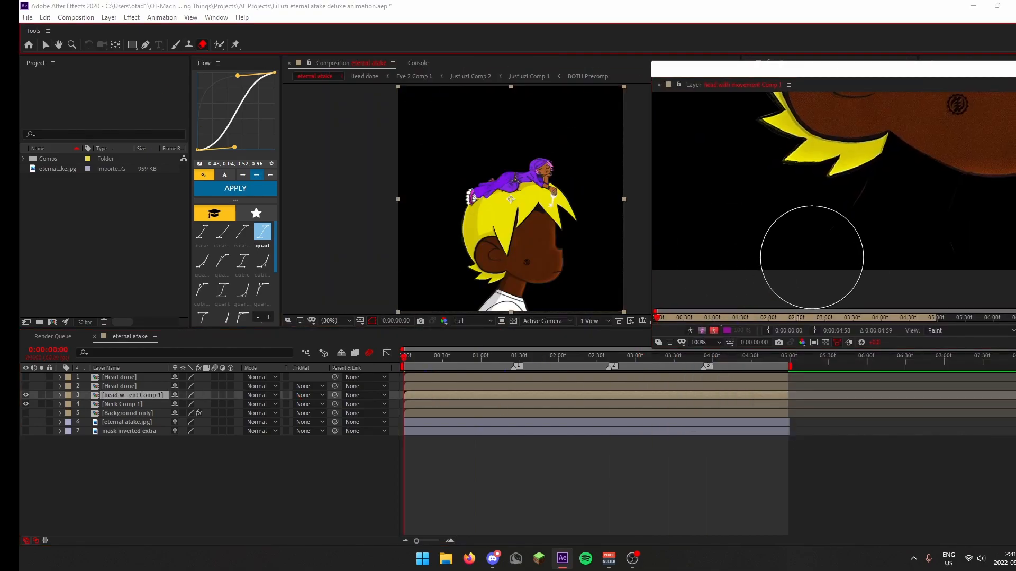
{"action": "left_click", "coordinate": [512, 357]}
{"action": "key", "text": "space"}
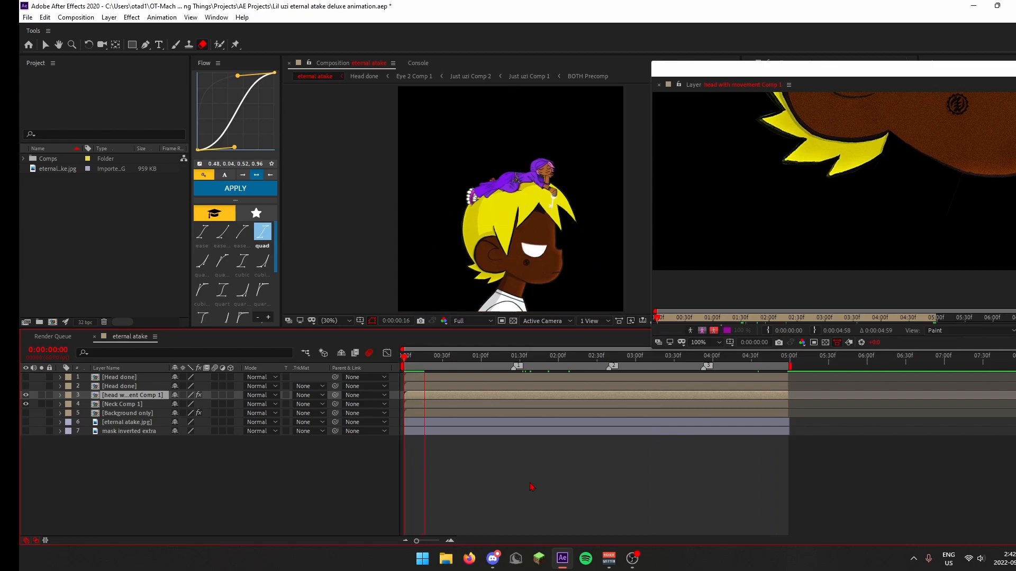
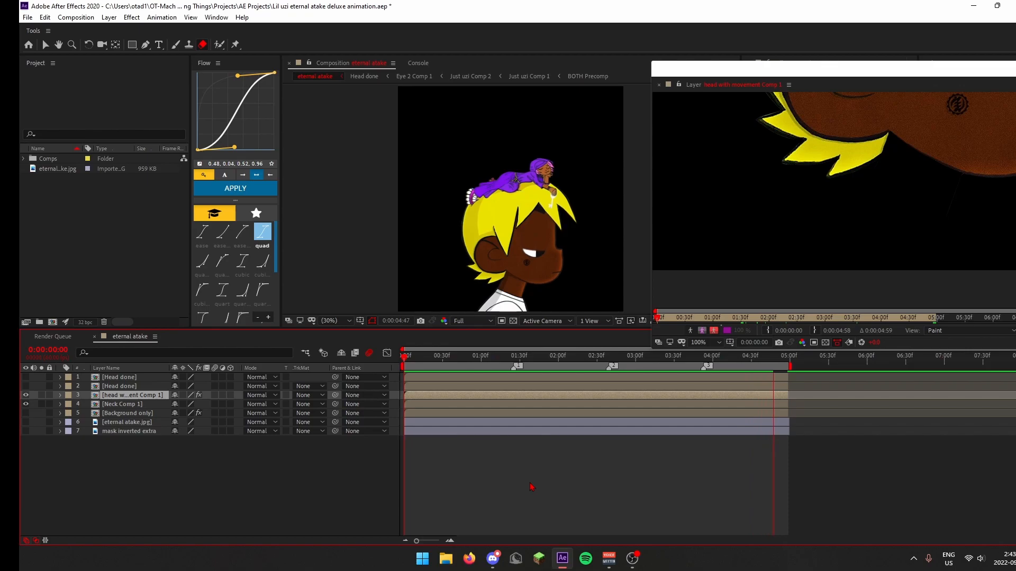
{"action": "key", "text": "space"}
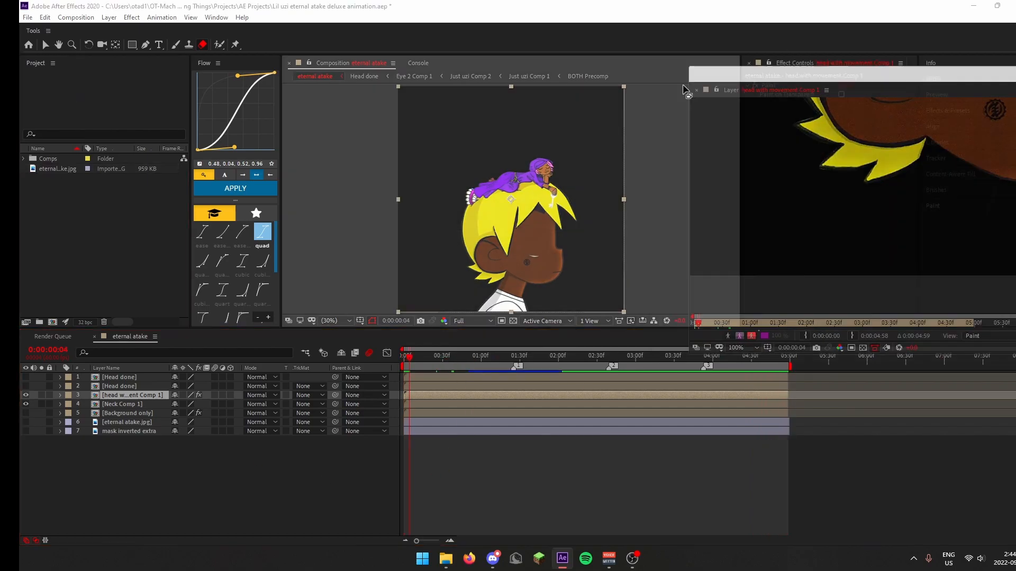
{"action": "key", "text": "space"}
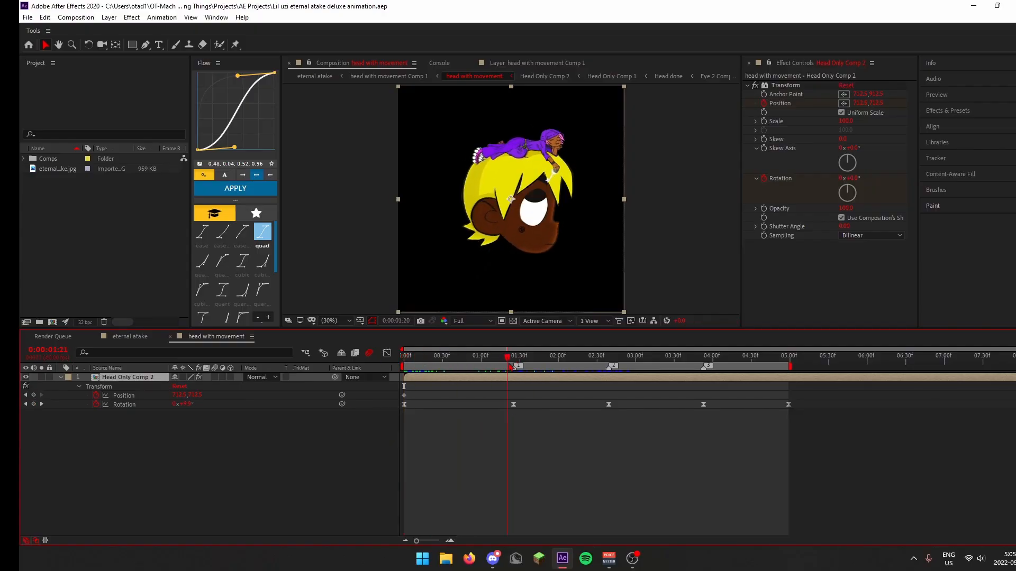
Set the rotation of Head Only Comp 2 to 7° at marker 1 in the head with movement composition
{"action": "left_click_drag", "start_coordinate": [509, 364], "coordinate": [514, 364]}
{"action": "left_click", "coordinate": [186, 404]}
{"action": "type", "text": "7"}
{"action": "key", "text": "Return"}
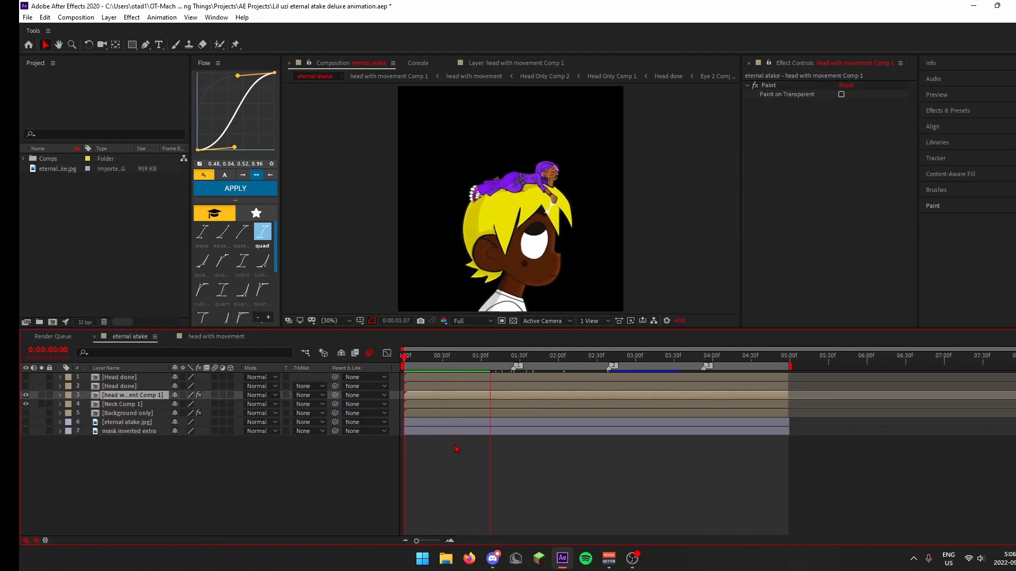
Inspect the head and neck join in the eternal atake composition, and pre-compose both layers as "Head and neck"
{"action": "scroll", "coordinate": [510, 212], "scroll_direction": "up", "scroll_amount": 3}
{"action": "key", "text": "shift+slash"}
{"action": "left_click_drag", "start_coordinate": [407, 358], "coordinate": [532, 362]}
{"action": "key", "text": "ctrl+shift+c"}
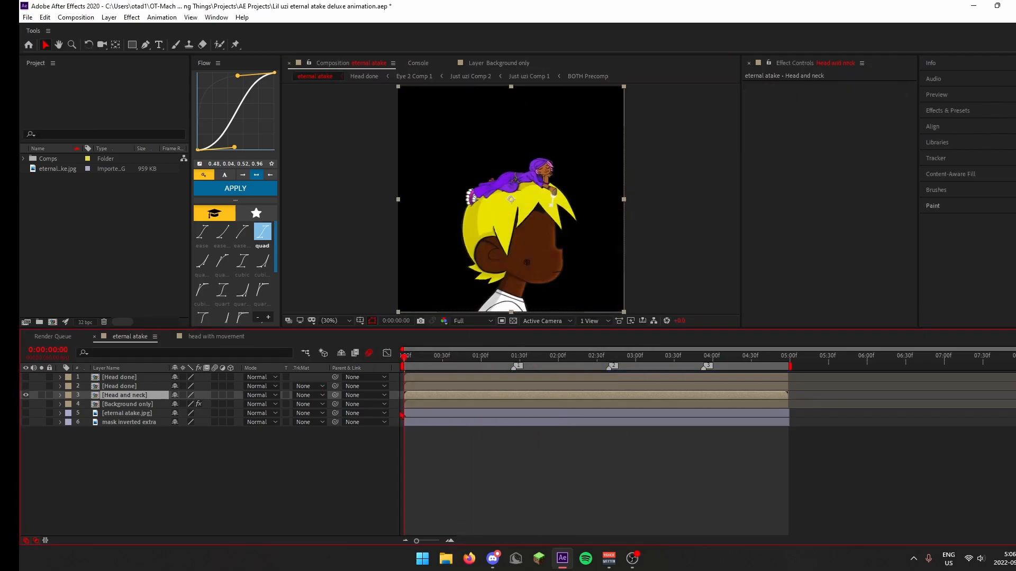
Preview the composition, show the Background only layer and hide the Head and neck layer
{"action": "key", "text": "space"}
{"action": "key", "text": "space"}
{"action": "left_click", "coordinate": [25, 404]}
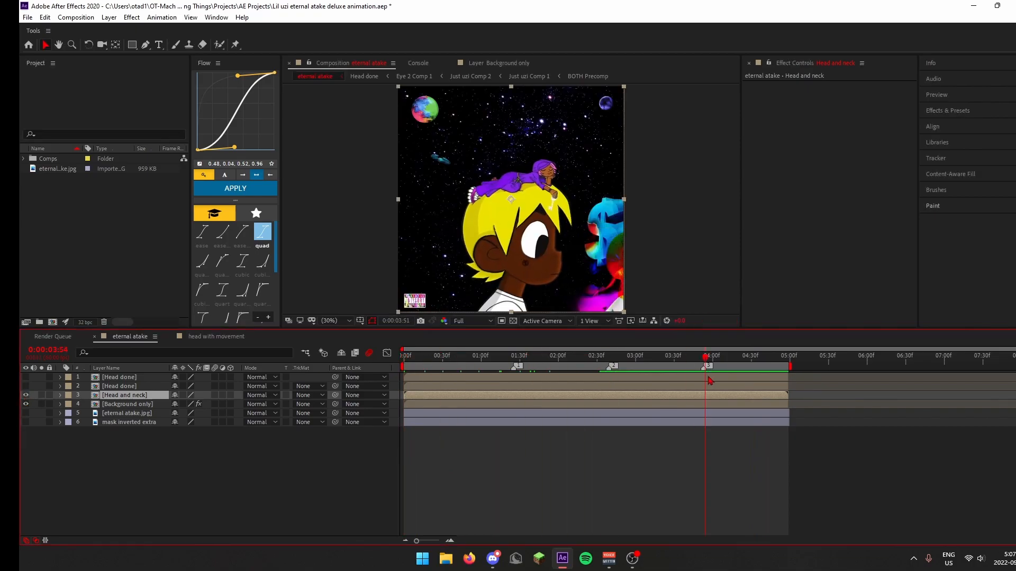
{"action": "left_click", "coordinate": [26, 395]}
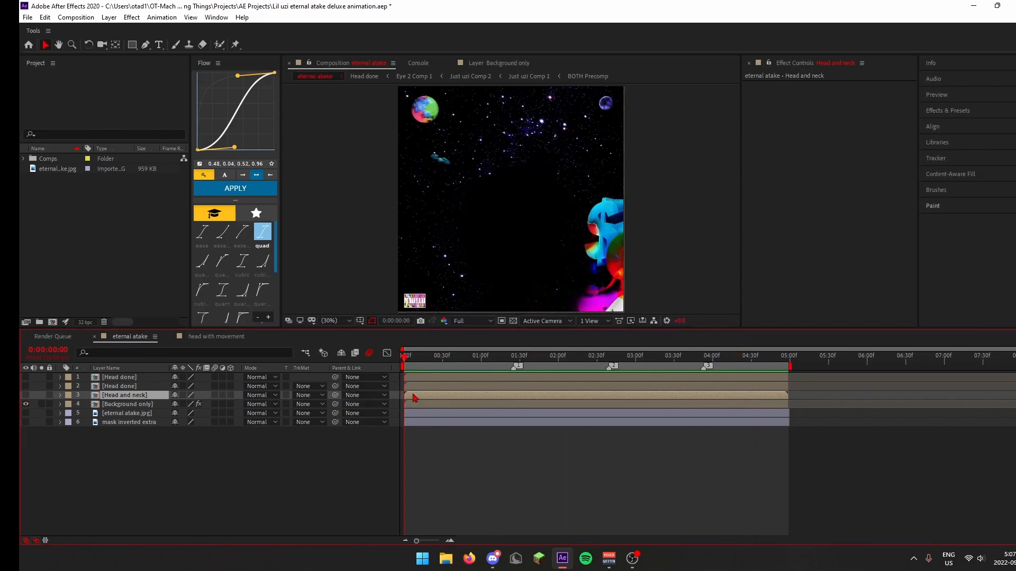
Try to outline a star area on a duplicate of the Background only layer and move it over the dark gap
{"action": "scroll", "coordinate": [528, 256], "scroll_direction": "up", "scroll_amount": 2}
{"action": "left_click", "coordinate": [429, 405]}
{"action": "key", "text": "ctrl+d"}
{"action": "key", "text": "g"}
{"action": "left_click", "coordinate": [460, 150]}
{"action": "left_click", "coordinate": [444, 163]}
{"action": "left_click", "coordinate": [438, 169]}
{"action": "left_click", "coordinate": [437, 187]}
{"action": "left_click", "coordinate": [439, 206]}
{"action": "left_click", "coordinate": [26, 413]}
{"action": "left_click", "coordinate": [26, 413]}
{"action": "key", "text": "v"}
{"action": "left_click_drag", "start_coordinate": [476, 196], "coordinate": [547, 205]}
Undo the attempted mask and move of the star patch
{"action": "key", "text": "ctrl+z"}
{"action": "left_click", "coordinate": [436, 406]}
{"action": "key", "text": "ctrl+z"}
{"action": "key", "text": "ctrl+z"}
{"action": "key", "text": "ctrl+z"}
{"action": "key", "text": "ctrl+z"}
{"action": "key", "text": "ctrl+z"}
{"action": "key", "text": "ctrl+z"}
{"action": "key", "text": "ctrl+z"}
{"action": "key", "text": "ctrl+z"}
{"action": "key", "text": "ctrl+z"}
{"action": "key", "text": "ctrl+z"}
{"action": "key", "text": "ctrl+z"}
{"action": "key", "text": "ctrl+z"}
{"action": "key", "text": "ctrl+z"}
{"action": "key", "text": "ctrl+z"}
{"action": "key", "text": "ctrl+z"}
{"action": "key", "text": "ctrl+z"}
{"action": "key", "text": "ctrl+z"}
{"action": "key", "text": "ctrl+z"}
{"action": "key", "text": "ctrl+z"}
{"action": "key", "text": "ctrl+z"}
Pre-compose the Background only duplicate, mask an area of stars in it, and move that patch over the dark gap
{"action": "key", "text": "ctrl+shift+c"}
{"action": "key", "text": "Return"}
{"action": "key", "text": "g"}
{"action": "left_click", "coordinate": [534, 135]}
{"action": "key", "text": "p"}
{"action": "left_click_drag", "start_coordinate": [179, 413], "coordinate": [325, 413]}
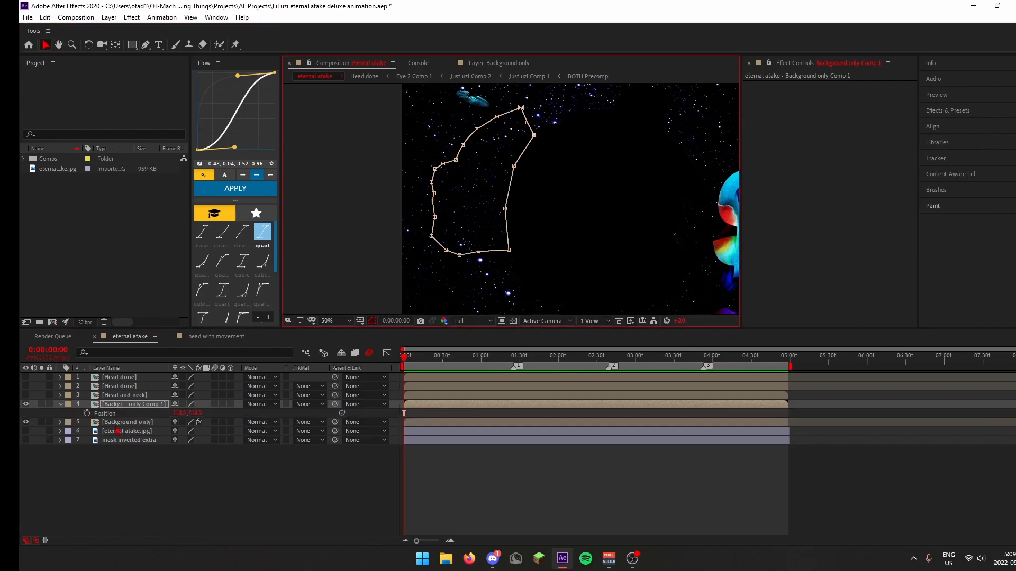
Reshape the star patch's mask so its outline blends with the surrounding stars and fits the dark gap
{"action": "left_click_drag", "start_coordinate": [529, 160], "coordinate": [521, 142]}
{"action": "left_click_drag", "start_coordinate": [536, 145], "coordinate": [515, 140]}
{"action": "left_click_drag", "start_coordinate": [565, 169], "coordinate": [570, 171]}
{"action": "left_click_drag", "start_coordinate": [575, 118], "coordinate": [575, 113]}
{"action": "scroll", "coordinate": [560, 158], "scroll_direction": "down", "scroll_amount": 2}
{"action": "left_click", "coordinate": [544, 296]}
{"action": "left_click", "coordinate": [132, 404]}
{"action": "left_click", "coordinate": [61, 404]}
{"action": "left_click", "coordinate": [61, 405]}
{"action": "left_click", "coordinate": [69, 414]}
{"action": "left_click_drag", "start_coordinate": [184, 440], "coordinate": [0, 414]}
{"action": "scroll", "coordinate": [550, 201], "scroll_direction": "up", "scroll_amount": 2}
Duplicate the masked star patch, rotate the copy 180°, and move it over the gap behind the face
{"action": "left_click", "coordinate": [61, 405]}
{"action": "left_click", "coordinate": [132, 404]}
{"action": "key", "text": "ctrl+d"}
{"action": "key", "text": "r"}
{"action": "left_click", "coordinate": [192, 414]}
{"action": "type", "text": "180"}
{"action": "key", "text": "Return"}
{"action": "key", "text": "p"}
{"action": "left_click_drag", "start_coordinate": [199, 413], "coordinate": [381, 411]}
{"action": "scroll", "coordinate": [598, 264], "scroll_direction": "up", "scroll_amount": 1}
{"action": "left_click", "coordinate": [25, 395]}
{"action": "left_click_drag", "start_coordinate": [179, 413], "coordinate": [155, 413]}
{"action": "left_click_drag", "start_coordinate": [198, 413], "coordinate": [232, 413]}
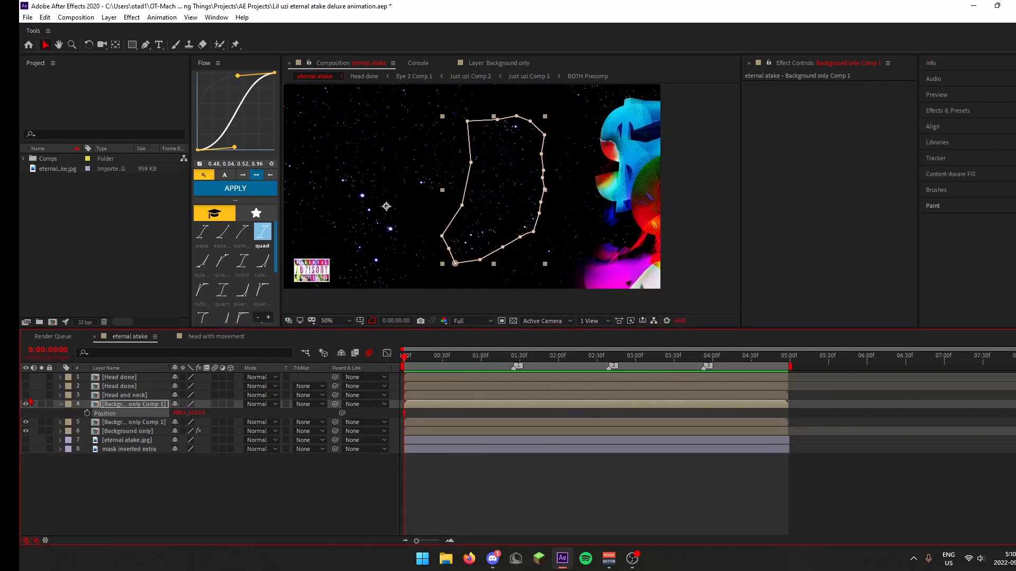
Reshape the rotated patch's mask against the head outline and hide the Head and neck layer again
{"action": "left_click_drag", "start_coordinate": [547, 194], "coordinate": [557, 186]}
{"action": "left_click_drag", "start_coordinate": [543, 207], "coordinate": [559, 204]}
{"action": "left_click_drag", "start_coordinate": [542, 217], "coordinate": [556, 221]}
{"action": "left_click_drag", "start_coordinate": [551, 153], "coordinate": [552, 218]}
{"action": "left_click_drag", "start_coordinate": [535, 191], "coordinate": [563, 213]}
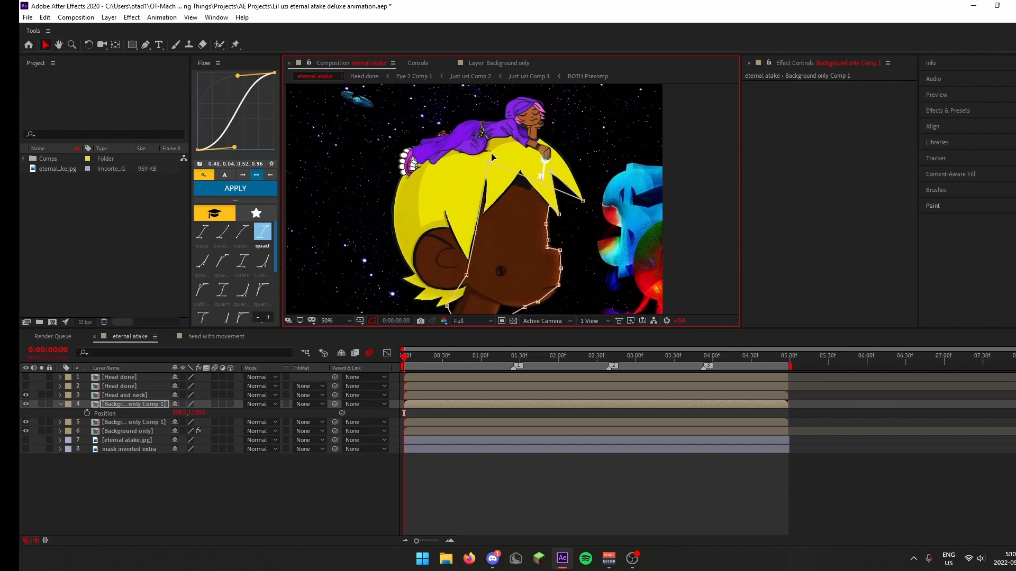
{"action": "left_click_drag", "start_coordinate": [561, 249], "coordinate": [553, 153]}
{"action": "left_click_drag", "start_coordinate": [487, 227], "coordinate": [493, 207]}
{"action": "left_click_drag", "start_coordinate": [474, 241], "coordinate": [502, 275]}
{"action": "left_click_drag", "start_coordinate": [453, 205], "coordinate": [546, 270]}
{"action": "left_click", "coordinate": [25, 395]}
Duplicate the Background only layer and mask another star area in it beside the remaining dark gap
{"action": "left_click", "coordinate": [438, 421]}
{"action": "left_click", "coordinate": [476, 431]}
{"action": "left_click", "coordinate": [481, 404]}
{"action": "left_click", "coordinate": [521, 422]}
{"action": "left_click", "coordinate": [566, 405]}
{"action": "left_click_drag", "start_coordinate": [618, 125], "coordinate": [600, 233]}
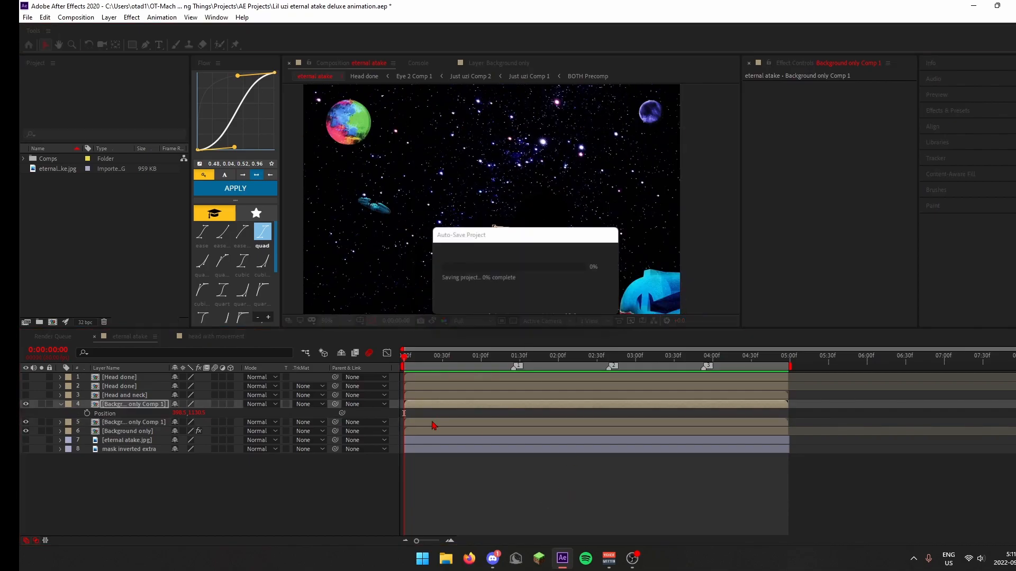
{"action": "left_click", "coordinate": [487, 422]}
{"action": "left_click", "coordinate": [451, 432]}
{"action": "key", "text": "ctrl+d"}
{"action": "left_click", "coordinate": [146, 45]}
{"action": "left_click", "coordinate": [583, 169]}
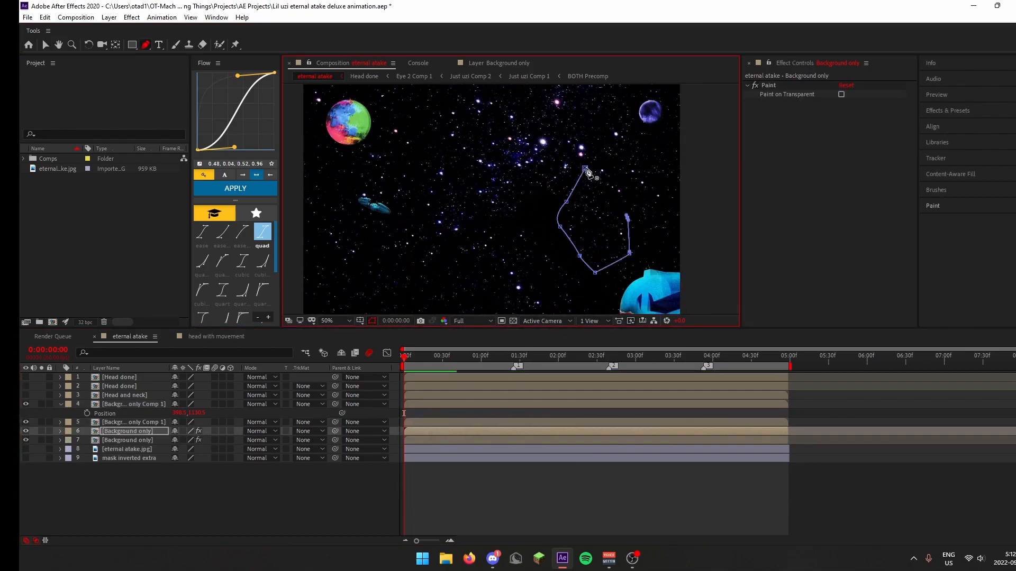
{"action": "left_click", "coordinate": [583, 169]}
Adjust the position of the newly masked background patch, pre-compose the Background only layer, and check the whole artwork
{"action": "key", "text": "p"}
{"action": "left_click_drag", "start_coordinate": [179, 440], "coordinate": [203, 440]}
{"action": "left_click", "coordinate": [768, 85]}
{"action": "key", "text": "ctrl+shift+c"}
{"action": "key", "text": "Return"}
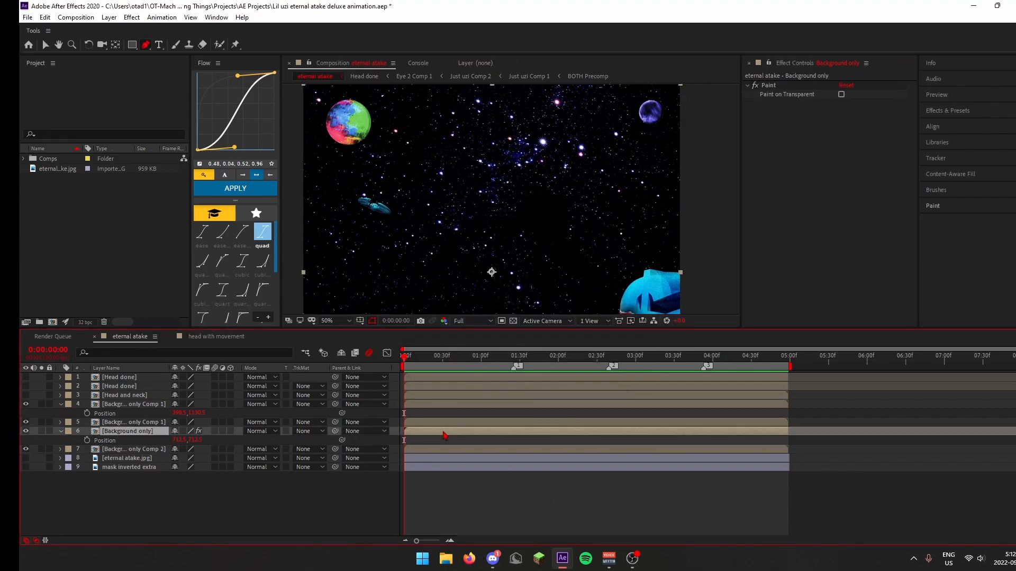
{"action": "key", "text": "p"}
{"action": "left_click", "coordinate": [338, 494]}
{"action": "scroll", "coordinate": [404, 306], "scroll_direction": "down", "scroll_amount": 2}
{"action": "left_click", "coordinate": [336, 321]}
{"action": "left_click", "coordinate": [332, 332]}
Pre-compose all the background and star patch layers together as "Background complete"
{"action": "key", "text": "u"}
{"action": "left_click", "coordinate": [135, 404]}
{"action": "left_click", "coordinate": [143, 431], "text": "shift"}
{"action": "key", "text": "ctrl+shift+c"}
{"action": "type", "text": "Background complete"}
{"action": "key", "text": "Return"}
{"action": "left_click", "coordinate": [296, 471]}
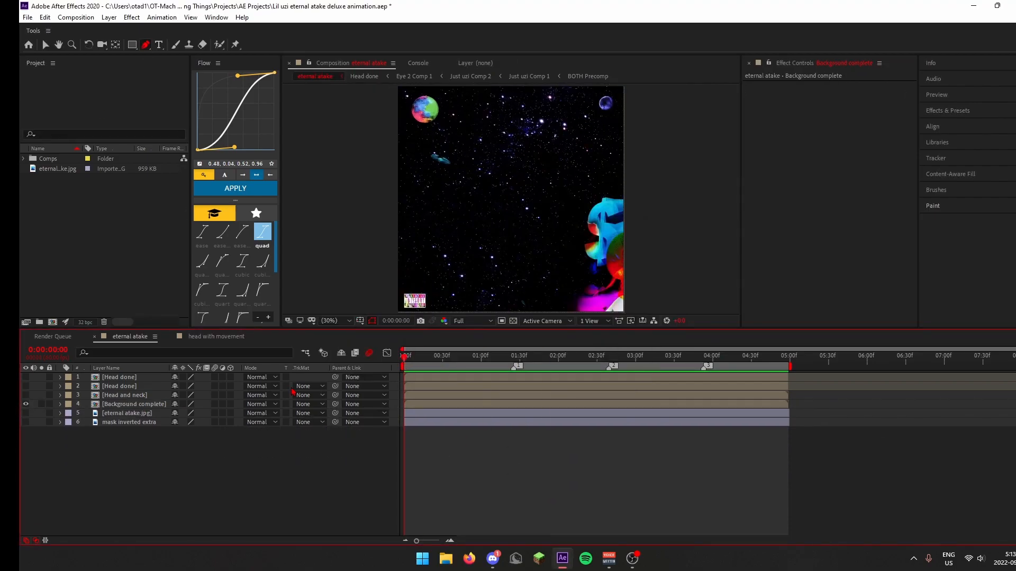
Preview the head over the finished background, and add a Transform effect with rotation keyframing to the Head and neck layer
{"action": "key", "text": "space"}
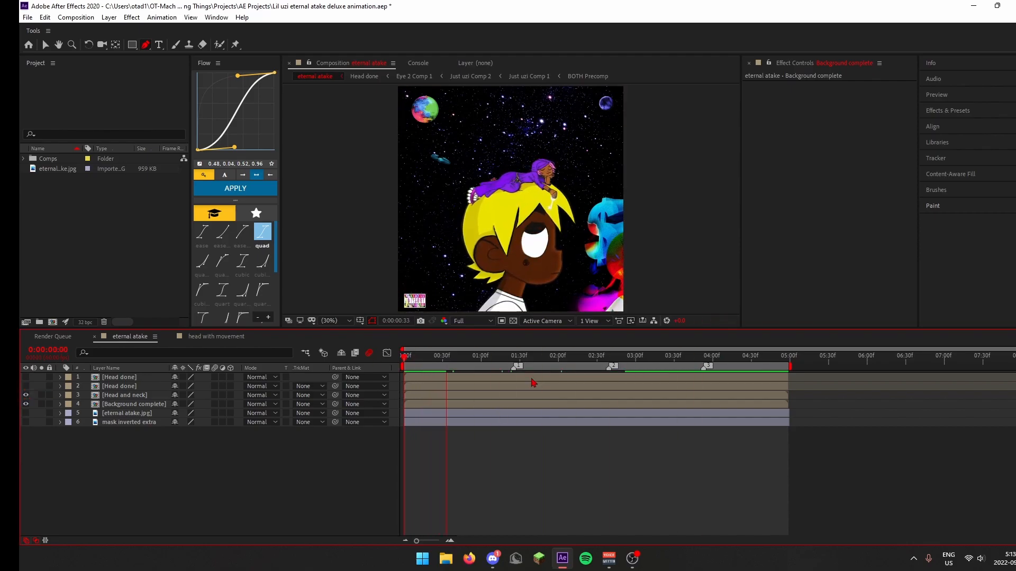
{"action": "key", "text": "space"}
{"action": "left_click", "coordinate": [591, 395]}
{"action": "key", "text": "ctrl+space"}
{"action": "type", "text": "tra"}
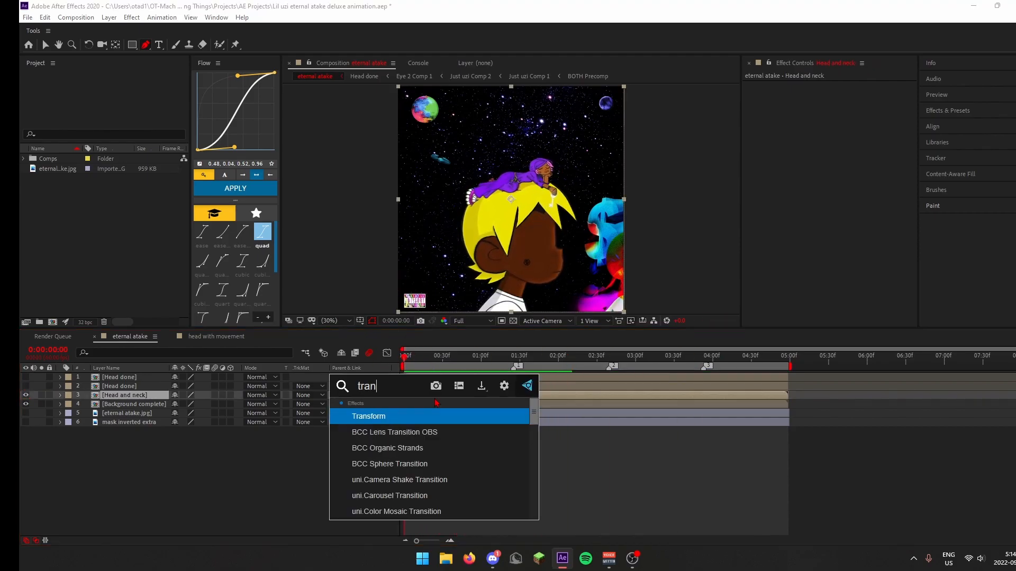
{"action": "key", "text": "Return"}
{"action": "left_click", "coordinate": [763, 179]}
{"action": "key", "text": "u"}
Keyframe the Head and neck layer's Transform rotation at marker 1 and set it to -3° at marker 2
{"action": "key", "text": "1"}
{"action": "left_click", "coordinate": [519, 460]}
{"action": "key", "text": "2"}
{"action": "left_click", "coordinate": [185, 413]}
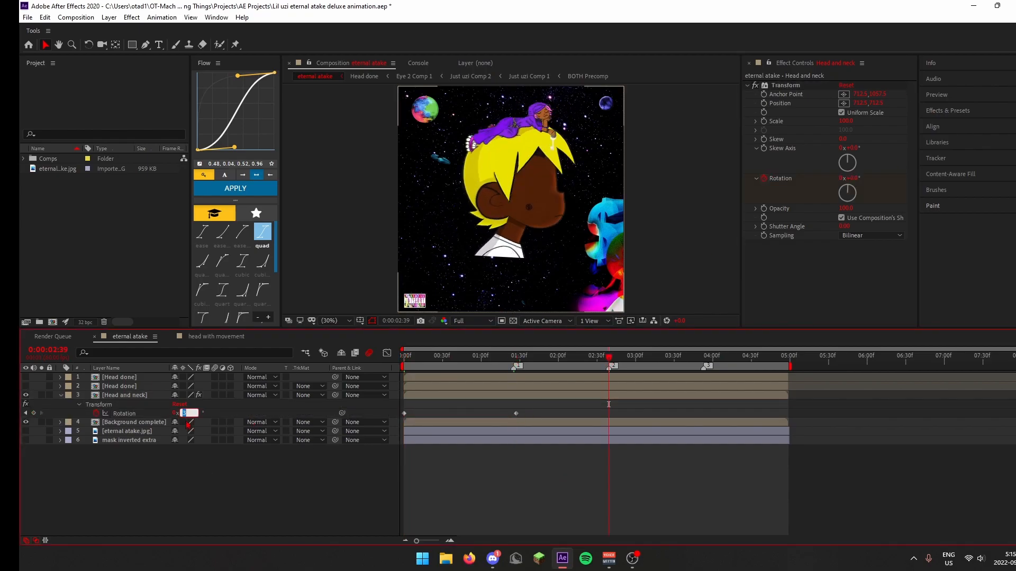
{"action": "type", "text": "-2"}
{"action": "key", "text": "Return"}
{"action": "left_click", "coordinate": [186, 413]}
{"action": "type", "text": "-3"}
{"action": "key", "text": "Return"}
Set the rotation to 3° at marker 3 and 0° at the composition's end, and align the middle keyframe with marker 2
{"action": "left_click", "coordinate": [703, 365]}
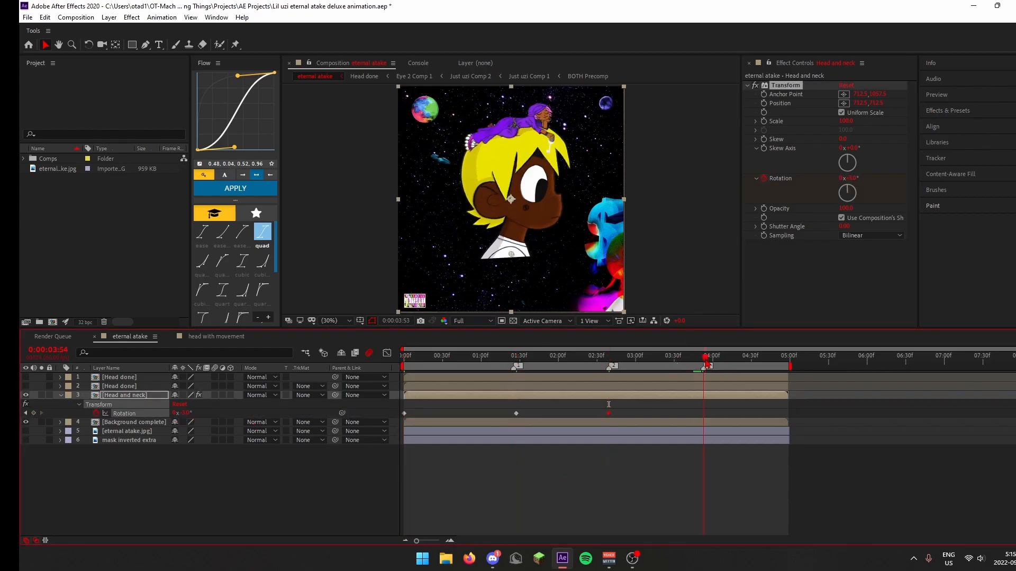
{"action": "left_click", "coordinate": [185, 413]}
{"action": "type", "text": "3"}
{"action": "key", "text": "Return"}
{"action": "left_click", "coordinate": [791, 365]}
{"action": "left_click", "coordinate": [185, 413]}
{"action": "type", "text": "0"}
{"action": "left_click_drag", "start_coordinate": [609, 414], "coordinate": [617, 416]}
{"action": "key", "text": "Home"}
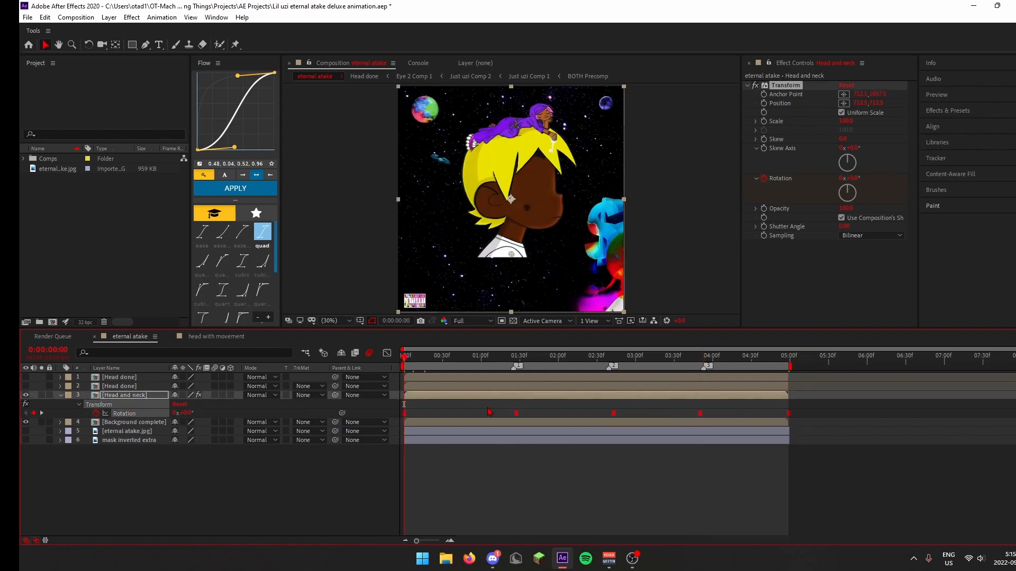
Pre-compose the rotating Head and neck layer and review its motion through the timeline
{"action": "key", "text": "ctrl+shift+c"}
{"action": "key", "text": "Return"}
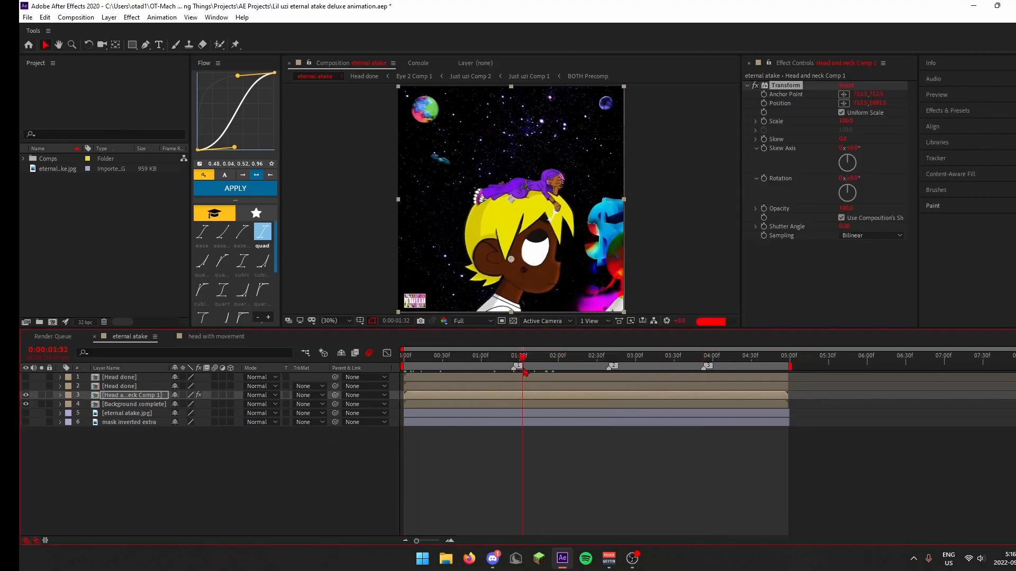
{"action": "left_click_drag", "start_coordinate": [665, 372], "coordinate": [812, 387]}
{"action": "key", "text": "Home"}
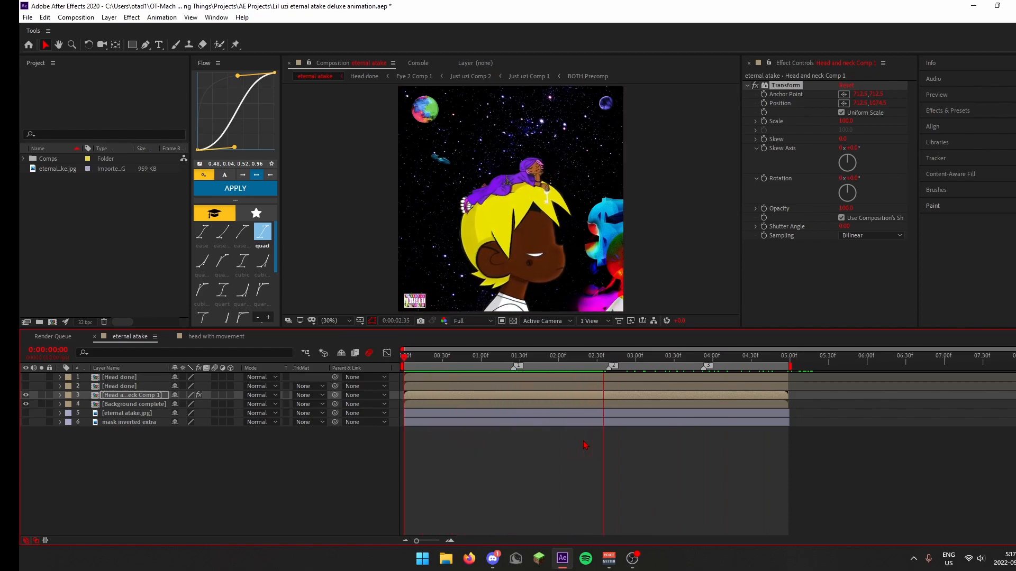
{"action": "left_click_drag", "start_coordinate": [450, 356], "coordinate": [578, 360]}
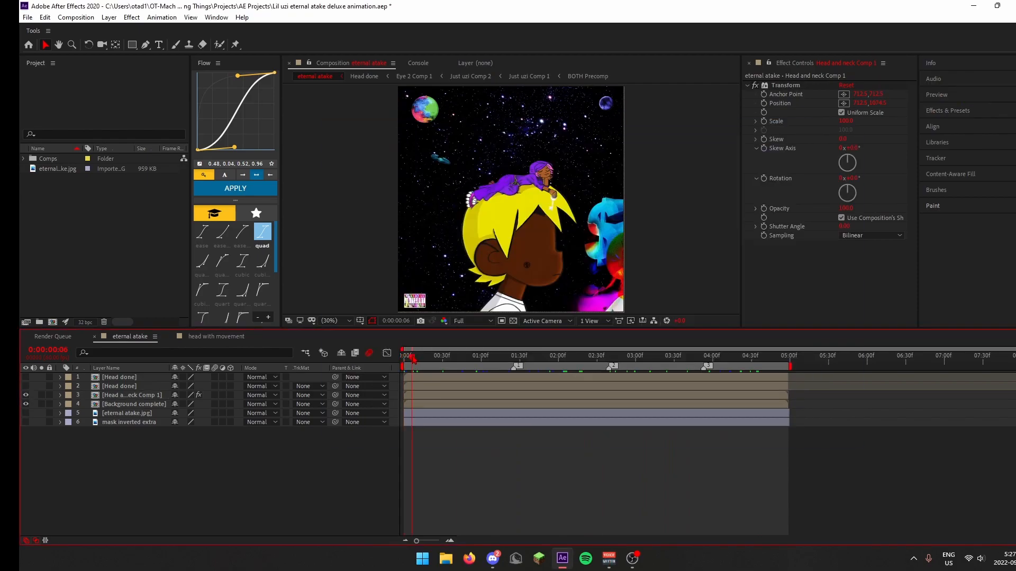
Duplicate the Background complete layer and mask the copy around the Parental Advisory label
{"action": "left_click", "coordinate": [134, 404]}
{"action": "key", "text": "ctrl+d"}
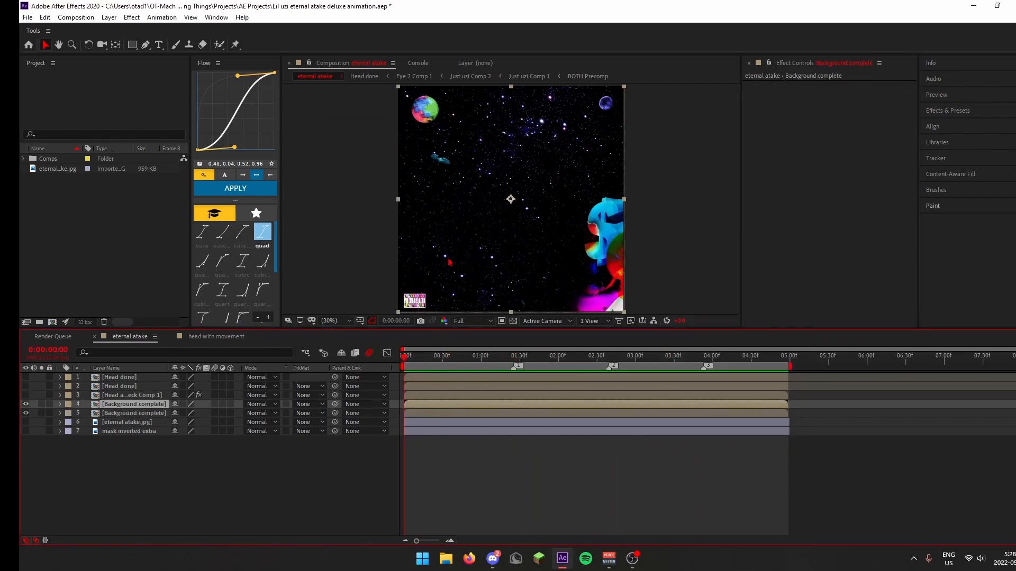
{"action": "left_click_drag", "start_coordinate": [305, 56], "coordinate": [267, 138]}
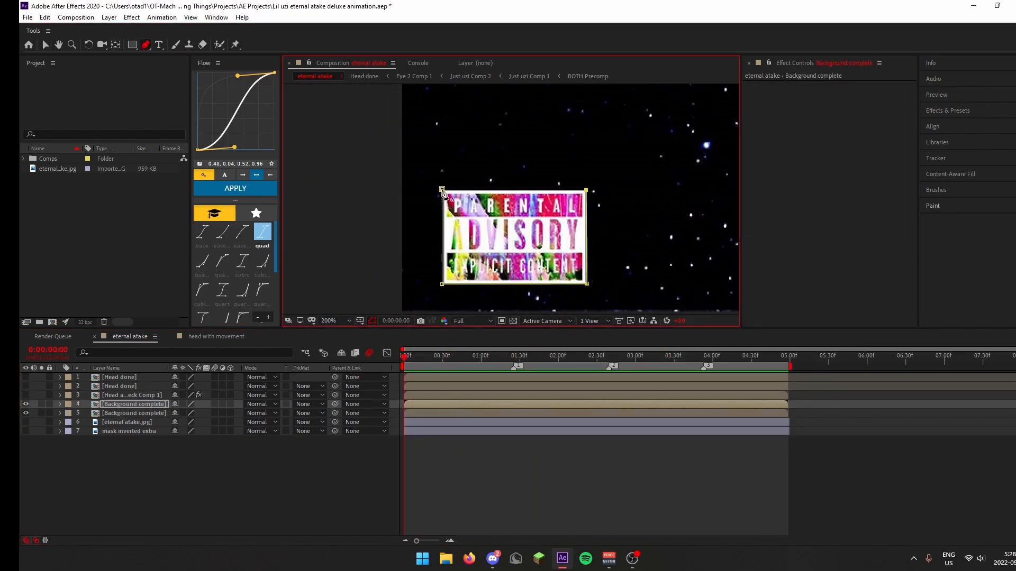
{"action": "left_click", "coordinate": [25, 414]}
{"action": "left_click", "coordinate": [430, 414]}
{"action": "left_click", "coordinate": [25, 413]}
Invert the label mask on a duplicate of the masked layer and rename the unmasked background layer "Background with logo"
{"action": "left_click", "coordinate": [134, 404]}
{"action": "key", "text": "ctrl+d"}
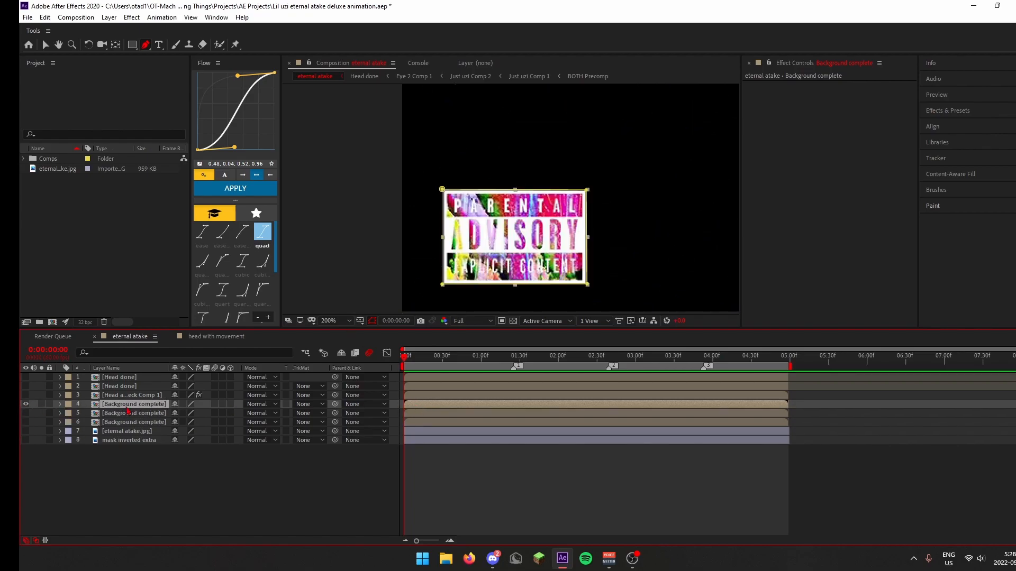
{"action": "left_click", "coordinate": [25, 413]}
{"action": "left_click", "coordinate": [61, 404]}
{"action": "left_click", "coordinate": [212, 422]}
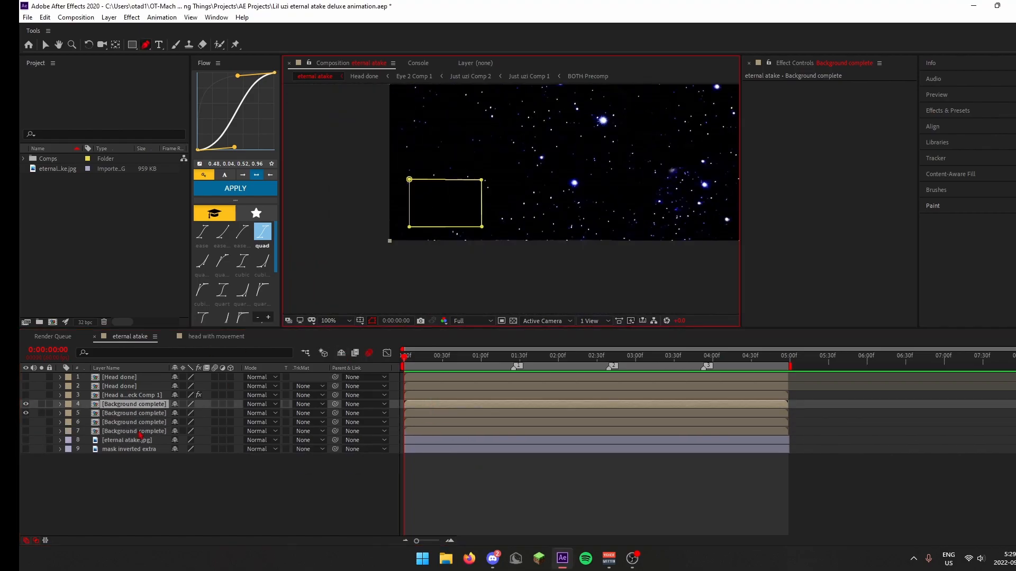
{"action": "key", "text": "Return"}
{"action": "type", "text": "Background with logo"}
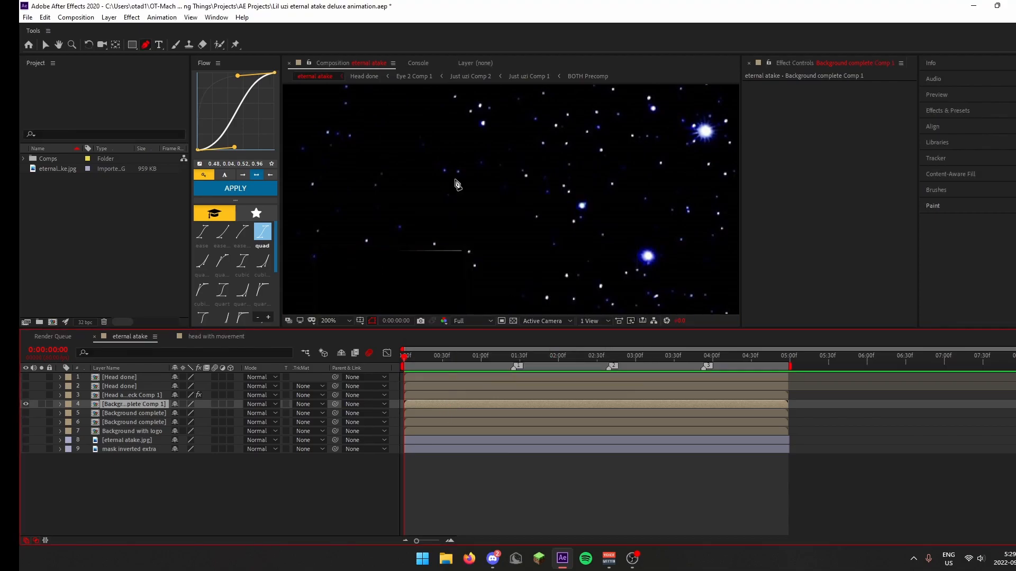
Duplicate the pre-composed star patch, rotate the copy 180°, and move it over the area where the label was removed
{"action": "key", "text": "ctrl+d"}
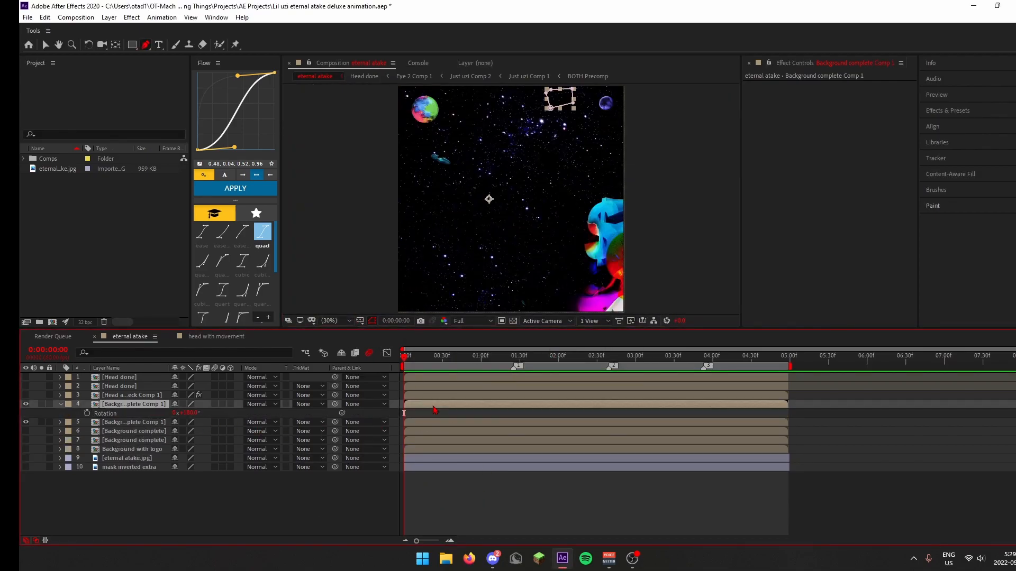
{"action": "key", "text": "p"}
{"action": "left_click_drag", "start_coordinate": [182, 413], "coordinate": [21, 413]}
{"action": "left_click_drag", "start_coordinate": [205, 413], "coordinate": [21, 413]}
{"action": "key", "text": "p"}
{"action": "left_click", "coordinate": [149, 413]}
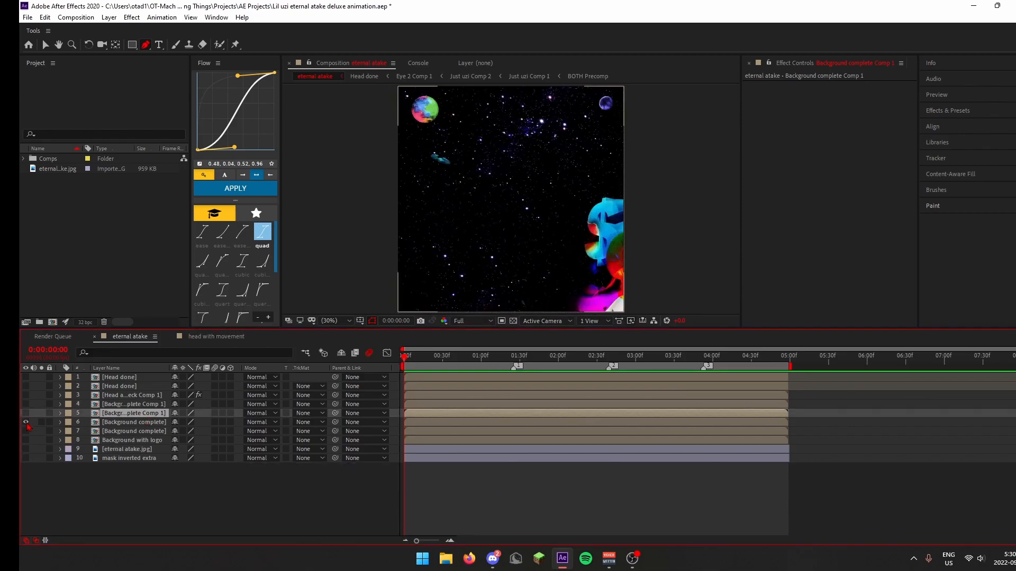
Delete the redundant Background complete layer and rename the layer holding the Parental Advisory label "Just logo"
{"action": "left_click", "coordinate": [25, 413]}
{"action": "left_click", "coordinate": [25, 404]}
{"action": "left_click", "coordinate": [157, 422]}
{"action": "key", "text": "Delete"}
{"action": "left_click", "coordinate": [26, 422]}
{"action": "left_click", "coordinate": [147, 422]}
Try to pre-compose the two hidden Background complete Comp 1 layers together
{"action": "left_click", "coordinate": [134, 404]}
{"action": "left_click", "coordinate": [133, 413], "text": "shift"}
{"action": "key", "text": "ctrl+shift+c"}
{"action": "type", "text": "Background complete fr"}
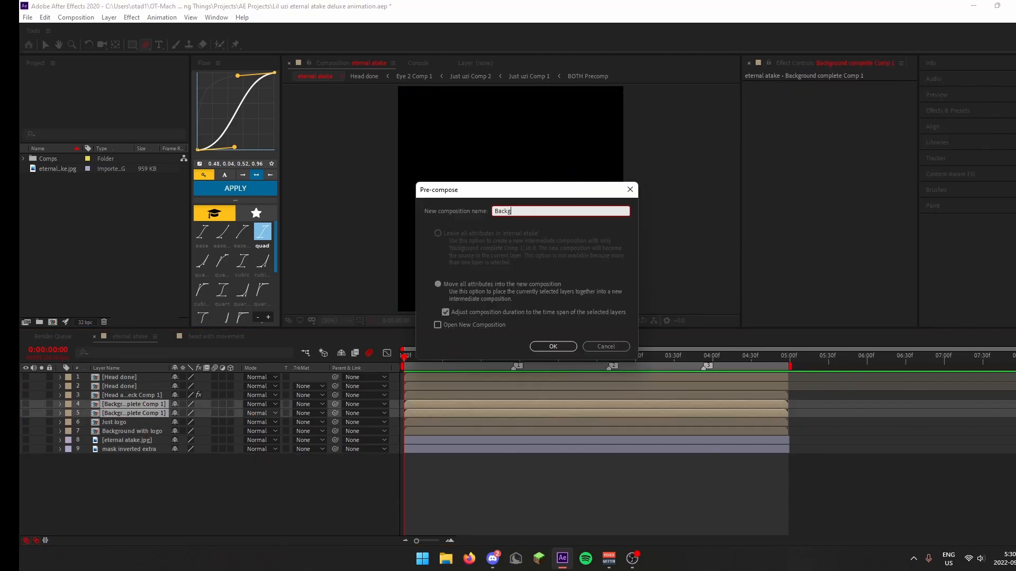
{"action": "key", "text": "Return"}
{"action": "key", "text": "ctrl+z"}
Pre-compose the two visible Background complete Comp 1 layers into a single composition named "background 2"
{"action": "key", "text": "ctrl+shift+c"}
{"action": "type", "text": "Background complete fr"}
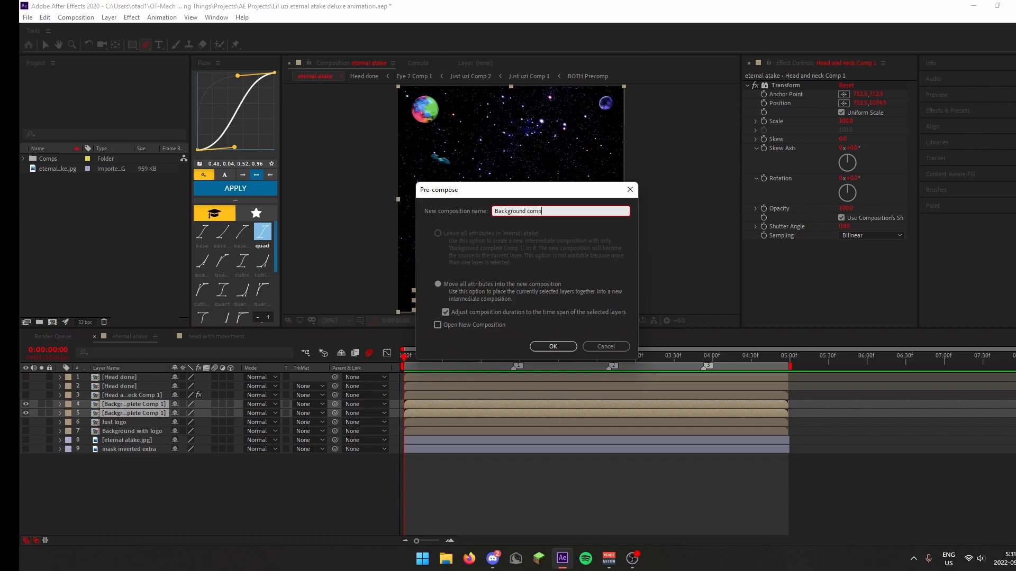
{"action": "key", "text": "Return"}
{"action": "left_click", "coordinate": [423, 407]}
{"action": "key", "text": "ctrl+shift+c"}
{"action": "type", "text": "background 2"}
{"action": "key", "text": "Return"}
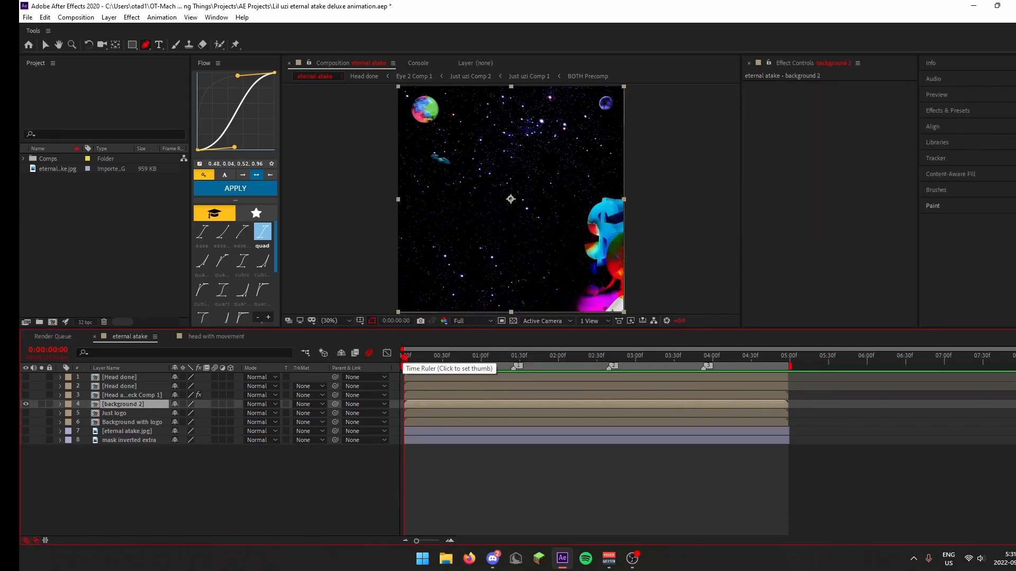
Rename the Background with logo layer to mark it as "not touched"
{"action": "left_click", "coordinate": [421, 425]}
{"action": "key", "text": "Return"}
{"action": "left_click", "coordinate": [445, 407]}
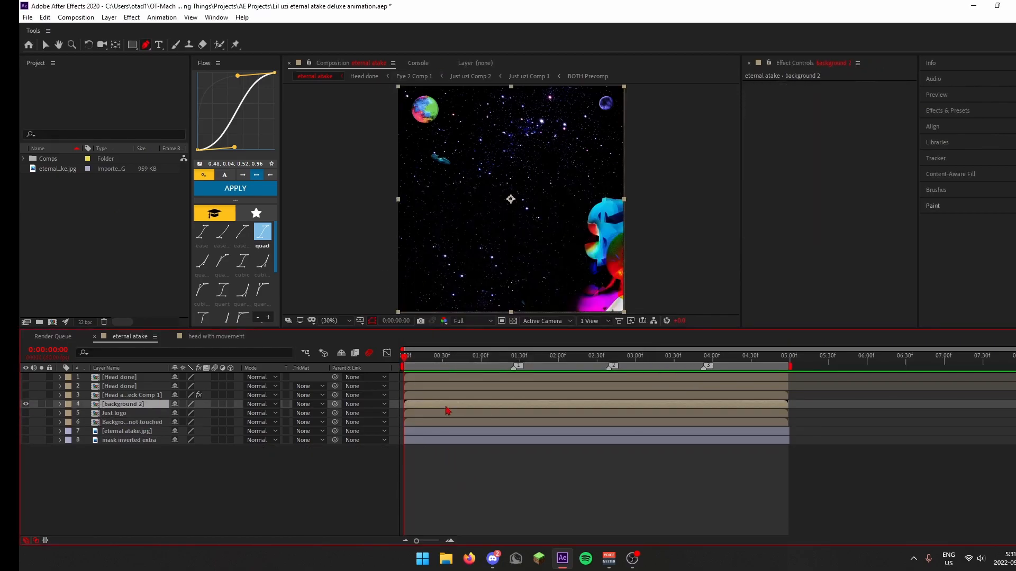
Duplicate the background 2 layer and start a Pen mask along the left and lower-left edge of the multicoloured planet
{"action": "key", "text": "ctrl+d"}
{"action": "scroll", "coordinate": [423, 109], "scroll_direction": "up", "scroll_amount": 4}
{"action": "left_click", "coordinate": [537, 147]}
{"action": "left_click_drag", "start_coordinate": [507, 197], "coordinate": [504, 220]}
{"action": "left_click_drag", "start_coordinate": [512, 255], "coordinate": [511, 252]}
{"action": "left_click_drag", "start_coordinate": [541, 289], "coordinate": [552, 299]}
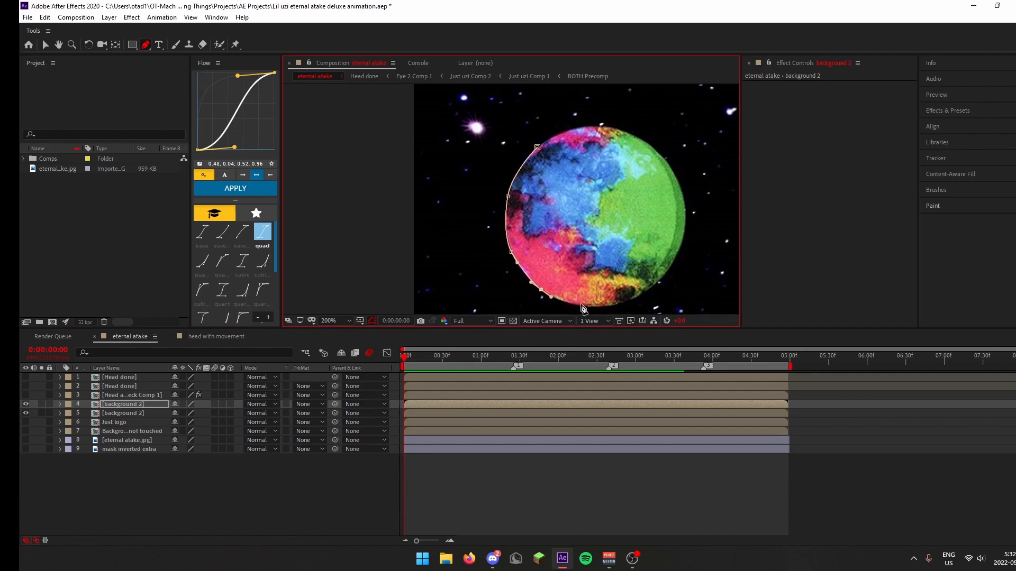
Continue the planet mask along its bottom and right side and over its top edge
{"action": "scroll", "coordinate": [582, 310], "scroll_direction": "up", "scroll_amount": 1}
{"action": "left_click_drag", "start_coordinate": [550, 231], "coordinate": [574, 236]}
{"action": "left_click_drag", "start_coordinate": [635, 236], "coordinate": [655, 231]}
{"action": "left_click_drag", "start_coordinate": [625, 234], "coordinate": [638, 234]}
{"action": "left_click_drag", "start_coordinate": [652, 207], "coordinate": [695, 243]}
{"action": "key", "text": "space"}
{"action": "left_click_drag", "start_coordinate": [570, 159], "coordinate": [546, 149]}
{"action": "left_click_drag", "start_coordinate": [493, 145], "coordinate": [408, 176]}
{"action": "left_click", "coordinate": [386, 187]}
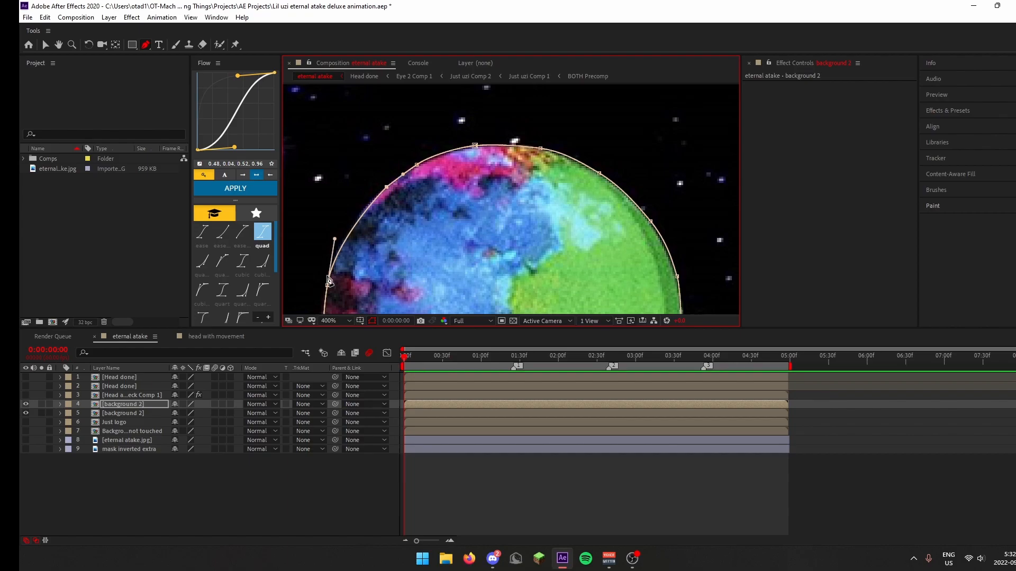
Close the mask around the multicoloured planet and hide the background 2 layer beneath it
{"action": "key", "text": "space"}
{"action": "left_click_drag", "start_coordinate": [378, 304], "coordinate": [435, 132]}
{"action": "left_click_drag", "start_coordinate": [447, 285], "coordinate": [462, 261]}
{"action": "left_click", "coordinate": [462, 262]}
{"action": "scroll", "coordinate": [461, 261], "scroll_direction": "down", "scroll_amount": 4}
{"action": "left_click", "coordinate": [25, 413]}
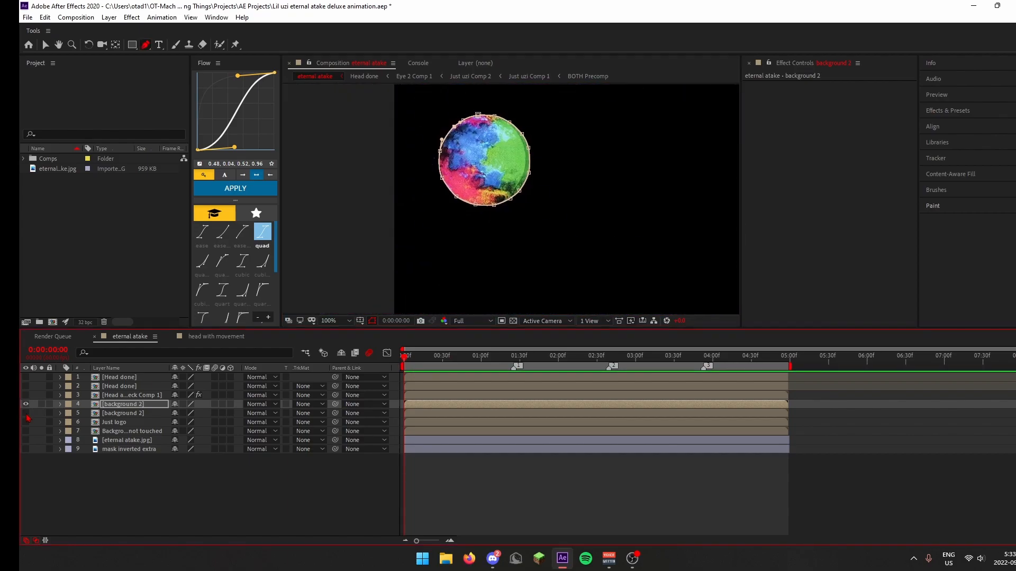
Duplicate the masked planet layer, invert the mask on one copy, and rename the other copy "Just planet"
{"action": "key", "text": "ctrl+d"}
{"action": "left_click", "coordinate": [60, 404]}
{"action": "left_click", "coordinate": [67, 413]}
{"action": "left_click", "coordinate": [122, 413]}
{"action": "key", "text": "Return"}
{"action": "type", "text": "Just planet"}
{"action": "key", "text": "Return"}
{"action": "left_click", "coordinate": [427, 405]}
{"action": "left_click", "coordinate": [25, 413]}
Pre-compose the background 2 layer with the planet cut out as "background 2 Comp 1"
{"action": "left_click", "coordinate": [510, 469]}
{"action": "key", "text": "space"}
{"action": "left_click_drag", "start_coordinate": [492, 233], "coordinate": [503, 210]}
{"action": "left_click", "coordinate": [423, 405]}
{"action": "key", "text": "ctrl+shift+c"}
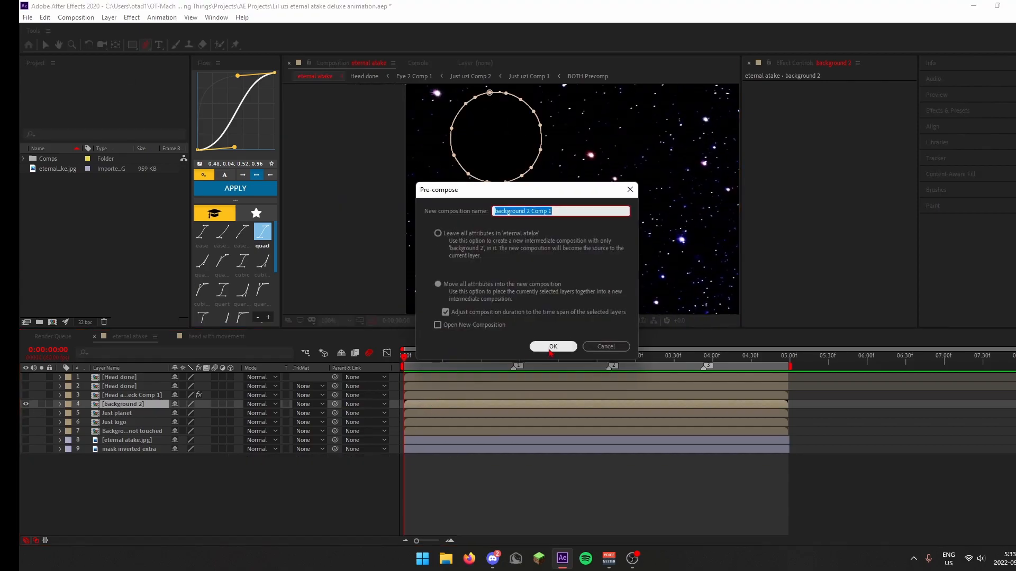
{"action": "key", "text": "Return"}
Duplicate background 2 Comp 1 and mask a roughly rectangular star patch larger than the planet hole
{"action": "key", "text": "ctrl+d"}
{"action": "left_click", "coordinate": [534, 139]}
{"action": "left_click", "coordinate": [535, 247]}
{"action": "left_click", "coordinate": [688, 254]}
{"action": "left_click", "coordinate": [685, 100]}
{"action": "left_click", "coordinate": [534, 93]}
{"action": "left_click", "coordinate": [534, 138]}
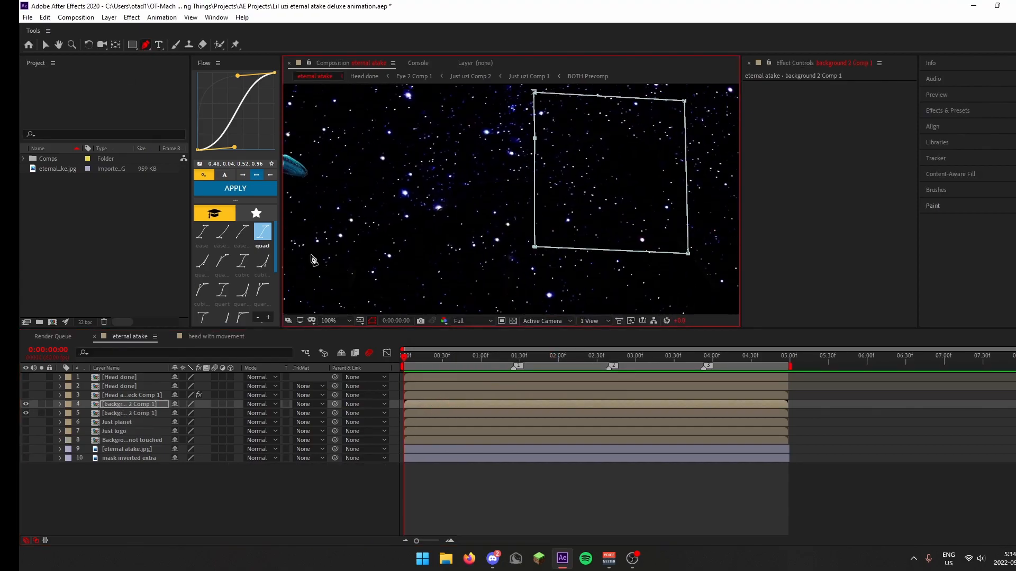
Move the masked star patch over the hole left by the multicoloured planet
{"action": "scroll", "coordinate": [630, 296], "scroll_direction": "down", "scroll_amount": 1}
{"action": "key", "text": "p"}
{"action": "left_click_drag", "start_coordinate": [28, 394], "coordinate": [68, 395]}
{"action": "left_click", "coordinate": [548, 484]}
{"action": "left_click", "coordinate": [552, 405]}
{"action": "key", "text": "p"}
{"action": "left_click", "coordinate": [556, 484]}
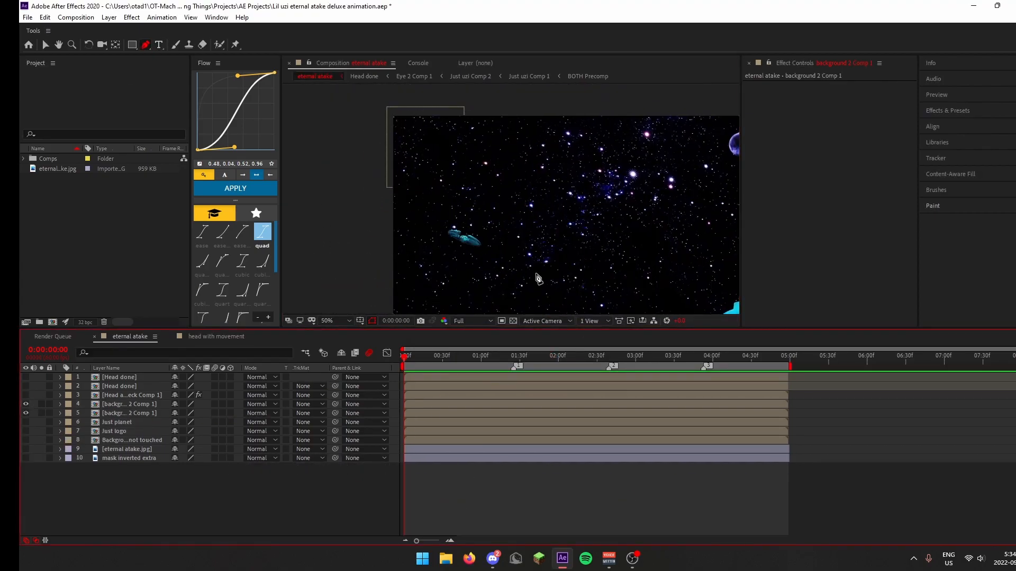
Pre-compose the star patch and the background 2 Comp 1 layer together as "background 3"
{"action": "key", "text": "shift+slash"}
{"action": "left_click", "coordinate": [431, 406]}
{"action": "left_click", "coordinate": [429, 414], "text": "shift"}
{"action": "key", "text": "ctrl+shift+c"}
{"action": "key", "text": "Return"}
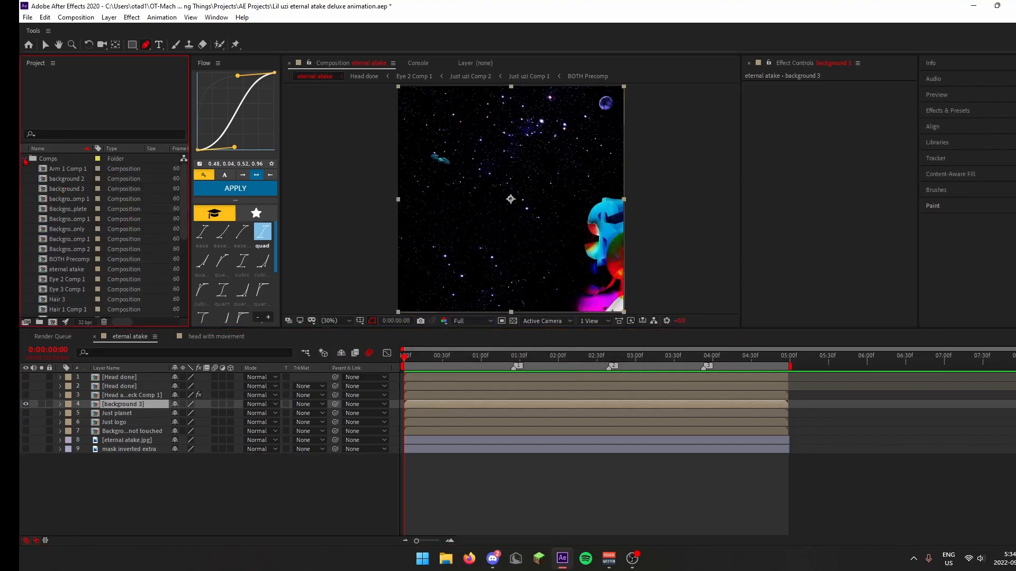
Duplicate the background 3 layer and start a Pen mask down the left side of the purple planet
{"action": "left_click", "coordinate": [426, 405]}
{"action": "left_click", "coordinate": [45, 18]}
{"action": "left_click", "coordinate": [69, 155]}
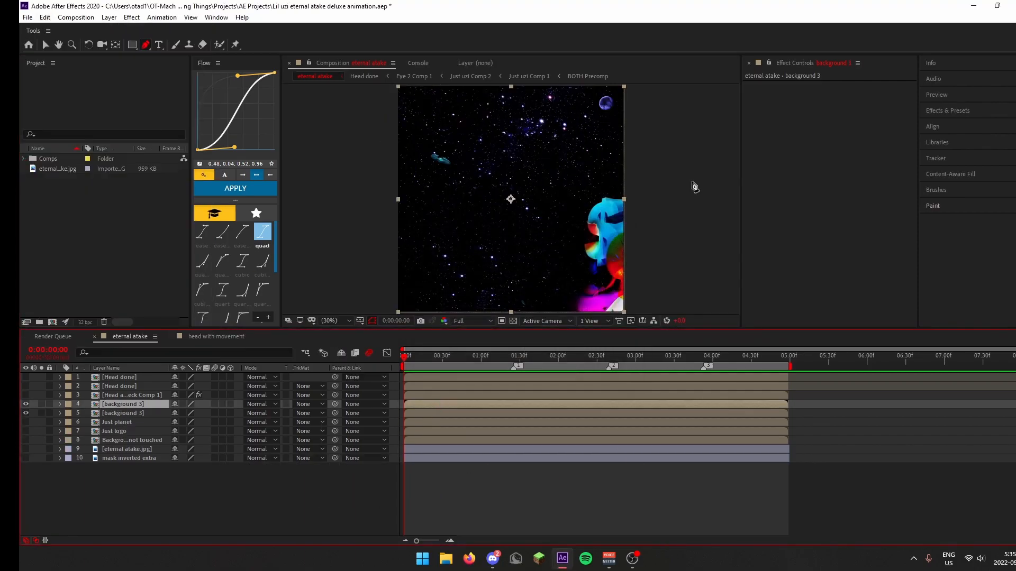
{"action": "scroll", "coordinate": [614, 95], "scroll_direction": "up", "scroll_amount": 5}
{"action": "left_click", "coordinate": [441, 140]}
{"action": "left_click", "coordinate": [410, 269]}
{"action": "left_click", "coordinate": [432, 296]}
{"action": "left_click_drag", "start_coordinate": [441, 305], "coordinate": [426, 242]}
Trace the mask along the purple planet's bottom and right side and close it around the planet
{"action": "left_click", "coordinate": [456, 250]}
{"action": "left_click", "coordinate": [496, 251]}
{"action": "left_click", "coordinate": [530, 235]}
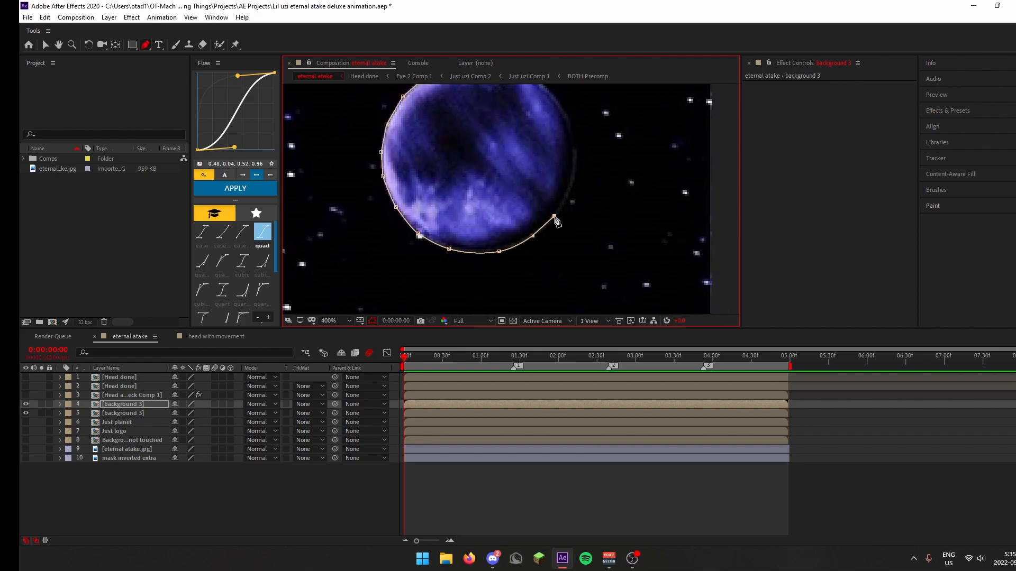
{"action": "left_click", "coordinate": [552, 215]}
{"action": "left_click", "coordinate": [570, 179]}
{"action": "left_click", "coordinate": [463, 152]}
Duplicate the masked purple planet layer, invert the mask on one copy, and rename the other "Just planet 2"
{"action": "scroll", "coordinate": [466, 158], "scroll_direction": "down", "scroll_amount": 1}
{"action": "left_click", "coordinate": [25, 413]}
{"action": "key", "text": "ctrl+d"}
{"action": "left_click", "coordinate": [60, 404]}
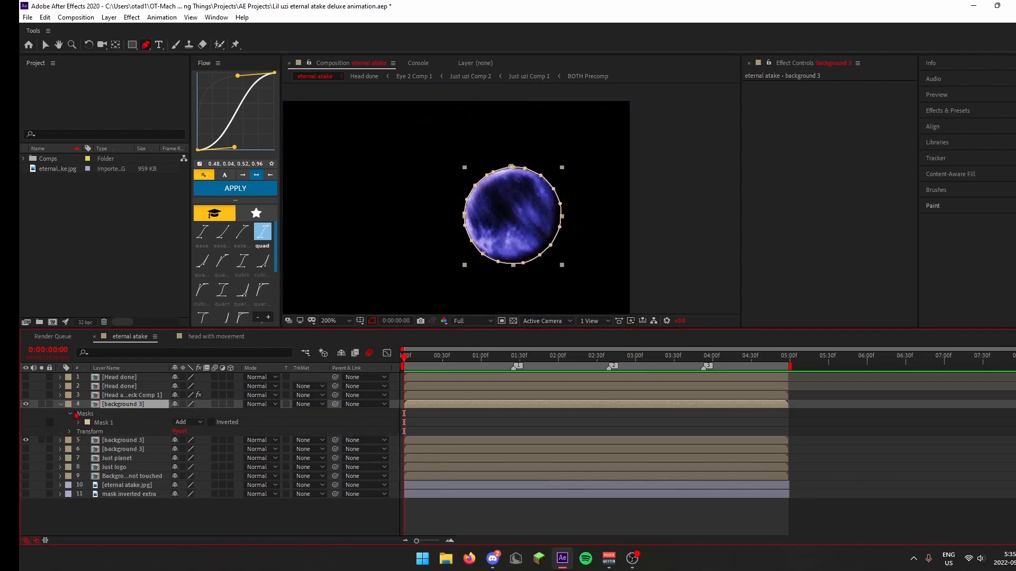
{"action": "left_click", "coordinate": [122, 413]}
{"action": "key", "text": "Return"}
{"action": "type", "text": "Just planet 2"}
{"action": "key", "text": "Return"}
Duplicate the background 3 layer with the cut-out and try to mask a rectangular star patch beside the hole
{"action": "key", "text": "ctrl+d"}
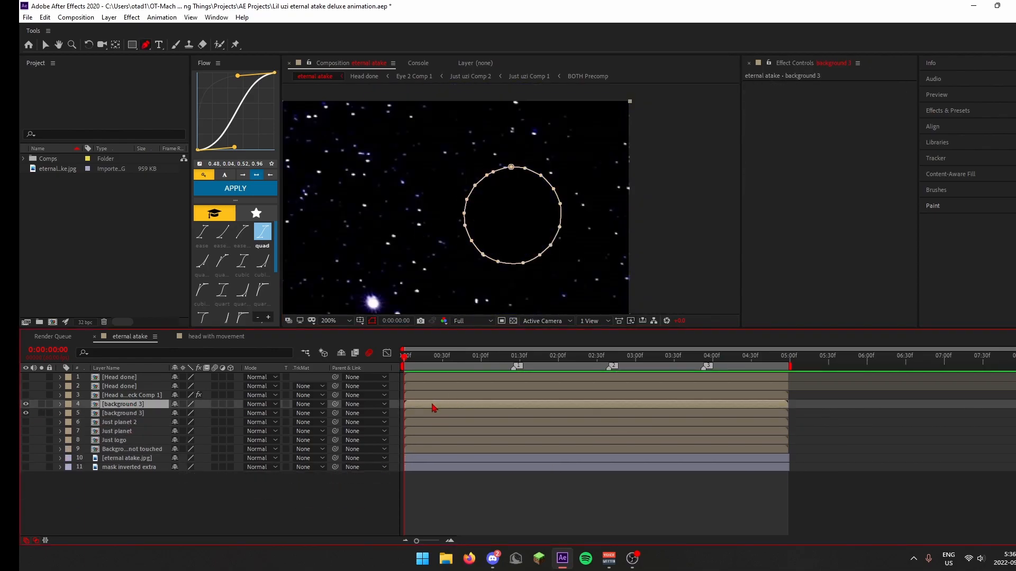
{"action": "left_click", "coordinate": [399, 137]}
{"action": "left_click", "coordinate": [397, 257]}
{"action": "left_click", "coordinate": [547, 260]}
{"action": "left_click", "coordinate": [543, 125]}
{"action": "left_click", "coordinate": [399, 137]}
{"action": "key", "text": "shift+slash"}
Pre-compose each of the two background 3 layers separately
{"action": "left_click", "coordinate": [447, 404]}
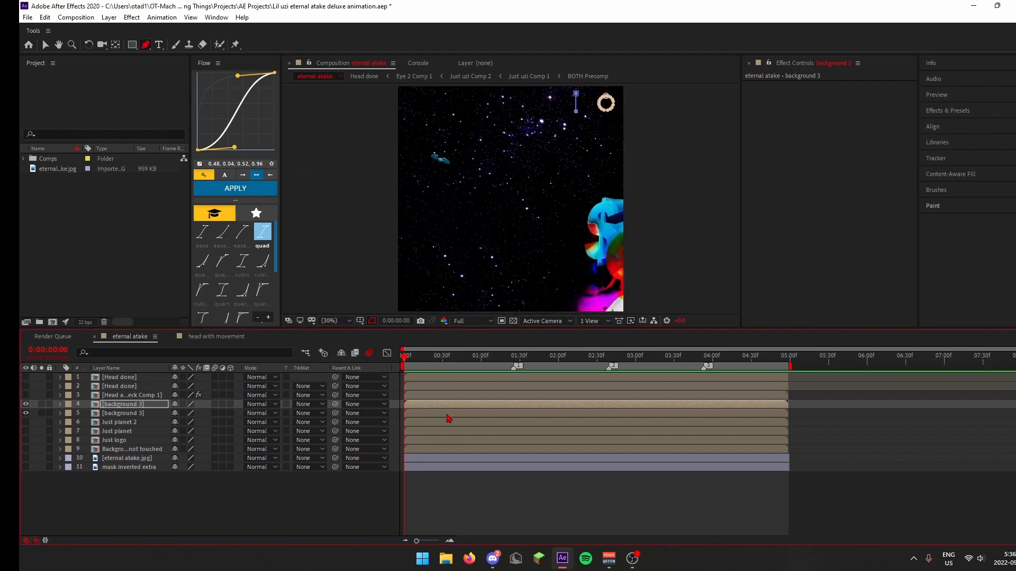
{"action": "key", "text": "ctrl+shift+c"}
{"action": "key", "text": "Return"}
{"action": "left_click", "coordinate": [447, 413]}
{"action": "key", "text": "ctrl+shift+c"}
{"action": "key", "text": "Return"}
Mask a rectangular star patch on background 3 Comp 1 and move it over the purple planet's hole
{"action": "left_click", "coordinate": [447, 405]}
{"action": "left_click", "coordinate": [453, 216]}
{"action": "left_click", "coordinate": [451, 244]}
{"action": "left_click", "coordinate": [494, 247]}
{"action": "left_click", "coordinate": [497, 214]}
{"action": "left_click", "coordinate": [454, 215]}
{"action": "key", "text": "p"}
{"action": "mouse_move", "coordinate": [181, 413]}
{"action": "left_mouse_down"}
{"action": "mouse_move", "coordinate": [222, 413]}
{"action": "mouse_move", "coordinate": [179, 413]}
{"action": "left_mouse_up"}
{"action": "left_click", "coordinate": [476, 510]}
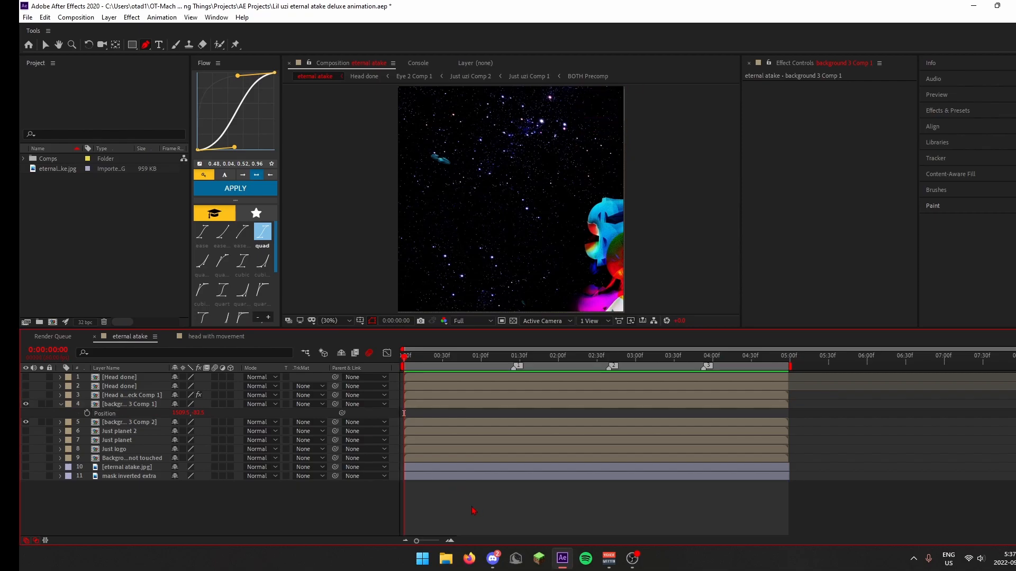
Pre-compose the star patch and the background 3 Comp 2 layer together as "background 4"
{"action": "left_click", "coordinate": [447, 404]}
{"action": "left_click", "coordinate": [447, 423], "text": "shift"}
{"action": "key", "text": "ctrl+shift+c"}
{"action": "key", "text": "Return"}
Duplicate the background 4 layer and start a Pen mask along the top edge of the blue figure
{"action": "scroll", "coordinate": [578, 249], "scroll_direction": "up", "scroll_amount": 3}
{"action": "left_click_drag", "start_coordinate": [629, 296], "coordinate": [533, 195]}
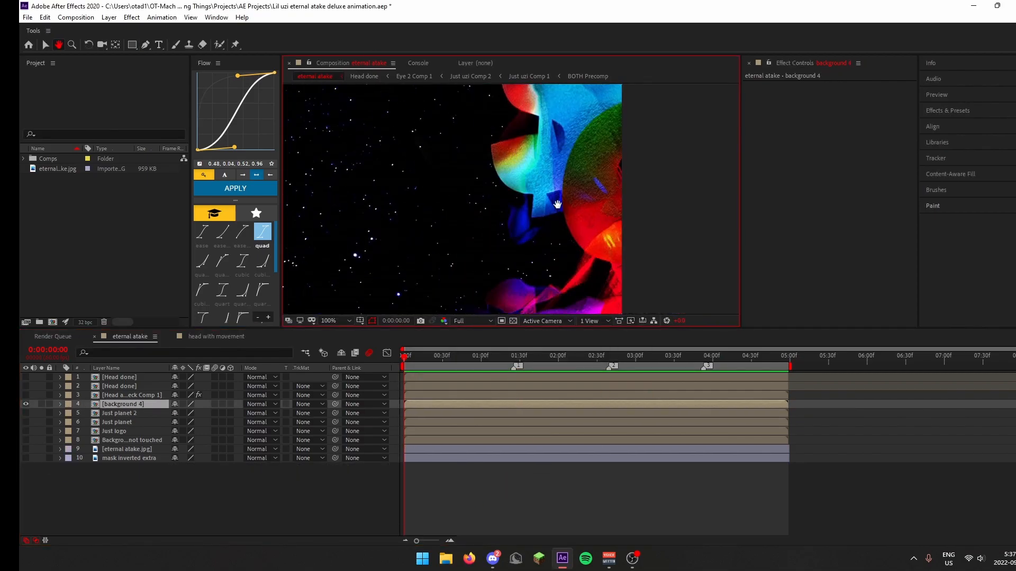
{"action": "left_click_drag", "start_coordinate": [476, 310], "coordinate": [415, 279]}
{"action": "scroll", "coordinate": [502, 254], "scroll_direction": "down", "scroll_amount": 3}
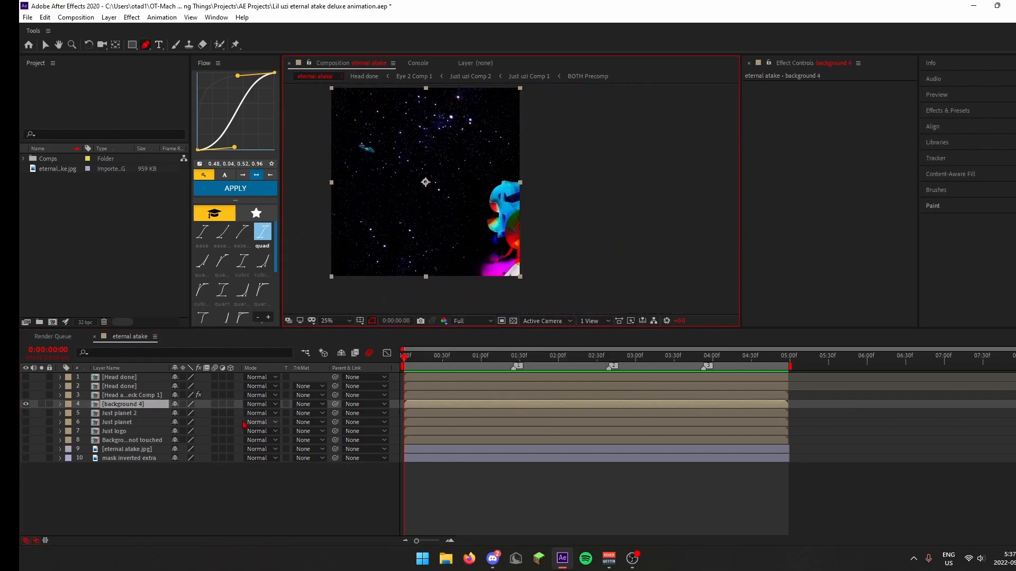
{"action": "key", "text": "ctrl+d"}
{"action": "scroll", "coordinate": [518, 185], "scroll_direction": "up", "scroll_amount": 4}
{"action": "left_click", "coordinate": [582, 204]}
{"action": "left_click", "coordinate": [319, 196]}
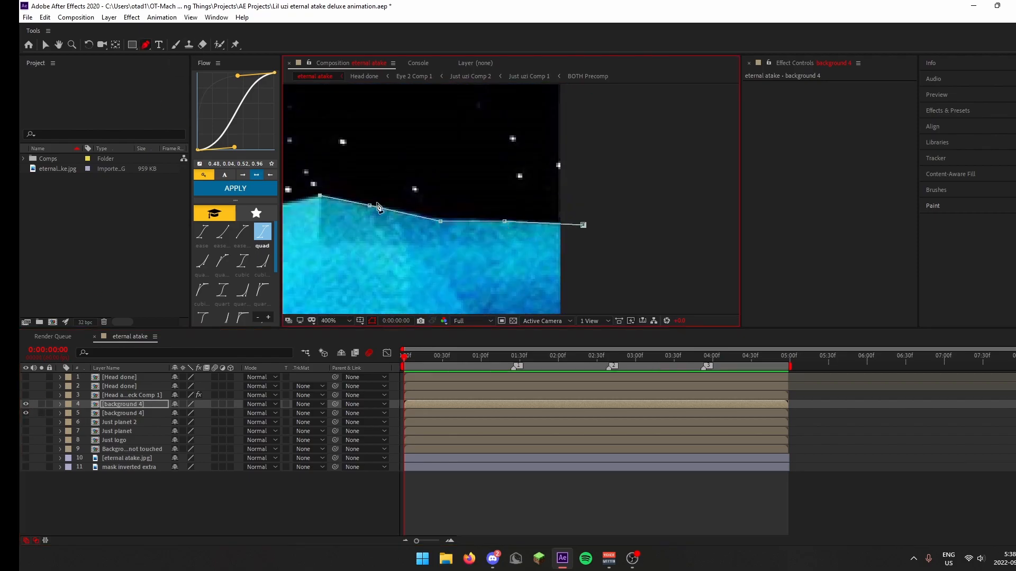
Continue the figure mask from its top edge down its left contour
{"action": "left_click_drag", "start_coordinate": [322, 232], "coordinate": [575, 187]}
{"action": "left_click", "coordinate": [517, 161]}
{"action": "left_click", "coordinate": [513, 211]}
{"action": "left_click_drag", "start_coordinate": [459, 233], "coordinate": [441, 243]}
{"action": "left_click_drag", "start_coordinate": [449, 255], "coordinate": [526, 187]}
{"action": "left_click_drag", "start_coordinate": [470, 213], "coordinate": [459, 224]}
{"action": "left_click_drag", "start_coordinate": [509, 261], "coordinate": [532, 105]}
Continue the figure mask down its left contour, around the upper lip and into the mouth to the lower lip's tip
{"action": "left_click_drag", "start_coordinate": [458, 214], "coordinate": [455, 234]}
{"action": "left_click_drag", "start_coordinate": [476, 280], "coordinate": [451, 159]}
{"action": "left_click_drag", "start_coordinate": [476, 239], "coordinate": [497, 247]}
{"action": "left_click", "coordinate": [546, 262]}
{"action": "left_click_drag", "start_coordinate": [541, 297], "coordinate": [530, 188]}
{"action": "left_click", "coordinate": [531, 229]}
{"action": "left_click", "coordinate": [543, 188]}
{"action": "left_click_drag", "start_coordinate": [530, 230], "coordinate": [511, 192]}
{"action": "left_click", "coordinate": [375, 230]}
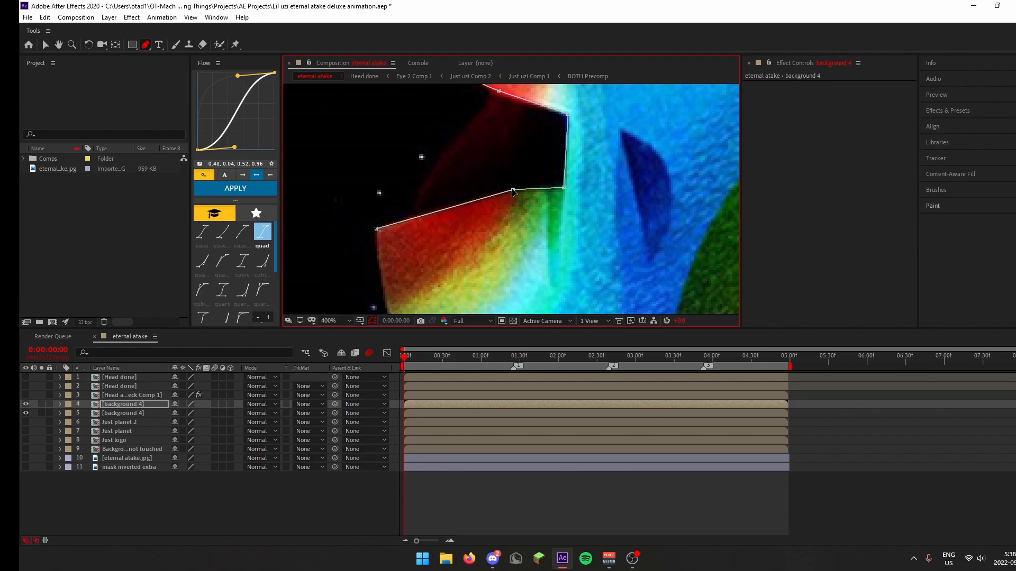
Extend the figure mask from the lower lip's tip around the rounded chin
{"action": "left_click_drag", "start_coordinate": [376, 257], "coordinate": [448, 167]}
{"action": "left_click", "coordinate": [452, 200]}
{"action": "left_click_drag", "start_coordinate": [511, 304], "coordinate": [492, 206]}
{"action": "left_click", "coordinate": [493, 207]}
{"action": "left_click_drag", "start_coordinate": [609, 244], "coordinate": [620, 169]}
{"action": "left_click", "coordinate": [582, 205]}
Try to trace the figure mask along the blue neck and down the red sphere's left edge
{"action": "left_click", "coordinate": [635, 200]}
{"action": "left_click", "coordinate": [588, 120]}
{"action": "left_click_drag", "start_coordinate": [693, 190], "coordinate": [591, 118]}
{"action": "left_click", "coordinate": [598, 158]}
{"action": "left_click_drag", "start_coordinate": [615, 198], "coordinate": [619, 205]}
{"action": "left_click_drag", "start_coordinate": [642, 243], "coordinate": [655, 258]}
{"action": "left_click_drag", "start_coordinate": [655, 258], "coordinate": [585, 186]}
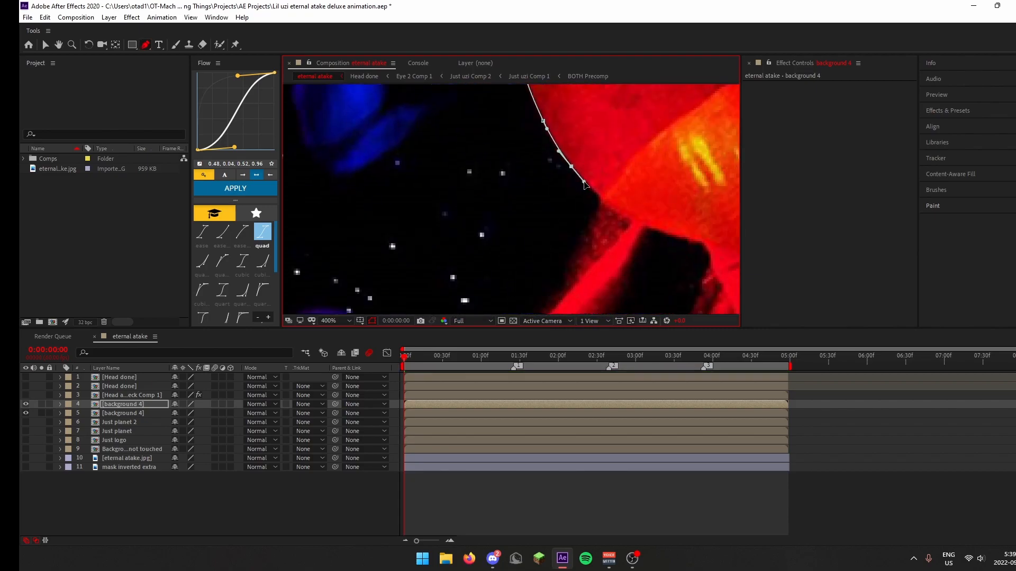
{"action": "scroll", "coordinate": [561, 201], "scroll_direction": "down", "scroll_amount": 3}
{"action": "scroll", "coordinate": [538, 239], "scroll_direction": "up", "scroll_amount": 2}
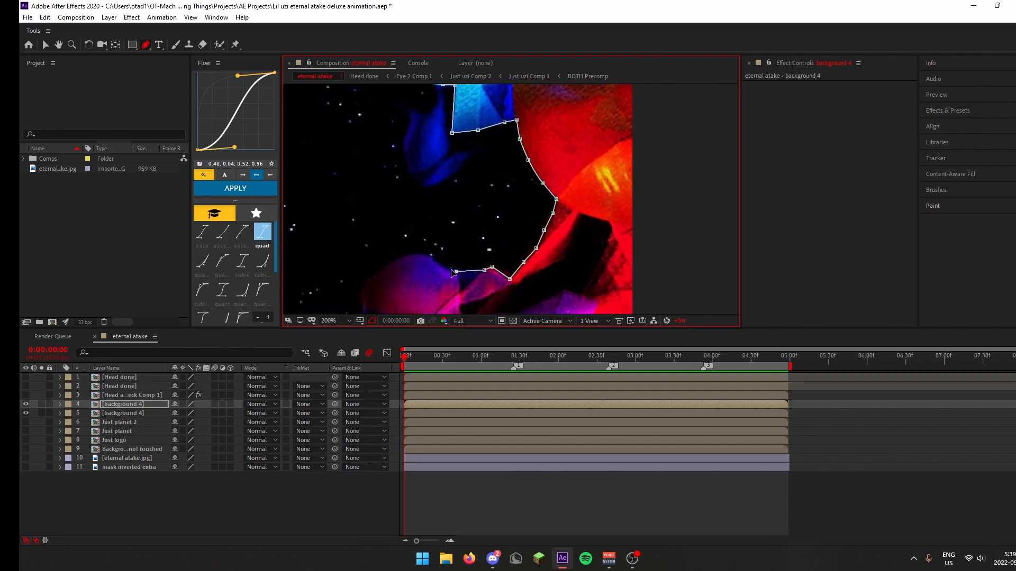
Try to trace the figure mask over the small purple sphere and down the magenta planet's left edge
{"action": "scroll", "coordinate": [457, 273], "scroll_direction": "up", "scroll_amount": 1}
{"action": "left_click_drag", "start_coordinate": [495, 191], "coordinate": [485, 180]}
{"action": "left_click_drag", "start_coordinate": [460, 179], "coordinate": [449, 179]}
{"action": "left_click", "coordinate": [423, 189]}
{"action": "left_click", "coordinate": [386, 209]}
{"action": "left_click", "coordinate": [405, 223]}
{"action": "scroll", "coordinate": [507, 232], "scroll_direction": "down", "scroll_amount": 1}
{"action": "left_click", "coordinate": [547, 214]}
{"action": "left_click_drag", "start_coordinate": [546, 250], "coordinate": [542, 267]}
{"action": "left_click", "coordinate": [555, 278]}
{"action": "left_click", "coordinate": [559, 289]}
{"action": "scroll", "coordinate": [561, 275], "scroll_direction": "down", "scroll_amount": 2}
{"action": "left_click_drag", "start_coordinate": [626, 163], "coordinate": [638, 198]}
{"action": "scroll", "coordinate": [582, 222], "scroll_direction": "up", "scroll_amount": 1}
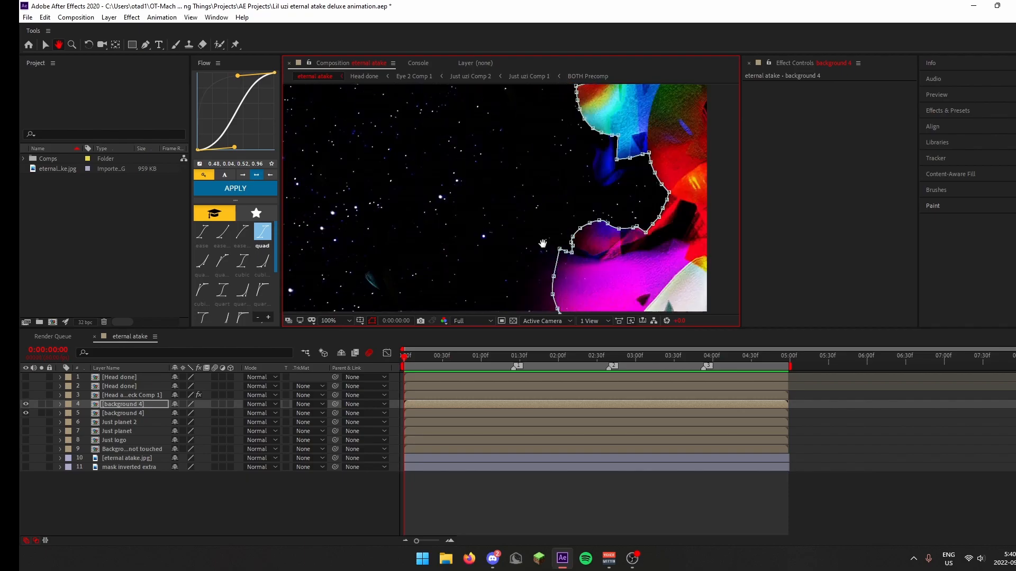
Retrace the figure mask from the chin so that it runs around the dark blue shape hanging below the neck
{"action": "left_click_drag", "start_coordinate": [543, 244], "coordinate": [440, 262]}
{"action": "scroll", "coordinate": [497, 172], "scroll_direction": "up", "scroll_amount": 1}
{"action": "left_click_drag", "start_coordinate": [497, 172], "coordinate": [522, 209]}
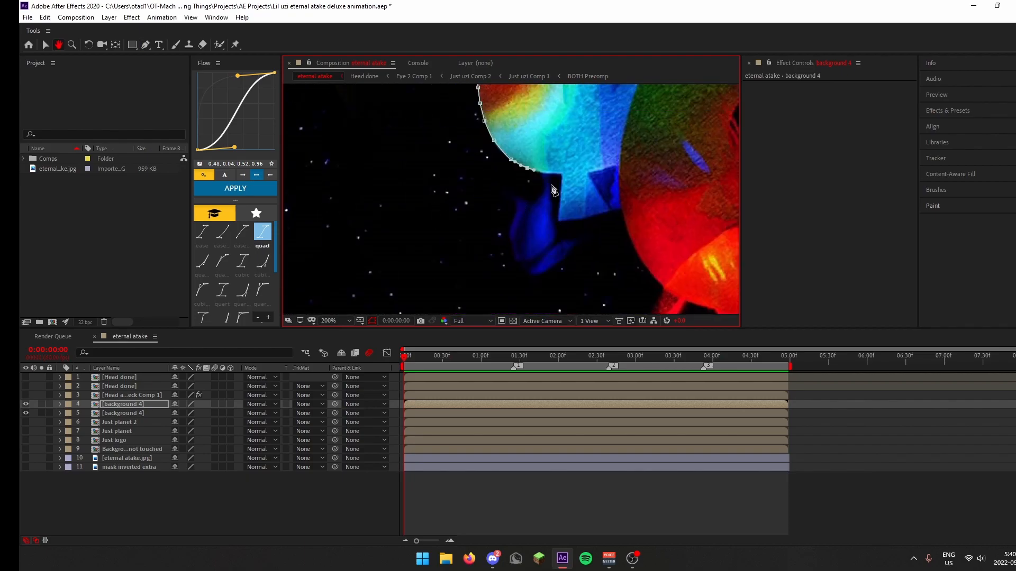
{"action": "left_click", "coordinate": [498, 187]}
{"action": "left_click", "coordinate": [513, 204]}
{"action": "left_click", "coordinate": [508, 228]}
{"action": "left_click", "coordinate": [508, 244]}
{"action": "left_click", "coordinate": [512, 264]}
{"action": "left_click", "coordinate": [521, 276]}
{"action": "left_click", "coordinate": [533, 280]}
{"action": "left_click", "coordinate": [561, 264]}
Run the figure mask along the red sphere, small purple sphere and magenta planet, then close it beyond the canvas edges
{"action": "left_click_drag", "start_coordinate": [667, 288], "coordinate": [680, 185]}
{"action": "left_click", "coordinate": [589, 242]}
{"action": "left_click", "coordinate": [516, 233]}
{"action": "left_click_drag", "start_coordinate": [491, 238], "coordinate": [548, 152]}
{"action": "left_click", "coordinate": [526, 188]}
{"action": "left_click", "coordinate": [512, 201]}
{"action": "left_click_drag", "start_coordinate": [483, 222], "coordinate": [523, 177]}
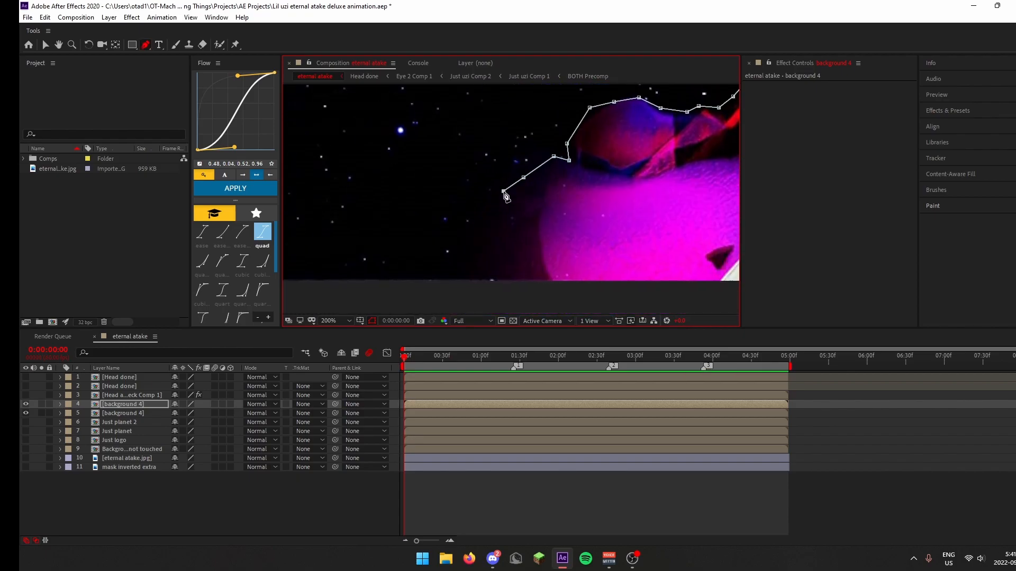
{"action": "scroll", "coordinate": [506, 197], "scroll_direction": "down", "scroll_amount": 4}
{"action": "left_click", "coordinate": [26, 413]}
{"action": "left_click", "coordinate": [123, 404]}
{"action": "key", "text": "ctrl+d"}
{"action": "left_click", "coordinate": [60, 404]}
{"action": "left_click", "coordinate": [67, 413]}
{"action": "left_click", "coordinate": [215, 422]}
{"action": "left_click", "coordinate": [60, 404]}
{"action": "key", "text": "ctrl+z"}
{"action": "key", "text": "ctrl+z"}
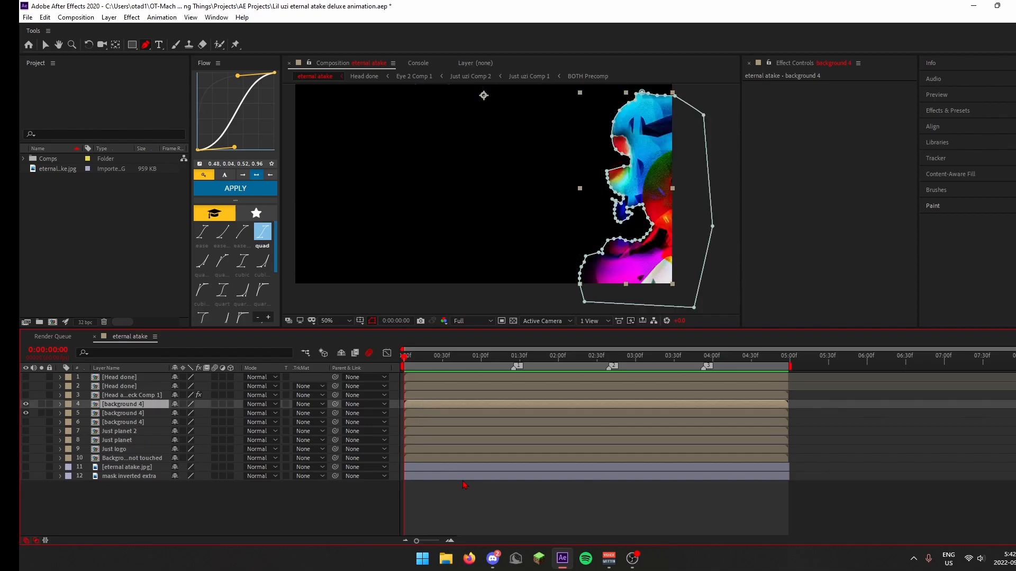
{"action": "key", "text": "ctrl+z"}
Invert the figure mask on the upper background 4 layer
{"action": "scroll", "coordinate": [463, 208], "scroll_direction": "up", "scroll_amount": 2}
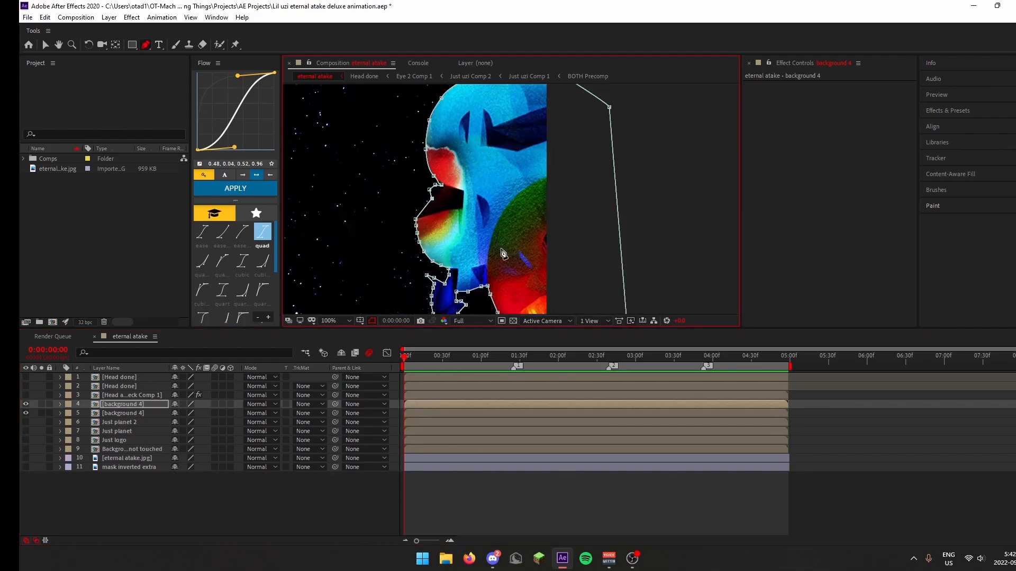
{"action": "scroll", "coordinate": [503, 258], "scroll_direction": "down", "scroll_amount": 1}
{"action": "left_click_drag", "start_coordinate": [503, 258], "coordinate": [619, 231]}
{"action": "left_click", "coordinate": [60, 404]}
{"action": "left_click", "coordinate": [210, 422]}
{"action": "left_click", "coordinate": [60, 404]}
{"action": "left_click", "coordinate": [106, 498]}
Hide the lower background 4 layer and rename it "Just money thing"
{"action": "left_click", "coordinate": [25, 414]}
{"action": "left_click", "coordinate": [26, 413]}
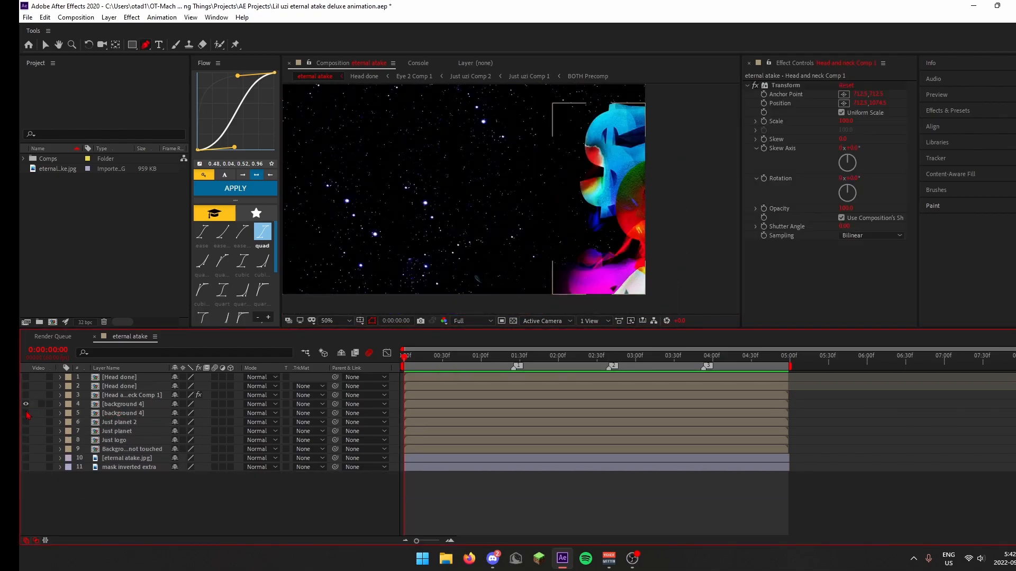
{"action": "left_click", "coordinate": [26, 414]}
{"action": "left_click", "coordinate": [123, 413]}
{"action": "key", "text": "Return"}
{"action": "type", "text": "Just money thing"}
Pre-compose the masked background 4 layer as "background 4 Comp 1"
{"action": "left_click", "coordinate": [123, 404]}
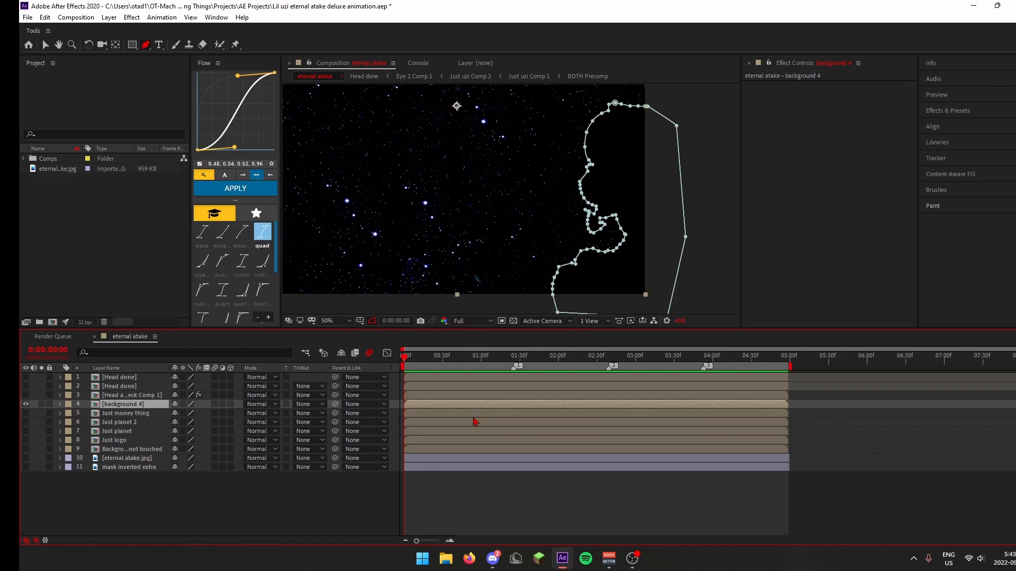
{"action": "key", "text": "ctrl+shift+c"}
{"action": "key", "text": "Return"}
Choose the Brush tool and sample the near-black colour 010101 from the space background as the foreground colour
{"action": "left_click", "coordinate": [175, 45]}
{"action": "left_click", "coordinate": [1009, 225]}
{"action": "left_click", "coordinate": [714, 412]}
{"action": "left_click", "coordinate": [583, 228]}
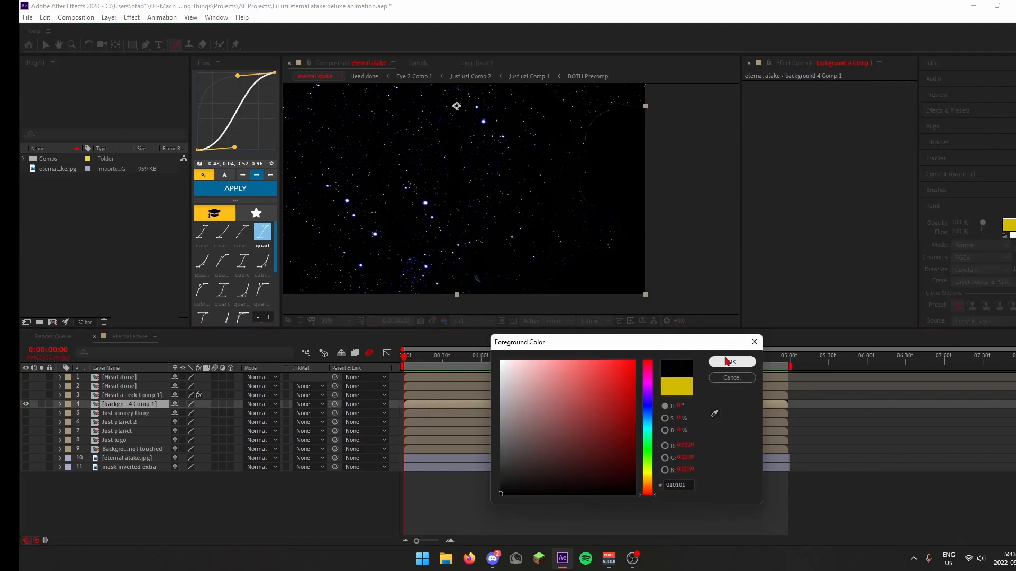
{"action": "left_click", "coordinate": [732, 363]}
Open the background 4 Comp 1 layer in a separate, undocked Layer view for painting
{"action": "double_click", "coordinate": [467, 405]}
{"action": "left_click", "coordinate": [170, 337]}
{"action": "left_click", "coordinate": [175, 45]}
{"action": "double_click", "coordinate": [435, 405]}
{"action": "right_click", "coordinate": [479, 63]}
{"action": "left_click", "coordinate": [503, 81]}
{"action": "mouse_move", "coordinate": [419, 47]}
{"action": "left_mouse_down"}
{"action": "mouse_move", "coordinate": [816, 67]}
{"action": "mouse_move", "coordinate": [366, 294]}
{"action": "left_mouse_up"}
Paint black over the leftover outline around the figure's cutout and return to the eternal atake composition
{"action": "left_click_drag", "start_coordinate": [631, 447], "coordinate": [633, 448]}
{"action": "left_click_drag", "start_coordinate": [627, 432], "coordinate": [544, 354]}
{"action": "scroll", "coordinate": [544, 354], "scroll_direction": "up", "scroll_amount": 1}
{"action": "left_click_drag", "start_coordinate": [485, 400], "coordinate": [475, 510]}
{"action": "mouse_move", "coordinate": [492, 507]}
{"action": "left_mouse_down"}
{"action": "mouse_move", "coordinate": [527, 423]}
{"action": "mouse_move", "coordinate": [520, 349]}
{"action": "left_mouse_up"}
{"action": "left_click_drag", "start_coordinate": [491, 477], "coordinate": [536, 380]}
{"action": "scroll", "coordinate": [361, 437], "scroll_direction": "up", "scroll_amount": 1}
{"action": "mouse_move", "coordinate": [277, 373]}
{"action": "left_mouse_down"}
{"action": "mouse_move", "coordinate": [422, 422]}
{"action": "mouse_move", "coordinate": [498, 513]}
{"action": "left_mouse_up"}
{"action": "scroll", "coordinate": [423, 422], "scroll_direction": "down", "scroll_amount": 3}
{"action": "left_click", "coordinate": [310, 307]}
{"action": "left_click_drag", "start_coordinate": [310, 307], "coordinate": [510, 180]}
{"action": "left_click", "coordinate": [351, 63]}
{"action": "key", "text": "shift+slash"}
{"action": "left_click", "coordinate": [468, 510]}
Duplicate background 4 Comp 1, mask a rectangular star patch in its lower-left corner and move it over the figure's hole
{"action": "left_click", "coordinate": [132, 404]}
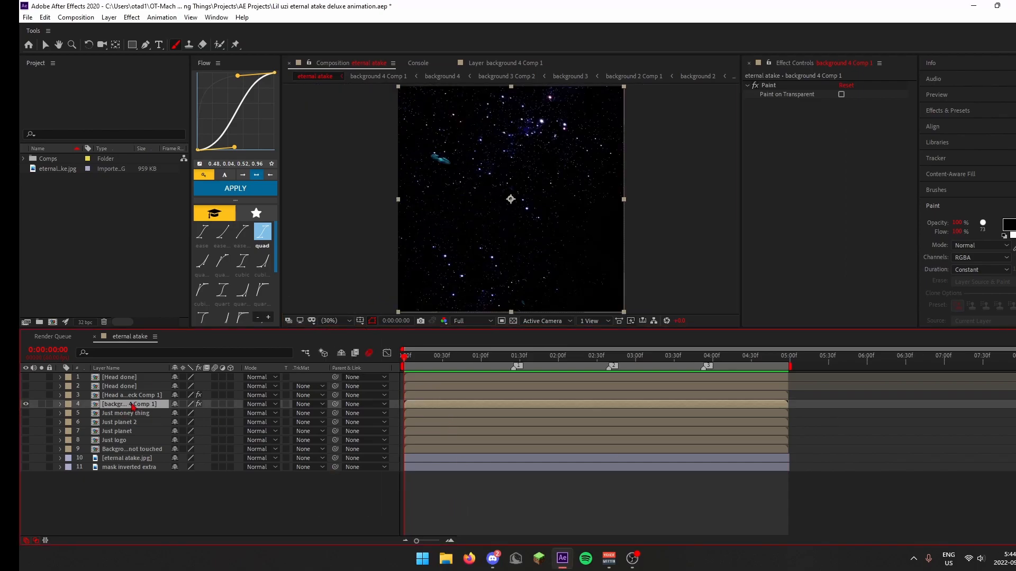
{"action": "key", "text": "ctrl+d"}
{"action": "left_click", "coordinate": [460, 313]}
{"action": "left_click", "coordinate": [387, 313]}
{"action": "left_click", "coordinate": [391, 187]}
{"action": "left_click", "coordinate": [60, 404]}
{"action": "left_click", "coordinate": [69, 431]}
{"action": "key", "text": "p"}
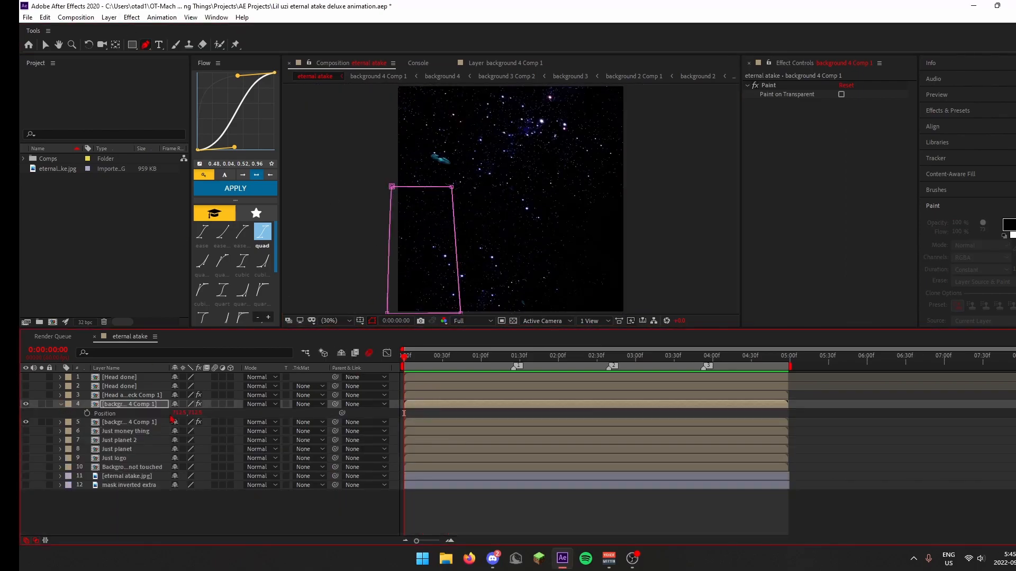
Pre-compose the lower background 4 Comp 1 layer as "Background 5"
{"action": "left_click", "coordinate": [432, 422]}
{"action": "key", "text": "ctrl+shift+c"}
{"action": "key", "text": "Return"}
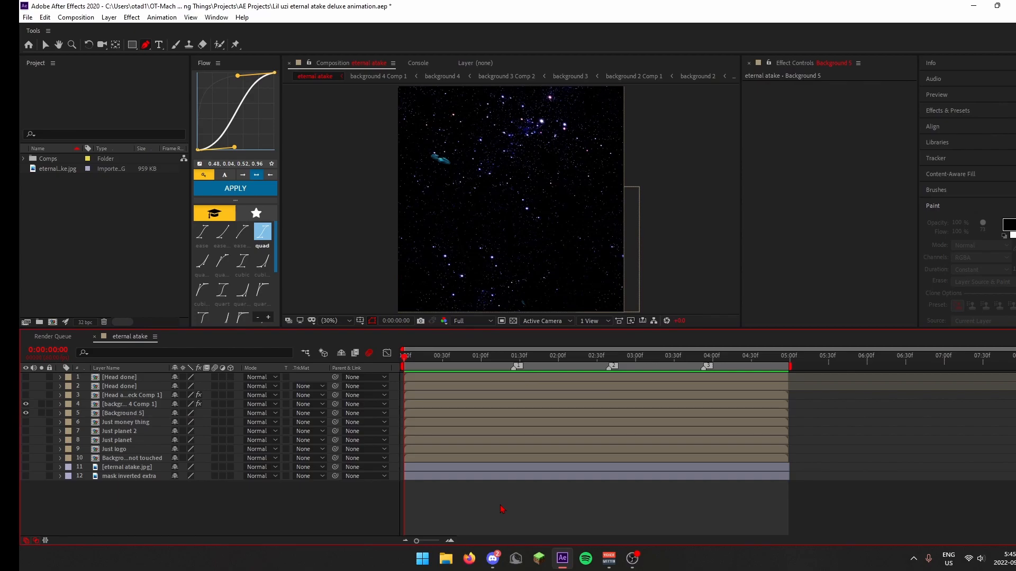
Pre-compose the star patch and the Background 5 layer together as "Background 5 real"
{"action": "left_click", "coordinate": [421, 408]}
{"action": "key", "text": "ctrl+shift+c"}
{"action": "key", "text": "Return"}
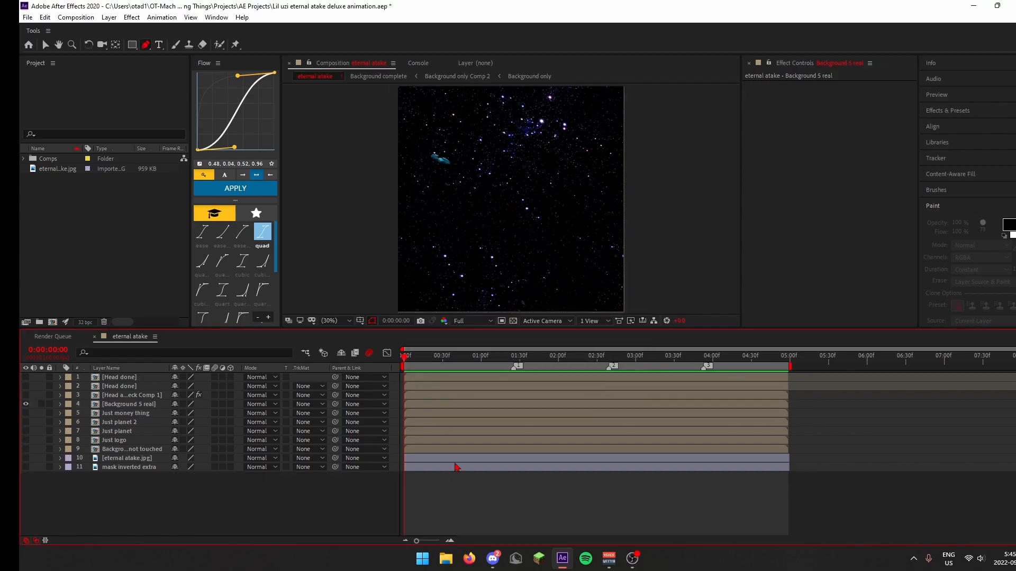
Duplicate the Background 5 real layer and start a Pen mask around the blue spaceship's left end and lower edge
{"action": "left_click_drag", "start_coordinate": [497, 118], "coordinate": [569, 159]}
{"action": "scroll", "coordinate": [569, 159], "scroll_direction": "up", "scroll_amount": 5}
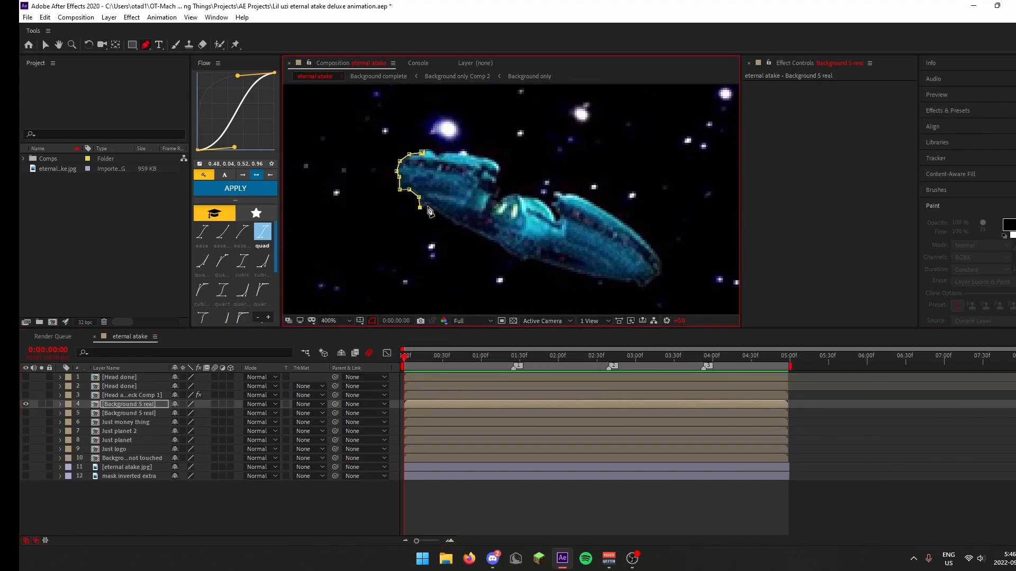
{"action": "left_click", "coordinate": [498, 244]}
{"action": "left_click_drag", "start_coordinate": [499, 244], "coordinate": [467, 210]}
{"action": "left_click_drag", "start_coordinate": [484, 224], "coordinate": [492, 224]}
{"action": "left_click", "coordinate": [503, 227]}
{"action": "left_click", "coordinate": [529, 234]}
{"action": "left_click", "coordinate": [561, 244]}
{"action": "left_click", "coordinate": [595, 249]}
{"action": "scroll", "coordinate": [614, 224], "scroll_direction": "up", "scroll_amount": 1}
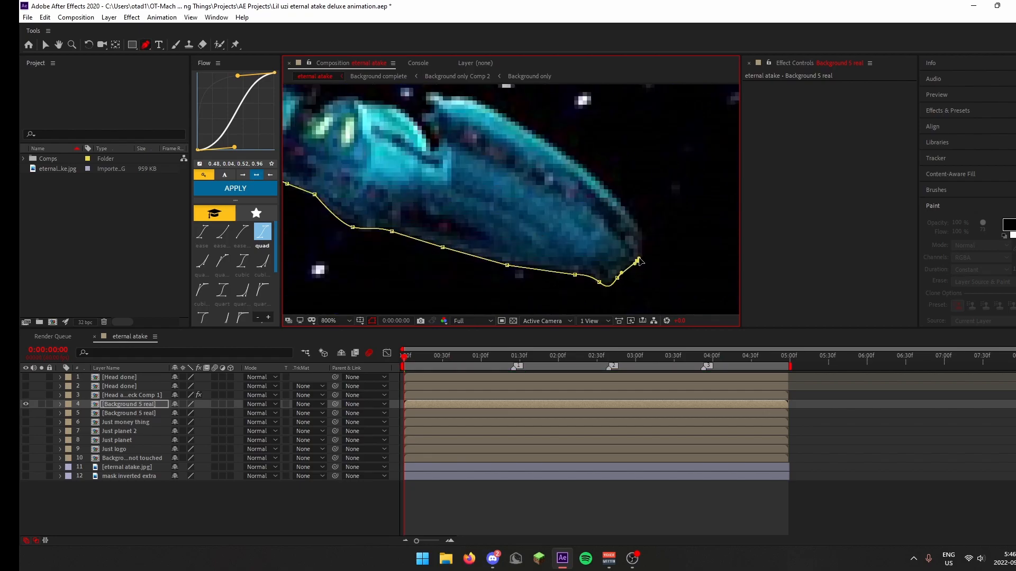
Continue the spaceship mask around its right tip and back along the upper edge past the cockpit
{"action": "left_click_drag", "start_coordinate": [641, 229], "coordinate": [634, 220]}
{"action": "left_click_drag", "start_coordinate": [634, 220], "coordinate": [661, 269]}
{"action": "left_click_drag", "start_coordinate": [583, 195], "coordinate": [550, 174]}
{"action": "left_click_drag", "start_coordinate": [506, 149], "coordinate": [497, 145]}
{"action": "left_click", "coordinate": [429, 154]}
{"action": "left_click", "coordinate": [399, 143]}
{"action": "left_click", "coordinate": [366, 139]}
{"action": "left_click_drag", "start_coordinate": [359, 142], "coordinate": [486, 197]}
{"action": "left_click", "coordinate": [468, 205]}
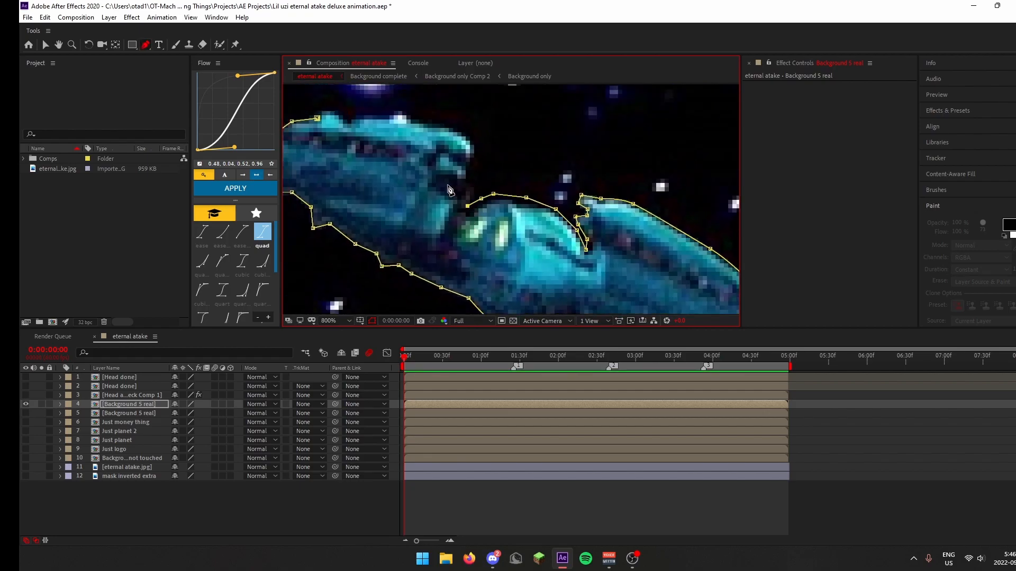
Close the spaceship mask along the upper edge of the ship's left half
{"action": "left_click", "coordinate": [446, 183]}
{"action": "left_click", "coordinate": [461, 182]}
{"action": "left_click", "coordinate": [473, 173]}
{"action": "left_click", "coordinate": [374, 176]}
{"action": "scroll", "coordinate": [376, 179], "scroll_direction": "down", "scroll_amount": 2}
Open the mask settings of the masked Background 5 real layer and adjust the spaceship mask's feather
{"action": "left_click", "coordinate": [521, 508]}
{"action": "left_click", "coordinate": [60, 404]}
{"action": "left_click", "coordinate": [80, 423]}
{"action": "left_click", "coordinate": [185, 440]}
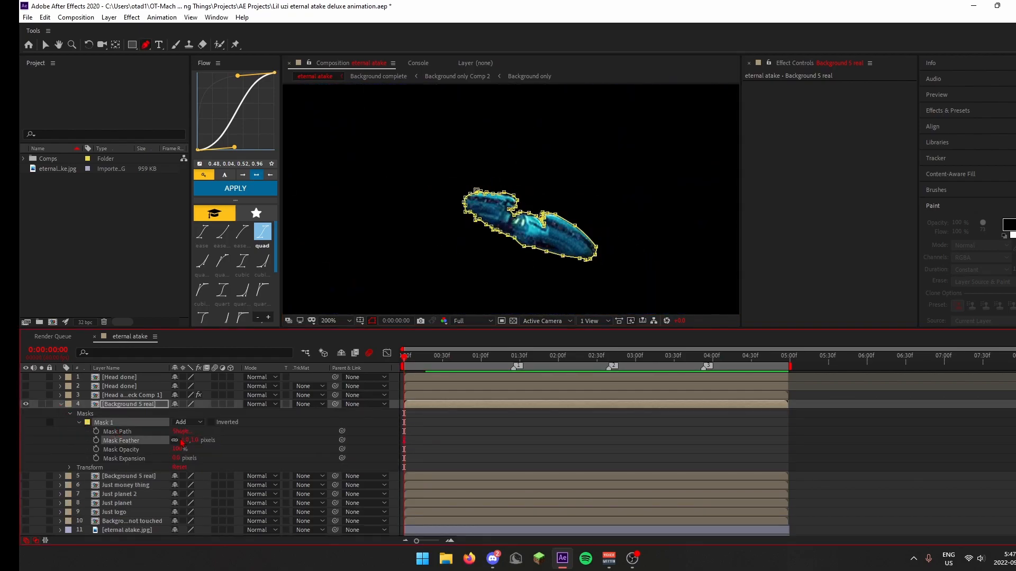
Duplicate the masked Background 5 real layer and invert the copy's mask to cut the spaceship out of the stars
{"action": "key", "text": "ctrl+d"}
{"action": "left_click", "coordinate": [60, 405]}
{"action": "left_click", "coordinate": [79, 423]}
{"action": "left_click", "coordinate": [211, 422]}
{"action": "left_click", "coordinate": [185, 441]}
Rename the spaceship-only layer "Just spaceship" and delete the spare unmasked Background 5 real layer
{"action": "left_click", "coordinate": [61, 405]}
{"action": "left_click", "coordinate": [129, 413]}
{"action": "key", "text": "Return"}
{"action": "type", "text": "Just sp"}
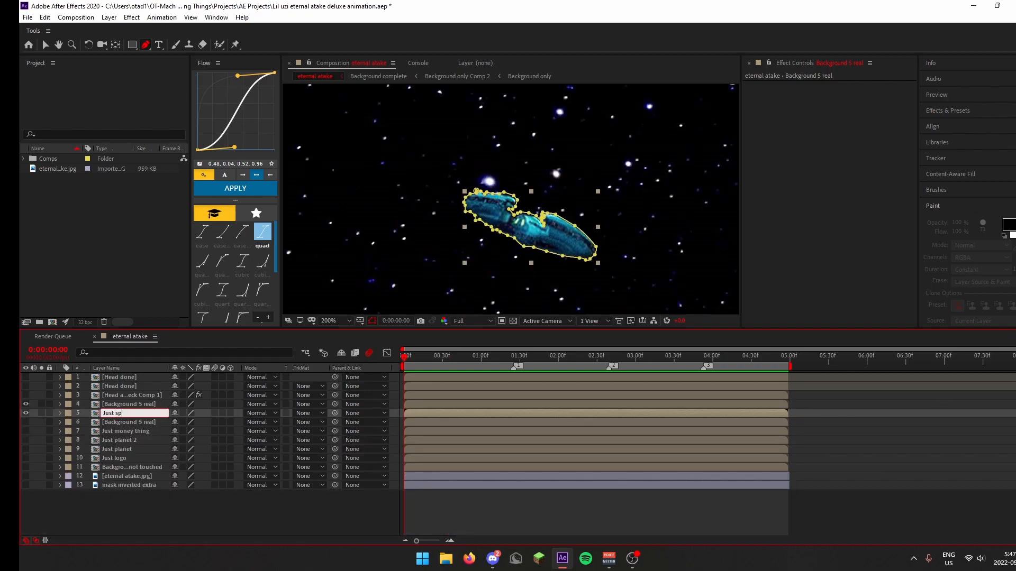
{"action": "left_click", "coordinate": [132, 423]}
{"action": "key", "text": "Delete"}
{"action": "left_click", "coordinate": [26, 404]}
Pre-compose the inverted Background 5 real layer and the Just spaceship layer separately, keeping the default composition names
{"action": "scroll", "coordinate": [492, 238], "scroll_direction": "down", "scroll_amount": 1}
{"action": "left_click", "coordinate": [492, 404]}
{"action": "key", "text": "ctrl+shift+c"}
{"action": "key", "text": "Return"}
{"action": "left_click", "coordinate": [492, 413]}
{"action": "key", "text": "ctrl+shift+c"}
{"action": "key", "text": "Return"}
Duplicate the Background 5 real Comp 1 layer and reposition its masked star patch over the gap left by the spaceship
{"action": "left_click", "coordinate": [492, 405]}
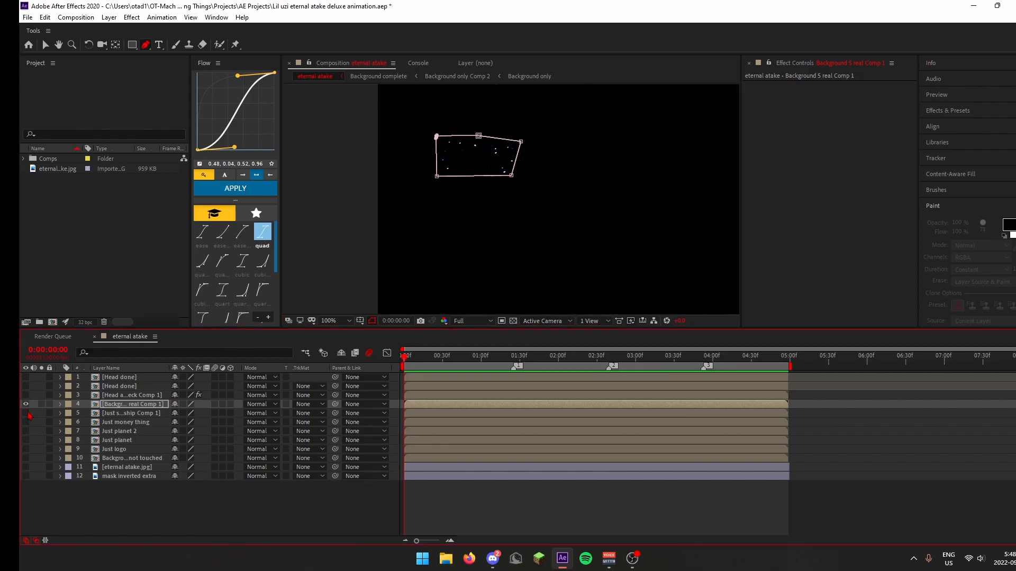
{"action": "key", "text": "ctrl+d"}
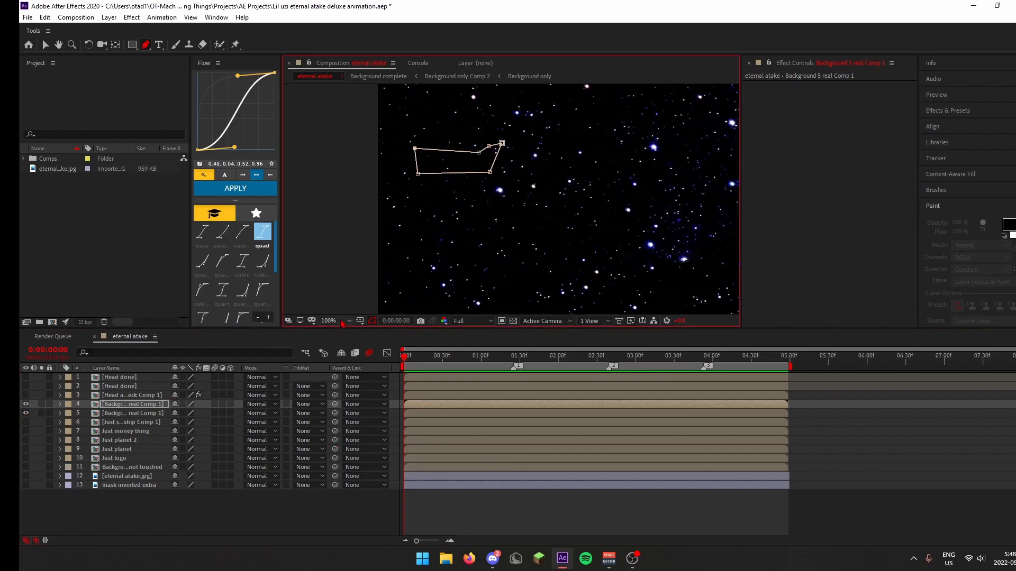
{"action": "key", "text": "p"}
{"action": "left_click_drag", "start_coordinate": [191, 414], "coordinate": [195, 417]}
{"action": "left_click", "coordinate": [848, 522]}
Pre-compose the star patch and the Background 5 real Comp 1 layer together as "Background 6"
{"action": "left_click", "coordinate": [132, 413], "text": "shift"}
{"action": "key", "text": "ctrl+shift+c"}
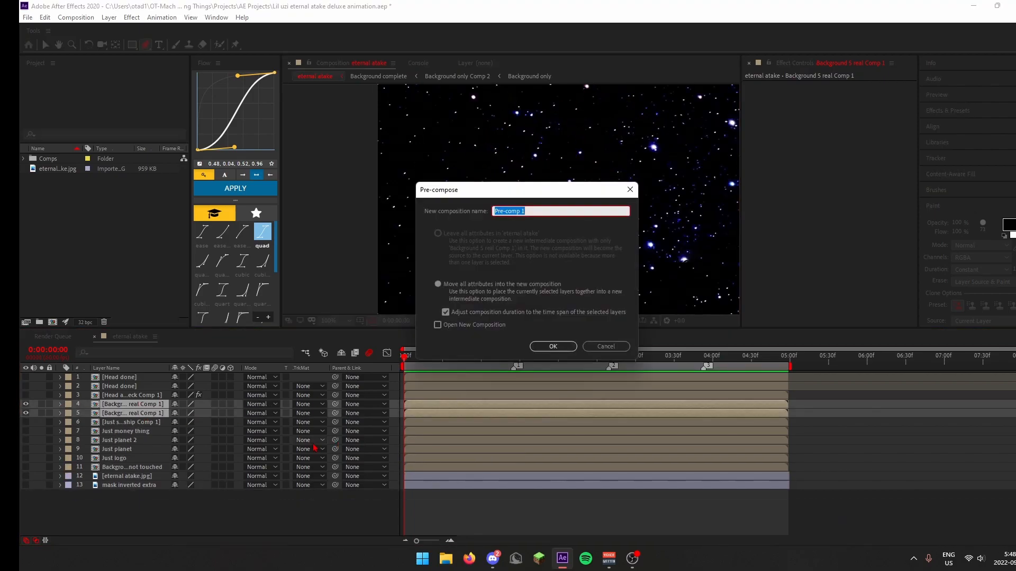
{"action": "type", "text": "Background 6"}
{"action": "key", "text": "Return"}
Rename the pre-composed spaceship layer "Just spaceship"
{"action": "left_click", "coordinate": [133, 414]}
{"action": "key", "text": "Return"}
{"action": "type", "text": "Just space"}
{"action": "key", "text": "BackSpace"}
{"action": "type", "text": "ship"}
{"action": "key", "text": "Return"}
Move the Background 6 layer below the Just logo layer and rename it "Background finished"
{"action": "left_click_drag", "start_coordinate": [123, 404], "coordinate": [123, 454]}
{"action": "key", "text": "Return"}
{"action": "type", "text": "Background finished"}
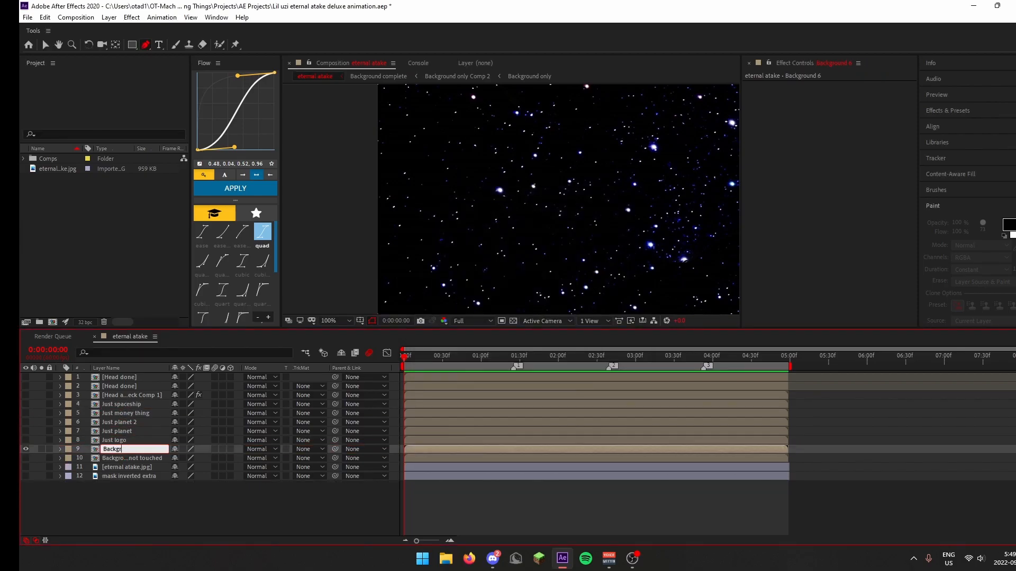
{"action": "key", "text": "Return"}
{"action": "left_click", "coordinate": [529, 508]}
Hide the head, money thing and second planet layers to inspect what lies behind them
{"action": "left_click", "coordinate": [25, 395]}
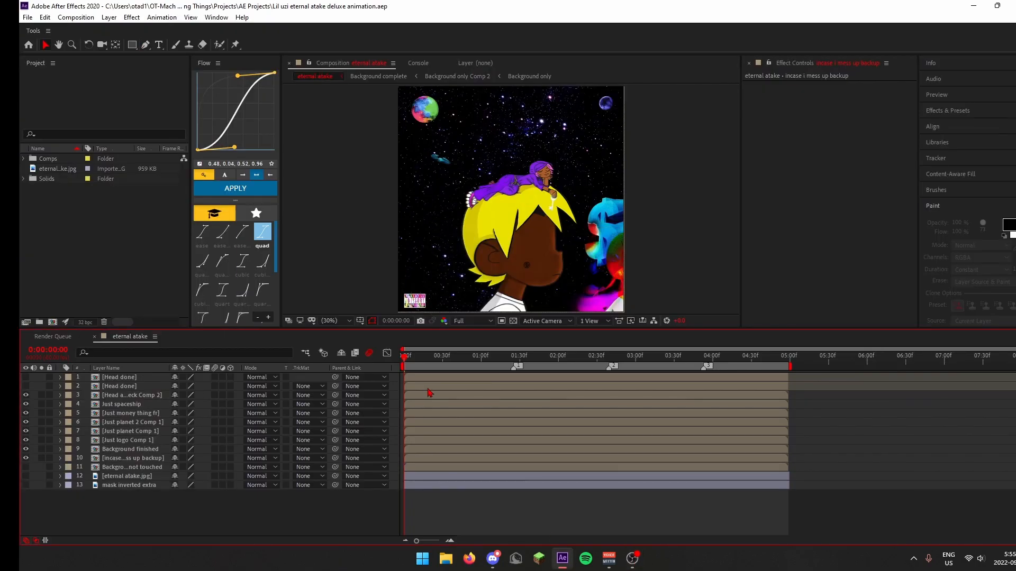
{"action": "left_click", "coordinate": [25, 395]}
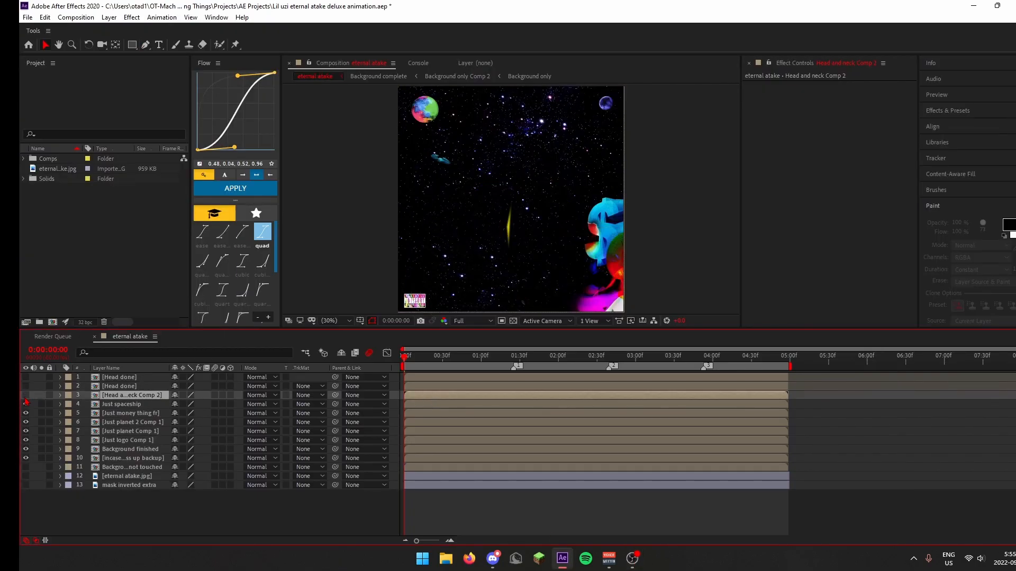
{"action": "left_click_drag", "start_coordinate": [26, 415], "coordinate": [27, 431]}
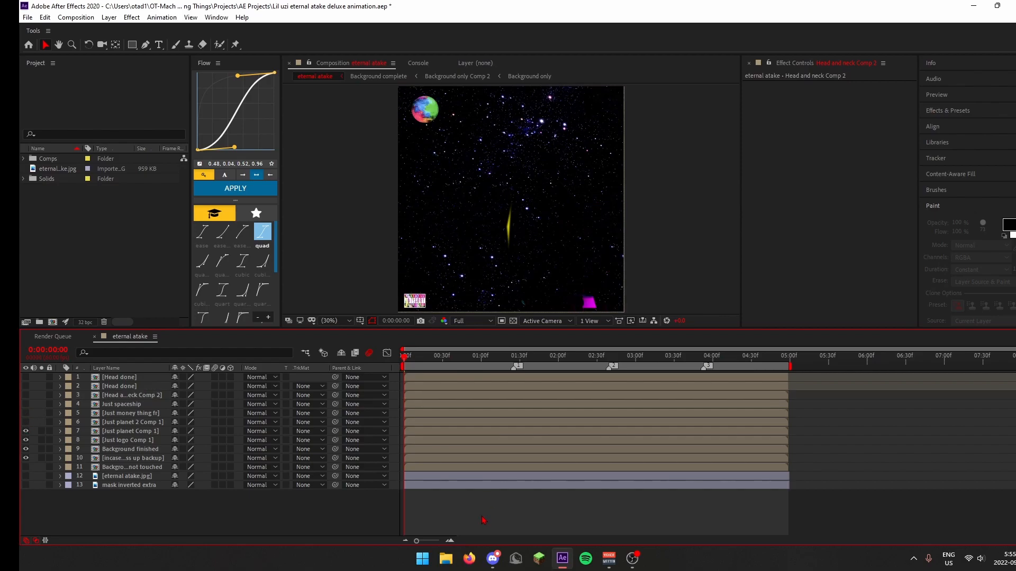
Undo the recent changes back to before the backup composition and check the head-and-neck layer's visibility
{"action": "key", "text": "ctrl+z"}
{"action": "key", "text": "ctrl+z"}
{"action": "key", "text": "ctrl+z"}
{"action": "key", "text": "ctrl+z"}
{"action": "key", "text": "ctrl+z"}
{"action": "key", "text": "ctrl+z"}
{"action": "key", "text": "ctrl+z"}
{"action": "key", "text": "ctrl+z"}
{"action": "left_click", "coordinate": [25, 395]}
{"action": "left_click", "coordinate": [25, 396]}
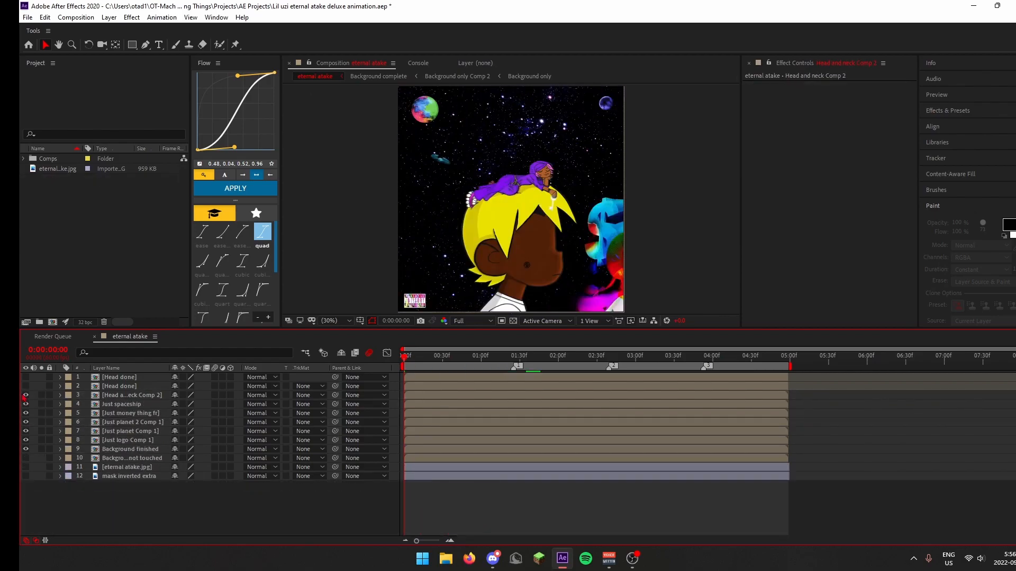
{"action": "mouse_move", "coordinate": [24, 397]}
{"action": "left_mouse_down"}
{"action": "mouse_move", "coordinate": [25, 441]}
{"action": "mouse_move", "coordinate": [25, 395]}
{"action": "left_mouse_up"}
Duplicate the layers from Head and neck Comp 2 to Background finished and pre-compose the copies as "incase i mess up"
{"action": "left_click", "coordinate": [419, 396]}
{"action": "left_click", "coordinate": [423, 450], "text": "shift"}
{"action": "key", "text": "ctrl+d"}
{"action": "key", "text": "ctrl+shift+c"}
{"action": "type", "text": "incase i mess up"}
{"action": "key", "text": "Return"}
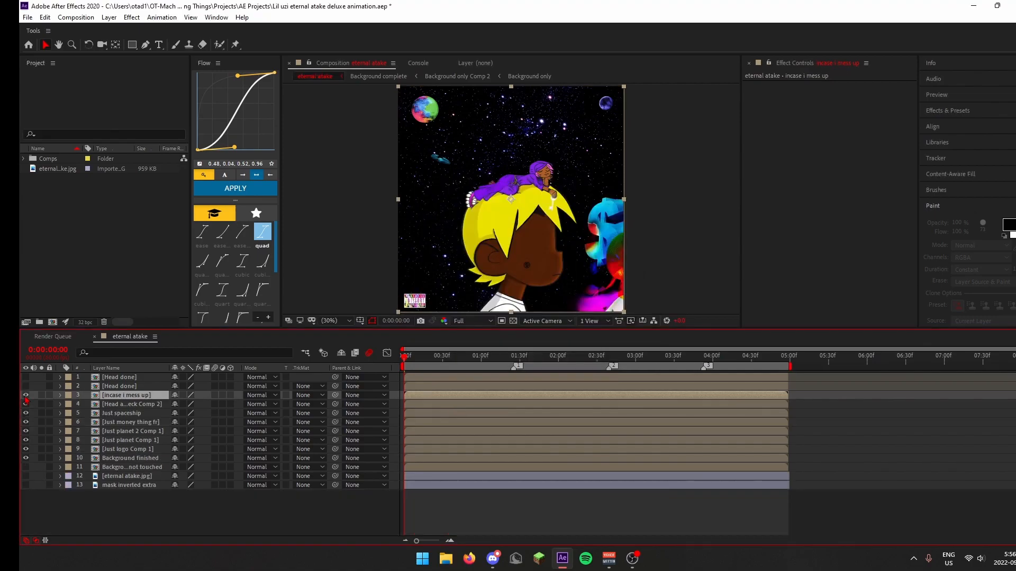
Hide the backup composition beneath the Background finished layer and give it a dark green label
{"action": "left_click", "coordinate": [25, 395]}
{"action": "left_click_drag", "start_coordinate": [126, 395], "coordinate": [126, 462]}
{"action": "left_click", "coordinate": [68, 458]}
{"action": "mouse_move", "coordinate": [25, 395]}
{"action": "left_mouse_down"}
{"action": "mouse_move", "coordinate": [25, 404]}
{"action": "mouse_move", "coordinate": [25, 396]}
{"action": "left_mouse_up"}
Name the three head movement markers on the timeline "head move 1", "head move 2" and "head move 3"
{"action": "left_click_drag", "start_coordinate": [404, 357], "coordinate": [480, 356]}
{"action": "left_click_drag", "start_coordinate": [416, 541], "coordinate": [428, 541]}
{"action": "left_click_drag", "start_coordinate": [405, 357], "coordinate": [549, 358]}
{"action": "right_click", "coordinate": [617, 369]}
{"action": "left_click", "coordinate": [645, 378]}
{"action": "type", "text": "head move"}
{"action": "right_click", "coordinate": [803, 368]}
{"action": "left_click", "coordinate": [818, 379]}
{"action": "right_click", "coordinate": [792, 368]}
{"action": "left_click", "coordinate": [819, 376]}
{"action": "type", "text": "head move 3"}
{"action": "key", "text": "Return"}
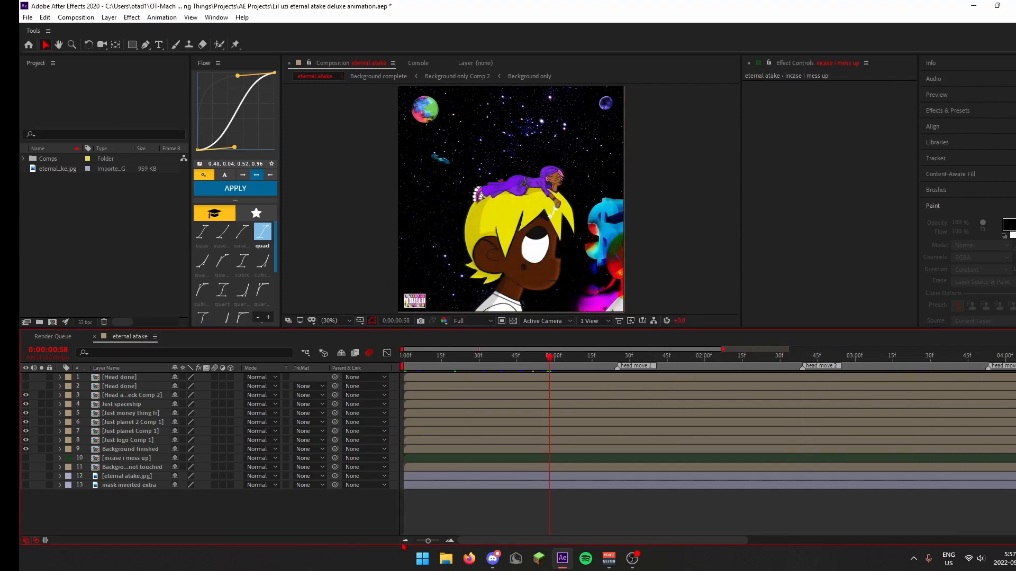
Apply the Transform effect to the head-and-neck layer and keyframe its Scale, using 110 at the start of the timeline
{"action": "key", "text": "Home"}
{"action": "left_click", "coordinate": [510, 401]}
{"action": "key", "text": "ctrl+space"}
{"action": "type", "text": "transform"}
{"action": "key", "text": "Return"}
{"action": "left_click", "coordinate": [764, 121]}
{"action": "key", "text": "u"}
{"action": "left_click", "coordinate": [180, 413]}
{"action": "type", "text": "109"}
{"action": "key", "text": "Return"}
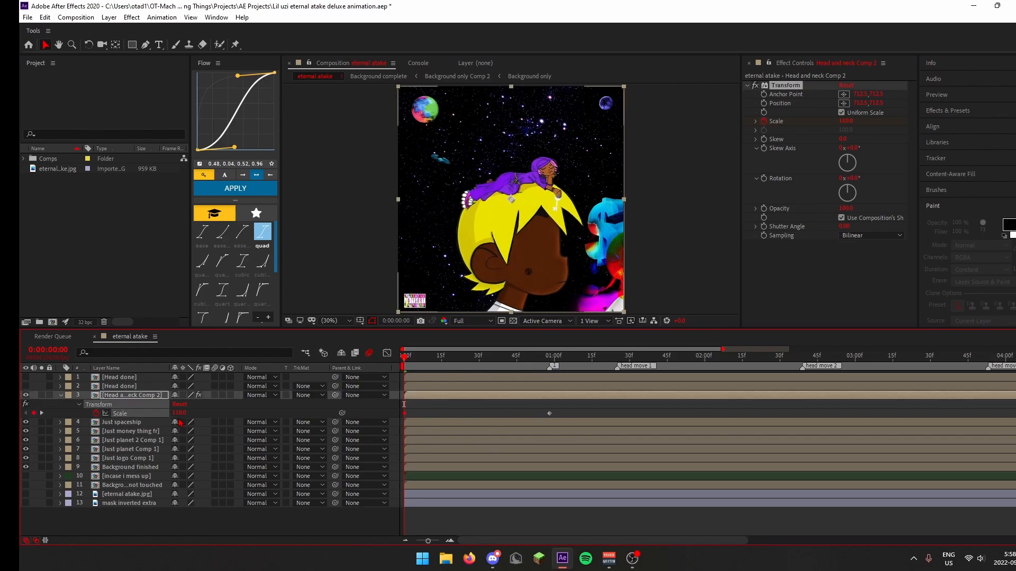
Add the keyframed Transform effect to the Background finished layer and set its starting Scale to 110
{"action": "left_click", "coordinate": [442, 467]}
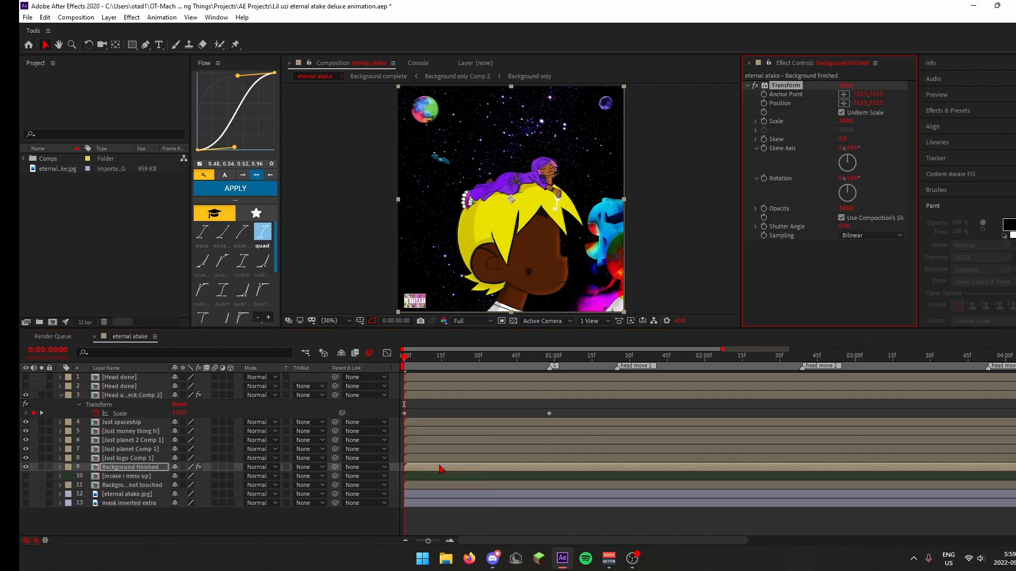
{"action": "left_click", "coordinate": [268, 489]}
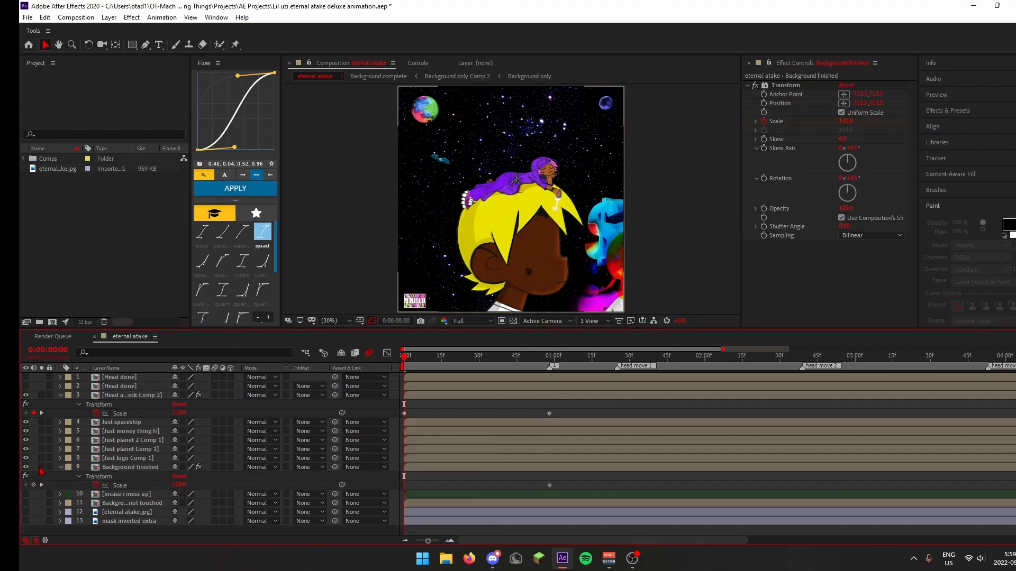
{"action": "left_click", "coordinate": [179, 485]}
{"action": "type", "text": "120"}
{"action": "key", "text": "Return"}
Preview the opening zoom and set the head-and-neck layer's starting Scale to 140
{"action": "left_click_drag", "start_coordinate": [405, 358], "coordinate": [388, 371]}
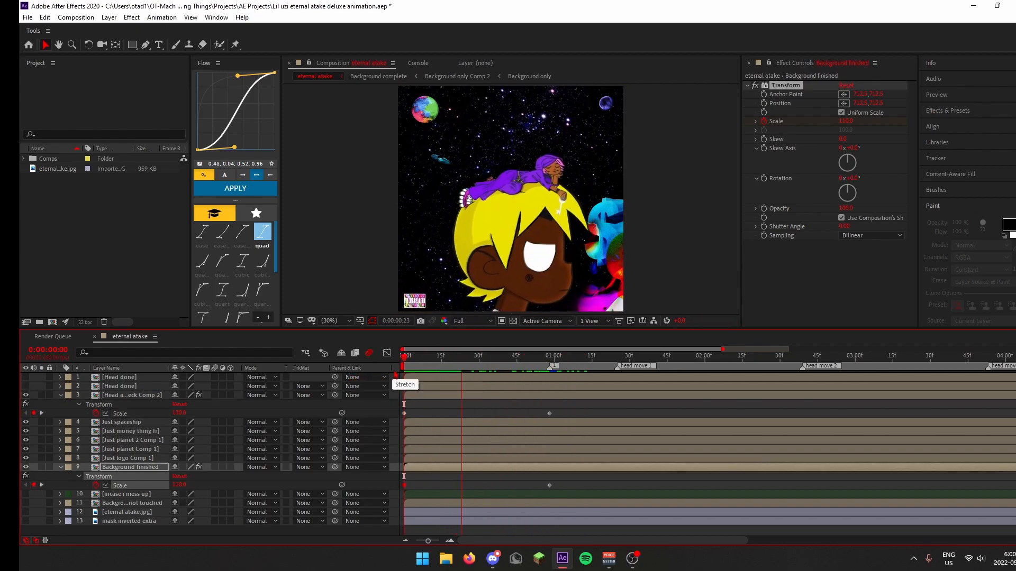
{"action": "key", "text": "space"}
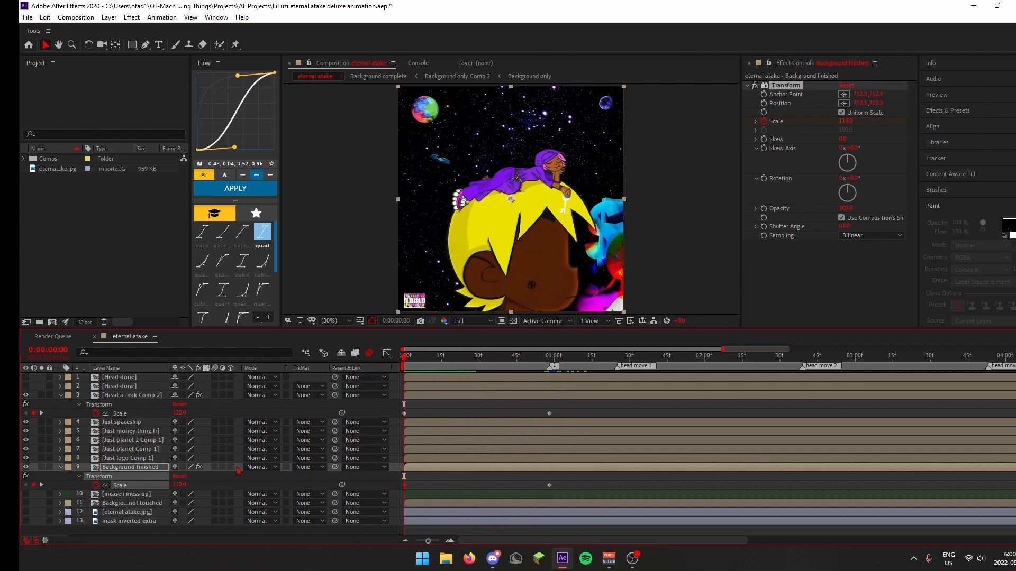
{"action": "left_click", "coordinate": [179, 413]}
{"action": "type", "text": "140"}
{"action": "key", "text": "Return"}
{"action": "left_click", "coordinate": [436, 422]}
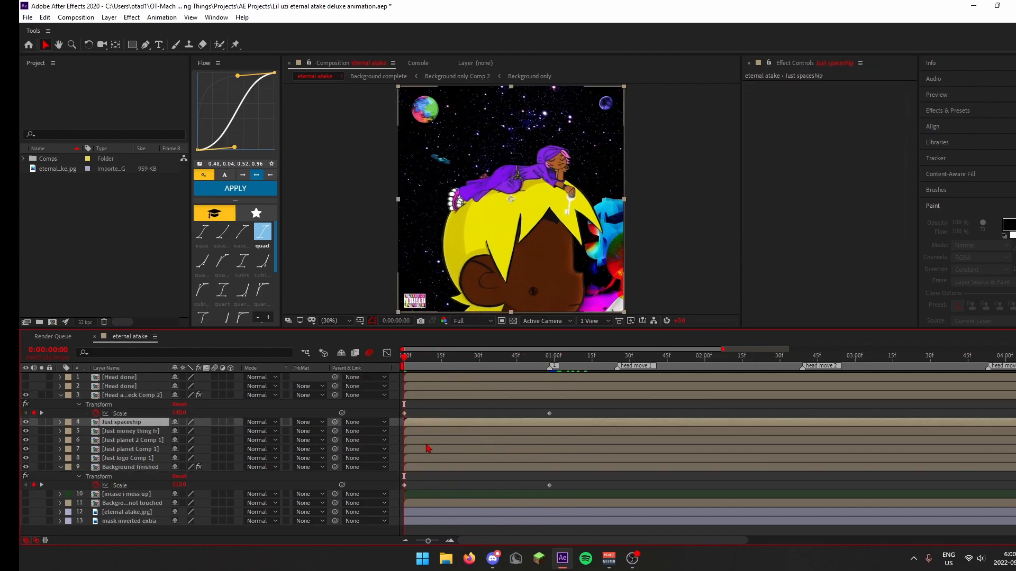
Set the starting Scale of the Background finished layer to 140 and of the head-and-neck layer to 110
{"action": "left_click_drag", "start_coordinate": [447, 361], "coordinate": [399, 365]}
{"action": "left_click", "coordinate": [179, 485]}
{"action": "type", "text": "140"}
{"action": "left_click", "coordinate": [179, 413]}
{"action": "type", "text": "110"}
{"action": "key", "text": "Return"}
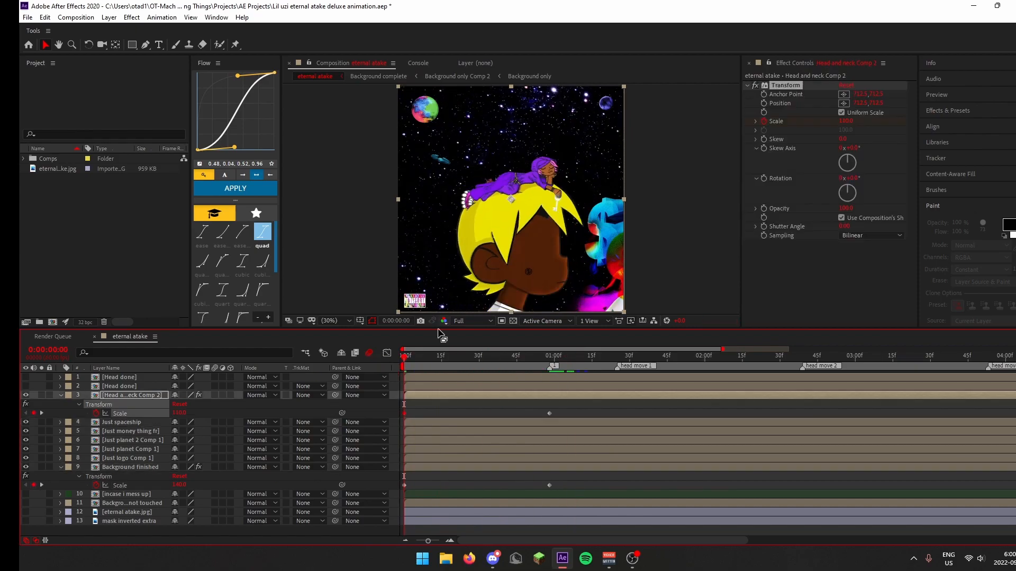
Paste the Transform effect with its Scale keyframes onto the Just spaceship layer and set its starting Scale to 130
{"action": "left_click", "coordinate": [420, 423]}
{"action": "key", "text": "ctrl+v"}
{"action": "key", "text": "u"}
{"action": "left_click", "coordinate": [179, 440]}
{"action": "type", "text": "130"}
{"action": "key", "text": "Return"}
Add the keyframed Transform effect to the money thing, both planet and logo layers and reveal their Scale keyframes
{"action": "left_click", "coordinate": [426, 450]}
{"action": "left_click", "coordinate": [428, 458]}
{"action": "left_click", "coordinate": [427, 467]}
{"action": "left_click", "coordinate": [427, 475]}
{"action": "left_click", "coordinate": [428, 449]}
{"action": "left_click", "coordinate": [430, 467]}
{"action": "left_click", "coordinate": [441, 458]}
{"action": "key", "text": "u"}
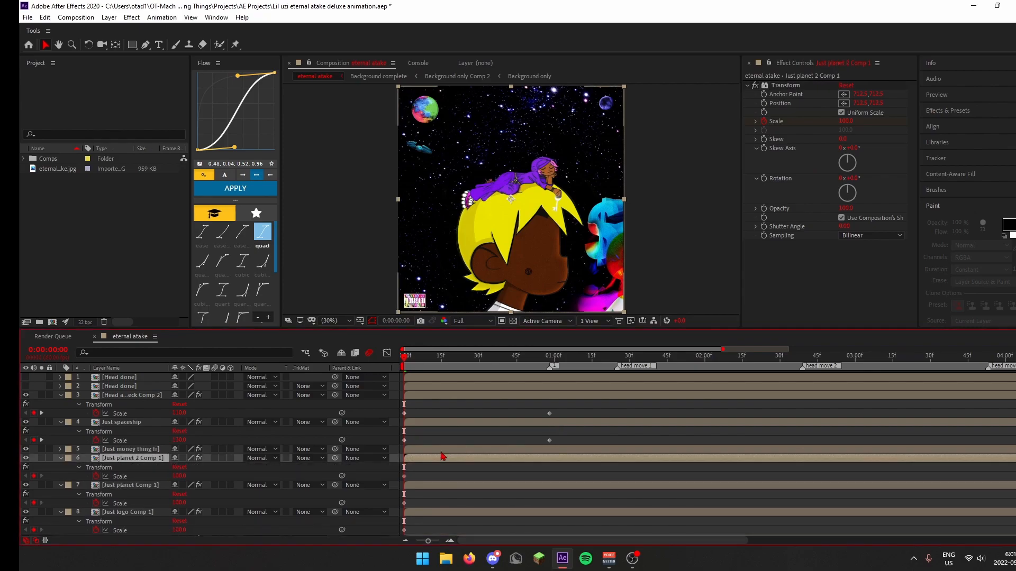
{"action": "left_click", "coordinate": [443, 449]}
{"action": "key", "text": "u"}
Set the starting Scale of the logo layer to 135 and of the Just planet Comp 1 layer to 132
{"action": "scroll", "coordinate": [458, 475], "scroll_direction": "down", "scroll_amount": 2}
{"action": "left_click", "coordinate": [466, 476], "text": "shift"}
{"action": "left_click", "coordinate": [179, 494]}
{"action": "type", "text": "135"}
{"action": "key", "text": "Return"}
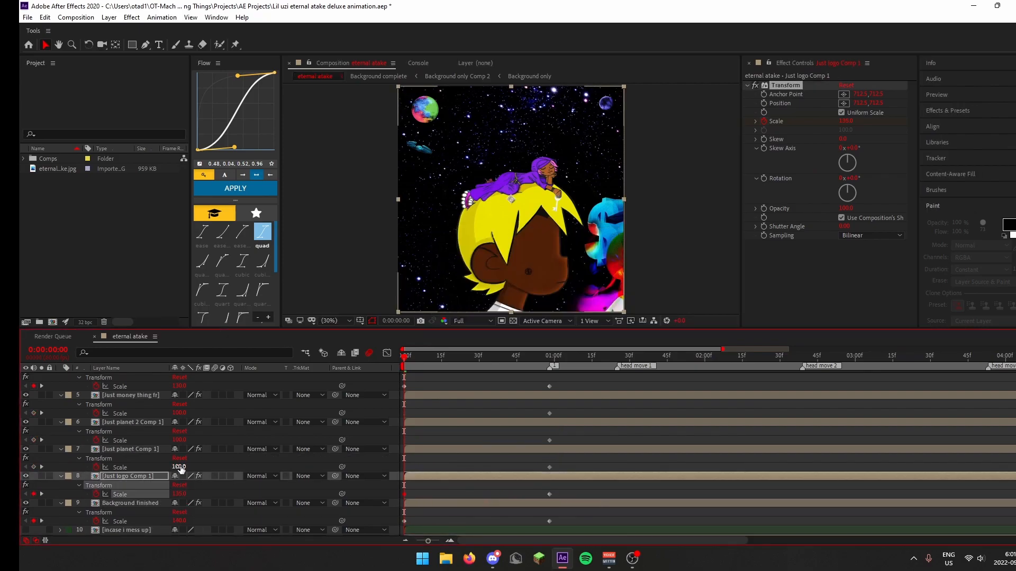
{"action": "left_click", "coordinate": [181, 468]}
{"action": "type", "text": "132"}
{"action": "key", "text": "Return"}
Set the starting Scale of the Just planet 2 layer to 129 and of the money thing layer to 122
{"action": "left_click", "coordinate": [180, 441]}
{"action": "type", "text": "129"}
{"action": "key", "text": "Return"}
{"action": "left_click", "coordinate": [180, 414]}
{"action": "type", "text": "122"}
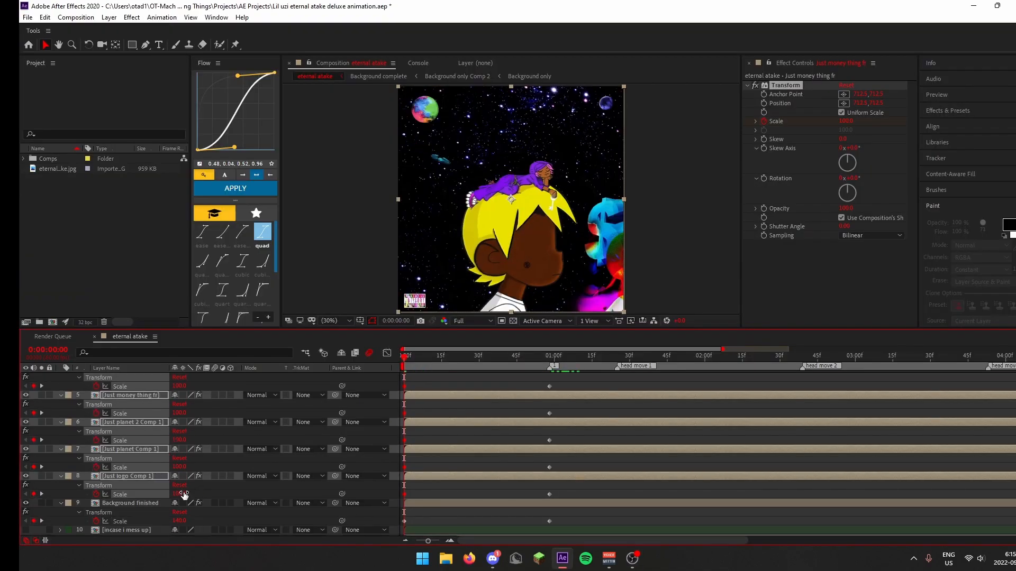
Set the starting Scale of the head-and-neck layer to 150 and of the Background finished layer to 110
{"action": "left_click", "coordinate": [180, 413]}
{"action": "type", "text": "150"}
{"action": "key", "text": "Return"}
{"action": "scroll", "coordinate": [182, 466], "scroll_direction": "down", "scroll_amount": 3}
{"action": "left_click", "coordinate": [180, 495]}
{"action": "type", "text": "110"}
{"action": "key", "text": "Return"}
Set the starting Scale of the logo layer to 125 and of the Just planet Comp 1 layer to 129
{"action": "type", "text": "125"}
{"action": "key", "text": "Return"}
{"action": "left_click", "coordinate": [179, 441]}
{"action": "type", "text": "129"}
{"action": "key", "text": "Return"}
Set the starting Scale of the money thing layer to 137 and the spaceship to 140, and preview the zoom
{"action": "scroll", "coordinate": [433, 419], "scroll_direction": "up", "scroll_amount": 1}
{"action": "left_click", "coordinate": [180, 414]}
{"action": "type", "text": "137"}
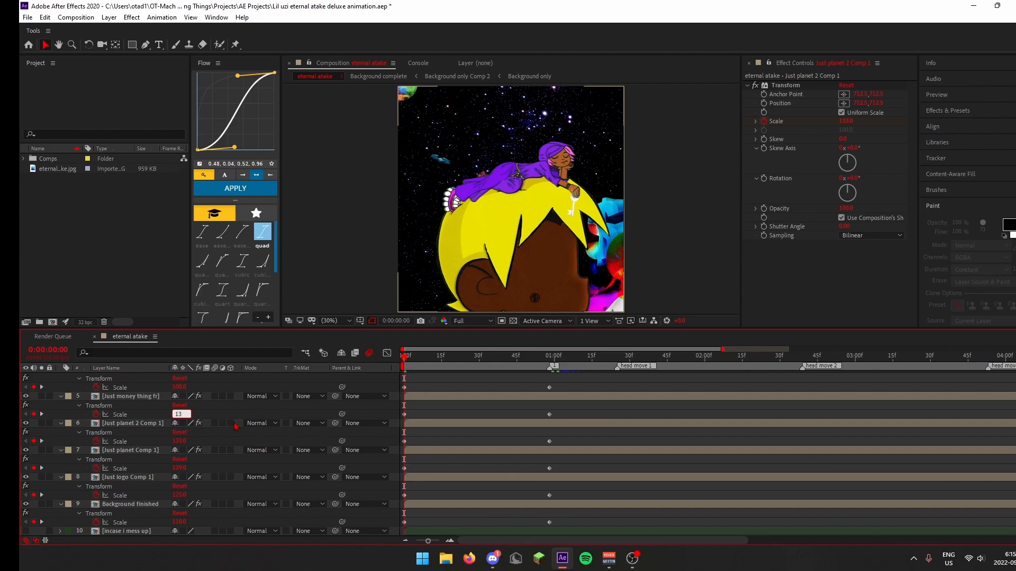
{"action": "scroll", "coordinate": [432, 418], "scroll_direction": "up", "scroll_amount": 1}
{"action": "left_click", "coordinate": [180, 415]}
{"action": "type", "text": "140"}
{"action": "left_click_drag", "start_coordinate": [406, 358], "coordinate": [566, 371]}
{"action": "key", "text": "Home"}
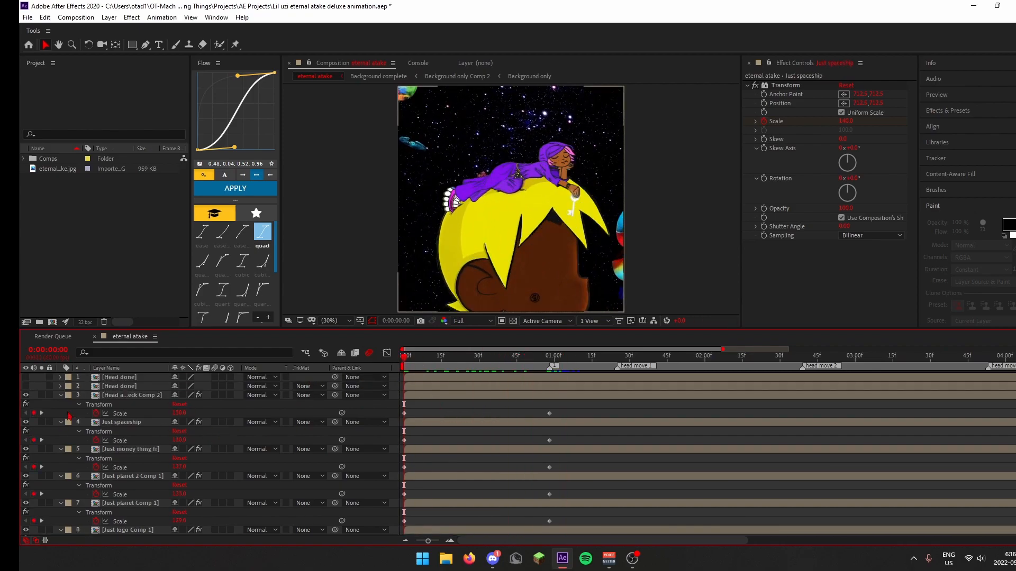
Apply Easy Ease to the Scale keyframes of all visible artwork layers and enable motion blur on those layers
{"action": "left_click", "coordinate": [120, 413]}
{"action": "scroll", "coordinate": [120, 465], "scroll_direction": "down", "scroll_amount": 3}
{"action": "left_click", "coordinate": [120, 469], "text": "shift"}
{"action": "left_click", "coordinate": [120, 496], "text": "shift"}
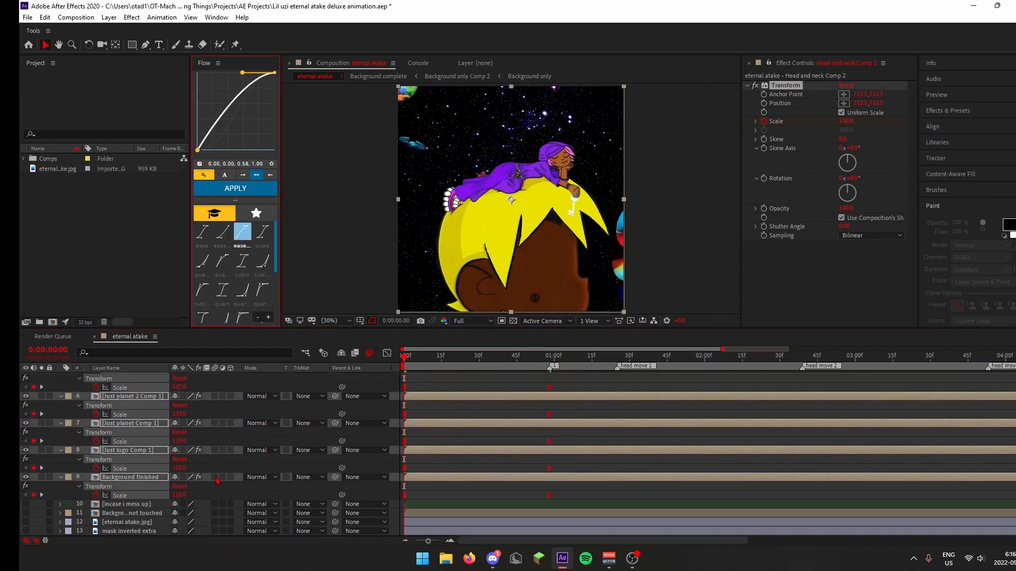
{"action": "key", "text": "F9"}
{"action": "left_click", "coordinate": [214, 477]}
Set the starting Scale of the head-and-neck layer to 160 and preview the eased zoom
{"action": "scroll", "coordinate": [215, 465], "scroll_direction": "up", "scroll_amount": 3}
{"action": "left_click_drag", "start_coordinate": [405, 358], "coordinate": [427, 358]}
{"action": "left_click", "coordinate": [179, 413]}
{"action": "type", "text": "160"}
{"action": "key", "text": "Tab"}
{"action": "key", "text": "Return"}
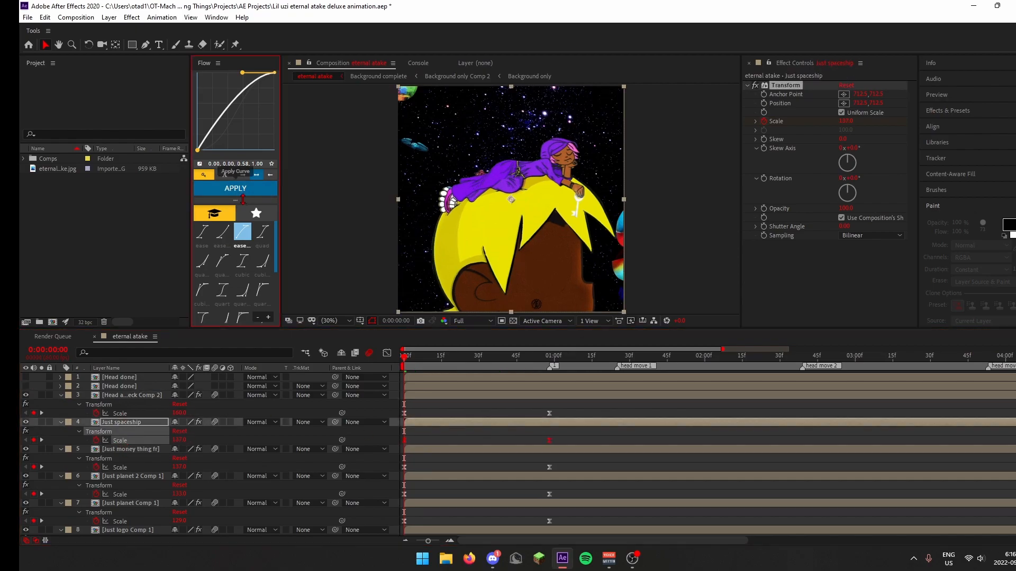
{"action": "key", "text": "space"}
{"action": "key", "text": "space"}
Move the ending Scale keyframes of all artwork layers to about the two-second mark
{"action": "left_click_drag", "start_coordinate": [571, 402], "coordinate": [536, 529]}
{"action": "scroll", "coordinate": [539, 508], "scroll_direction": "down", "scroll_amount": 3}
{"action": "left_click_drag", "start_coordinate": [568, 459], "coordinate": [537, 500]}
{"action": "left_click_drag", "start_coordinate": [549, 495], "coordinate": [702, 495]}
Apply the saved Flow curve 0.00, 0.01, 0.00, 0.99 to all the layers' Scale keyframes and preview the zoom
{"action": "left_click", "coordinate": [319, 496]}
{"action": "left_click", "coordinate": [120, 496]}
{"action": "scroll", "coordinate": [120, 424], "scroll_direction": "up", "scroll_amount": 3}
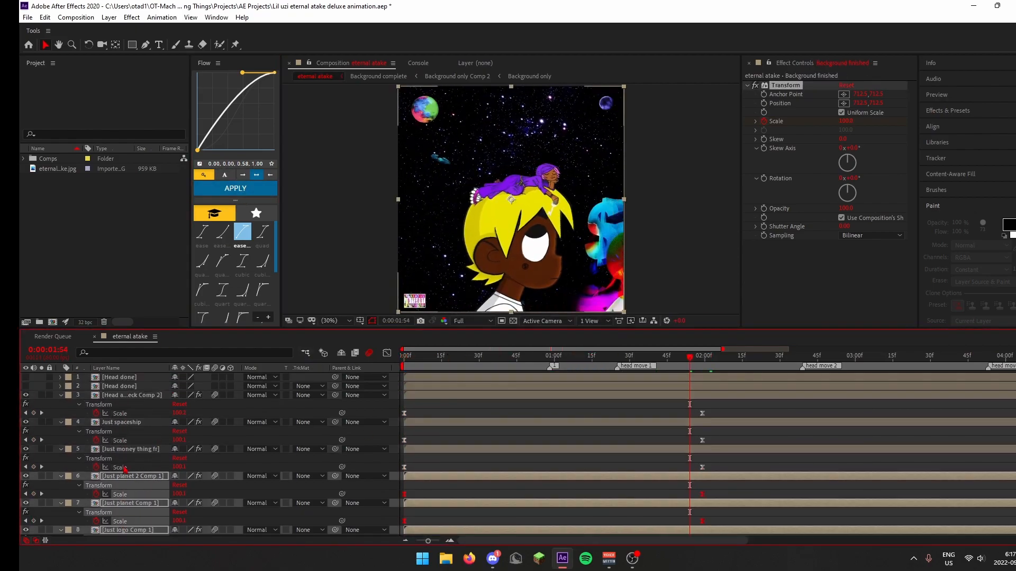
{"action": "left_click", "coordinate": [120, 414], "text": "shift"}
{"action": "left_click", "coordinate": [256, 213]}
{"action": "left_click", "coordinate": [202, 274]}
{"action": "left_click", "coordinate": [237, 189]}
{"action": "left_click", "coordinate": [755, 412]}
{"action": "key", "text": "space"}
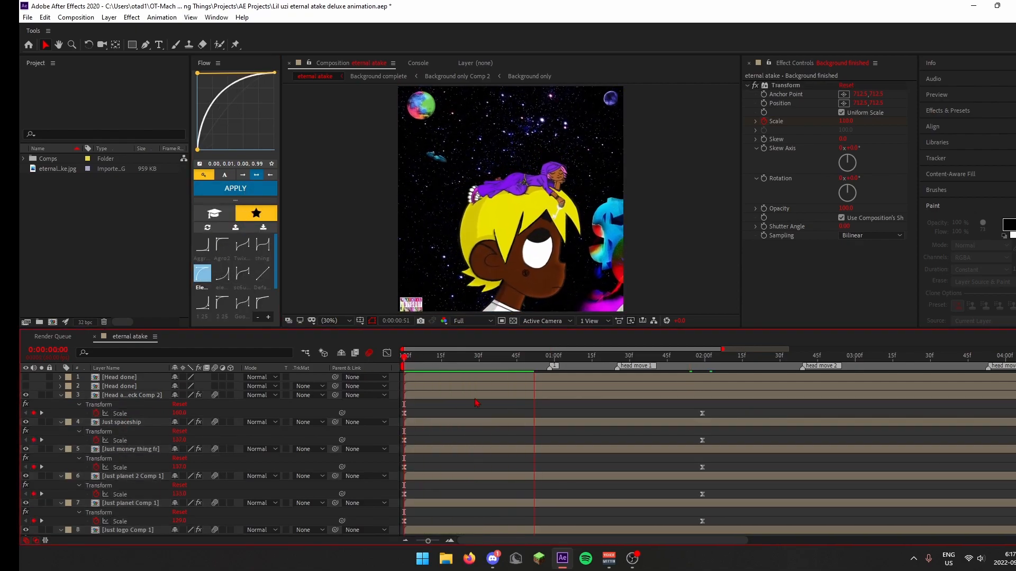
Set the starting Scale of the head-and-neck layer to 300, the spaceship to 200 and the money thing layer to 170
{"action": "key", "text": "space"}
{"action": "left_click", "coordinate": [180, 413]}
{"action": "type", "text": "200"}
{"action": "key", "text": "Return"}
{"action": "left_click", "coordinate": [180, 440]}
{"action": "type", "text": "170"}
{"action": "key", "text": "Return"}
{"action": "left_click", "coordinate": [187, 467]}
{"action": "type", "text": "150"}
{"action": "key", "text": "Return"}
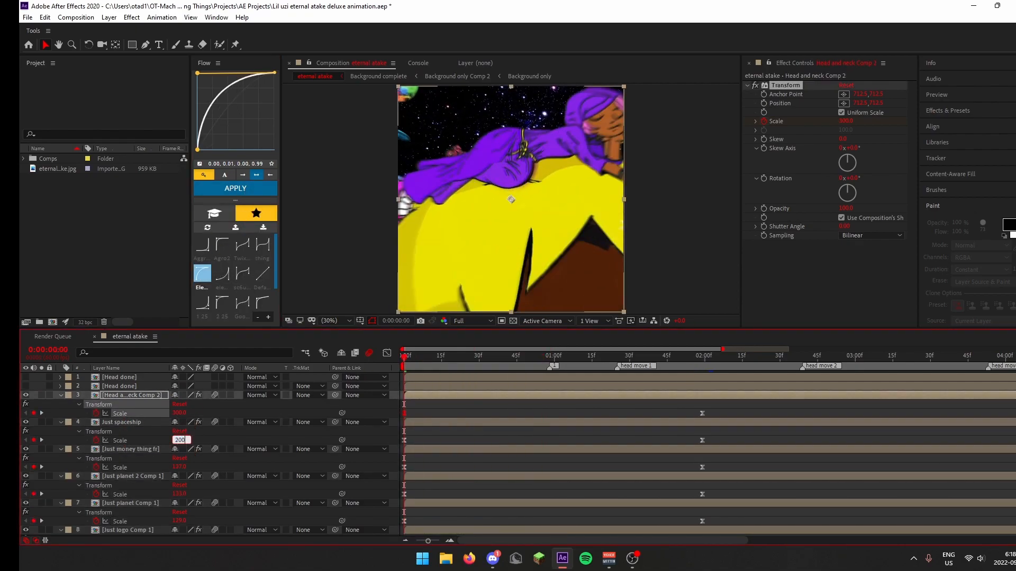
Raise the starting Scale of both planet layers, set the logo to 150 and the background to 120, and preview
{"action": "scroll", "coordinate": [188, 466], "scroll_direction": "down", "scroll_amount": 1}
{"action": "left_click", "coordinate": [179, 468]}
{"action": "type", "text": "160"}
{"action": "left_click", "coordinate": [179, 494]}
{"action": "type", "text": "150"}
{"action": "left_click", "coordinate": [179, 494]}
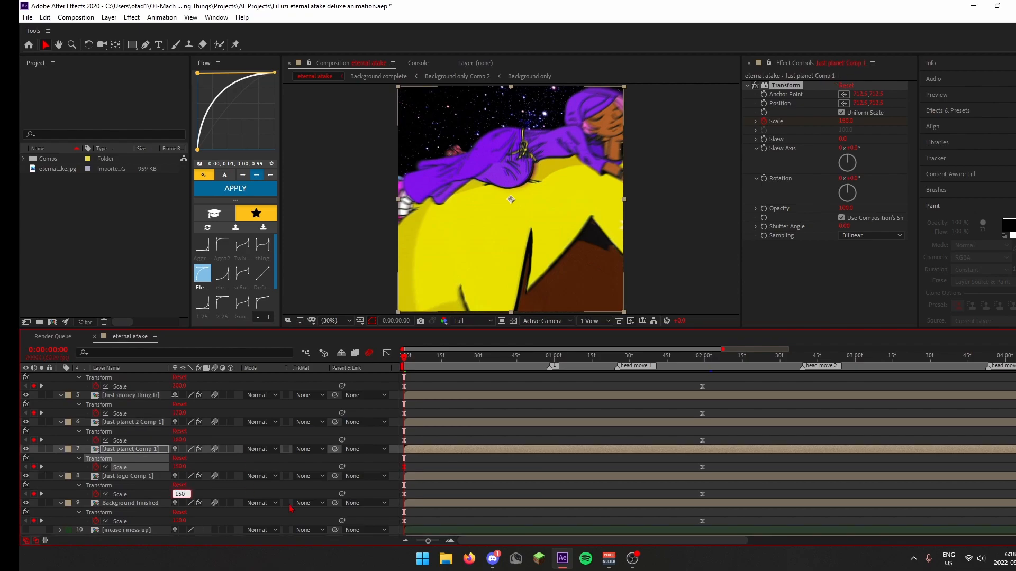
{"action": "left_click", "coordinate": [179, 521]}
{"action": "type", "text": "120"}
{"action": "left_click_drag", "start_coordinate": [404, 357], "coordinate": [618, 380]}
{"action": "key", "text": "space"}
{"action": "scroll", "coordinate": [467, 412], "scroll_direction": "up", "scroll_amount": 4}
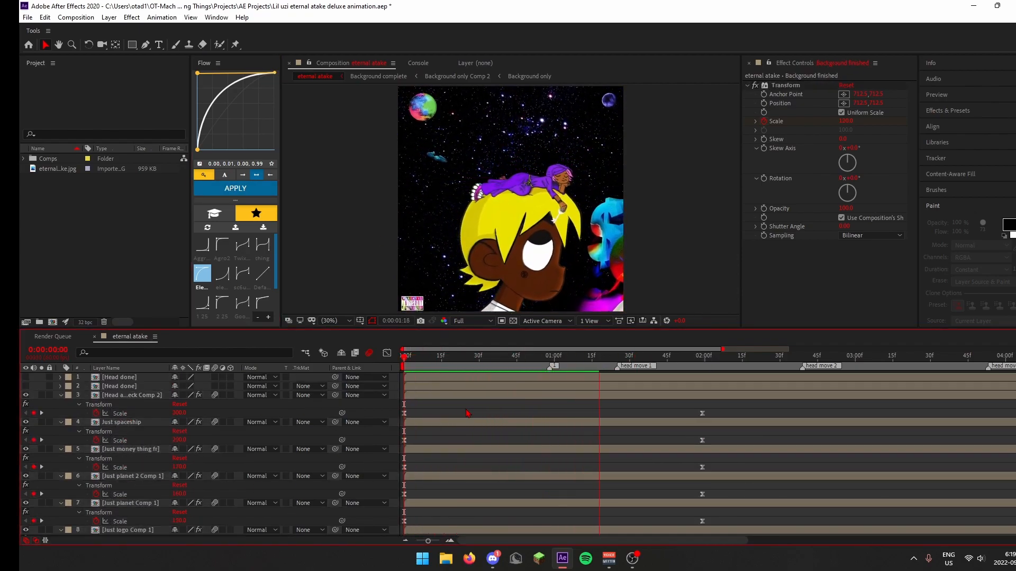
Fit the full five-second composition in the timeline and preview the zoom together with the head moves
{"action": "left_click_drag", "start_coordinate": [428, 542], "coordinate": [416, 541]}
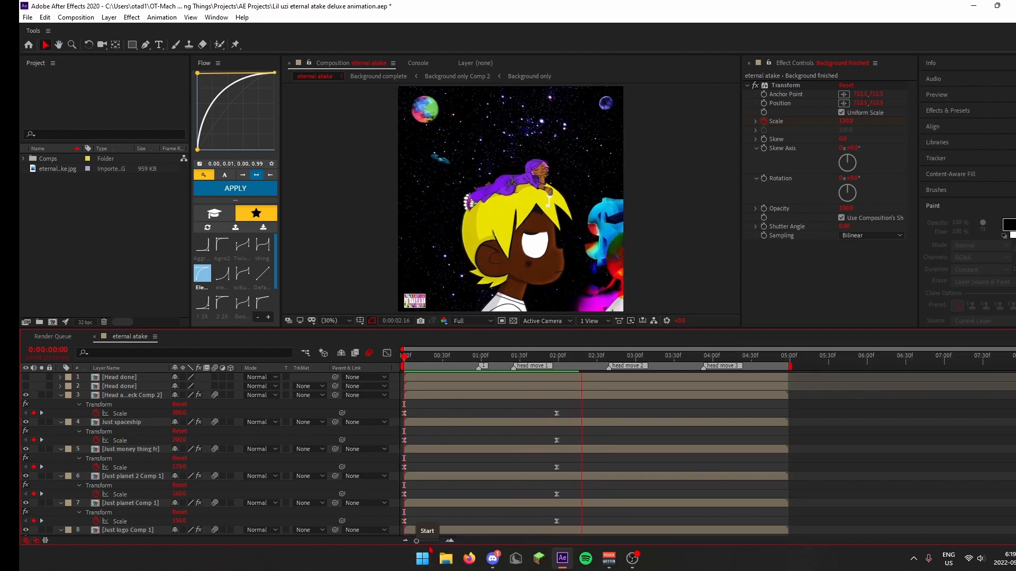
{"action": "scroll", "coordinate": [491, 474], "scroll_direction": "down", "scroll_amount": 1}
{"action": "scroll", "coordinate": [491, 474], "scroll_direction": "up", "scroll_amount": 1}
{"action": "key", "text": "space"}
{"action": "key", "text": "space"}
{"action": "key", "text": "space"}
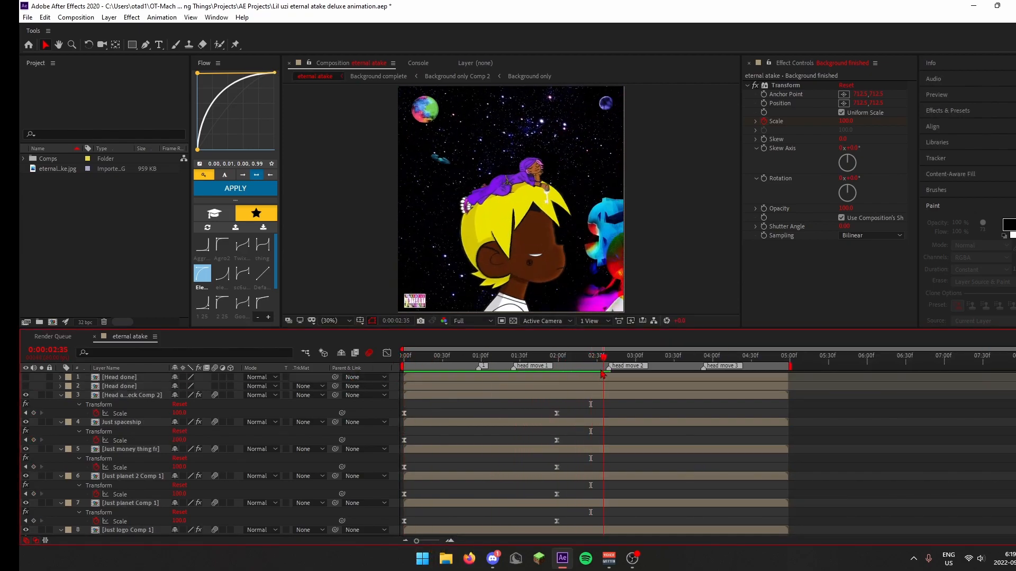
{"action": "key", "text": "space"}
Collapse the layers' keyframed properties and open the Just spaceship precomp with its nested layer selected
{"action": "left_click", "coordinate": [60, 395]}
{"action": "left_click", "coordinate": [61, 404]}
{"action": "left_click", "coordinate": [61, 413]}
{"action": "left_click_drag", "start_coordinate": [60, 423], "coordinate": [60, 449]}
{"action": "double_click", "coordinate": [136, 405]}
{"action": "left_click", "coordinate": [443, 377]}
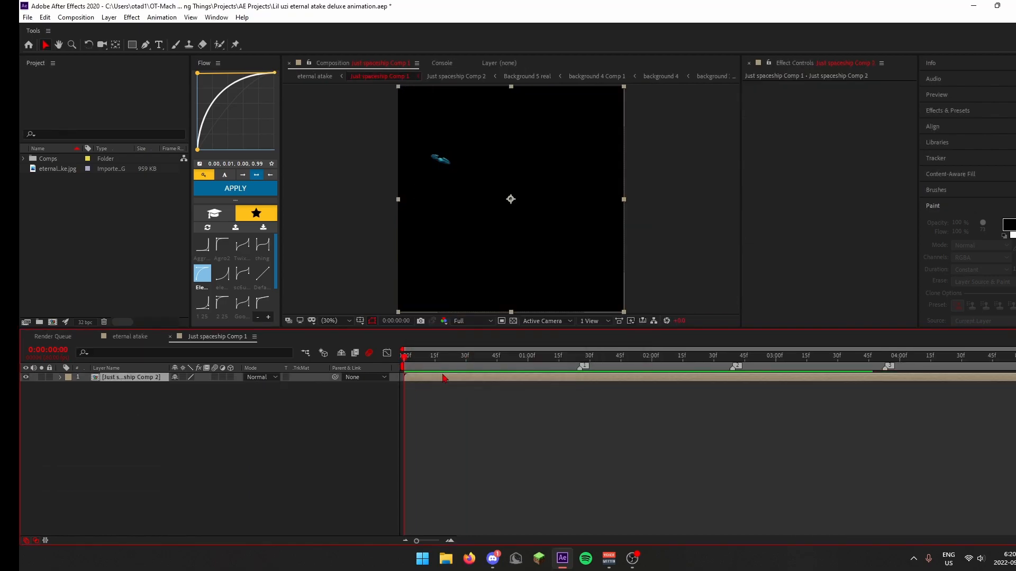
Add a Transform effect to the nested spaceship layer and keyframe its Position to cross the frame by marker 3
{"action": "key", "text": "ctrl+alt+shift+e"}
{"action": "left_click", "coordinate": [887, 362]}
{"action": "left_click_drag", "start_coordinate": [180, 395], "coordinate": [679, 430]}
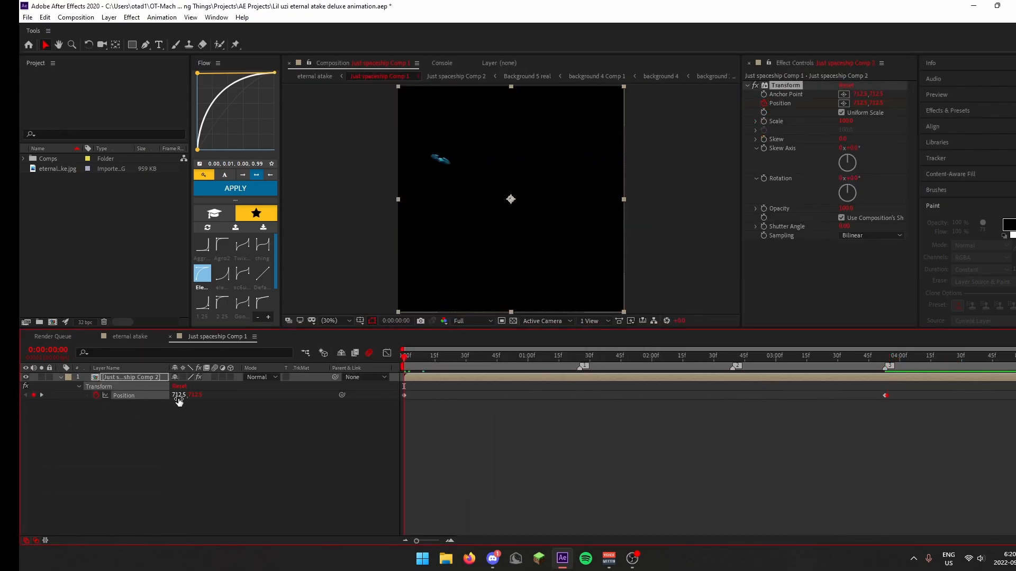
{"action": "left_click", "coordinate": [716, 455]}
{"action": "key", "text": "space"}
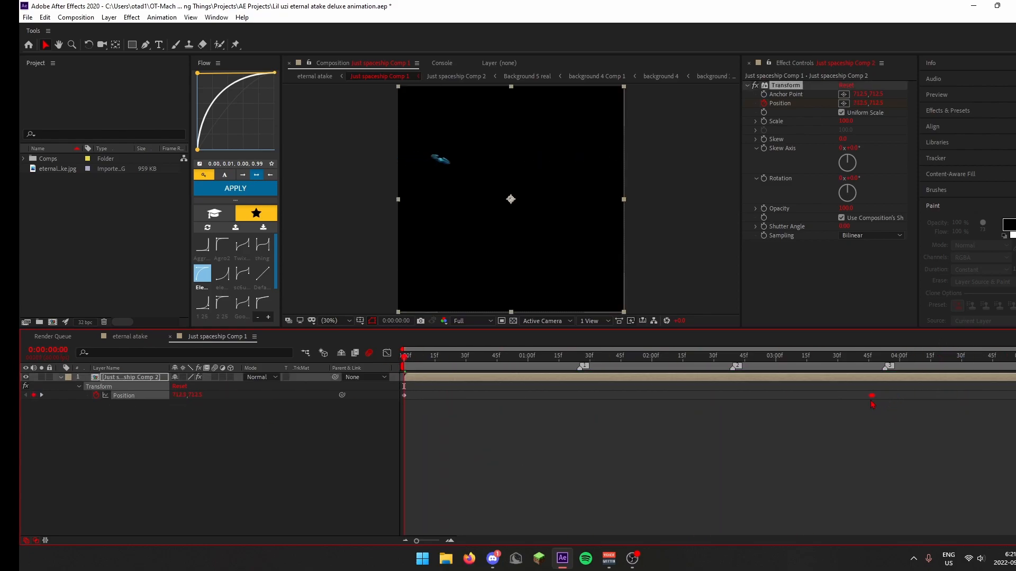
Move the spaceship's ending Position keyframes earlier, to about 3:30, and preview the flight
{"action": "key", "text": "space"}
{"action": "left_click", "coordinate": [872, 396]}
{"action": "left_click_drag", "start_coordinate": [872, 396], "coordinate": [839, 396]}
{"action": "left_click", "coordinate": [761, 450]}
{"action": "key", "text": "space"}
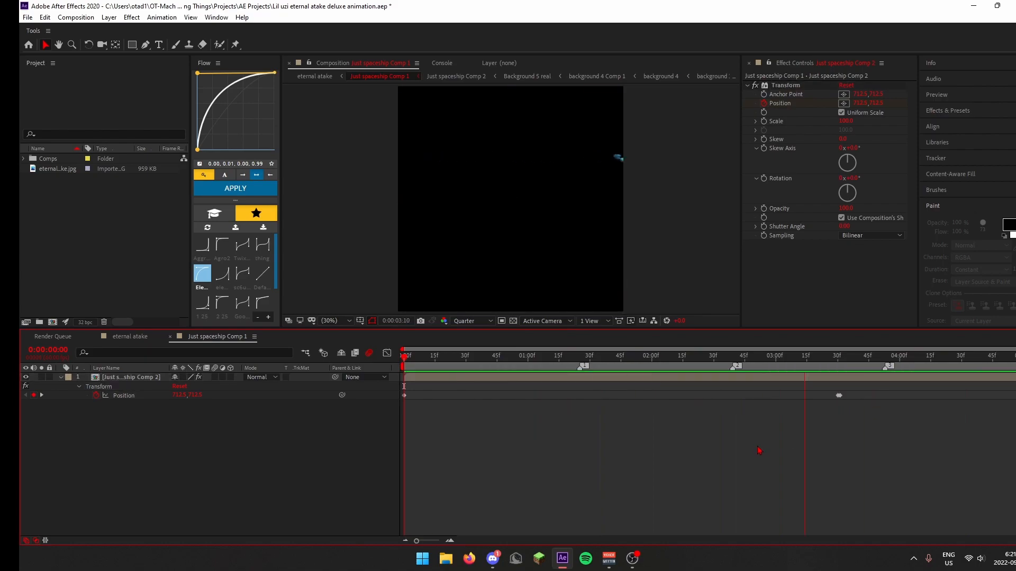
Return to the eternal atake composition and place marker 1 at the ending Scale keyframe at 1:59
{"action": "left_click", "coordinate": [129, 336]}
{"action": "mouse_move", "coordinate": [405, 358]}
{"action": "left_mouse_down"}
{"action": "mouse_move", "coordinate": [451, 369]}
{"action": "mouse_move", "coordinate": [533, 366]}
{"action": "mouse_move", "coordinate": [408, 366]}
{"action": "mouse_move", "coordinate": [597, 366]}
{"action": "mouse_move", "coordinate": [492, 366]}
{"action": "left_mouse_up"}
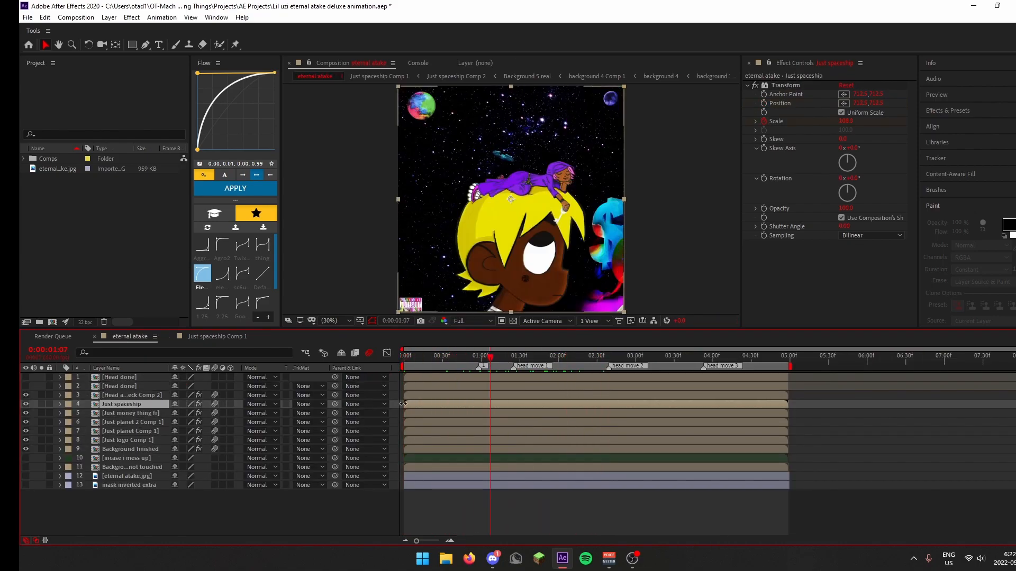
{"action": "left_click", "coordinate": [132, 395]}
{"action": "key", "text": "u"}
{"action": "key", "text": "k"}
{"action": "key", "text": "shift+1"}
{"action": "key", "text": "u"}
Set the Scale of the money thing layer to 105 at 1:59
{"action": "left_click", "coordinate": [130, 413]}
{"action": "key", "text": "s"}
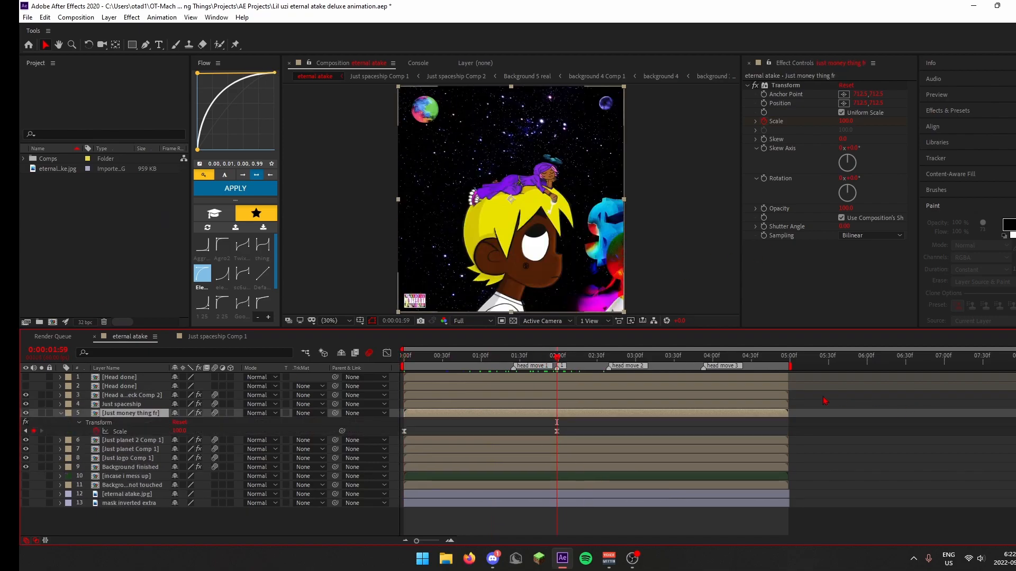
{"action": "left_click", "coordinate": [180, 432]}
{"action": "type", "text": "105"}
{"action": "key", "text": "Return"}
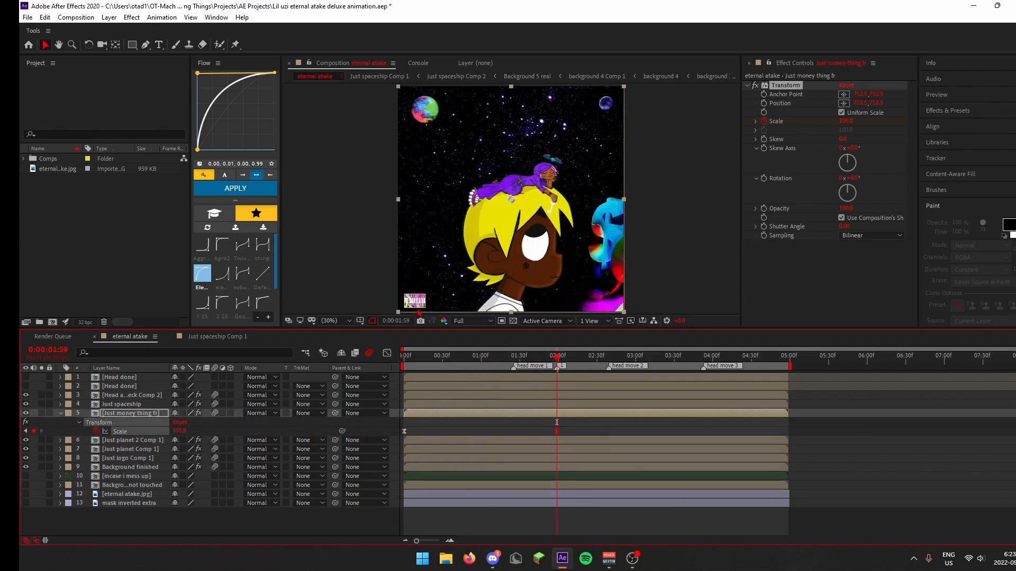
{"action": "key", "text": "u"}
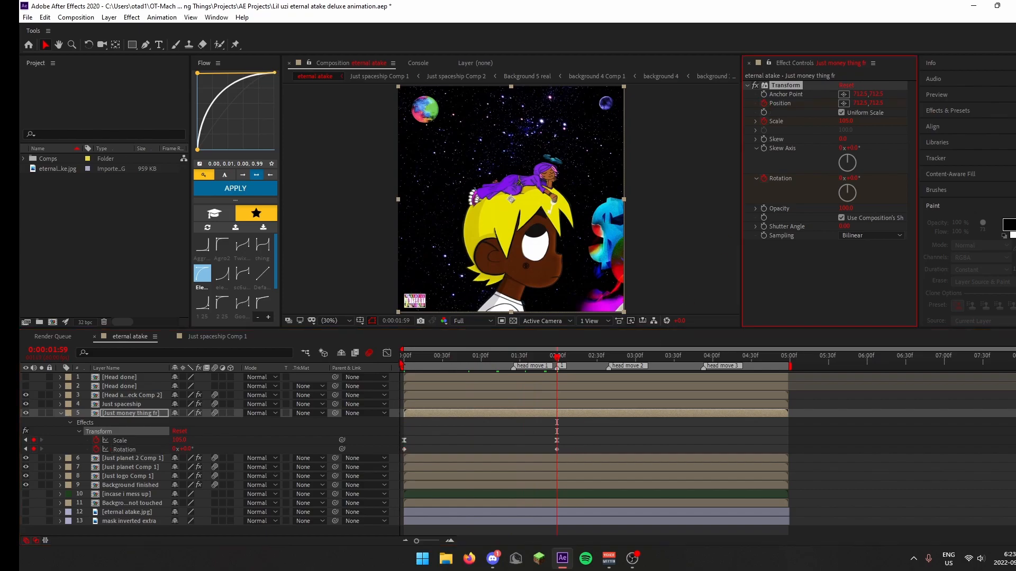
Try keyframing the Rotation of the money thing layer between the composition start and 1:59
{"action": "left_click", "coordinate": [180, 449]}
{"action": "type", "text": "4"}
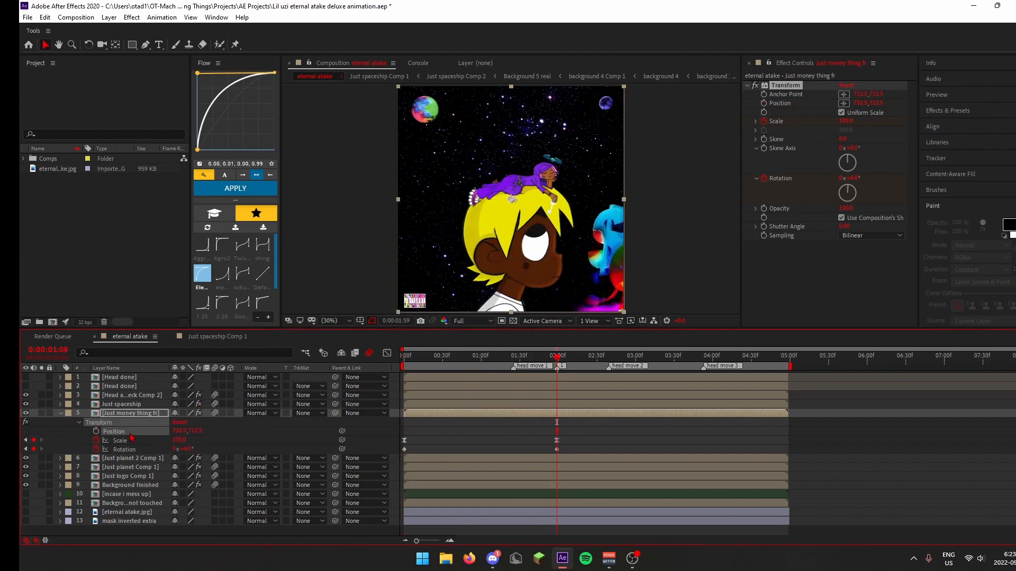
{"action": "key", "text": "Home"}
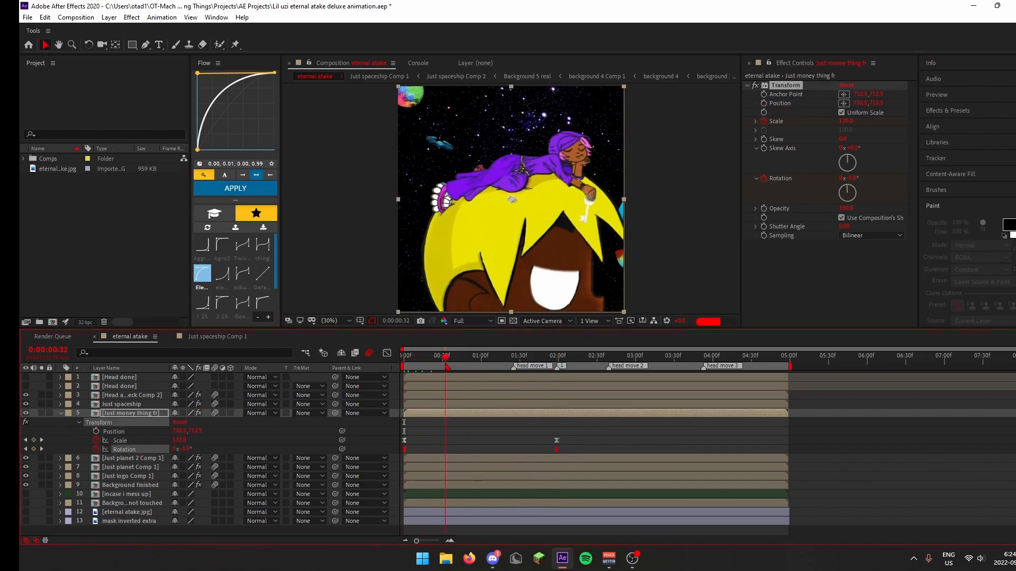
{"action": "left_click_drag", "start_coordinate": [521, 381], "coordinate": [789, 358]}
{"action": "left_click", "coordinate": [185, 449]}
{"action": "left_click", "coordinate": [185, 449]}
{"action": "left_click", "coordinate": [186, 449]}
{"action": "type", "text": "0"}
Try giving the money thing layer a rocking motion with additional Rotation keyframes of -3 and 3 degrees
{"action": "left_click_drag", "start_coordinate": [404, 357], "coordinate": [513, 394]}
{"action": "left_click", "coordinate": [512, 366]}
{"action": "left_click", "coordinate": [479, 449]}
{"action": "left_click_drag", "start_coordinate": [408, 358], "coordinate": [653, 406]}
{"action": "left_click", "coordinate": [652, 425]}
{"action": "left_click_drag", "start_coordinate": [478, 357], "coordinate": [590, 356]}
{"action": "left_click", "coordinate": [185, 449]}
{"action": "type", "text": "-3"}
{"action": "left_click", "coordinate": [42, 450]}
{"action": "left_click", "coordinate": [186, 449]}
{"action": "type", "text": "3"}
{"action": "double_click", "coordinate": [41, 449]}
{"action": "left_click", "coordinate": [188, 449]}
{"action": "left_click_drag", "start_coordinate": [654, 450], "coordinate": [590, 449]}
{"action": "left_click_drag", "start_coordinate": [707, 366], "coordinate": [151, 451]}
Go to marker 2 at 3:10 and reveal the keyframed properties of the head, spaceship, money thing and planet layers
{"action": "key", "text": "u"}
{"action": "left_click_drag", "start_coordinate": [407, 357], "coordinate": [649, 366]}
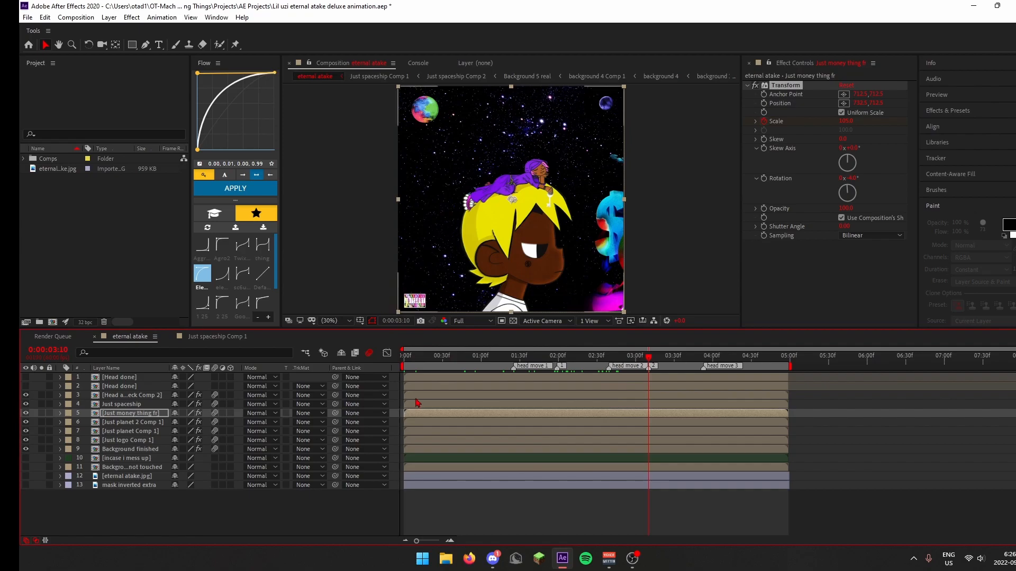
{"action": "left_click", "coordinate": [419, 395]}
{"action": "key", "text": "u"}
{"action": "left_click", "coordinate": [424, 422]}
{"action": "key", "text": "u"}
{"action": "left_click", "coordinate": [430, 449]}
{"action": "key", "text": "u"}
{"action": "left_click", "coordinate": [437, 477]}
{"action": "key", "text": "u"}
Enable Position keyframing in the Transform effect of each artwork layer
{"action": "left_click", "coordinate": [763, 103]}
{"action": "left_click", "coordinate": [682, 467]}
{"action": "left_click", "coordinate": [764, 104]}
{"action": "left_click", "coordinate": [683, 503]}
{"action": "left_click", "coordinate": [764, 103]}
{"action": "scroll", "coordinate": [683, 466], "scroll_direction": "down", "scroll_amount": 4}
{"action": "left_click", "coordinate": [682, 431]}
{"action": "left_click", "coordinate": [764, 103]}
Move the new Position keyframes of all artwork layers back to marker 1 at 1:59
{"action": "left_click_drag", "start_coordinate": [648, 413], "coordinate": [557, 414]}
{"action": "left_click_drag", "start_coordinate": [649, 450], "coordinate": [556, 450]}
{"action": "left_click_drag", "start_coordinate": [649, 486], "coordinate": [556, 486]}
{"action": "scroll", "coordinate": [603, 477], "scroll_direction": "down", "scroll_amount": 4}
{"action": "left_click_drag", "start_coordinate": [649, 414], "coordinate": [557, 414]}
{"action": "left_click_drag", "start_coordinate": [649, 450], "coordinate": [557, 450]}
{"action": "left_click_drag", "start_coordinate": [648, 485], "coordinate": [557, 486]}
{"action": "scroll", "coordinate": [602, 414], "scroll_direction": "up", "scroll_amount": 5}
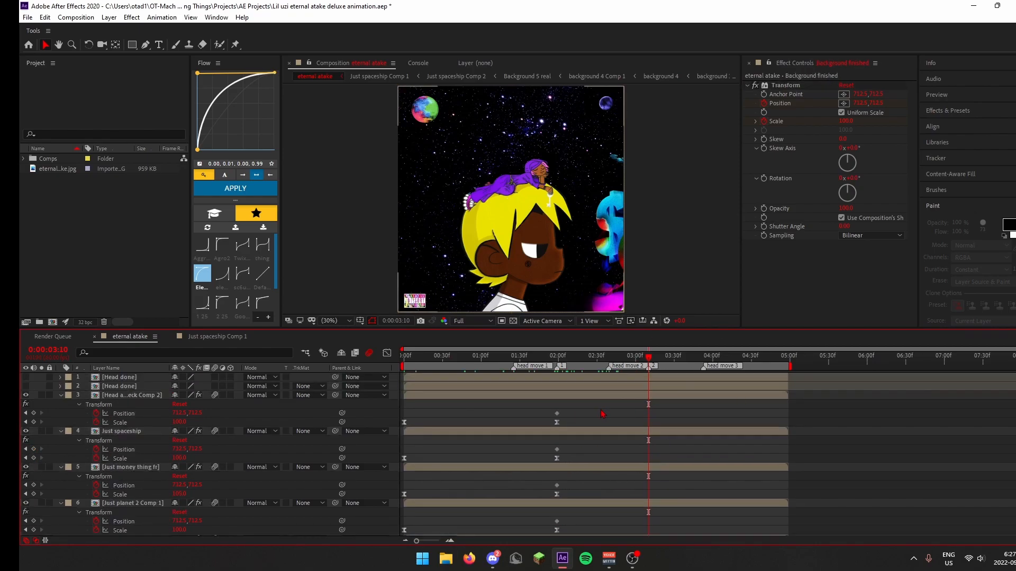
At 3:10, scale the head-and-neck layer to 150 and shift it down, and set the spaceship's Scale to 125 and vertical Position to 790.5
{"action": "left_click_drag", "start_coordinate": [179, 422], "coordinate": [269, 422]}
{"action": "left_click", "coordinate": [521, 406]}
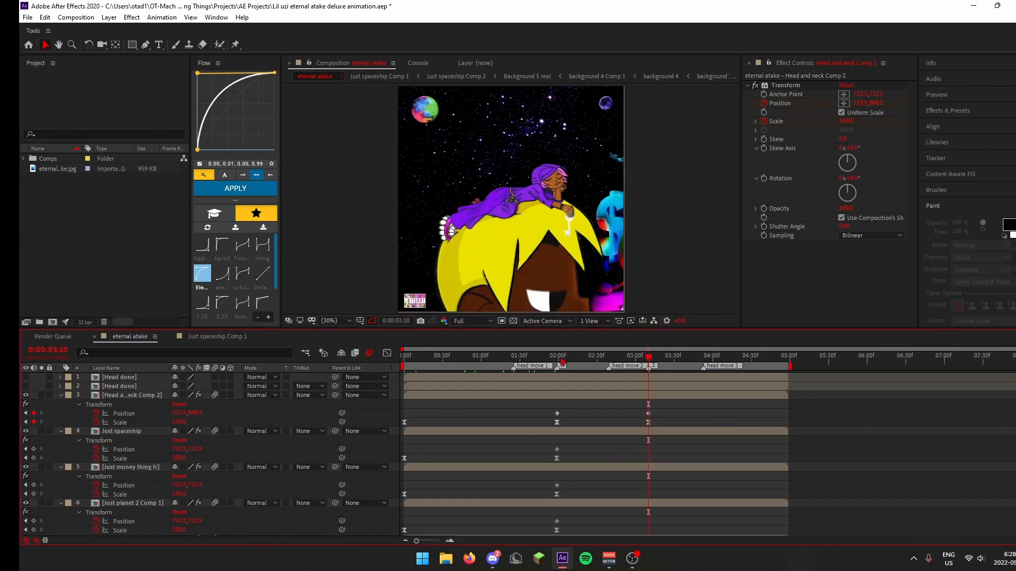
{"action": "type", "text": "125"}
{"action": "key", "text": "Return"}
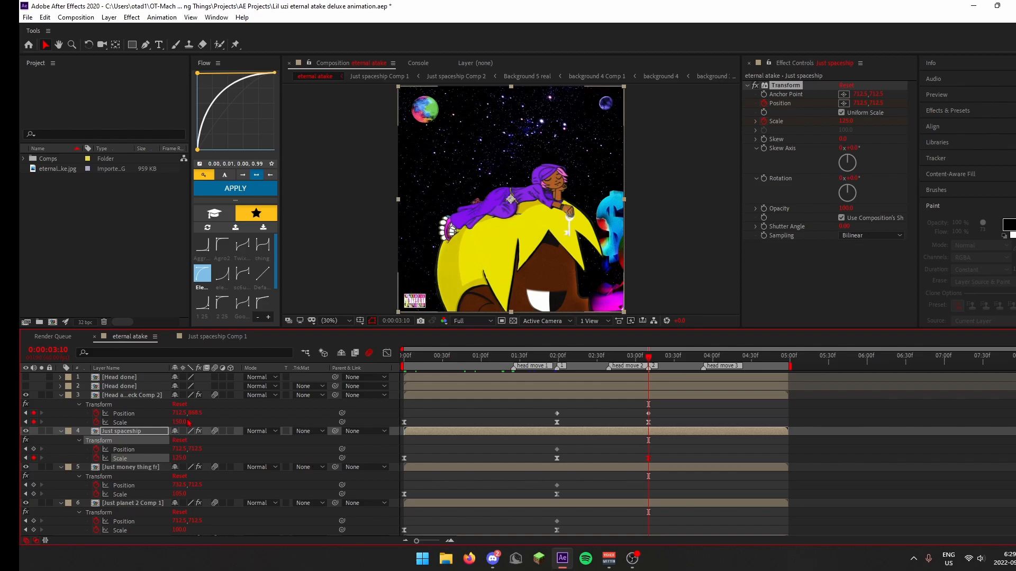
{"action": "left_click", "coordinate": [207, 458]}
{"action": "type", "text": "790.5"}
{"action": "key", "text": "Return"}
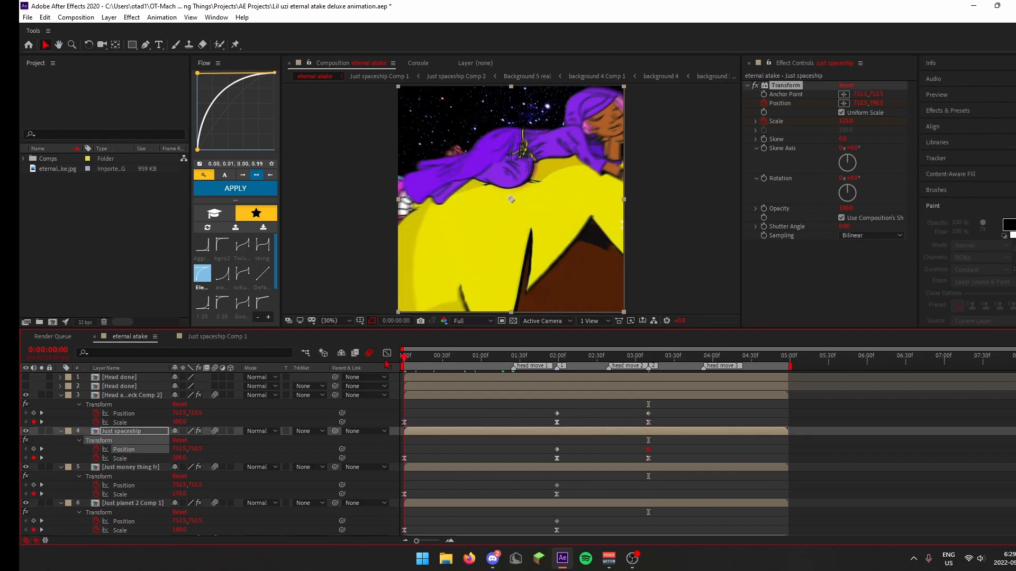
Set the money thing layer's Scale to 120 at 3:10, redo its Position keyframe at 1:59, and shift it down at 3:10
{"action": "left_click", "coordinate": [646, 499]}
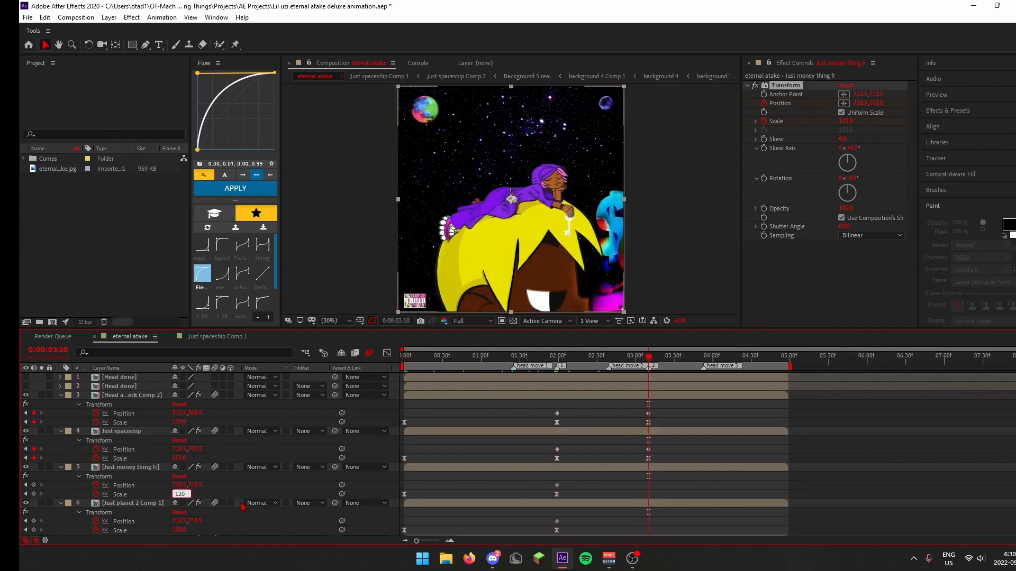
{"action": "key", "text": "Return"}
{"action": "key", "text": "j"}
{"action": "left_click_drag", "start_coordinate": [557, 373], "coordinate": [554, 360]}
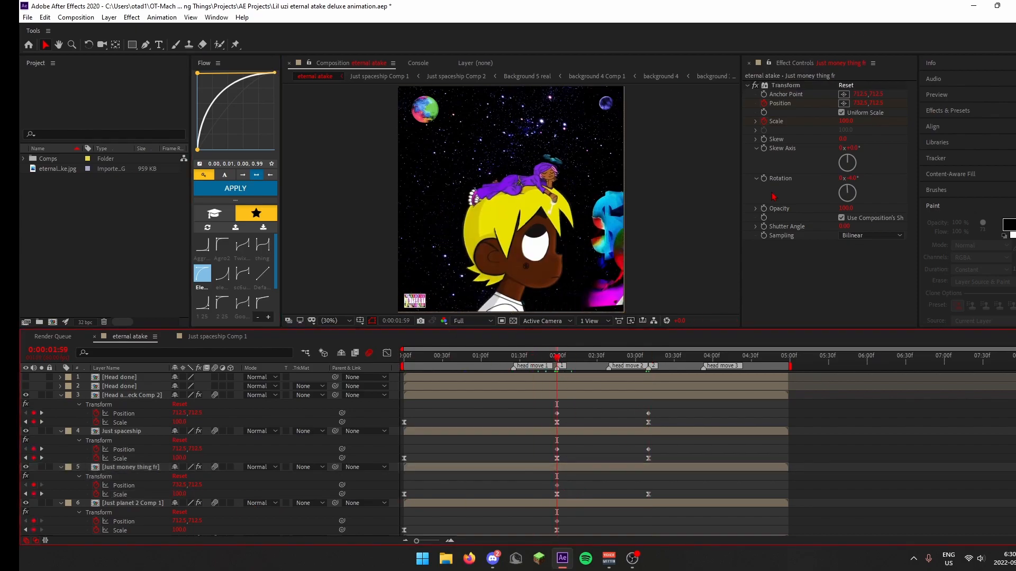
{"action": "left_click", "coordinate": [557, 486]}
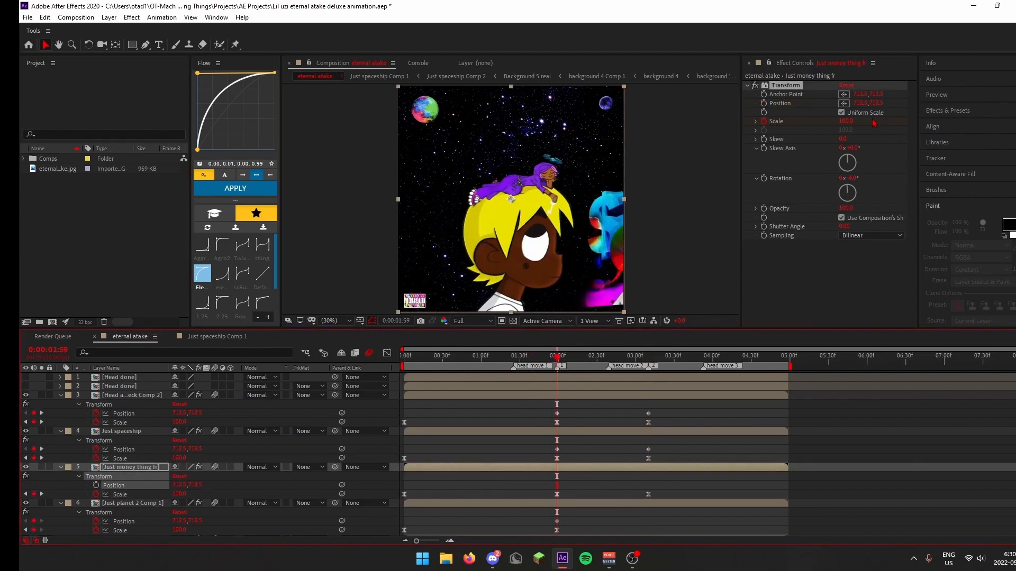
{"action": "left_click", "coordinate": [650, 360]}
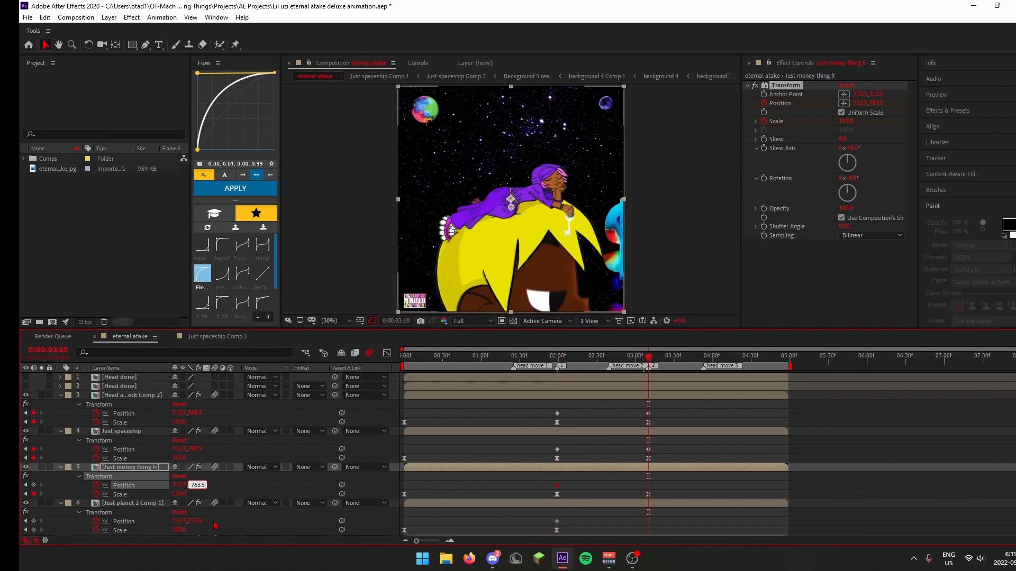
{"action": "left_click_drag", "start_coordinate": [353, 362], "coordinate": [650, 383]}
Set the Just planet 2 layer's Scale to 117 and vertical Position to 767.5 at 3:10
{"action": "scroll", "coordinate": [212, 464], "scroll_direction": "down", "scroll_amount": 2}
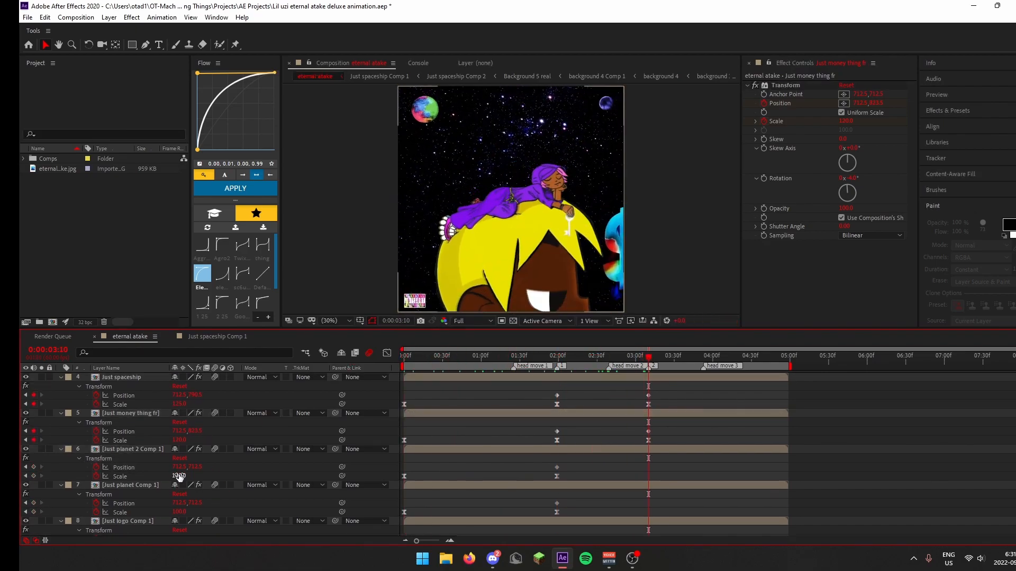
{"action": "left_click_drag", "start_coordinate": [180, 477], "coordinate": [178, 477]}
{"action": "left_click", "coordinate": [195, 467]}
{"action": "type", "text": "767.5"}
{"action": "left_click", "coordinate": [319, 476]}
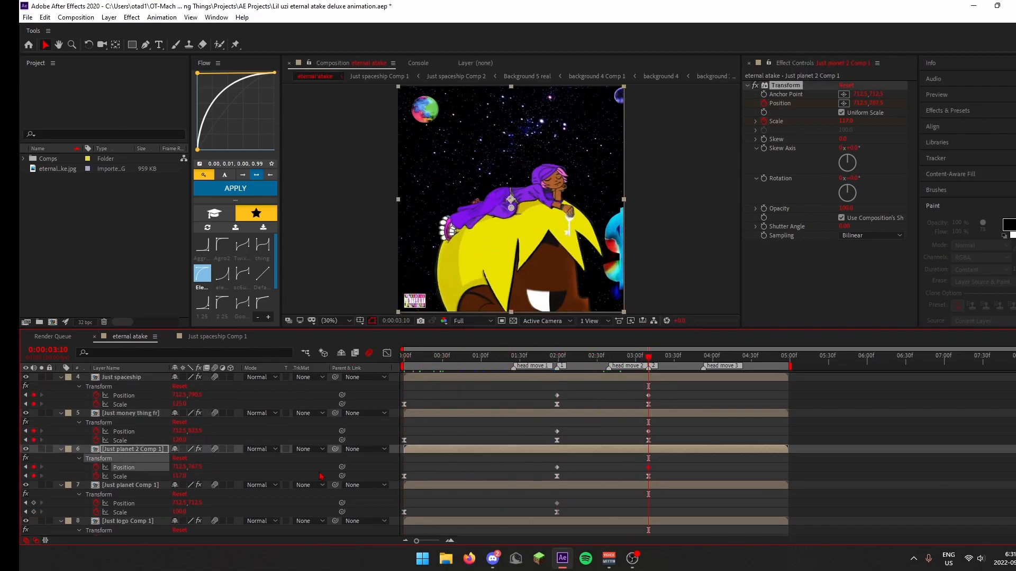
Shift the spaceship and planet layers further down at 3:10 and check the motion between markers 1 and 2
{"action": "scroll", "coordinate": [312, 471], "scroll_direction": "up", "scroll_amount": 2}
{"action": "left_click_drag", "start_coordinate": [557, 358], "coordinate": [649, 360]}
{"action": "left_click_drag", "start_coordinate": [197, 449], "coordinate": [218, 448]}
{"action": "scroll", "coordinate": [218, 448], "scroll_direction": "down", "scroll_amount": 1}
{"action": "left_click_drag", "start_coordinate": [197, 494], "coordinate": [242, 505]}
{"action": "scroll", "coordinate": [216, 496], "scroll_direction": "down", "scroll_amount": 1}
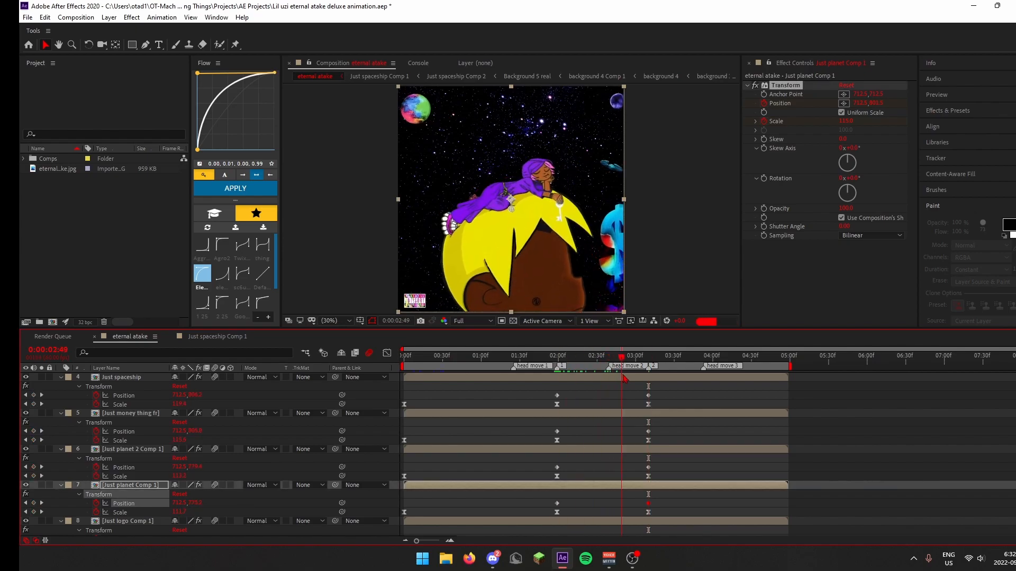
At 3:10, set the Background finished layer's Scale to 103 and the Just logo layer's Scale to 114
{"action": "scroll", "coordinate": [511, 482], "scroll_direction": "down", "scroll_amount": 2}
{"action": "scroll", "coordinate": [511, 481], "scroll_direction": "down", "scroll_amount": 1}
{"action": "left_click", "coordinate": [182, 503]}
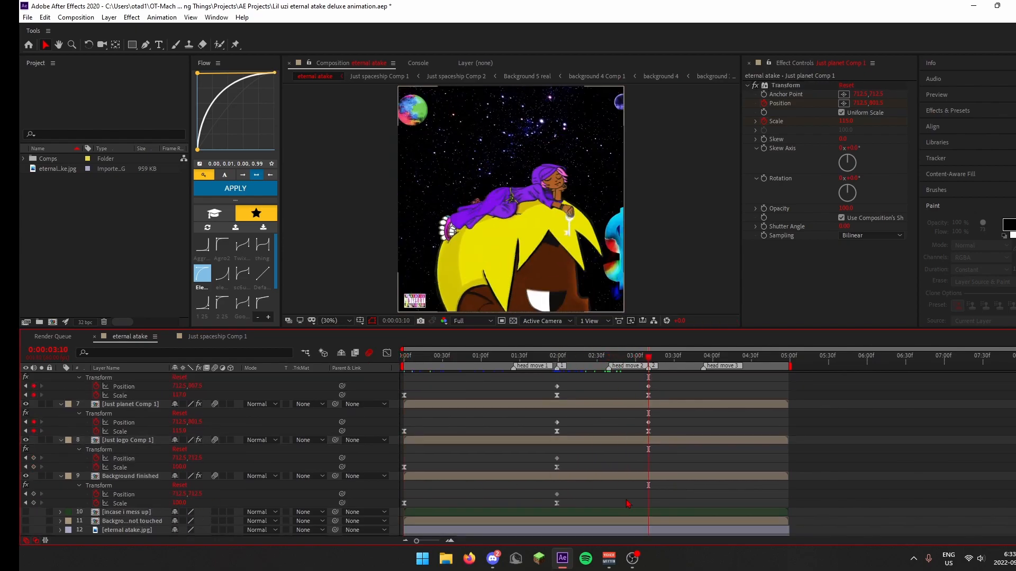
{"action": "type", "text": "103"}
{"action": "key", "text": "Return"}
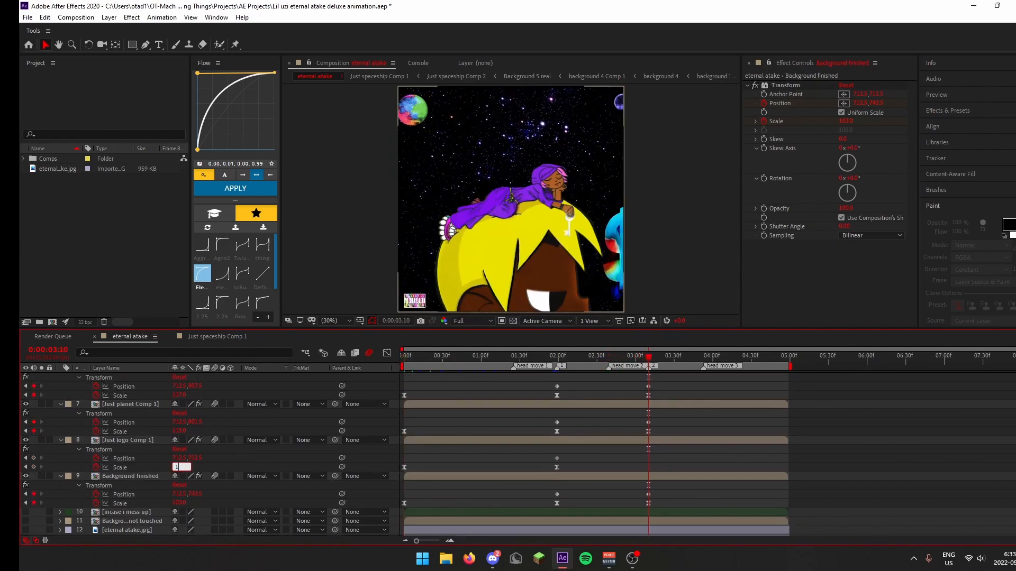
{"action": "type", "text": "14"}
{"action": "key", "text": "Return"}
Apply the quad ease preset to the head-and-neck and spaceship Position and Scale keyframes between 1:59 and 3:10
{"action": "scroll", "coordinate": [245, 455], "scroll_direction": "up", "scroll_amount": 5}
{"action": "left_click", "coordinate": [214, 213]}
{"action": "left_click", "coordinate": [262, 232]}
{"action": "left_click_drag", "start_coordinate": [539, 409], "coordinate": [665, 426]}
{"action": "left_click", "coordinate": [236, 188]}
{"action": "left_click_drag", "start_coordinate": [539, 445], "coordinate": [665, 462]}
{"action": "left_click", "coordinate": [235, 188]}
Apply the same quad ease to the 1:59–3:10 keyframes of the money thing, planet, logo and background layers
{"action": "left_click_drag", "start_coordinate": [539, 481], "coordinate": [550, 505]}
{"action": "left_click", "coordinate": [237, 188]}
{"action": "scroll", "coordinate": [609, 465], "scroll_direction": "down", "scroll_amount": 1}
{"action": "left_click", "coordinate": [237, 189]}
{"action": "scroll", "coordinate": [609, 466], "scroll_direction": "down", "scroll_amount": 3}
{"action": "left_click_drag", "start_coordinate": [660, 443], "coordinate": [549, 462]}
{"action": "left_click", "coordinate": [237, 189]}
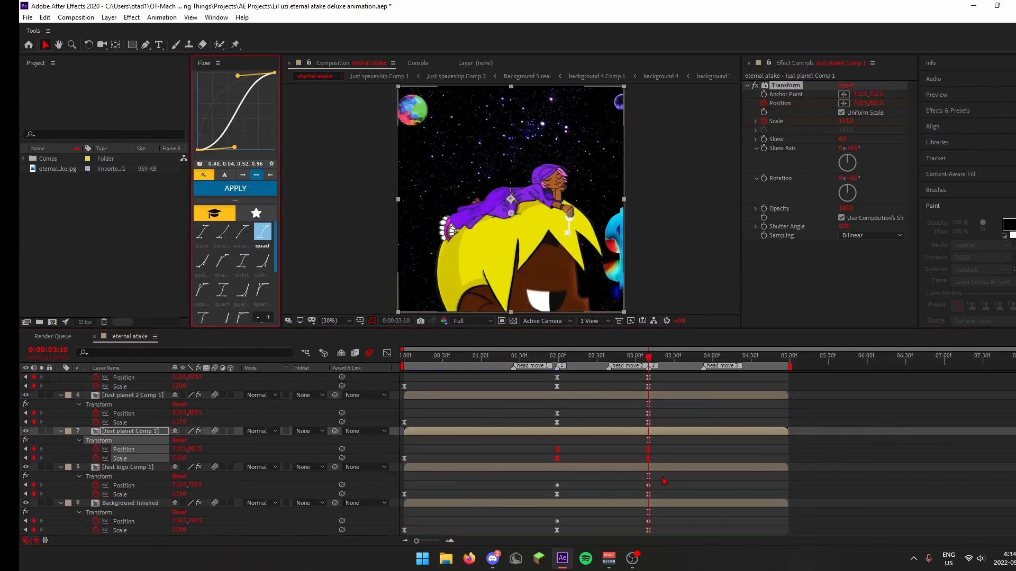
{"action": "left_click_drag", "start_coordinate": [658, 479], "coordinate": [549, 498]}
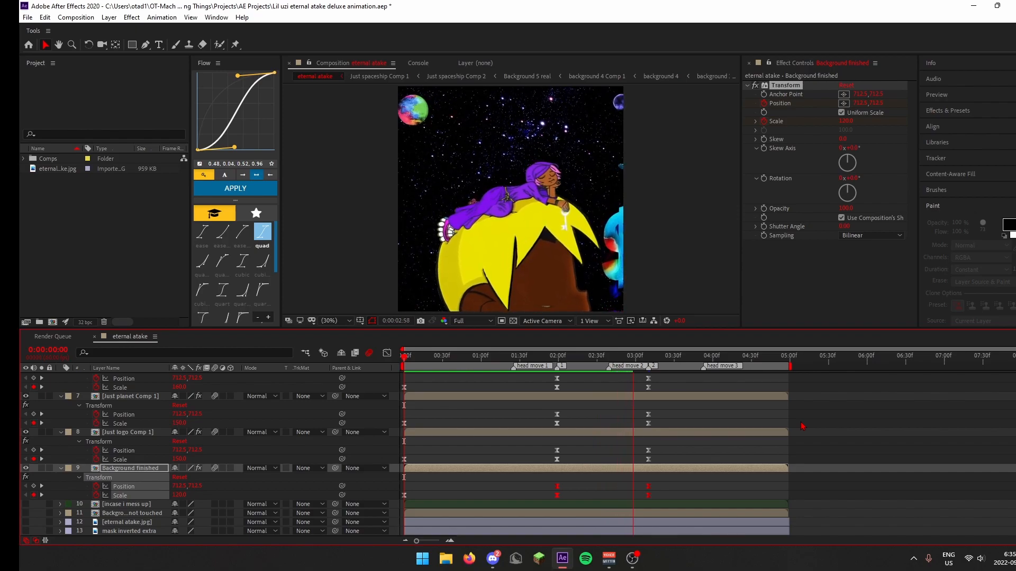
Scrub past 3:10 and play the composition from the start to check the eased second move
{"action": "left_click_drag", "start_coordinate": [404, 369], "coordinate": [662, 369]}
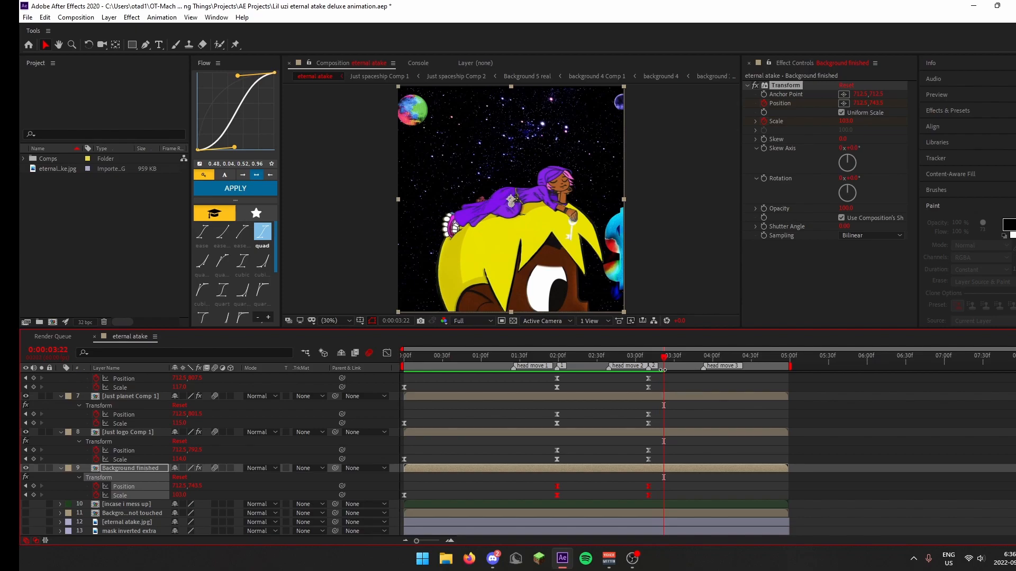
{"action": "scroll", "coordinate": [638, 401], "scroll_direction": "up", "scroll_amount": 5}
{"action": "left_click", "coordinate": [505, 389]}
{"action": "left_click", "coordinate": [506, 396]}
{"action": "key", "text": "Home"}
{"action": "key", "text": "space"}
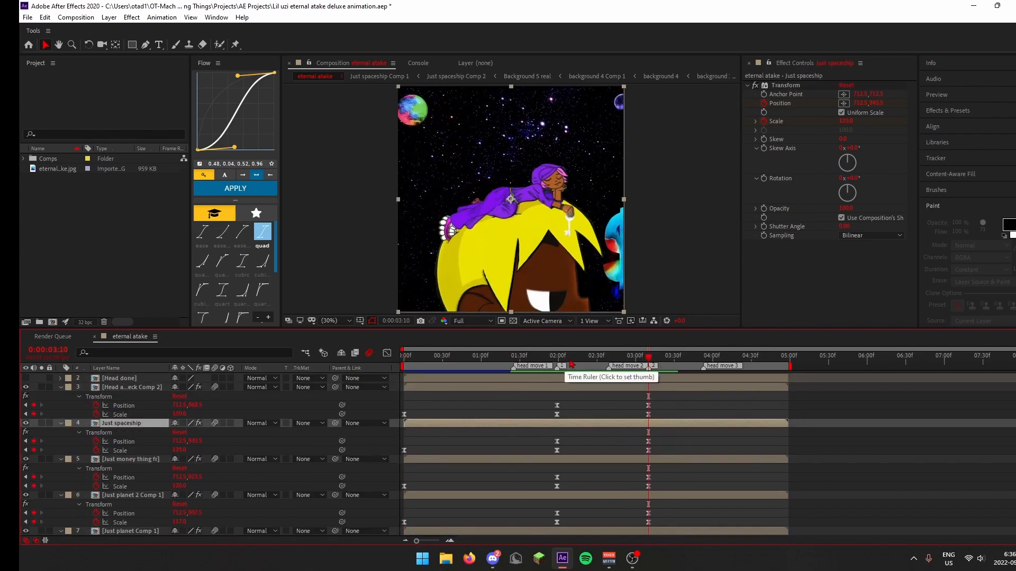
Add Scale keyframes of 100 at 1:40 on every animated layer from head and neck down to the background
{"action": "left_click", "coordinate": [557, 359]}
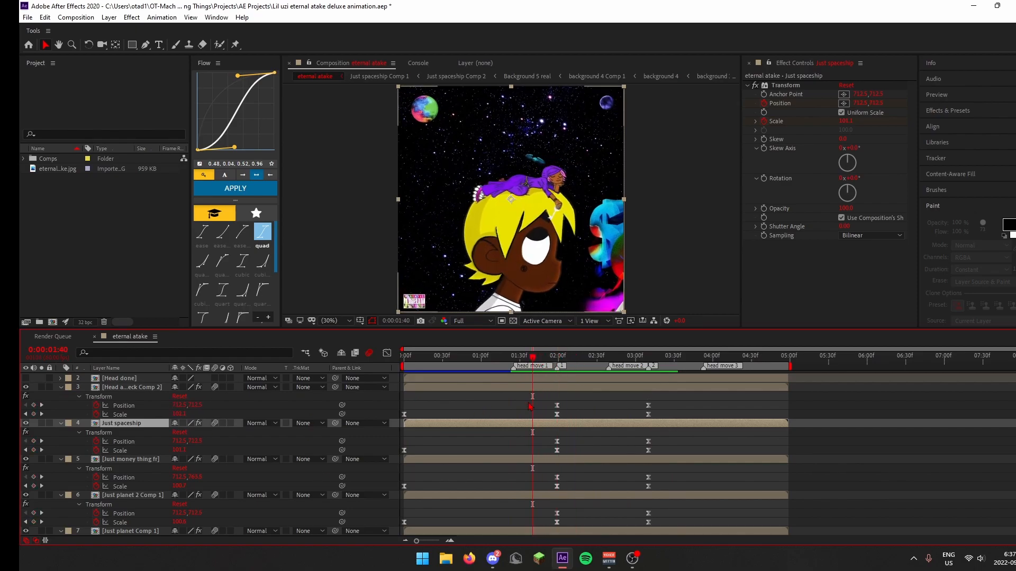
{"action": "left_click", "coordinate": [180, 406]}
{"action": "left_click", "coordinate": [179, 415]}
{"action": "type", "text": "100"}
{"action": "key", "text": "Return"}
{"action": "left_click", "coordinate": [179, 451]}
{"action": "type", "text": "100"}
{"action": "key", "text": "Return"}
{"action": "left_click", "coordinate": [179, 486]}
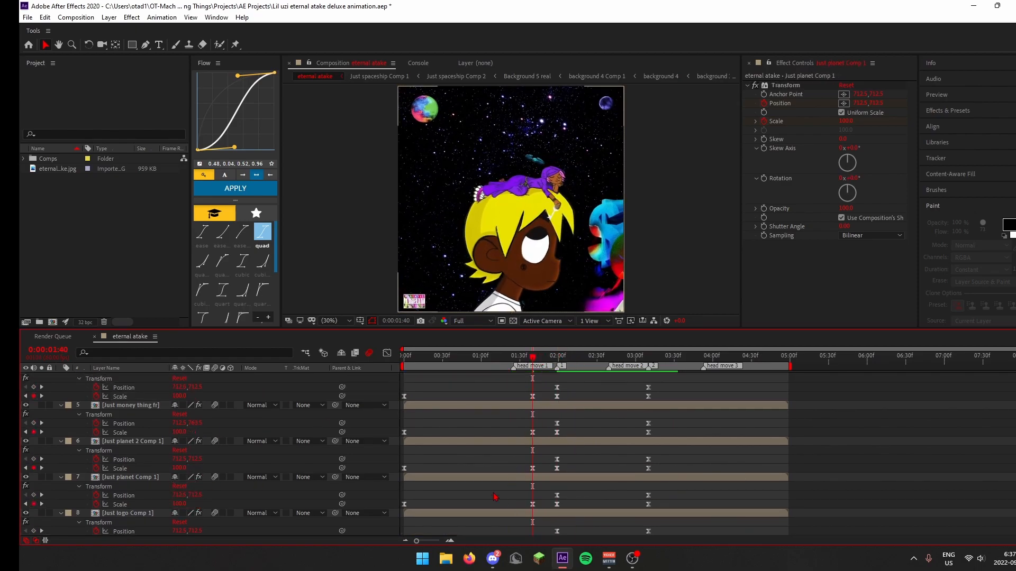
{"action": "key", "text": "Return"}
{"action": "scroll", "coordinate": [503, 501], "scroll_direction": "down", "scroll_amount": 2}
{"action": "left_click", "coordinate": [533, 522]}
Select the Scale keyframes at 1:40 and 1:59 on each animated layer
{"action": "left_click_drag", "start_coordinate": [565, 529], "coordinate": [522, 519]}
{"action": "left_click_drag", "start_coordinate": [567, 491], "coordinate": [522, 483]}
{"action": "left_click_drag", "start_coordinate": [569, 448], "coordinate": [521, 454]}
{"action": "left_click_drag", "start_coordinate": [568, 419], "coordinate": [523, 412]}
{"action": "scroll", "coordinate": [540, 423], "scroll_direction": "up", "scroll_amount": 2}
{"action": "left_click_drag", "start_coordinate": [567, 437], "coordinate": [523, 429]}
{"action": "left_click_drag", "start_coordinate": [567, 401], "coordinate": [523, 393]}
{"action": "scroll", "coordinate": [555, 418], "scroll_direction": "up", "scroll_amount": 2}
{"action": "left_click_drag", "start_coordinate": [567, 419], "coordinate": [522, 411]}
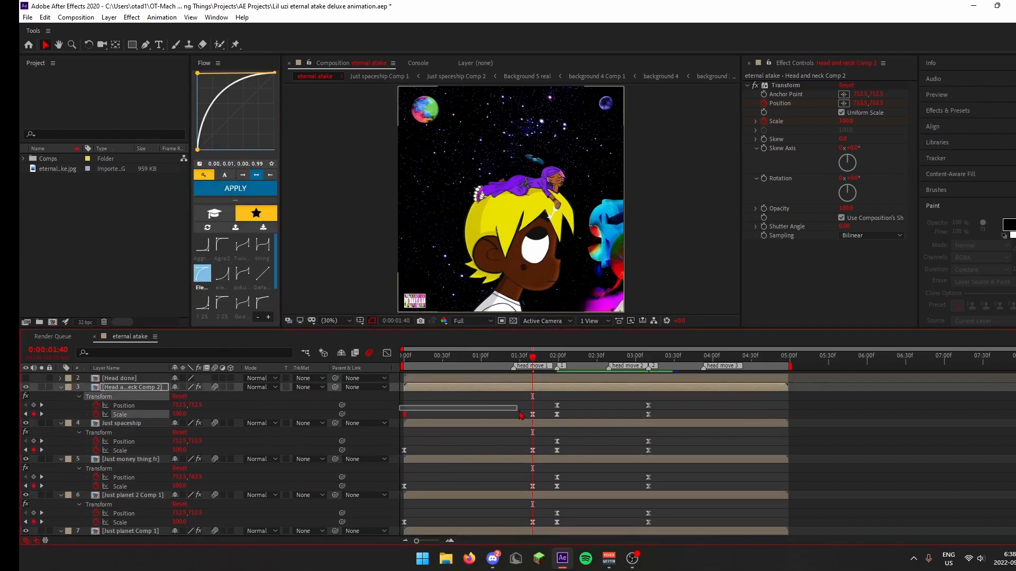
Apply the saved ease-out curve (0.00, 0.01, 0.00, 0.99) to every layer's Scale keyframes from 0:00 to 1:40 and preview
{"action": "left_click_drag", "start_coordinate": [540, 456], "coordinate": [403, 446]}
{"action": "left_click_drag", "start_coordinate": [540, 420], "coordinate": [403, 411]}
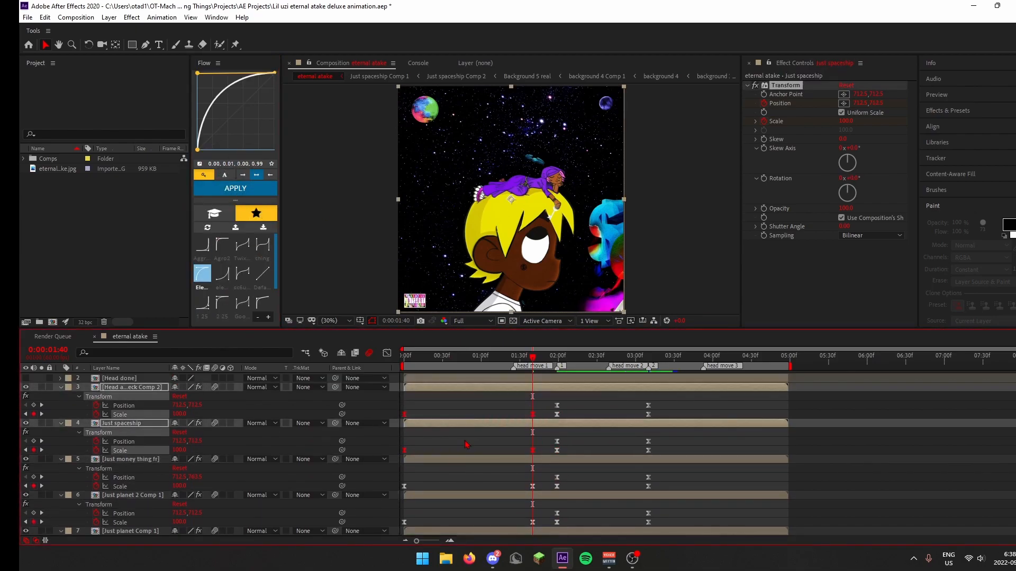
{"action": "left_click_drag", "start_coordinate": [539, 491], "coordinate": [403, 482]}
{"action": "scroll", "coordinate": [529, 490], "scroll_direction": "down", "scroll_amount": 1}
{"action": "left_click_drag", "start_coordinate": [535, 501], "coordinate": [403, 484]}
{"action": "scroll", "coordinate": [524, 503], "scroll_direction": "down", "scroll_amount": 2}
{"action": "left_click_drag", "start_coordinate": [539, 518], "coordinate": [403, 507]}
{"action": "scroll", "coordinate": [529, 476], "scroll_direction": "down", "scroll_amount": 3}
{"action": "key", "text": "Home"}
{"action": "key", "text": "space"}
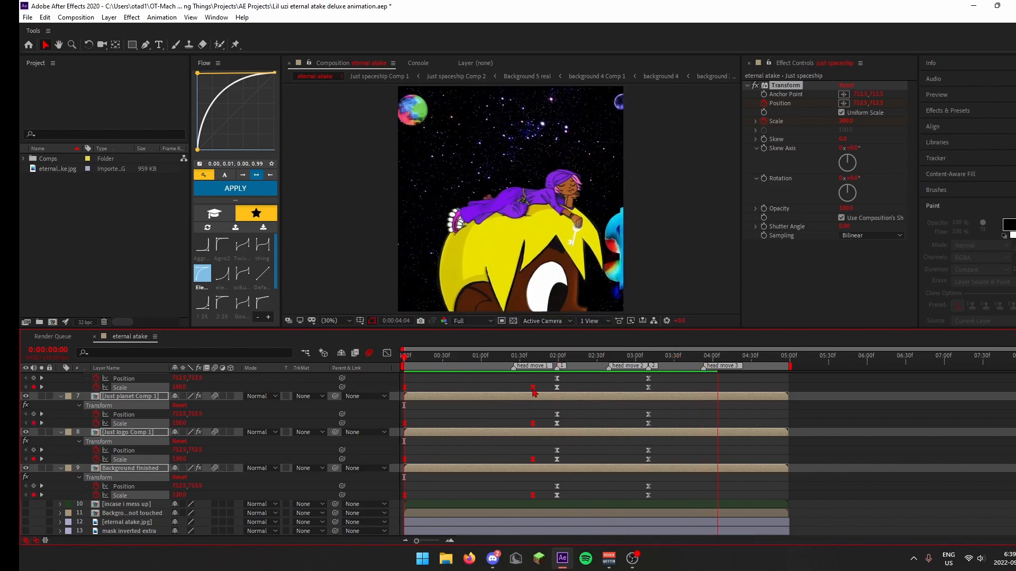
Move the 1:40 Scale keyframes of all animated layers to 1:58 and preview the result
{"action": "scroll", "coordinate": [540, 396], "scroll_direction": "up", "scroll_amount": 3}
{"action": "left_click", "coordinate": [554, 356]}
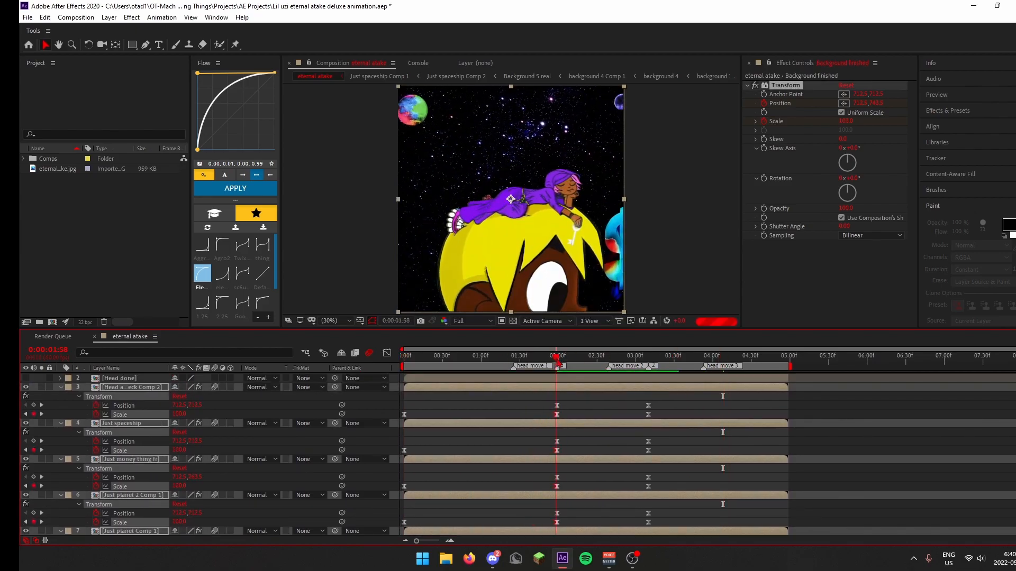
{"action": "key", "text": "space"}
{"action": "scroll", "coordinate": [492, 402], "scroll_direction": "down", "scroll_amount": 3}
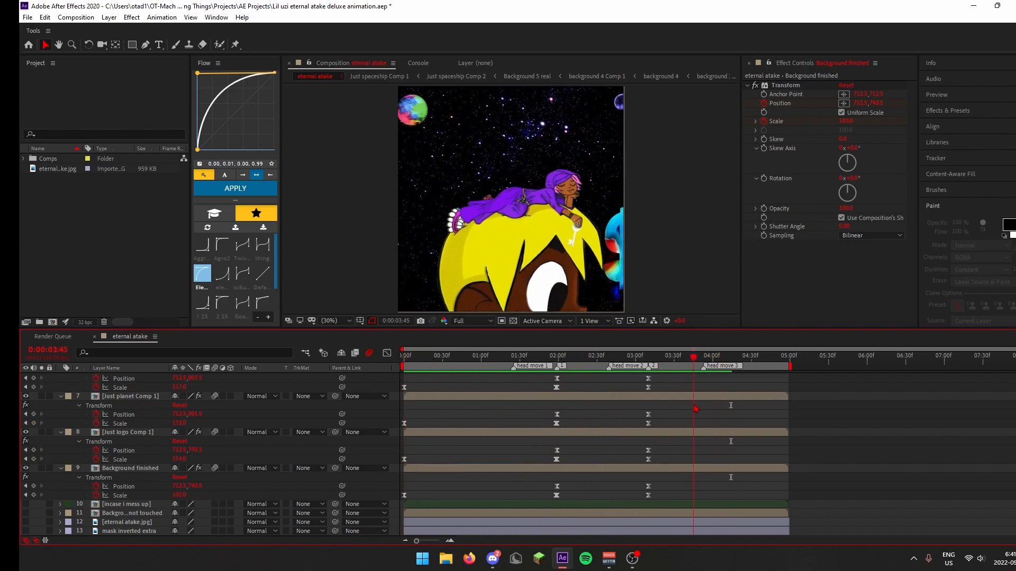
At 3:59, reset the Position of the animated layers to 712.5, 712.5
{"action": "left_click_drag", "start_coordinate": [418, 356], "coordinate": [663, 408]}
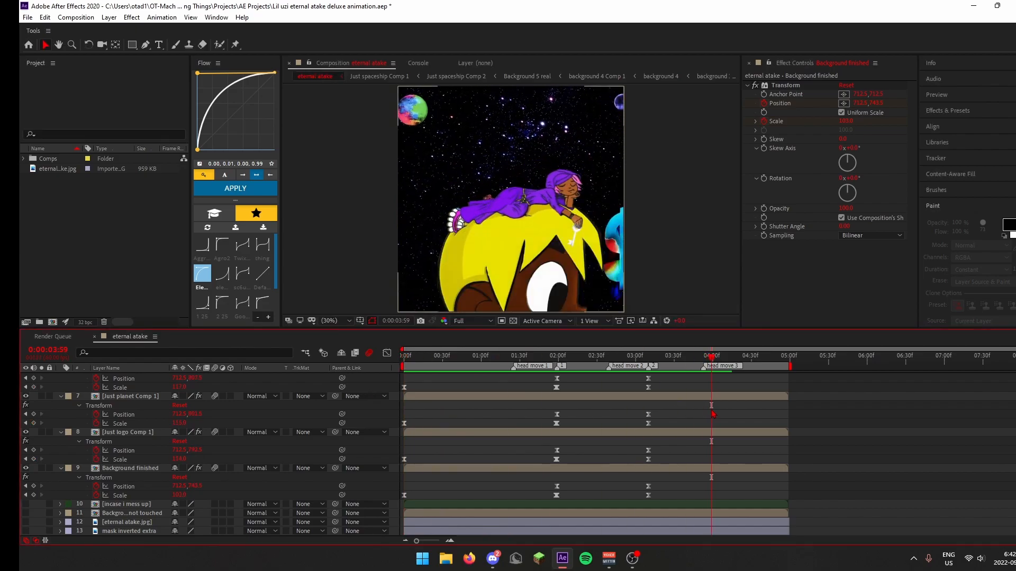
{"action": "scroll", "coordinate": [202, 422], "scroll_direction": "up", "scroll_amount": 5}
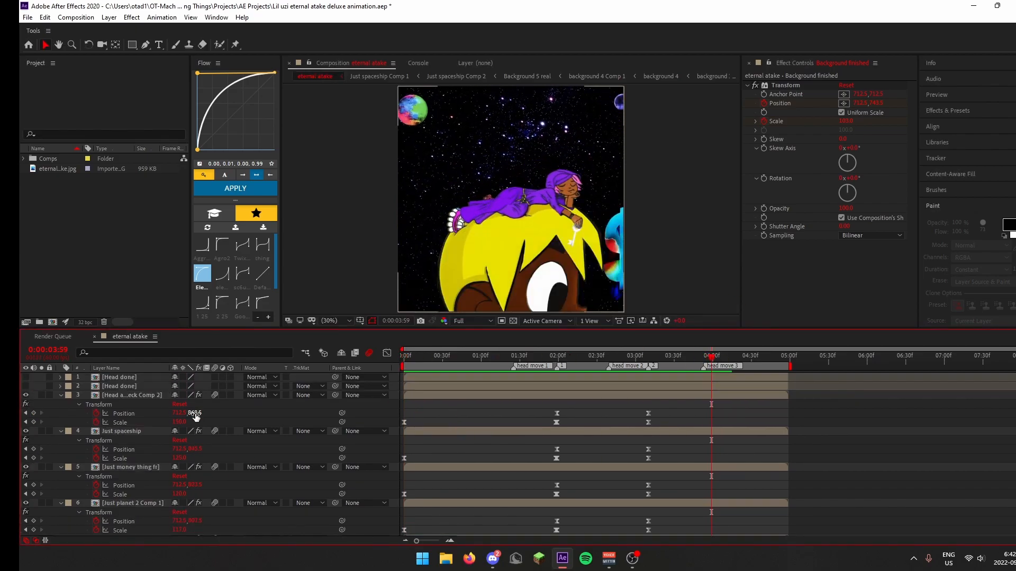
{"action": "type", "text": "12.5,712"}
{"action": "key", "text": "Return"}
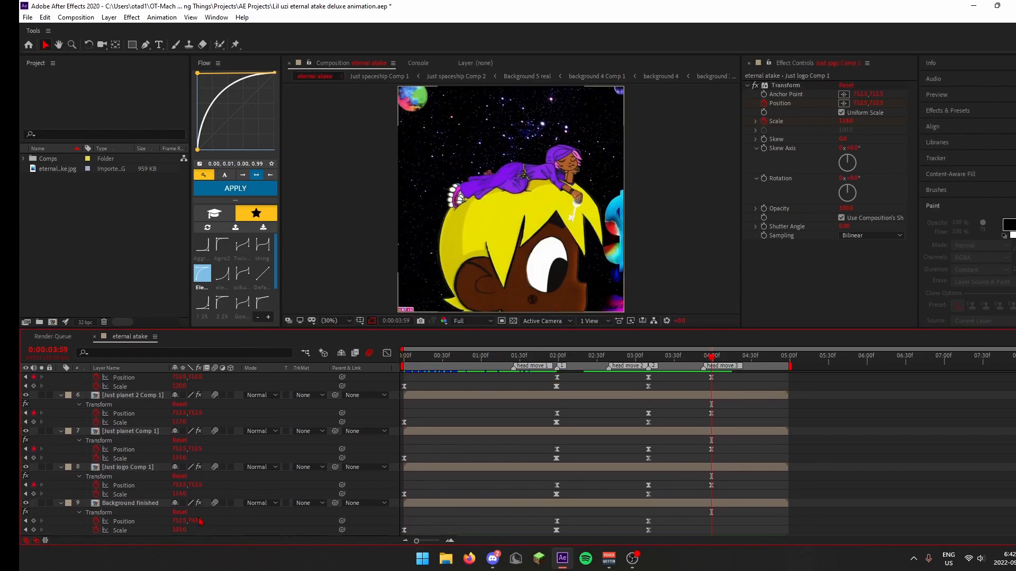
Set the Scale of the animated layers back to 100 at 3:59
{"action": "left_click", "coordinate": [182, 495]}
{"action": "type", "text": "100"}
{"action": "key", "text": "Return"}
{"action": "scroll", "coordinate": [182, 512], "scroll_direction": "down", "scroll_amount": 2}
{"action": "left_click", "coordinate": [181, 512]}
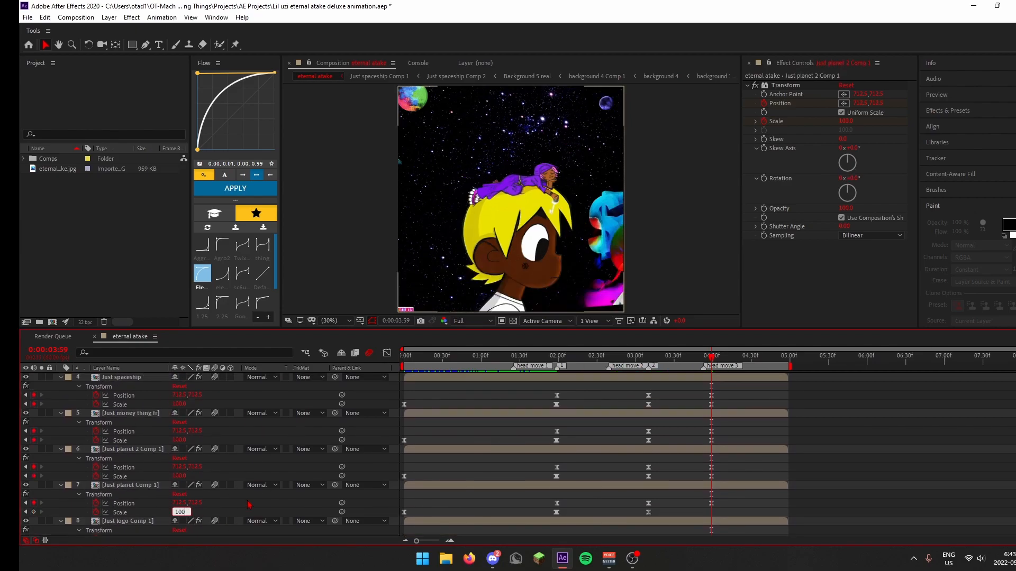
Apply the quad ease preset to all layers' keyframes between 3:10 and 3:59 and preview from the start
{"action": "left_click", "coordinate": [213, 213]}
{"action": "left_click", "coordinate": [262, 232]}
{"action": "left_click_drag", "start_coordinate": [633, 506], "coordinate": [723, 410]}
{"action": "scroll", "coordinate": [723, 443], "scroll_direction": "up", "scroll_amount": 4}
{"action": "left_click_drag", "start_coordinate": [653, 358], "coordinate": [321, 371]}
{"action": "key", "text": "space"}
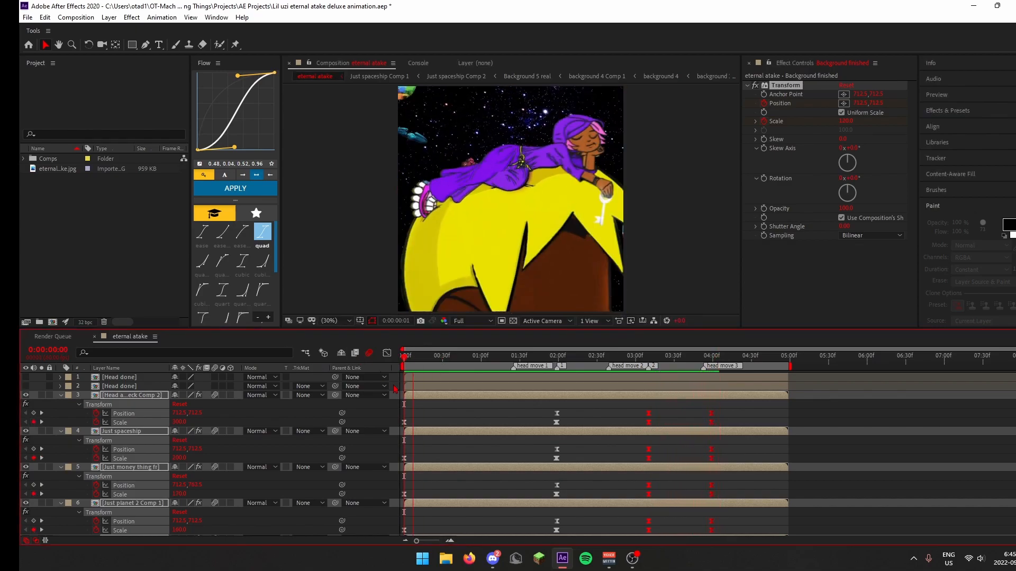
Shift the money thing layer down at 3:59, ease its Position keyframes from 3:10, and preview the motion
{"action": "left_click", "coordinate": [597, 357]}
{"action": "left_click_drag", "start_coordinate": [196, 486], "coordinate": [212, 486]}
{"action": "left_click_drag", "start_coordinate": [720, 481], "coordinate": [641, 489]}
{"action": "left_click_drag", "start_coordinate": [711, 357], "coordinate": [438, 376]}
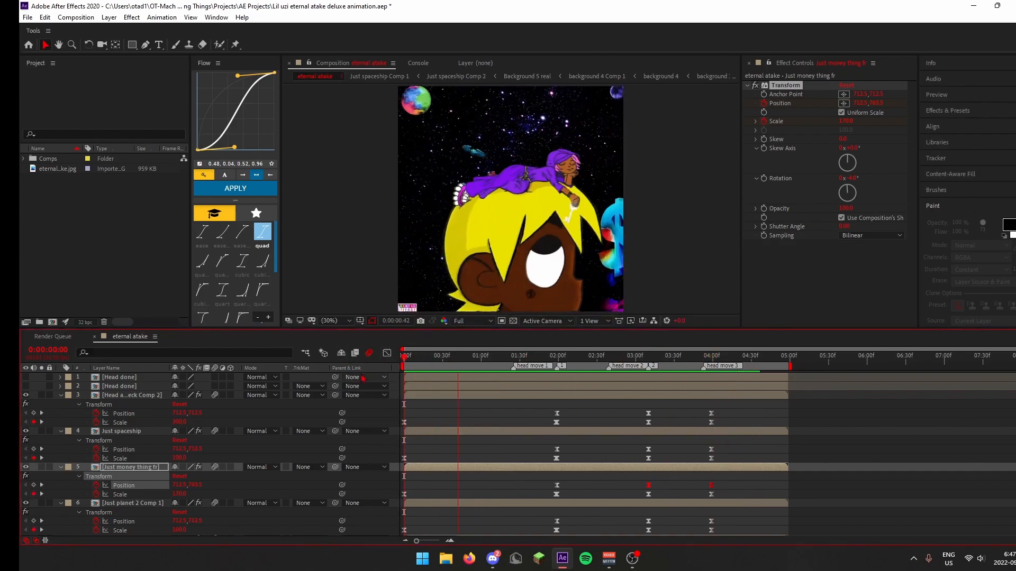
{"action": "left_click", "coordinate": [749, 415]}
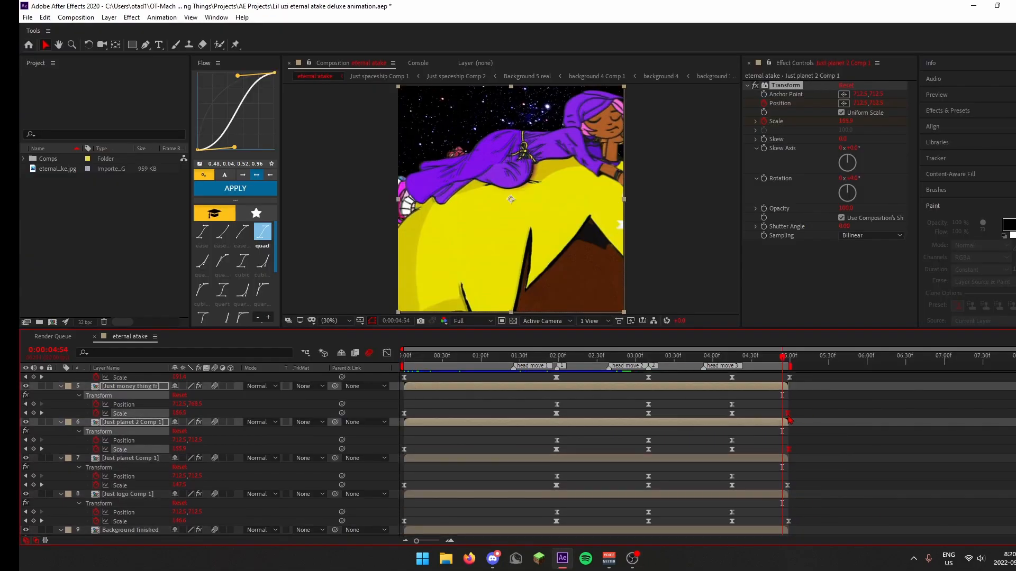
Line up the final Scale keyframe of each animated layer at 4:59
{"action": "left_click", "coordinate": [788, 458]}
{"action": "left_click", "coordinate": [787, 423]}
{"action": "left_click", "coordinate": [789, 494]}
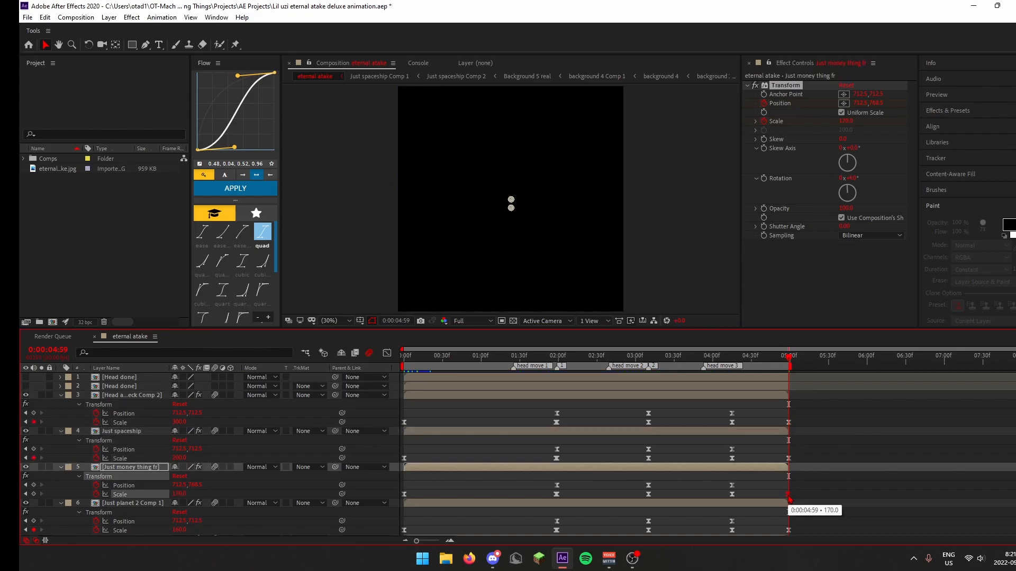
{"action": "scroll", "coordinate": [790, 493], "scroll_direction": "down", "scroll_amount": 3}
{"action": "left_click", "coordinate": [789, 485]}
{"action": "scroll", "coordinate": [791, 487], "scroll_direction": "down", "scroll_amount": 3}
{"action": "left_click", "coordinate": [789, 495]}
{"action": "left_click", "coordinate": [788, 459]}
Select the last two Scale keyframes on each animated layer for the closing zoom-in
{"action": "left_click_drag", "start_coordinate": [799, 499], "coordinate": [724, 491]}
{"action": "left_click_drag", "start_coordinate": [799, 428], "coordinate": [724, 419]}
{"action": "left_click_drag", "start_coordinate": [798, 463], "coordinate": [724, 455]}
{"action": "left_click_drag", "start_coordinate": [799, 500], "coordinate": [724, 491]}
{"action": "scroll", "coordinate": [804, 465], "scroll_direction": "up", "scroll_amount": 5}
{"action": "left_click_drag", "start_coordinate": [803, 446], "coordinate": [724, 437]}
{"action": "left_click_drag", "start_coordinate": [802, 437], "coordinate": [723, 419]}
Try the saved steep ease-in curve on the closing zoom's Scale keyframes and play the composition from the start
{"action": "left_click", "coordinate": [256, 214]}
{"action": "left_click", "coordinate": [222, 274]}
{"action": "left_click", "coordinate": [235, 189]}
{"action": "left_click_drag", "start_coordinate": [455, 357], "coordinate": [403, 356]}
{"action": "left_click", "coordinate": [874, 413]}
{"action": "key", "text": "space"}
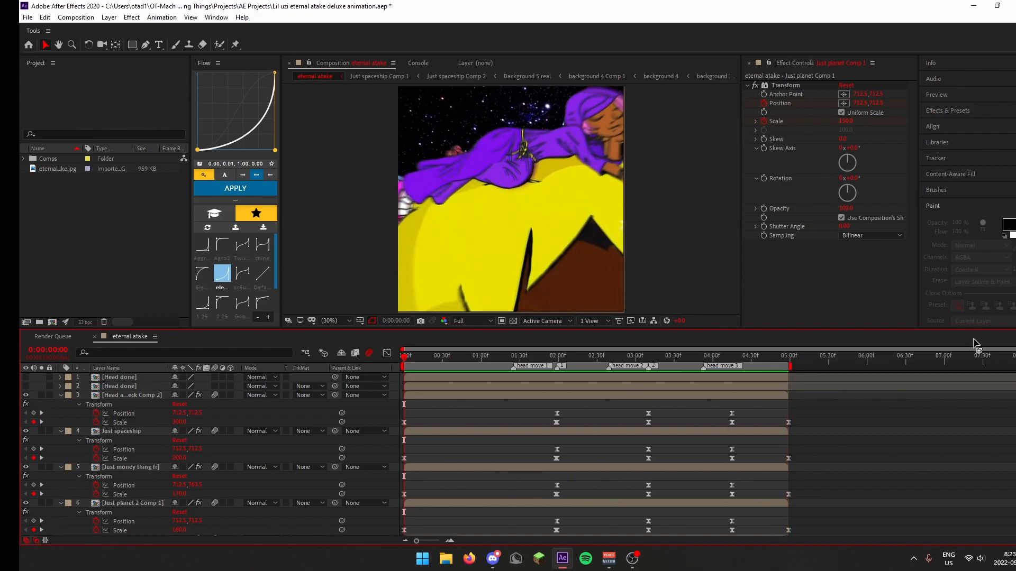
Reshape the easing curve to 0.00, 0.44, 1.00, 0.00 and select the last two Scale keyframes on every animated layer
{"action": "left_click_drag", "start_coordinate": [197, 149], "coordinate": [196, 117]}
{"action": "left_click_drag", "start_coordinate": [798, 426], "coordinate": [727, 420]}
{"action": "left_click_drag", "start_coordinate": [798, 462], "coordinate": [726, 455]}
{"action": "left_click_drag", "start_coordinate": [799, 498], "coordinate": [726, 491]}
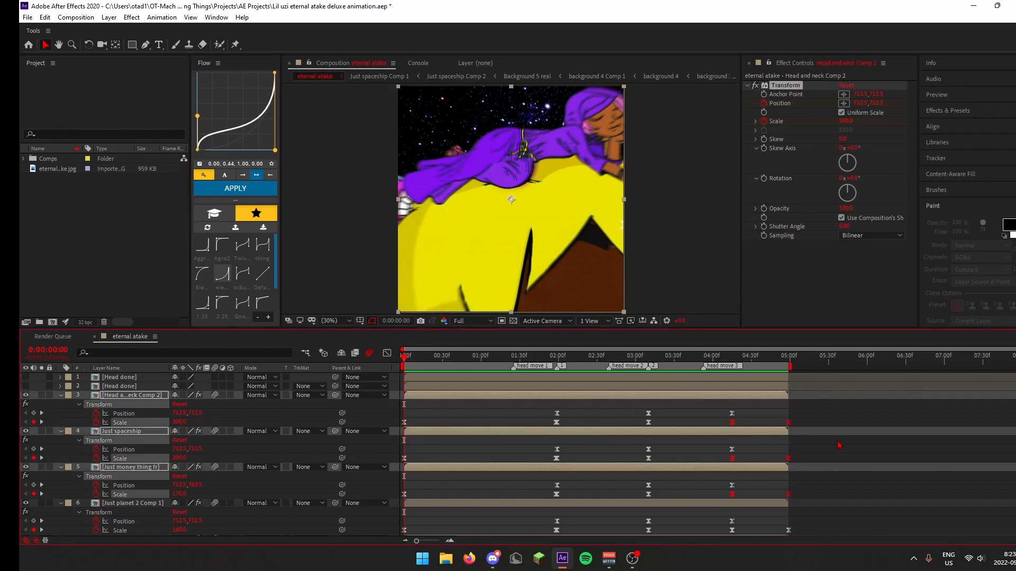
{"action": "scroll", "coordinate": [839, 445], "scroll_direction": "down", "scroll_amount": 4}
{"action": "left_click_drag", "start_coordinate": [798, 461], "coordinate": [726, 455]}
{"action": "left_click_drag", "start_coordinate": [796, 491], "coordinate": [729, 496]}
{"action": "scroll", "coordinate": [809, 496], "scroll_direction": "down", "scroll_amount": 2}
{"action": "left_click_drag", "start_coordinate": [800, 525], "coordinate": [726, 519]}
Preview the closing zoom-in and apply the quad ease preset to its selected Scale keyframes
{"action": "scroll", "coordinate": [813, 496], "scroll_direction": "up", "scroll_amount": 5}
{"action": "key", "text": "space"}
{"action": "left_click", "coordinate": [214, 213]}
{"action": "left_click", "coordinate": [262, 231]}
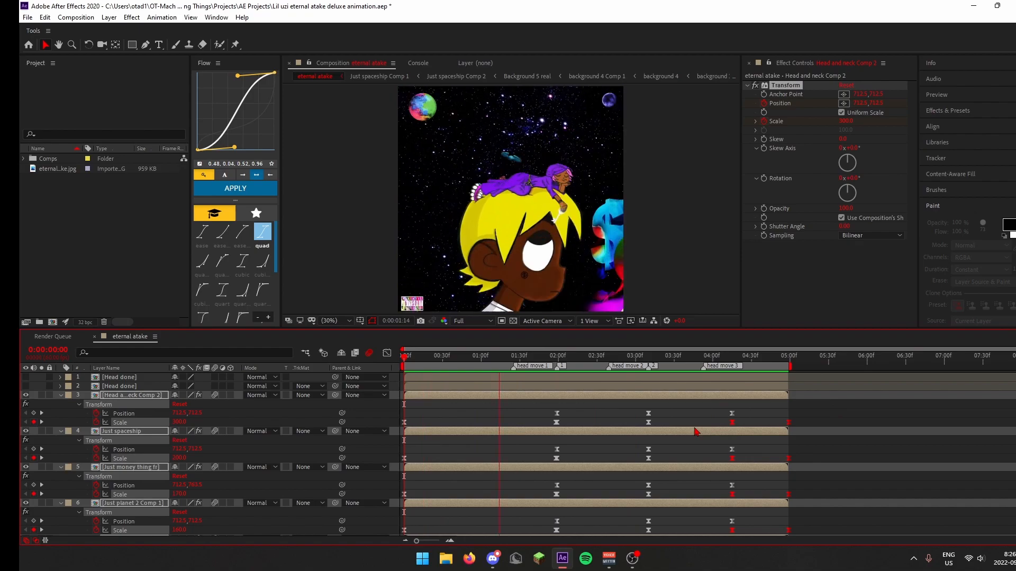
Play back the section from about 3:10 to the end to check the third move and closing zoom
{"action": "left_click", "coordinate": [710, 357]}
{"action": "key", "text": "space"}
{"action": "key", "text": "space"}
{"action": "left_click_drag", "start_coordinate": [710, 357], "coordinate": [646, 358]}
{"action": "key", "text": "space"}
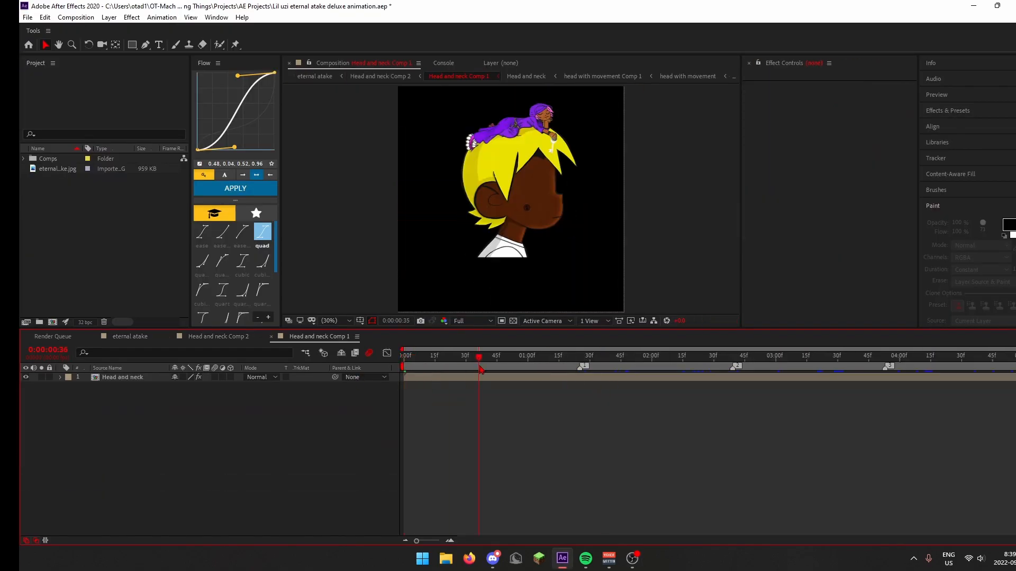
Scrub through the nested head-and-neck compositions to check the head's motion
{"action": "left_click_drag", "start_coordinate": [582, 381], "coordinate": [408, 387]}
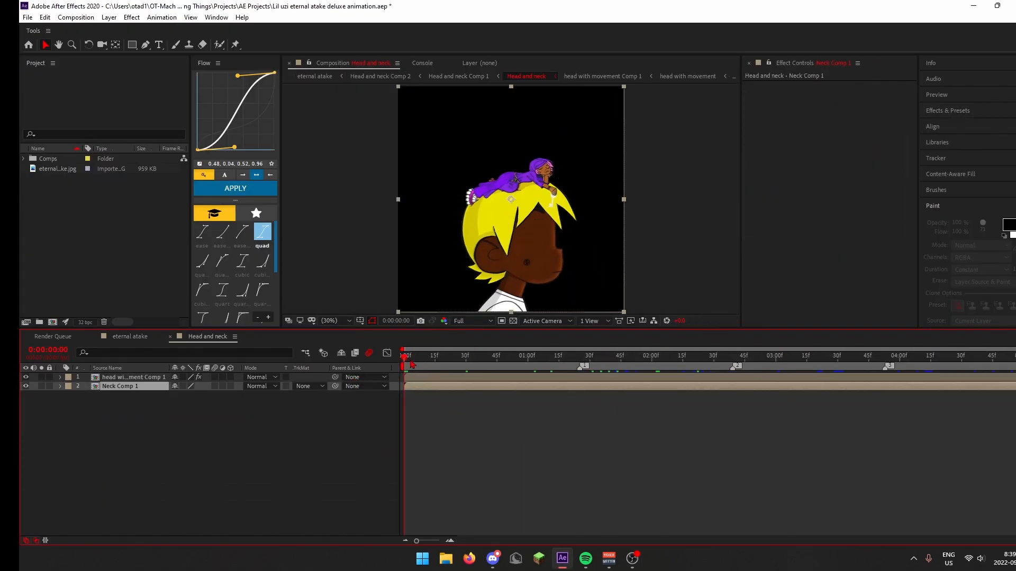
{"action": "left_click_drag", "start_coordinate": [404, 358], "coordinate": [723, 379]}
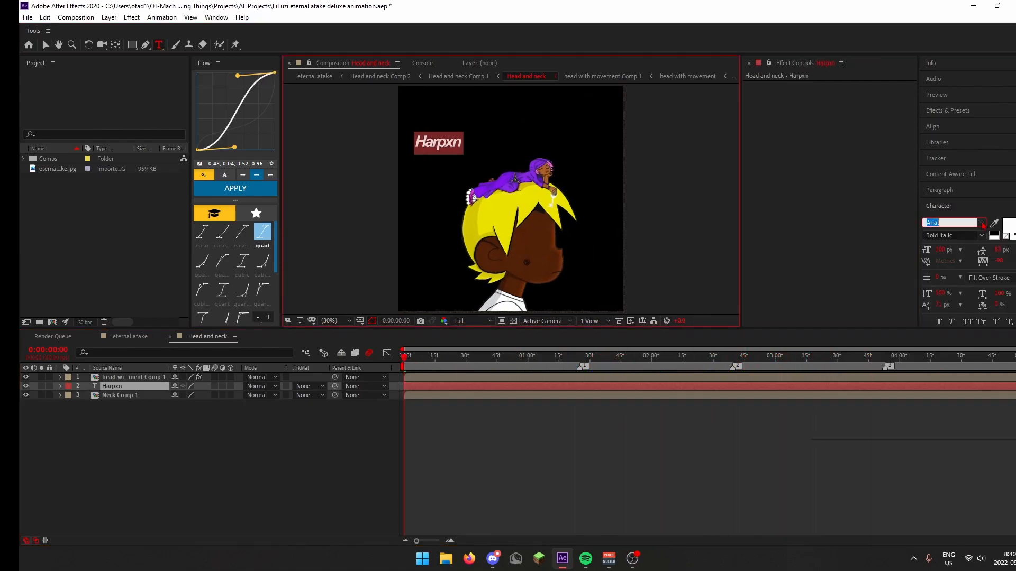
Set the Harpxn text's font to Integral CF Regular and its tracking to 0
{"action": "left_click", "coordinate": [982, 222]}
{"action": "type", "text": "integrla"}
{"action": "key", "text": "BackSpace"}
{"action": "key", "text": "BackSpace"}
{"action": "key", "text": "BackSpace"}
{"action": "key", "text": "BackSpace"}
{"action": "key", "text": "BackSpace"}
{"action": "key", "text": "BackSpace"}
{"action": "key", "text": "BackSpace"}
{"action": "key", "text": "BackSpace"}
{"action": "type", "text": "integral"}
{"action": "left_click", "coordinate": [848, 320]}
{"action": "left_click", "coordinate": [999, 261]}
{"action": "type", "text": "0"}
{"action": "key", "text": "Return"}
Center the Harpxn text's anchor point and the layer in the frame, and move it above the head layer
{"action": "left_click", "coordinate": [46, 46]}
{"action": "key", "text": "ctrl+alt+Home"}
{"action": "key", "text": "ctrl+Home"}
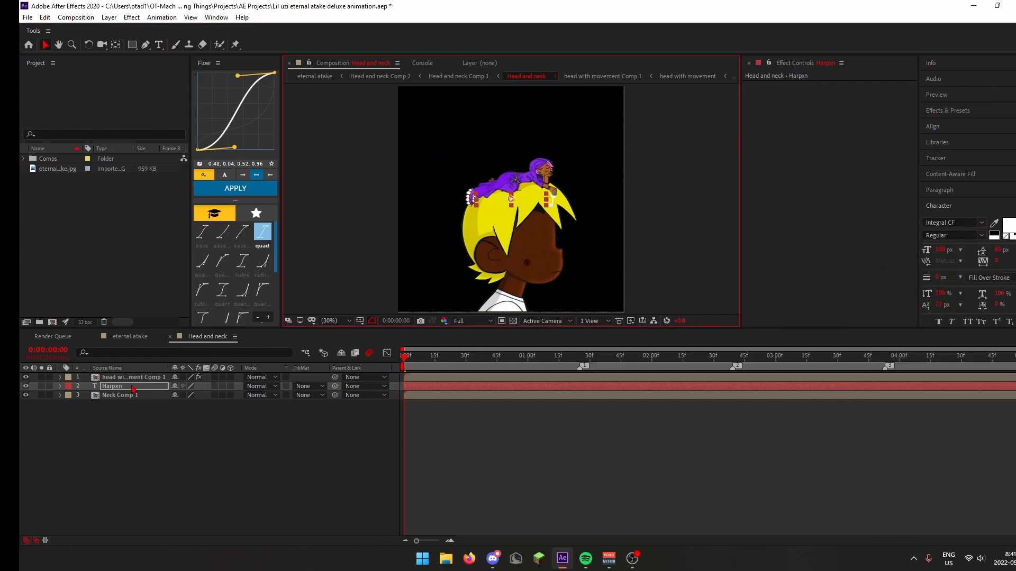
{"action": "left_click_drag", "start_coordinate": [119, 387], "coordinate": [121, 374]}
Try the CC Cylinder effect on the Harpxn text layer and undo it
{"action": "key", "text": "ctrl+space"}
{"action": "type", "text": "CC Cy"}
{"action": "key", "text": "Return"}
{"action": "key", "text": "ctrl+z"}
Scale the Harpxn text up to nearly the full frame width and pre-compose the layer
{"action": "key", "text": "s"}
{"action": "left_click_drag", "start_coordinate": [187, 388], "coordinate": [288, 387]}
{"action": "key", "text": "s"}
{"action": "key", "text": "ctrl+shift+c"}
{"action": "key", "text": "Return"}
{"action": "key", "text": "s"}
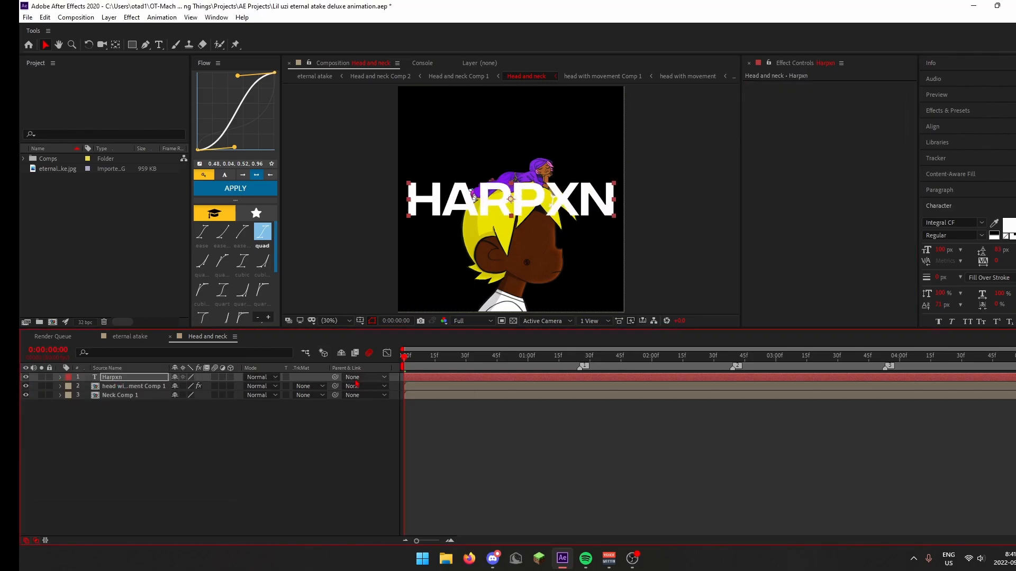
Scale the Harpxn pre-comp down and apply CC RepeTile with Expand Right and Expand Left set to 1000
{"action": "left_click_drag", "start_coordinate": [186, 388], "coordinate": [158, 387]}
{"action": "key", "text": "ctrl+space"}
{"action": "type", "text": "rep"}
{"action": "key", "text": "Return"}
{"action": "left_click", "coordinate": [840, 95]}
{"action": "type", "text": "1000"}
{"action": "key", "text": "Tab"}
{"action": "type", "text": "1000"}
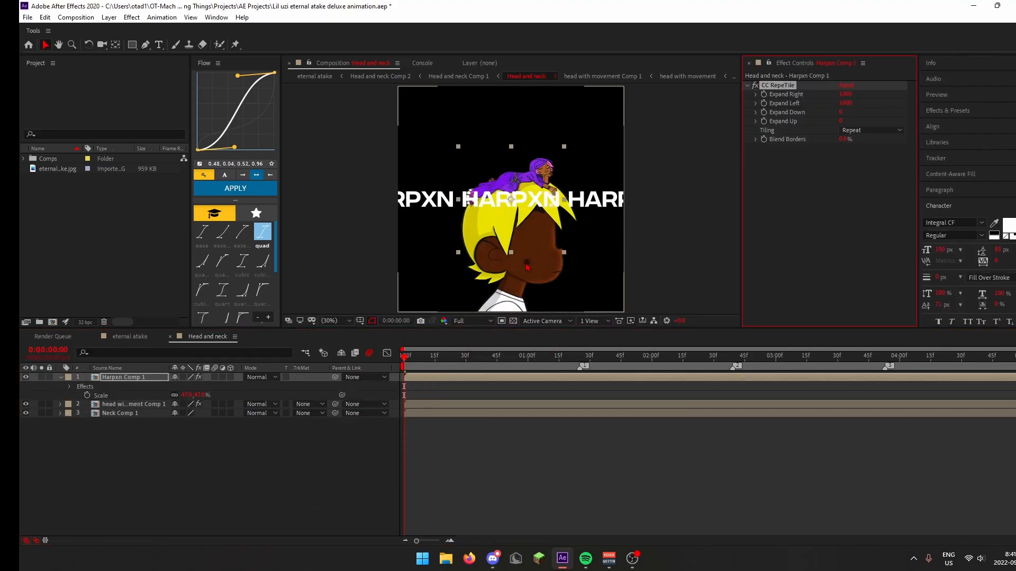
Apply the CC Cylinder effect to the Harpxn pre-comp and try changing its light intensity
{"action": "left_click", "coordinate": [430, 378]}
{"action": "key", "text": "ctrl+shift+c"}
{"action": "left_click", "coordinate": [605, 345]}
{"action": "key", "text": "ctrl+space"}
{"action": "type", "text": "cc cy"}
{"action": "key", "text": "Return"}
{"action": "left_click", "coordinate": [755, 193]}
{"action": "mouse_move", "coordinate": [845, 202]}
{"action": "left_mouse_down"}
{"action": "mouse_move", "coordinate": [721, 207]}
{"action": "mouse_move", "coordinate": [878, 207]}
{"action": "left_mouse_up"}
{"action": "key", "text": "Delete"}
{"action": "key", "text": "ctrl+z"}
{"action": "key", "text": "ctrl+z"}
Set the CC Cylinder shading to Ambient 100, Diffuse 0, Specular 0, Roughness 0.001 and Metal 0
{"action": "left_click", "coordinate": [755, 202]}
{"action": "left_click", "coordinate": [845, 211]}
{"action": "key", "text": "0"}
{"action": "key", "text": "Tab"}
{"action": "key", "text": "0"}
{"action": "key", "text": "Tab"}
{"action": "key", "text": "0"}
{"action": "key", "text": "Tab"}
{"action": "key", "text": "0"}
{"action": "key", "text": "Tab"}
{"action": "key", "text": "0"}
{"action": "key", "text": "Return"}
{"action": "scroll", "coordinate": [511, 201], "scroll_direction": "up", "scroll_amount": 3}
{"action": "left_click_drag", "start_coordinate": [845, 211], "coordinate": [899, 211]}
{"action": "left_click_drag", "start_coordinate": [520, 356], "coordinate": [403, 356]}
{"action": "scroll", "coordinate": [492, 201], "scroll_direction": "down", "scroll_amount": 3}
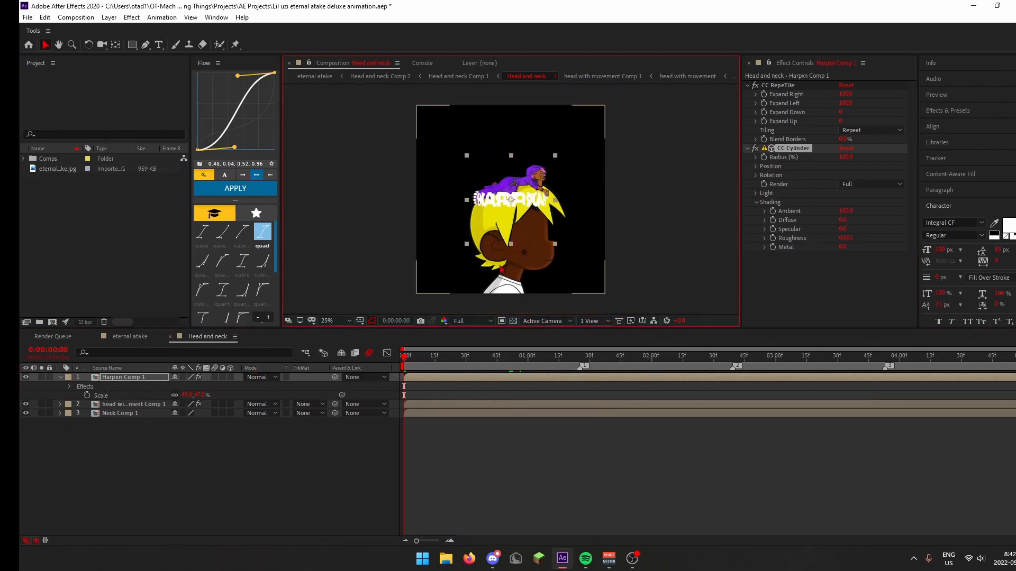
Scale the Harpxn pre-comp down further so the text is smaller across the head
{"action": "key", "text": "s"}
{"action": "key", "text": "s"}
{"action": "left_click_drag", "start_coordinate": [188, 387], "coordinate": [179, 387]}
Delete the CC Cylinder effect from the Harpxn pre-comp
{"action": "left_click", "coordinate": [792, 148]}
{"action": "key", "text": "Delete"}
{"action": "left_click_drag", "start_coordinate": [841, 103], "coordinate": [842, 105]}
{"action": "left_click", "coordinate": [490, 450]}
Apply a fresh CC Cylinder to the Harpxn pre-comp and set RepeTile's Expand Right and Expand Left to 3000
{"action": "left_click", "coordinate": [490, 377]}
{"action": "key", "text": "ctrl+space"}
{"action": "type", "text": "cyl"}
{"action": "key", "text": "Return"}
{"action": "left_click", "coordinate": [845, 95]}
{"action": "type", "text": "3000"}
{"action": "key", "text": "Tab"}
{"action": "type", "text": "3000"}
{"action": "key", "text": "Return"}
{"action": "scroll", "coordinate": [510, 201], "scroll_direction": "up", "scroll_amount": 1}
{"action": "left_click", "coordinate": [755, 193]}
{"action": "left_click", "coordinate": [755, 202]}
Add the S_DropShadow effect to the Harpxn pre-comp and collapse its settings
{"action": "key", "text": "ctrl+space"}
{"action": "type", "text": "dropsh"}
{"action": "key", "text": "Return"}
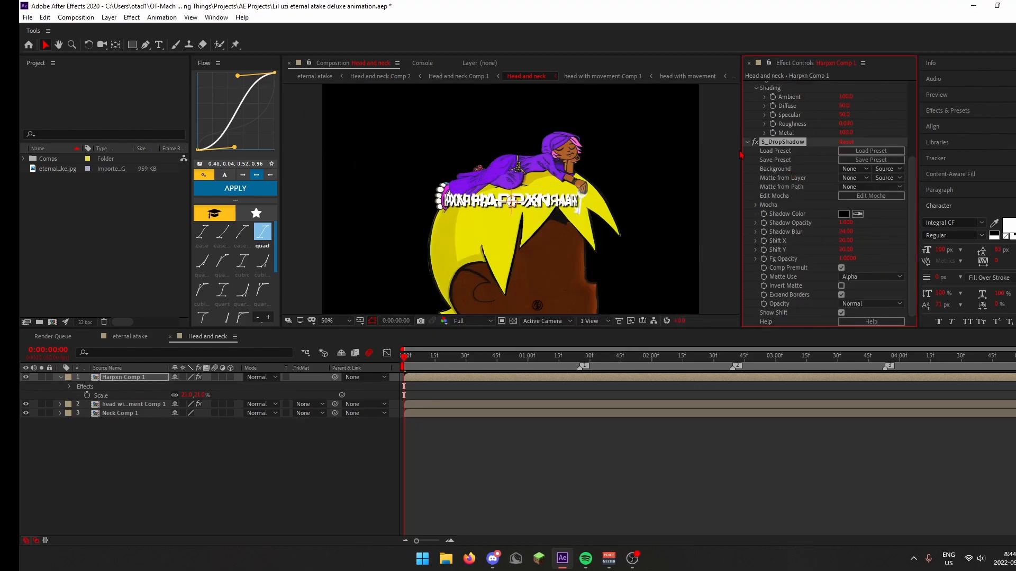
{"action": "left_click", "coordinate": [747, 142]}
{"action": "scroll", "coordinate": [550, 212], "scroll_direction": "down", "scroll_amount": 1}
{"action": "scroll", "coordinate": [536, 249], "scroll_direction": "up", "scroll_amount": 1}
Move the Harpxn text down onto the neck and rotate it to follow the neck's tilt
{"action": "left_click_drag", "start_coordinate": [536, 254], "coordinate": [526, 161]}
{"action": "key", "text": "p"}
{"action": "mouse_move", "coordinate": [199, 386]}
{"action": "left_mouse_down"}
{"action": "mouse_move", "coordinate": [462, 382]}
{"action": "mouse_move", "coordinate": [198, 386]}
{"action": "left_mouse_up"}
{"action": "key", "text": "r"}
{"action": "left_click", "coordinate": [460, 452]}
Duplicate the Harpxn layer, place one copy beneath the neck layer and set its CC Cylinder render to Inside
{"action": "left_click", "coordinate": [127, 377]}
{"action": "key", "text": "ctrl+d"}
{"action": "left_click_drag", "start_coordinate": [127, 386], "coordinate": [127, 419]}
{"action": "left_click", "coordinate": [870, 131]}
{"action": "left_click", "coordinate": [859, 166]}
Move the front Harpxn layer below the head layer and set its CC Cylinder render to Outside
{"action": "left_click", "coordinate": [27, 378]}
{"action": "left_click", "coordinate": [26, 377]}
{"action": "left_click_drag", "start_coordinate": [117, 377], "coordinate": [113, 394]}
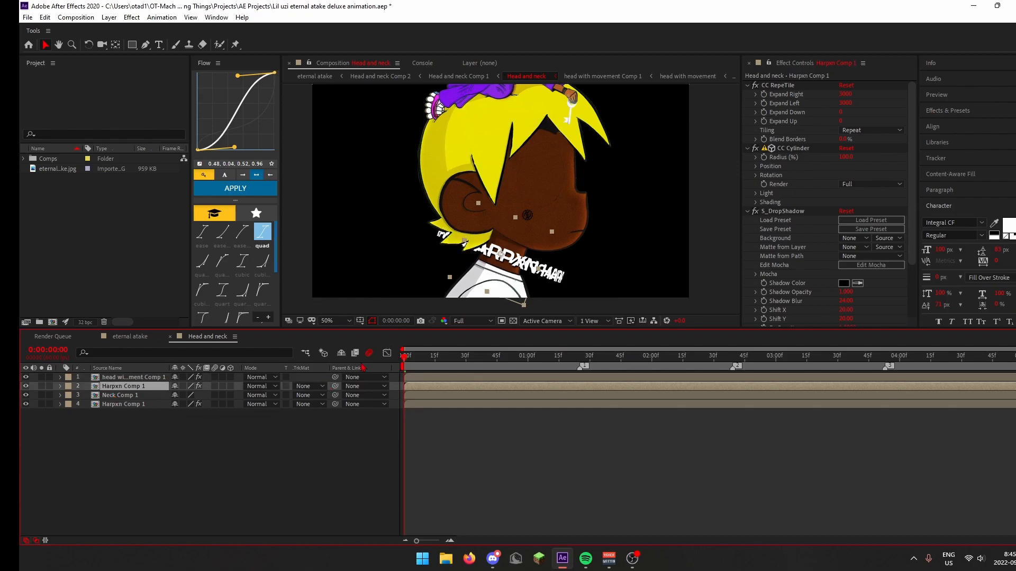
{"action": "left_click", "coordinate": [746, 211]}
{"action": "left_click", "coordinate": [870, 184]}
{"action": "left_click", "coordinate": [868, 208]}
Set the front Harpxn layer's RepeTile Expand Left and Expand Right to 1000
{"action": "left_click", "coordinate": [845, 103]}
{"action": "type", "text": "1000"}
{"action": "key", "text": "Return"}
{"action": "left_click", "coordinate": [846, 103]}
{"action": "type", "text": "2000"}
{"action": "left_click", "coordinate": [845, 94]}
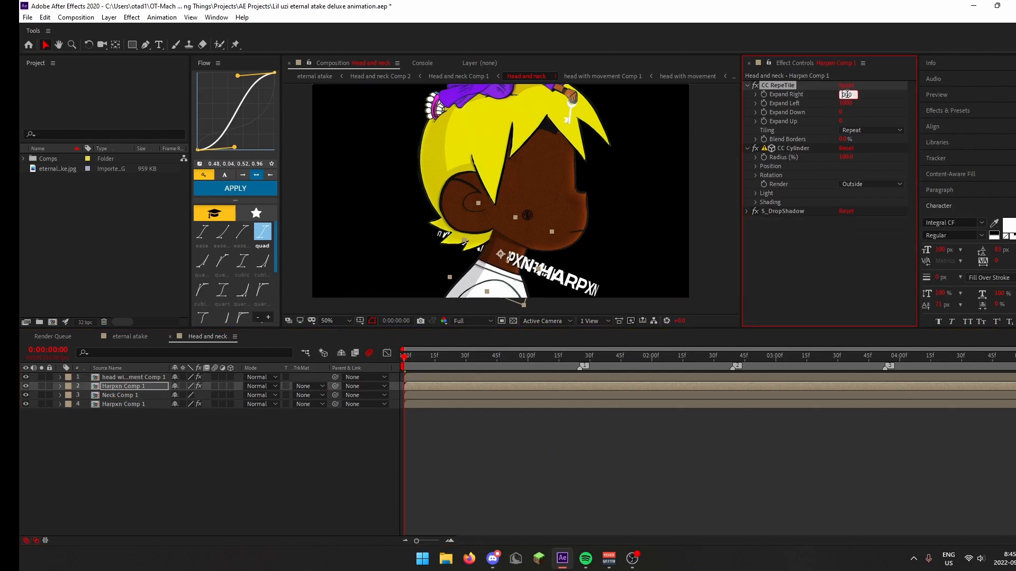
{"action": "type", "text": "2000"}
Set the rear Harpxn layer's RepeTile Expand Right and Expand Left to 0
{"action": "left_click", "coordinate": [123, 405]}
{"action": "left_click", "coordinate": [846, 95]}
{"action": "type", "text": "0"}
{"action": "left_click", "coordinate": [846, 103]}
{"action": "type", "text": "0"}
{"action": "left_click_drag", "start_coordinate": [707, 356], "coordinate": [148, 429]}
Add starting keyframes for CC Cylinder Rotation Y on both Harpxn layers and show them in the timeline
{"action": "left_click", "coordinate": [746, 85]}
{"action": "left_click", "coordinate": [755, 121]}
{"action": "left_click", "coordinate": [772, 160]}
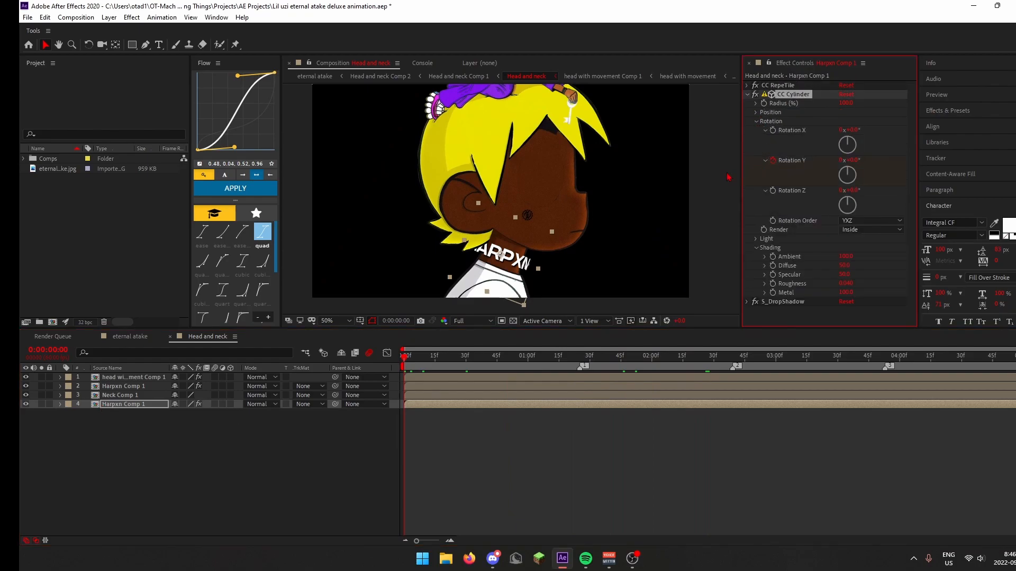
{"action": "left_click", "coordinate": [435, 387]}
{"action": "left_click", "coordinate": [755, 175]}
{"action": "left_click", "coordinate": [772, 215]}
{"action": "key", "text": "u"}
{"action": "left_click", "coordinate": [434, 422]}
{"action": "key", "text": "u"}
Link the rear layer's Rotation Y to the front layer's and set the front Rotation Y to 4 turns at the timeline's end
{"action": "left_click_drag", "start_coordinate": [342, 441], "coordinate": [140, 405]}
{"action": "left_click_drag", "start_coordinate": [406, 359], "coordinate": [1013, 443]}
{"action": "left_click", "coordinate": [979, 386]}
{"action": "left_click", "coordinate": [841, 214]}
{"action": "type", "text": "4"}
{"action": "key", "text": "Return"}
Examine how the Harpxn text wraps and rotates around the neck at several points in time
{"action": "left_click_drag", "start_coordinate": [450, 359], "coordinate": [488, 362]}
{"action": "scroll", "coordinate": [529, 265], "scroll_direction": "up", "scroll_amount": 1}
{"action": "left_click_drag", "start_coordinate": [529, 276], "coordinate": [495, 163]}
{"action": "left_click_drag", "start_coordinate": [481, 359], "coordinate": [630, 364]}
{"action": "left_click", "coordinate": [613, 389]}
{"action": "left_click", "coordinate": [593, 414]}
{"action": "left_click", "coordinate": [568, 423]}
Try different RepeTile Expand Left and Expand Right amounts on the front Harpxn layer
{"action": "left_click", "coordinate": [469, 389]}
{"action": "left_click_drag", "start_coordinate": [845, 103], "coordinate": [576, 139]}
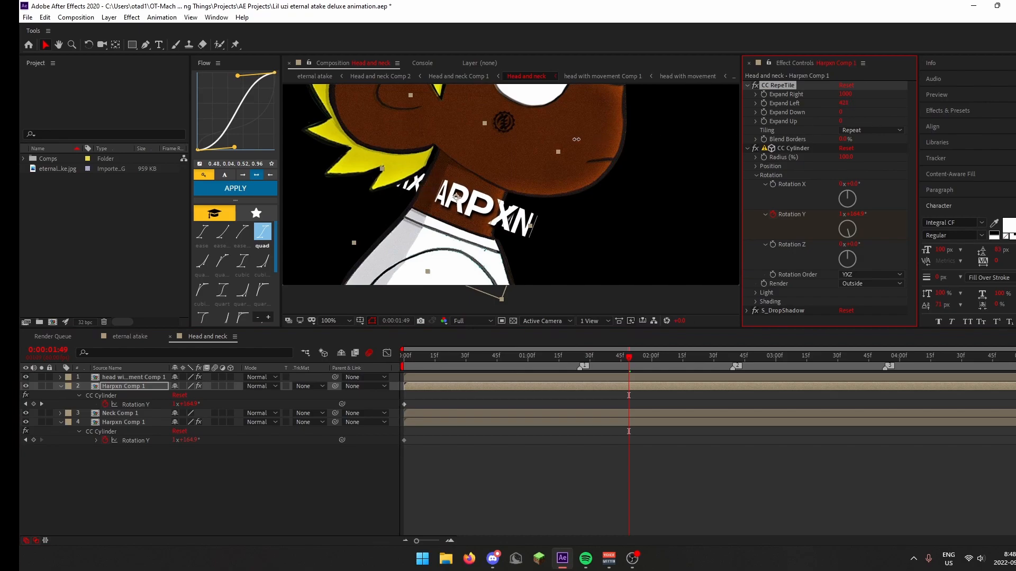
{"action": "left_click", "coordinate": [674, 478]}
{"action": "left_click", "coordinate": [698, 422]}
{"action": "left_click", "coordinate": [617, 378]}
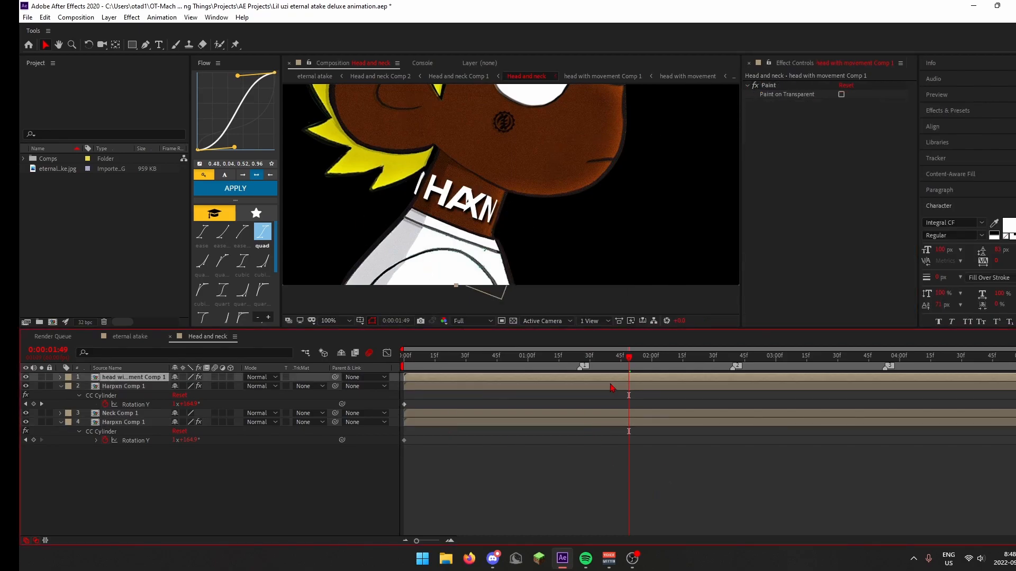
{"action": "left_click", "coordinate": [621, 386]}
{"action": "left_click_drag", "start_coordinate": [845, 95], "coordinate": [853, 97]}
Scale the text down inside the Harpxn pre-comp, then preview the rotation in the Head and neck composition
{"action": "double_click", "coordinate": [494, 386]}
{"action": "left_click", "coordinate": [494, 377]}
{"action": "key", "text": "s"}
{"action": "left_click_drag", "start_coordinate": [205, 386], "coordinate": [197, 390]}
{"action": "left_click", "coordinate": [208, 337]}
{"action": "left_click_drag", "start_coordinate": [628, 358], "coordinate": [440, 371]}
{"action": "key", "text": "space"}
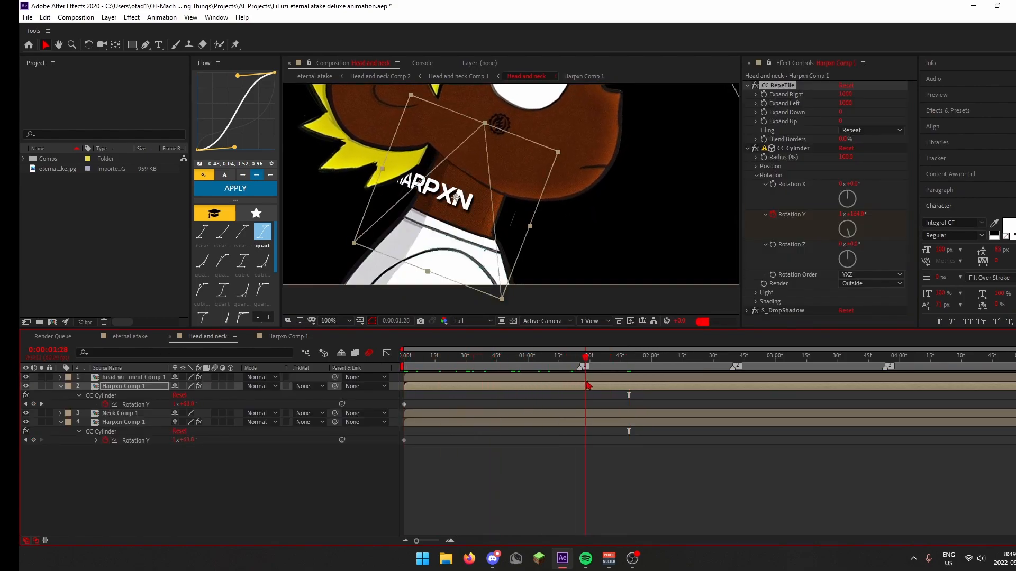
Switch off CC Cylinder on both Harpxn layers and try a larger RepeTile expansion on the rear layer
{"action": "left_click", "coordinate": [755, 149]}
{"action": "left_click", "coordinate": [484, 422]}
{"action": "left_click", "coordinate": [756, 149]}
{"action": "scroll", "coordinate": [574, 222], "scroll_direction": "down", "scroll_amount": 1}
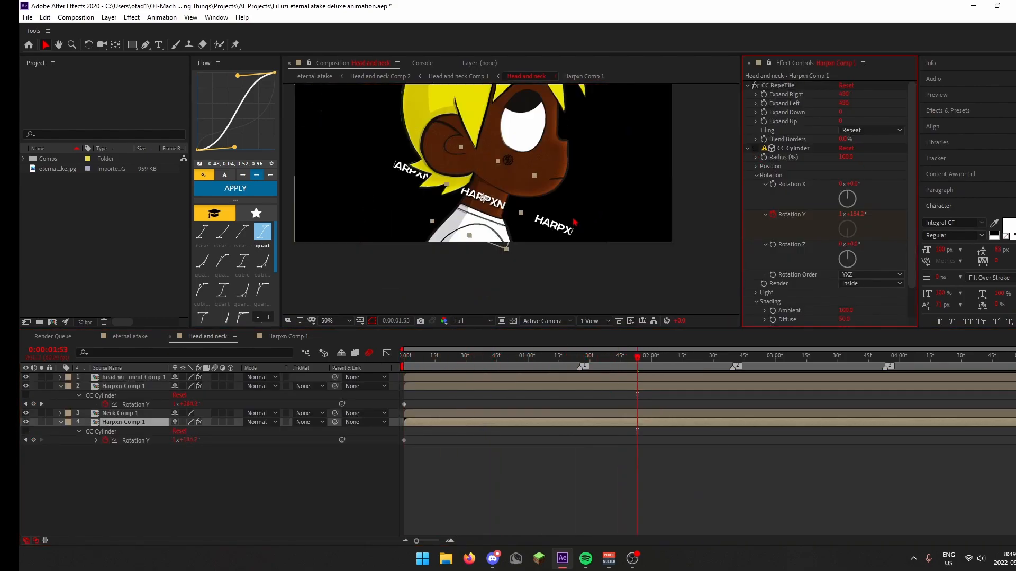
{"action": "left_click_drag", "start_coordinate": [844, 103], "coordinate": [894, 96]}
{"action": "key", "text": "ctrl+z"}
Switch CC Cylinder back on for both Harpxn layers and play the rotating neck text
{"action": "left_click", "coordinate": [582, 387]}
{"action": "left_click", "coordinate": [547, 421]}
{"action": "left_click", "coordinate": [755, 149]}
{"action": "left_click", "coordinate": [582, 387]}
{"action": "left_click", "coordinate": [756, 149]}
{"action": "left_click_drag", "start_coordinate": [531, 357], "coordinate": [425, 365]}
{"action": "key", "text": "space"}
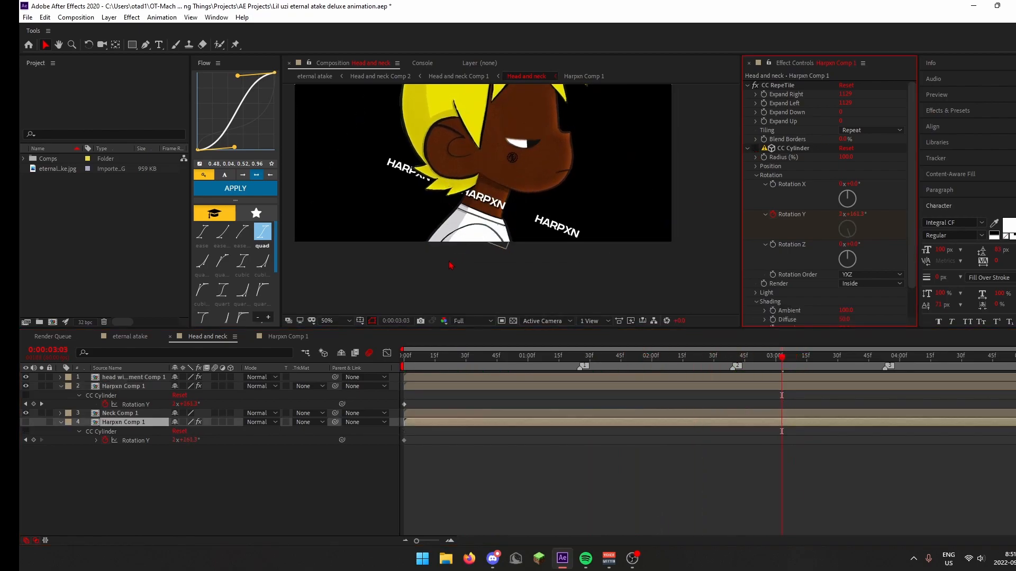
Raise RepeTile's Expand Right and Expand Left to 1729 on both Harpxn layers, with CC Cylinder temporarily off
{"action": "left_click", "coordinate": [460, 386]}
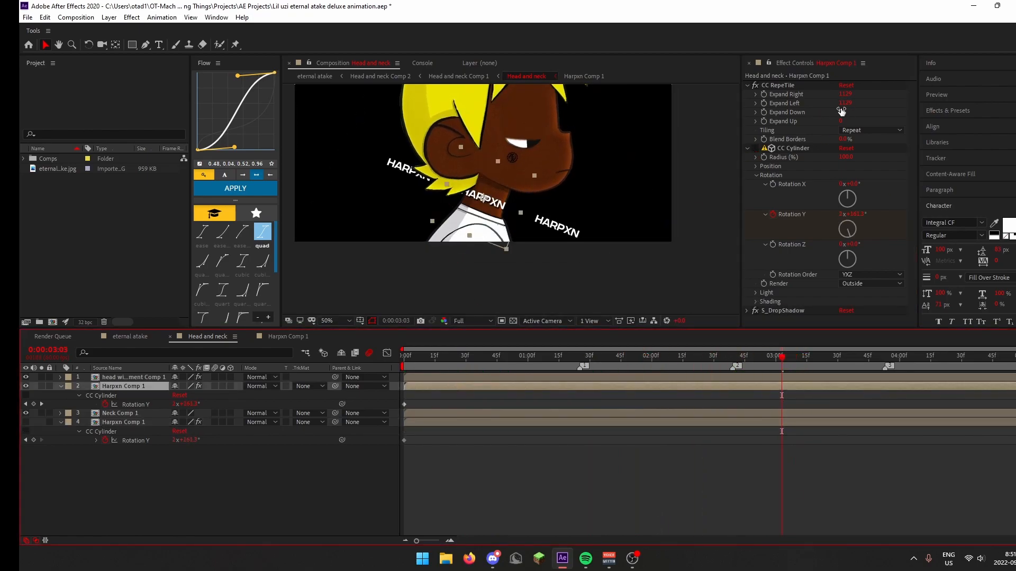
{"action": "left_click", "coordinate": [845, 94]}
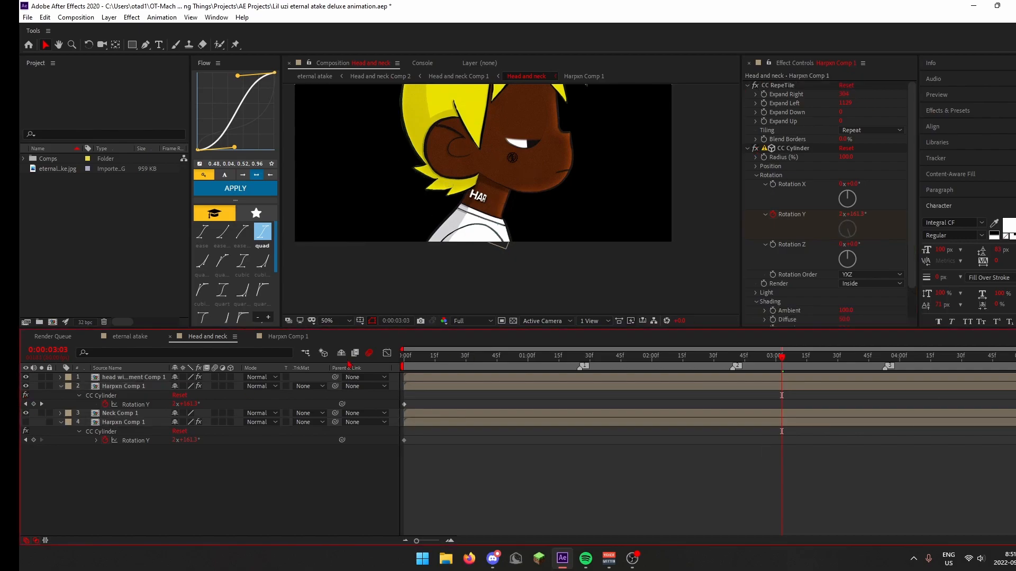
{"action": "left_click_drag", "start_coordinate": [598, 358], "coordinate": [340, 368]}
{"action": "left_click", "coordinate": [756, 149]}
{"action": "left_click", "coordinate": [617, 386]}
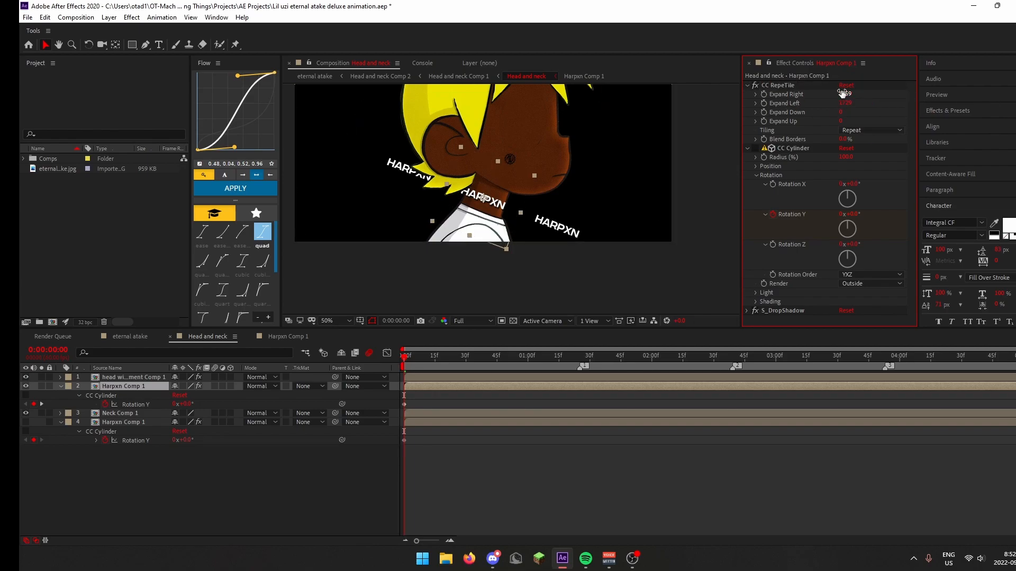
{"action": "left_click", "coordinate": [734, 425]}
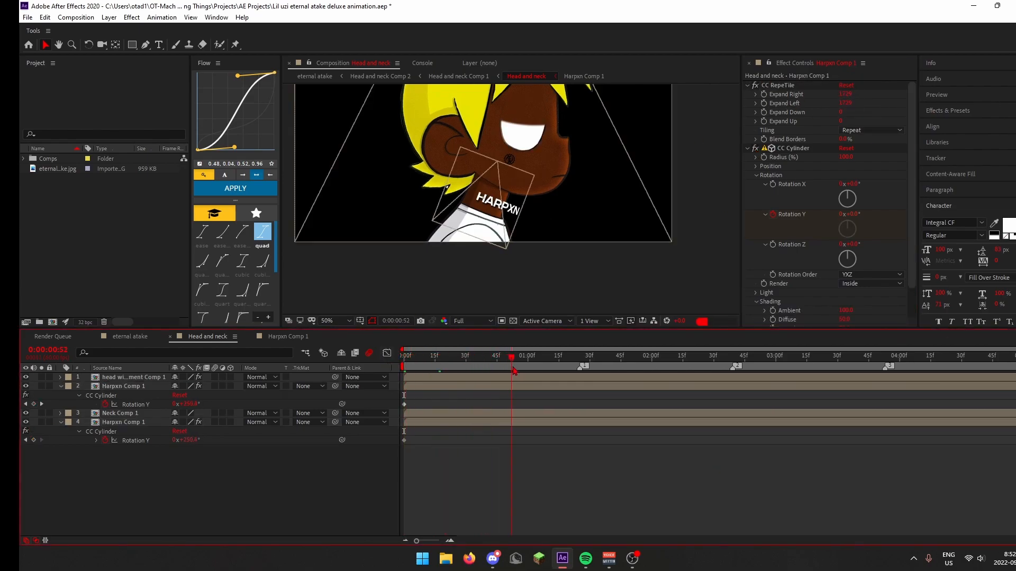
Set the preview resolution to Quarter and play back the text rotating around the neck
{"action": "left_click", "coordinate": [474, 321]}
{"action": "left_click", "coordinate": [468, 380]}
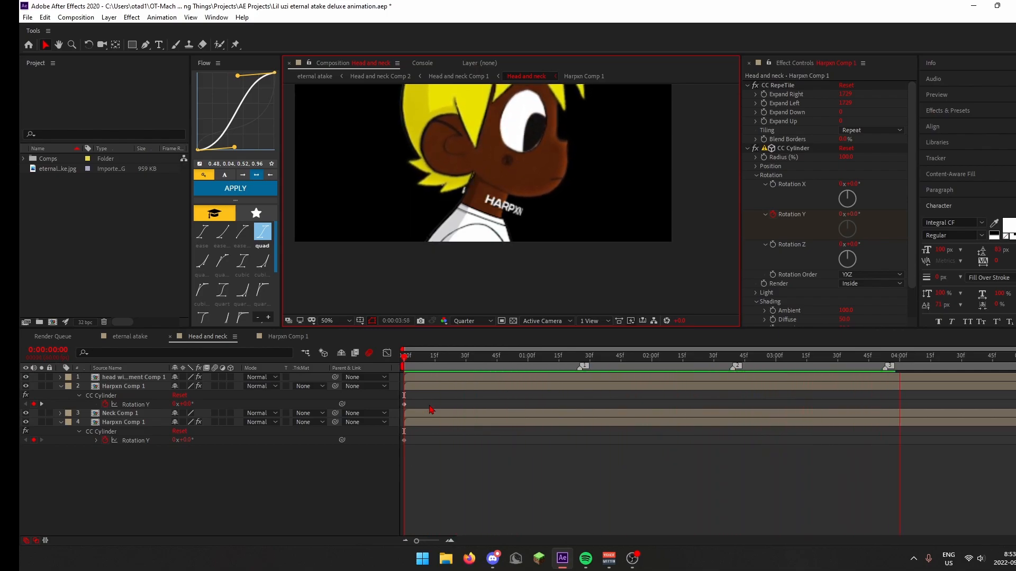
{"action": "left_click", "coordinate": [183, 404]}
{"action": "key", "text": "space"}
{"action": "left_click", "coordinate": [546, 492]}
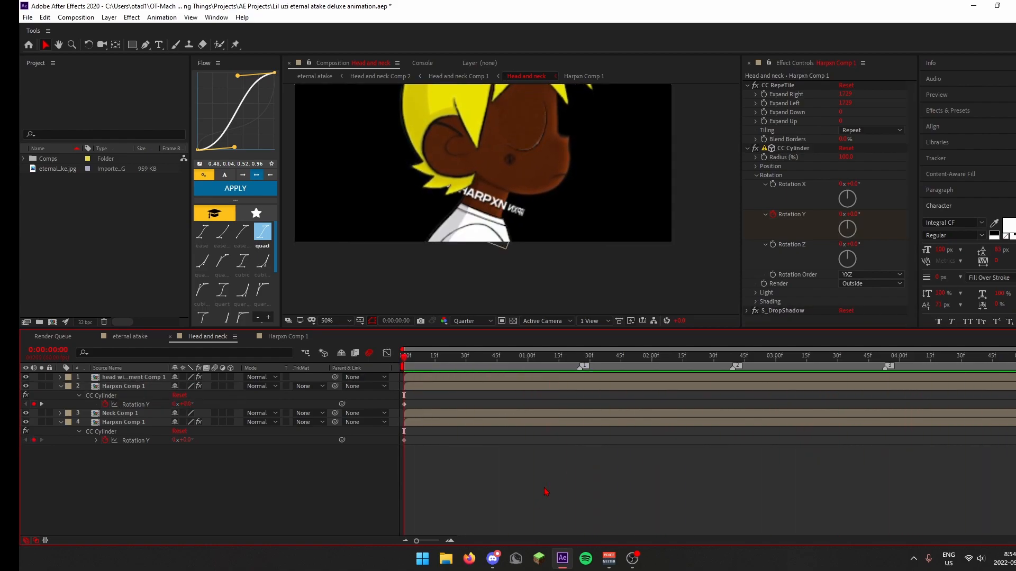
{"action": "left_click", "coordinate": [510, 359]}
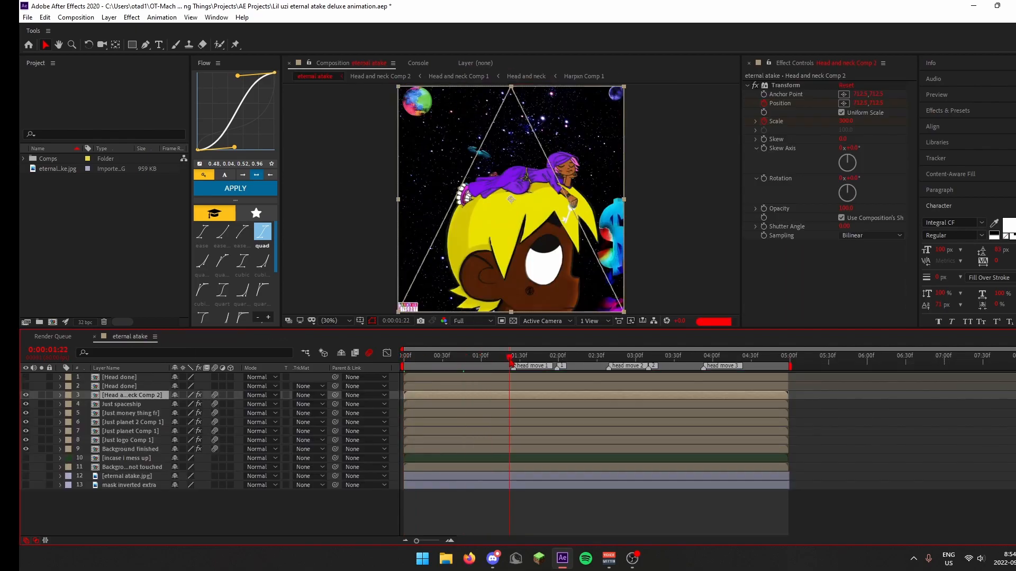
{"action": "left_click", "coordinate": [640, 560]}
{"action": "left_click", "coordinate": [640, 561]}
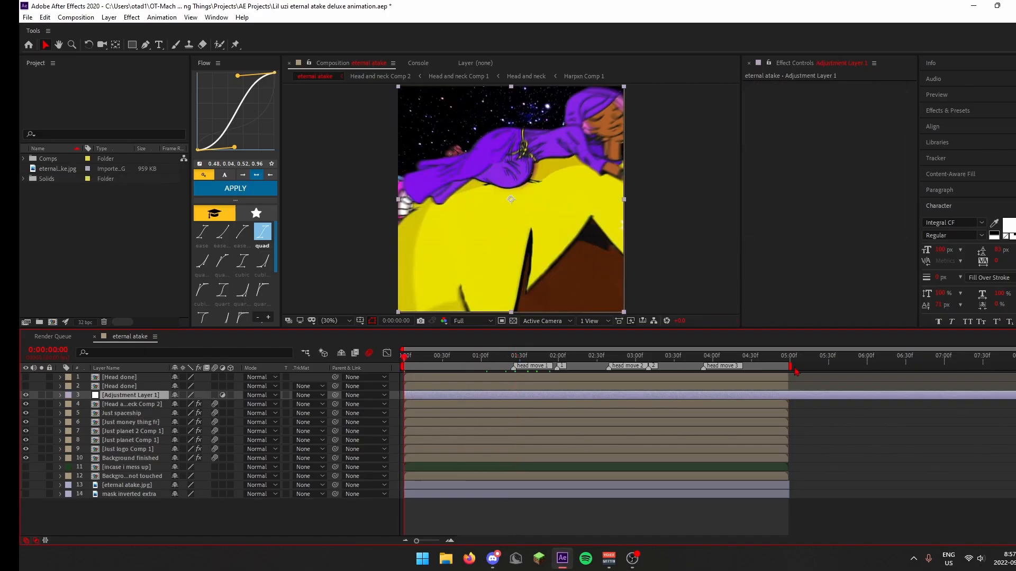
Search the zoom and blur effects and try a lens blur on Adjustment Layer 1
{"action": "key", "text": "ctrl+space"}
{"action": "type", "text": "zoom"}
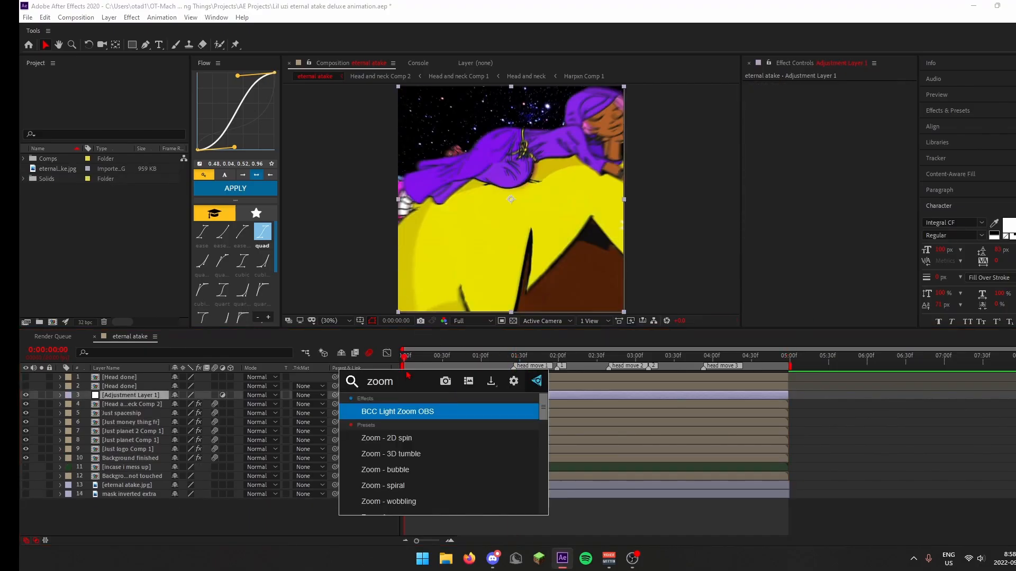
{"action": "key", "text": "ctrl+a"}
{"action": "type", "text": "blur"}
{"action": "key", "text": "Down"}
{"action": "key", "text": "Down"}
{"action": "key", "text": "Down"}
{"action": "key", "text": "Down"}
{"action": "key", "text": "Down"}
{"action": "key", "text": "Down"}
{"action": "key", "text": "Down"}
{"action": "key", "text": "Down"}
{"action": "key", "text": "ctrl+a"}
{"action": "type", "text": "lens blur"}
{"action": "left_click", "coordinate": [447, 415]}
{"action": "left_click", "coordinate": [790, 87]}
{"action": "key", "text": "Delete"}
Try several other blur effects on Adjustment Layer 1, deleting each rejected one
{"action": "key", "text": "ctrl+space"}
{"action": "type", "text": "blur"}
{"action": "key", "text": "Down"}
{"action": "key", "text": "Down"}
{"action": "key", "text": "Down"}
{"action": "key", "text": "Down"}
{"action": "key", "text": "Down"}
{"action": "key", "text": "Down"}
{"action": "key", "text": "Down"}
{"action": "key", "text": "Down"}
{"action": "key", "text": "Down"}
{"action": "key", "text": "Down"}
{"action": "key", "text": "Down"}
{"action": "key", "text": "Down"}
{"action": "key", "text": "Down"}
{"action": "key", "text": "Down"}
{"action": "key", "text": "Down"}
{"action": "key", "text": "Down"}
{"action": "key", "text": "Down"}
{"action": "key", "text": "Down"}
{"action": "key", "text": "Down"}
{"action": "key", "text": "Down"}
{"action": "key", "text": "Down"}
{"action": "key", "text": "Down"}
{"action": "key", "text": "Down"}
{"action": "key", "text": "Down"}
{"action": "key", "text": "Down"}
{"action": "key", "text": "Down"}
{"action": "key", "text": "Down"}
{"action": "key", "text": "Return"}
{"action": "key", "text": "ctrl+space"}
{"action": "type", "text": "blur"}
{"action": "key", "text": "Return"}
{"action": "key", "text": "Delete"}
{"action": "left_click_drag", "start_coordinate": [844, 96], "coordinate": [815, 105]}
{"action": "key", "text": "ctrl+space"}
{"action": "type", "text": "blur"}
{"action": "key", "text": "Down"}
{"action": "key", "text": "Down"}
{"action": "key", "text": "Return"}
{"action": "key", "text": "Delete"}
Apply CC Radial Fast Blur to Adjustment Layer 1 and keyframe its Amount from the start to the first head move
{"action": "key", "text": "ctrl+space"}
{"action": "type", "text": "blur"}
{"action": "key", "text": "Down"}
{"action": "key", "text": "Down"}
{"action": "key", "text": "Down"}
{"action": "key", "text": "Return"}
{"action": "left_click", "coordinate": [763, 103]}
{"action": "key", "text": "u"}
{"action": "left_click_drag", "start_coordinate": [500, 417], "coordinate": [557, 415]}
{"action": "left_click_drag", "start_coordinate": [843, 104], "coordinate": [868, 103]}
Try different saved Flow easing presets on the radial blur's Amount keyframes and check the motion over the opening frames
{"action": "left_click_drag", "start_coordinate": [563, 418], "coordinate": [401, 410]}
{"action": "left_click", "coordinate": [256, 213]}
{"action": "left_click", "coordinate": [223, 245]}
{"action": "left_click", "coordinate": [236, 189]}
{"action": "mouse_move", "coordinate": [405, 357]}
{"action": "left_mouse_down"}
{"action": "mouse_move", "coordinate": [390, 366]}
{"action": "mouse_move", "coordinate": [466, 364]}
{"action": "mouse_move", "coordinate": [403, 365]}
{"action": "mouse_move", "coordinate": [421, 362]}
{"action": "left_mouse_up"}
{"action": "left_click", "coordinate": [202, 273]}
{"action": "left_click", "coordinate": [235, 188]}
{"action": "left_click", "coordinate": [223, 303]}
{"action": "left_click", "coordinate": [236, 189]}
{"action": "left_click_drag", "start_coordinate": [557, 414], "coordinate": [478, 413]}
{"action": "left_click", "coordinate": [202, 274]}
{"action": "left_click", "coordinate": [235, 189]}
{"action": "mouse_move", "coordinate": [422, 358]}
{"action": "left_mouse_down"}
{"action": "mouse_move", "coordinate": [403, 366]}
{"action": "mouse_move", "coordinate": [513, 365]}
{"action": "mouse_move", "coordinate": [405, 367]}
{"action": "left_mouse_up"}
{"action": "key", "text": "u"}
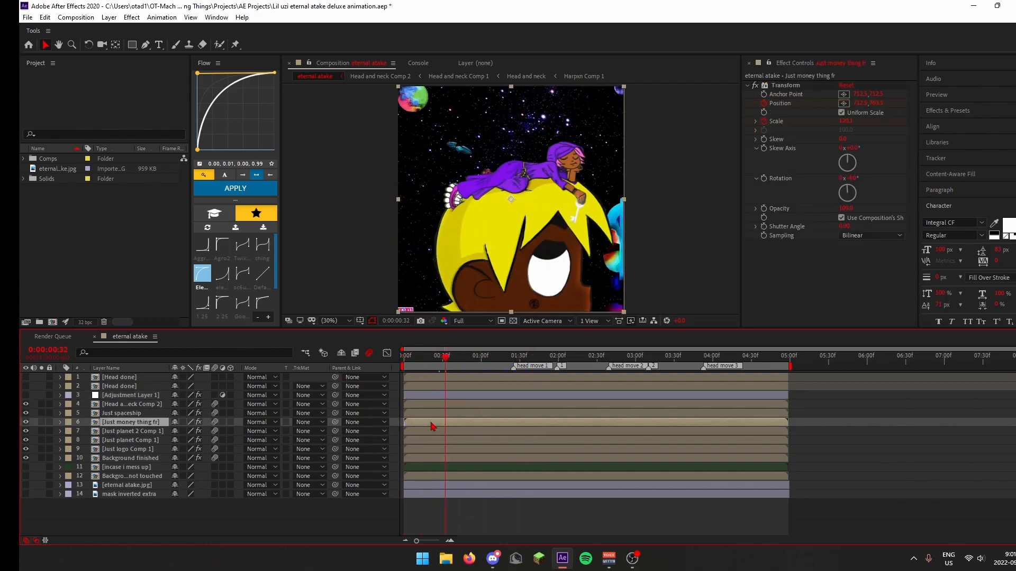
Apply Camera Lens Blur to the Just money thing fr layer, enable Blur Radius keyframing and reveal its keyframes
{"action": "key", "text": "ctrl+space"}
{"action": "type", "text": "camera"}
{"action": "key", "text": "Escape"}
{"action": "key", "text": "ctrl+space"}
{"action": "type", "text": "camera"}
{"action": "key", "text": "Return"}
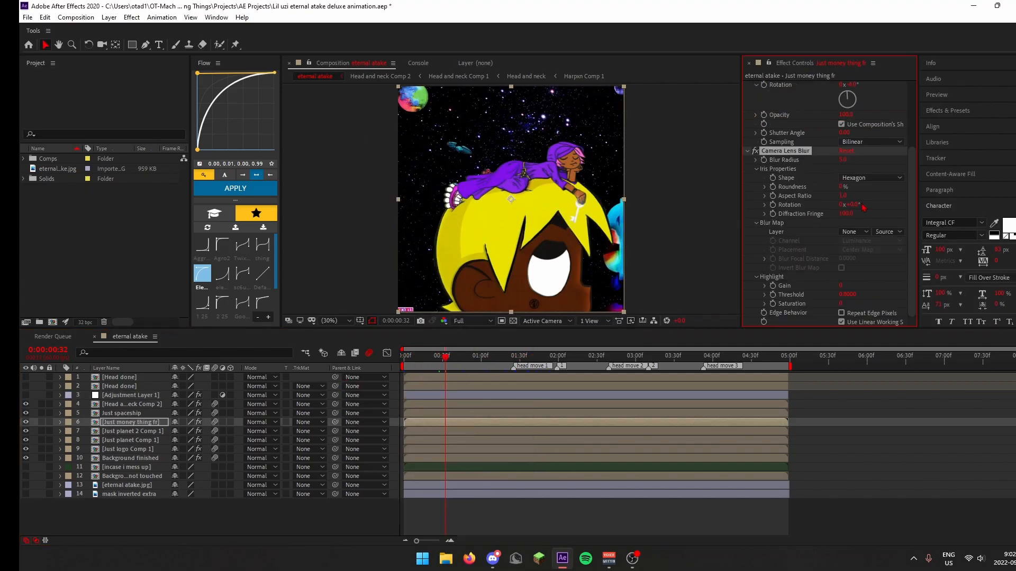
{"action": "left_click", "coordinate": [764, 160]}
{"action": "key", "text": "u"}
Add zero Blur Radius keyframes at 0:00:03:10 and 0:00:04:59 on the Just money thing fr layer
{"action": "left_click_drag", "start_coordinate": [557, 358], "coordinate": [591, 359]}
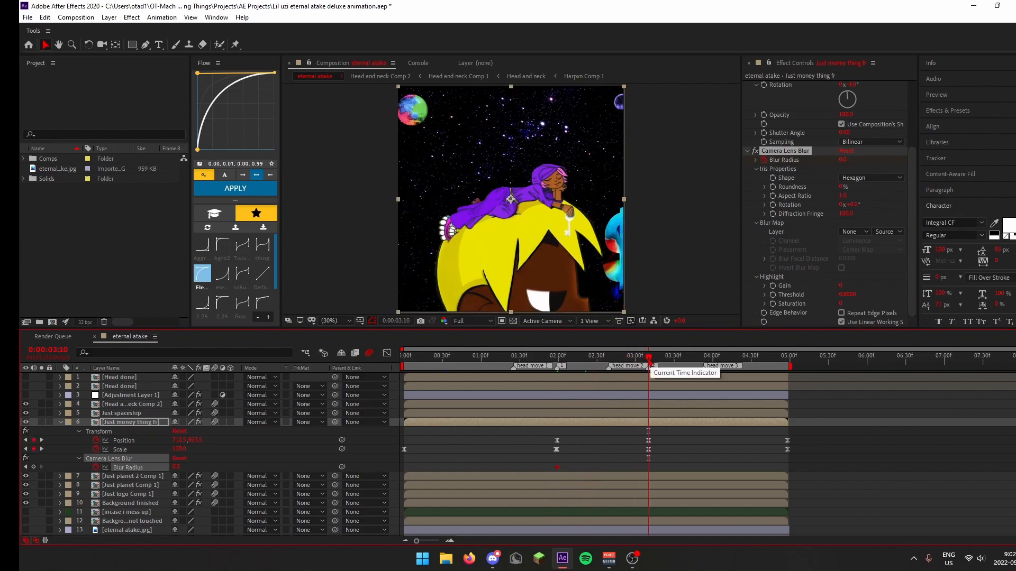
{"action": "left_click_drag", "start_coordinate": [759, 357], "coordinate": [788, 357]}
{"action": "left_click", "coordinate": [557, 467]}
{"action": "key", "text": "ctrl+c"}
{"action": "key", "text": "ctrl+v"}
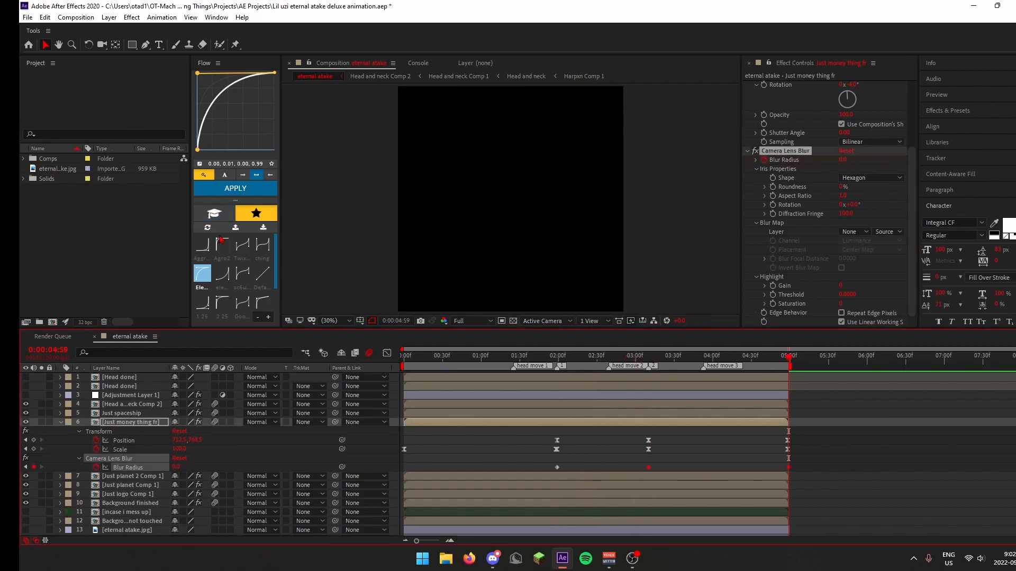
Ease the Blur Radius keyframes on the Just money thing fr layer with Flow's quad preset
{"action": "left_click", "coordinate": [214, 213]}
{"action": "left_click", "coordinate": [262, 233]}
{"action": "left_click", "coordinate": [235, 188]}
{"action": "left_click_drag", "start_coordinate": [664, 462], "coordinate": [545, 470]}
{"action": "left_click", "coordinate": [235, 188]}
{"action": "mouse_move", "coordinate": [559, 357]}
{"action": "left_mouse_down"}
{"action": "mouse_move", "coordinate": [740, 375]}
{"action": "mouse_move", "coordinate": [559, 363]}
{"action": "left_mouse_up"}
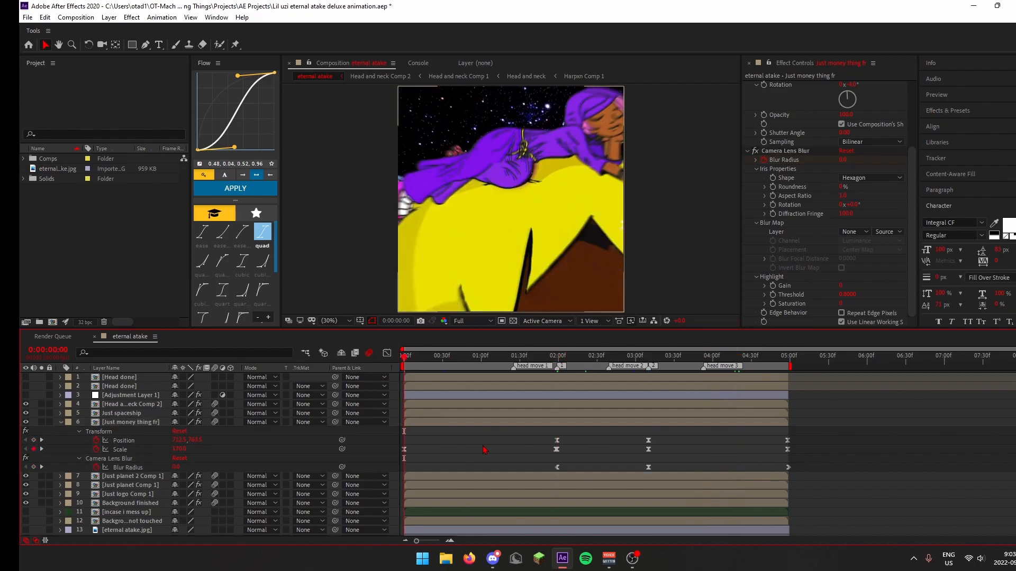
Apply the saved 0.00, 0.01, 0.00, 0.99 Flow curve to the opening Blur Radius keyframes
{"action": "left_click_drag", "start_coordinate": [568, 464], "coordinate": [395, 470]}
{"action": "left_click", "coordinate": [256, 213]}
{"action": "left_click", "coordinate": [202, 274]}
{"action": "left_click", "coordinate": [236, 188]}
Copy the keyframed Camera Lens Blur onto the Background finished layer at the first frame
{"action": "mouse_move", "coordinate": [404, 357]}
{"action": "left_mouse_down"}
{"action": "mouse_move", "coordinate": [503, 359]}
{"action": "mouse_move", "coordinate": [403, 358]}
{"action": "left_mouse_up"}
{"action": "left_click", "coordinate": [785, 150]}
{"action": "left_click", "coordinate": [421, 503]}
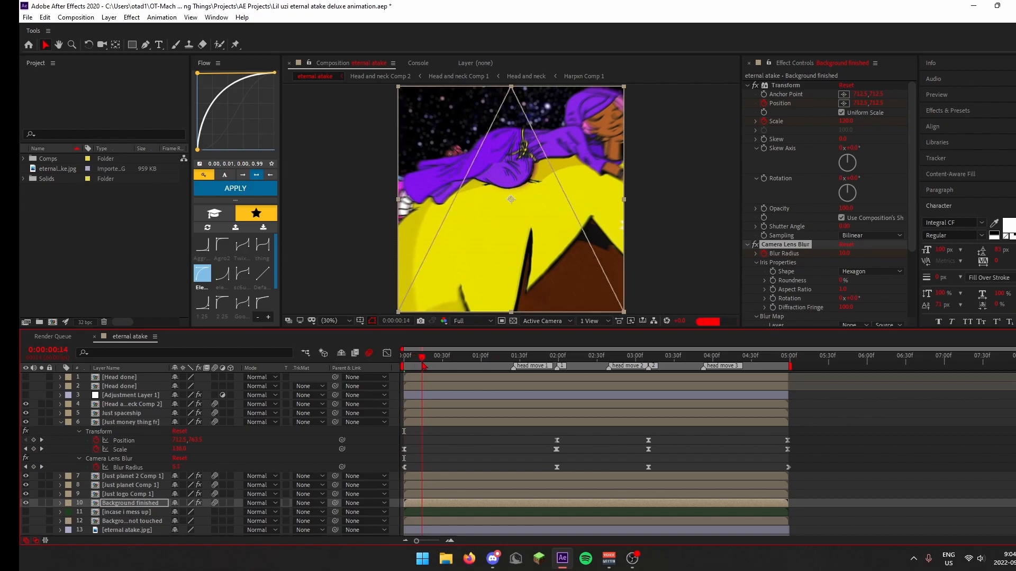
Save the project and play the blurred opening from the first frame
{"action": "left_click_drag", "start_coordinate": [424, 365], "coordinate": [403, 364]}
{"action": "left_click", "coordinate": [844, 437]}
{"action": "key", "text": "ctrl+s"}
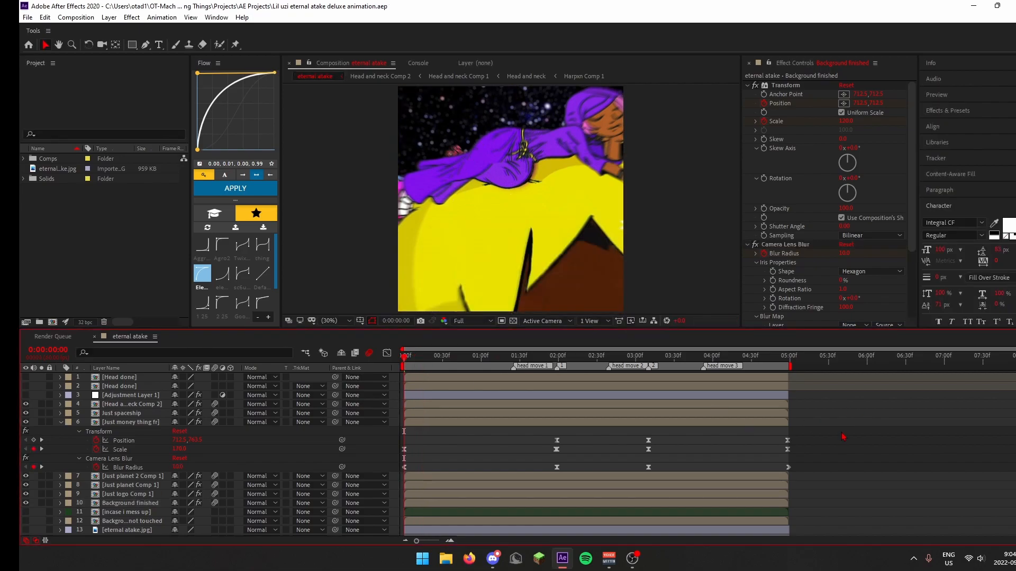
{"action": "key", "text": "space"}
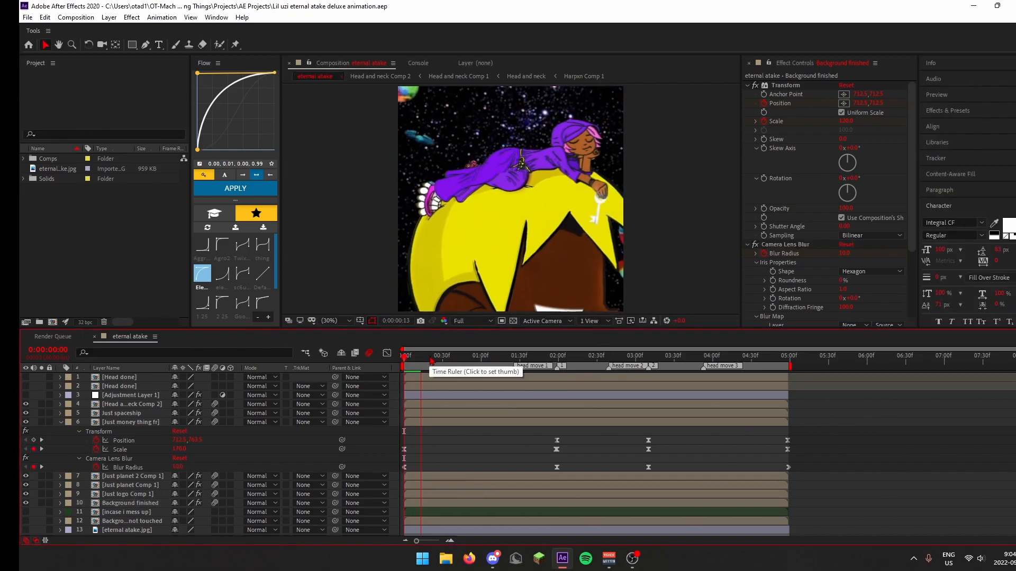
Turn on Adjustment Layer 1 to check its radial blur on the opening frames, and delete the layer
{"action": "left_click", "coordinate": [434, 404]}
{"action": "left_click", "coordinate": [26, 395]}
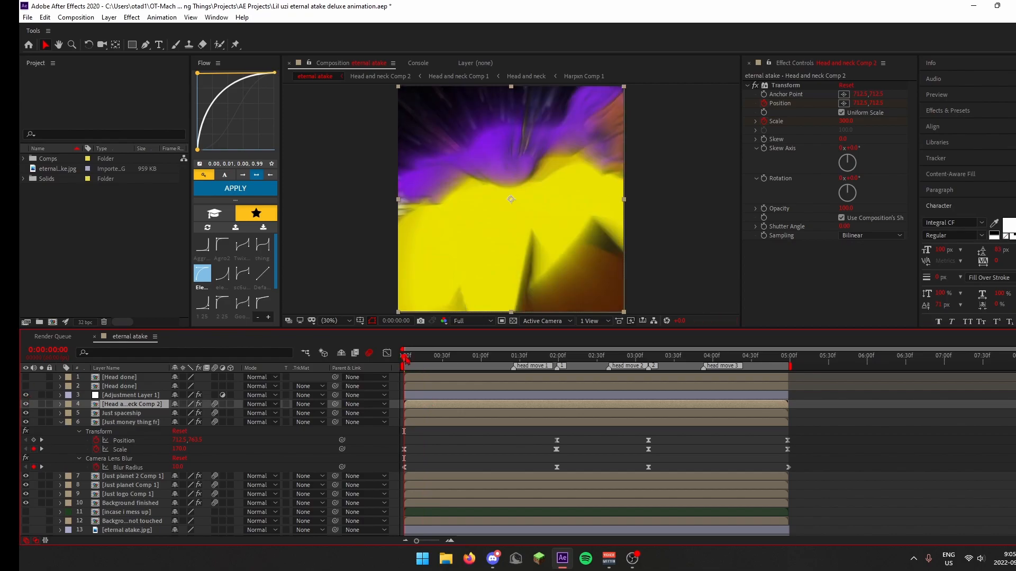
{"action": "key", "text": "Page_Down"}
{"action": "key", "text": "Page_Down"}
{"action": "left_click", "coordinate": [437, 395]}
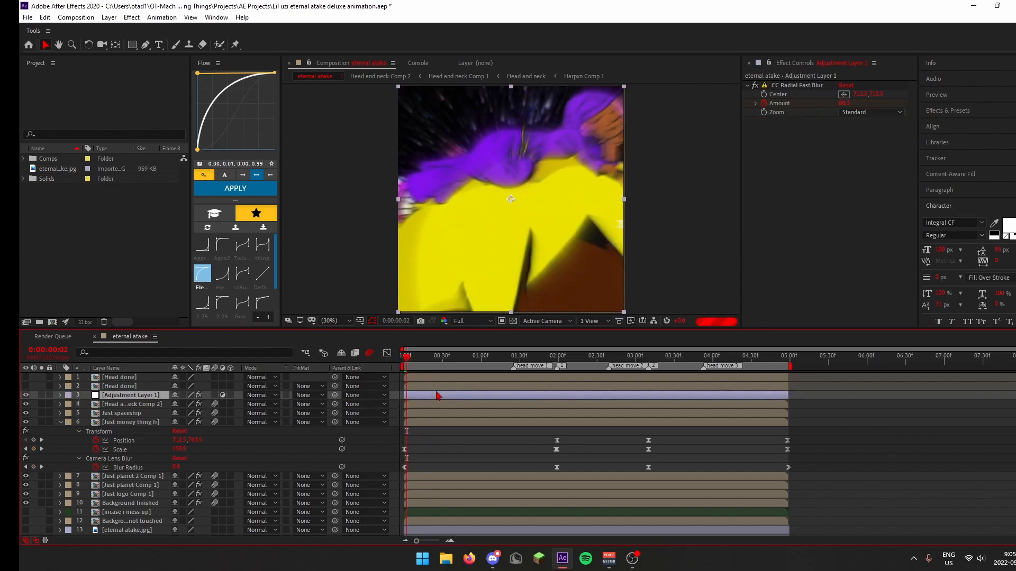
{"action": "key", "text": "Delete"}
Apply Camera Lens Blur to Head and neck Comp 2 and keyframe Blur Radius at the first frame and 0:00:01:59
{"action": "key", "text": "Page_Up"}
{"action": "key", "text": "Page_Up"}
{"action": "left_click", "coordinate": [424, 398]}
{"action": "key", "text": "ctrl+space"}
{"action": "key", "text": "Return"}
{"action": "left_click", "coordinate": [764, 160]}
{"action": "key", "text": "u"}
{"action": "key", "text": "k"}
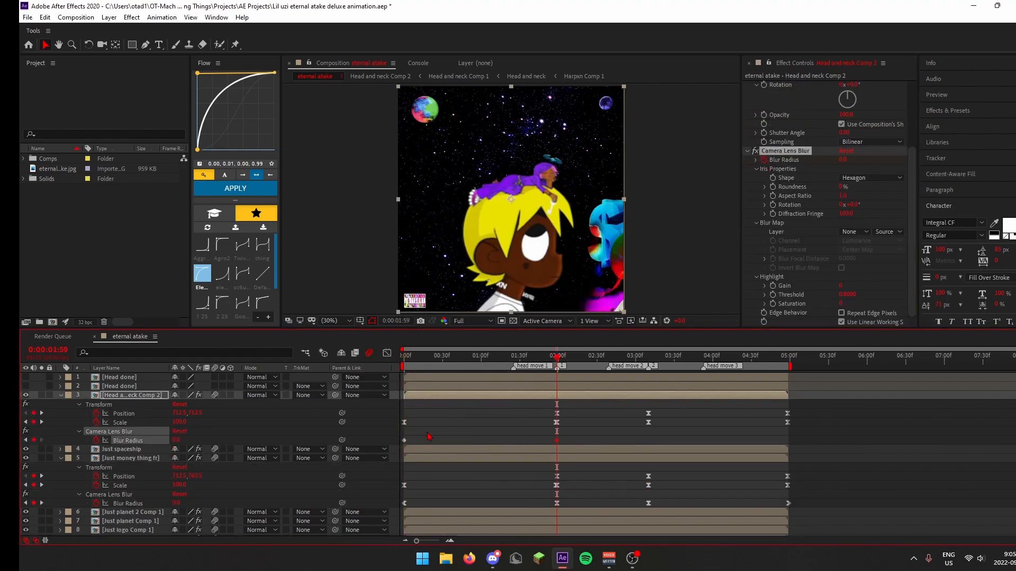
Set Head and neck Comp 2's Blur Radius to 8 at the first frame and ease it with the 0.00, 0.01, 0.00, 0.99 curve
{"action": "key", "text": "j"}
{"action": "left_click", "coordinate": [177, 440]}
{"action": "type", "text": "8"}
{"action": "key", "text": "Return"}
{"action": "left_click", "coordinate": [128, 440]}
{"action": "left_click", "coordinate": [235, 188]}
{"action": "left_click_drag", "start_coordinate": [405, 358], "coordinate": [540, 364]}
{"action": "key", "text": "u"}
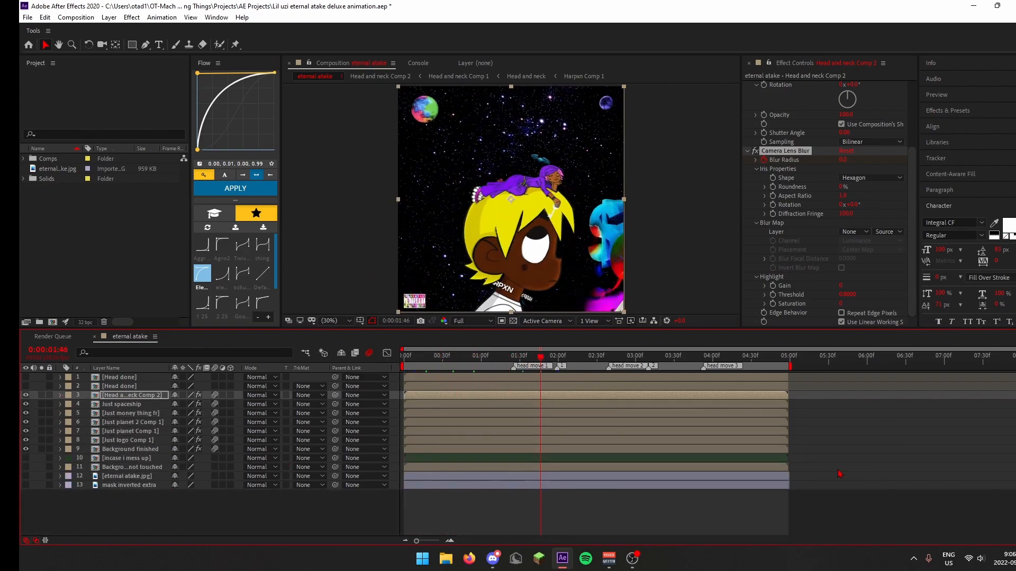
Precompose the layers from Head and neck Comp 2 through Background finished as Camera movement
{"action": "left_click", "coordinate": [436, 448], "text": "shift"}
{"action": "key", "text": "ctrl+shift+c"}
{"action": "type", "text": "Camera movement"}
{"action": "key", "text": "Return"}
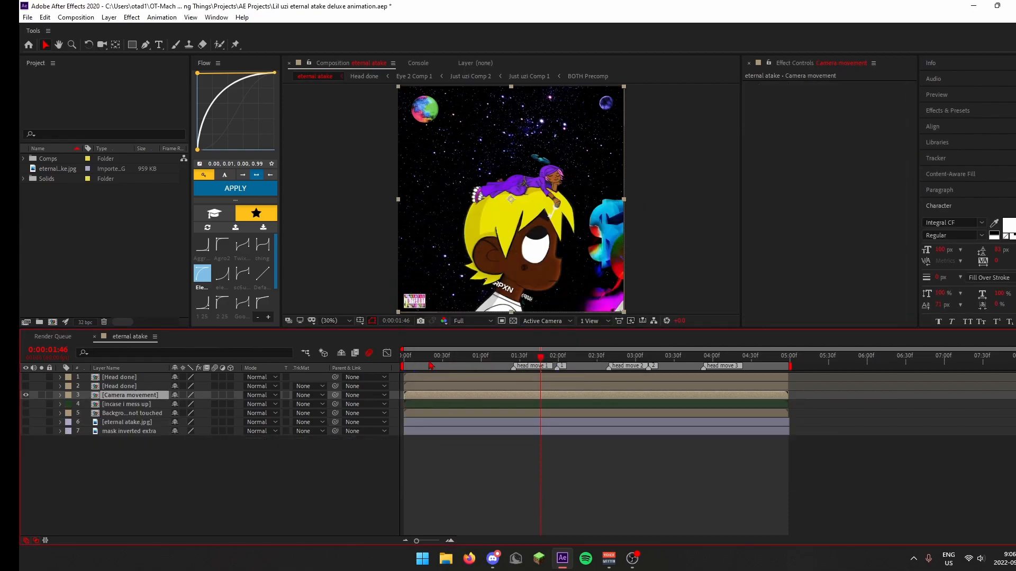
Delete both Head done layers, the untouched background, eternal atake.jpg and mask inverted extra, keeping the backup layer
{"action": "key", "text": "Home"}
{"action": "key", "text": "Delete"}
{"action": "left_click", "coordinate": [429, 397]}
{"action": "key", "text": "Delete"}
{"action": "left_click", "coordinate": [417, 397]}
{"action": "left_click", "coordinate": [462, 405], "text": "shift"}
{"action": "key", "text": "Delete"}
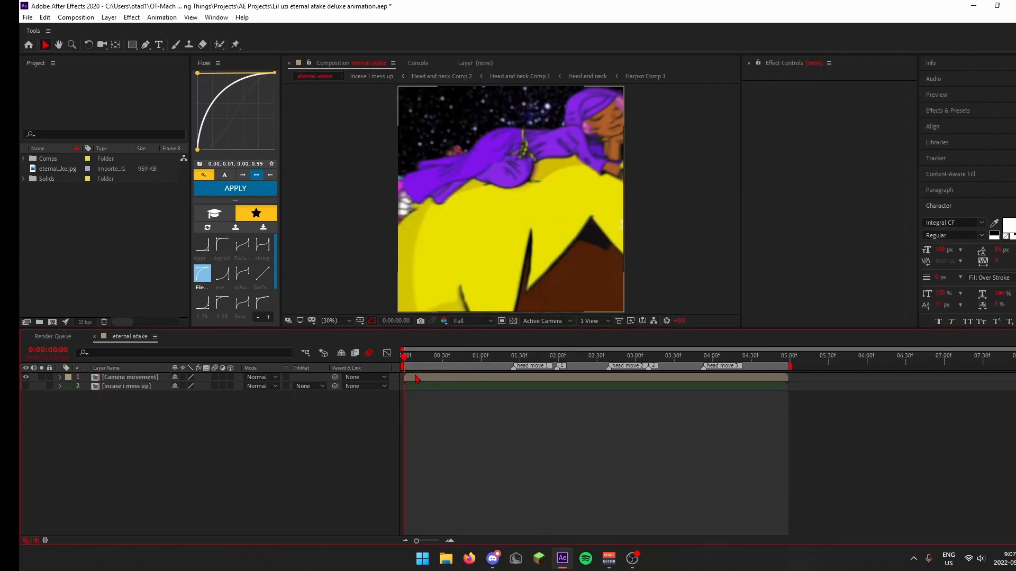
Add an adjustment layer above Camera movement and apply Unsharp Mask to it with Amount 20 and Radius 50
{"action": "key", "text": "ctrl+alt+y"}
{"action": "left_click_drag", "start_coordinate": [405, 358], "coordinate": [557, 365]}
{"action": "key", "text": "ctrl+space"}
{"action": "type", "text": "unsharp"}
{"action": "key", "text": "Return"}
{"action": "scroll", "coordinate": [527, 249], "scroll_direction": "up", "scroll_amount": 3}
{"action": "left_click", "coordinate": [843, 103]}
{"action": "type", "text": "50"}
{"action": "left_click", "coordinate": [845, 94]}
{"action": "type", "text": "20"}
Duplicate the Unsharp Mask effect, set the copy's Amount to 10 and Radius to 100, and collapse both effects
{"action": "key", "text": "ctrl+d"}
{"action": "left_click", "coordinate": [845, 130]}
{"action": "type", "text": "10"}
{"action": "left_click", "coordinate": [845, 139]}
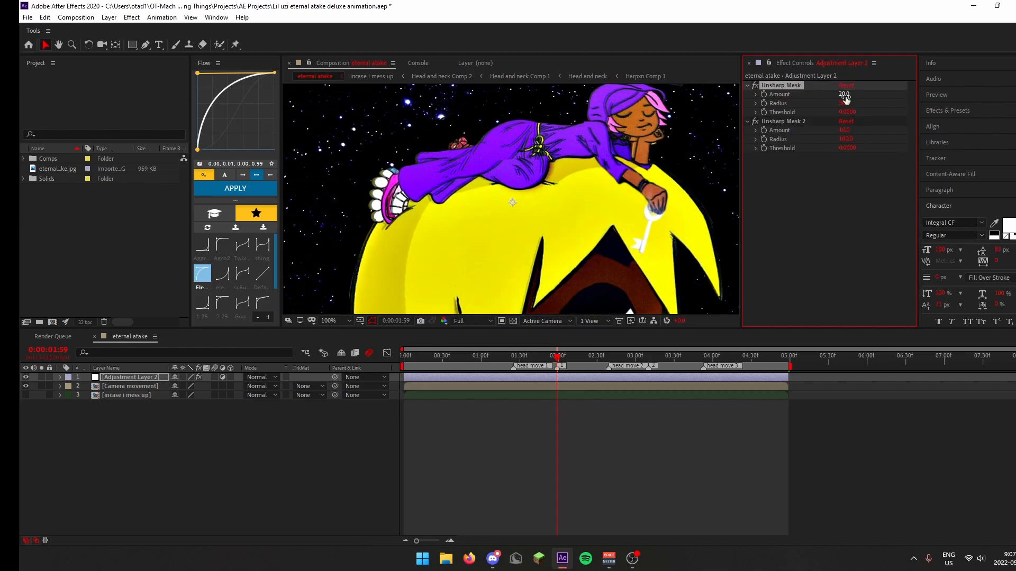
{"action": "key", "text": "shift+slash"}
{"action": "key", "text": "F2"}
{"action": "left_click", "coordinate": [747, 85]}
{"action": "left_click", "coordinate": [747, 94]}
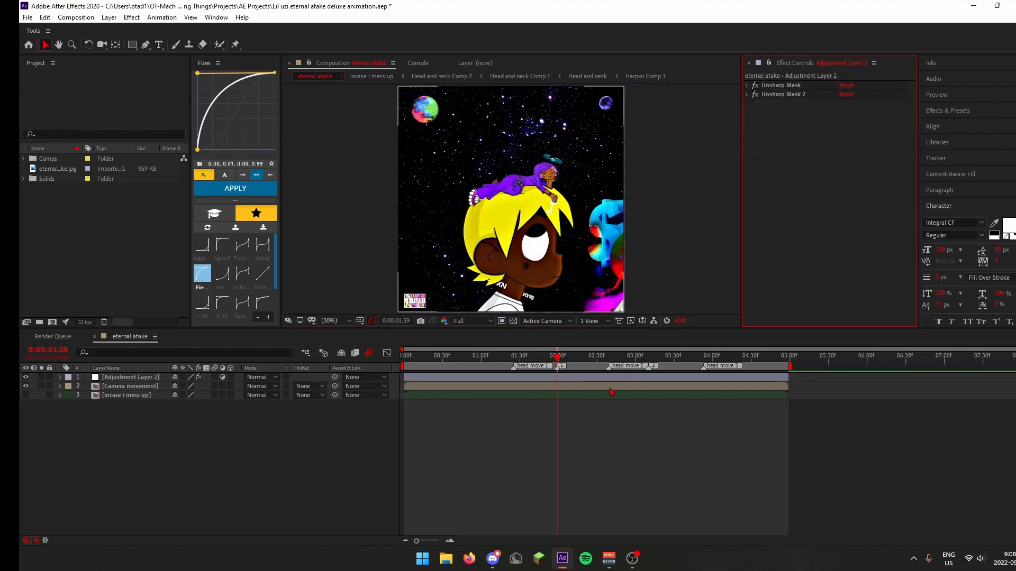
Add a second adjustment layer on top, naming it CC and the Unsharp Mask adjustment layer Sharpen
{"action": "key", "text": "ctrl+alt+y"}
{"action": "left_click", "coordinate": [431, 356]}
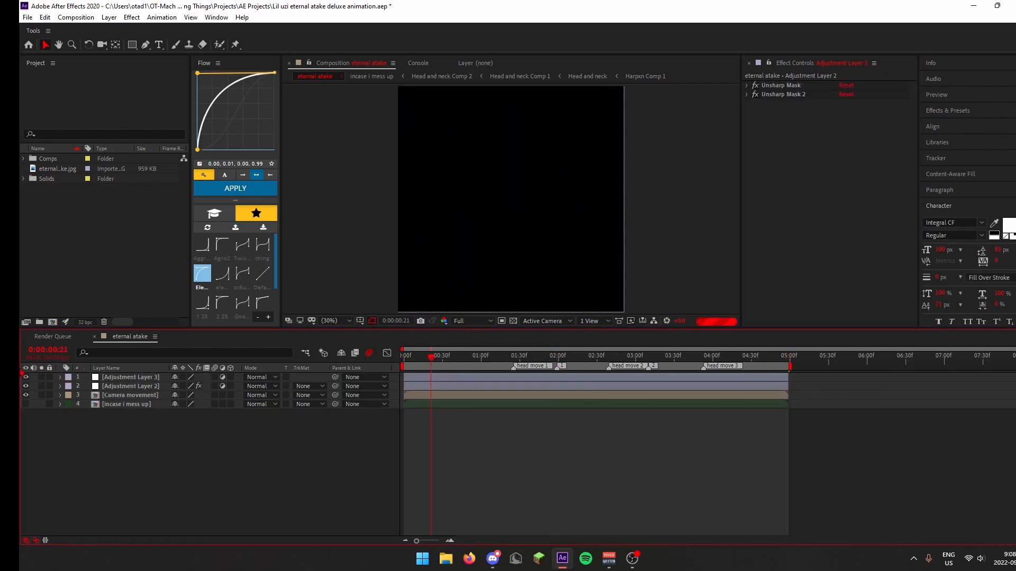
{"action": "left_click", "coordinate": [130, 386]}
{"action": "key", "text": "Return"}
{"action": "type", "text": "Sharpen"}
{"action": "left_click", "coordinate": [130, 377]}
{"action": "key", "text": "Return"}
{"action": "type", "text": "CC"}
At 0:00:01:59, search the presets for "cc -" and browse the colour correction presets for the CC layer
{"action": "left_click_drag", "start_coordinate": [556, 359], "coordinate": [557, 359]}
{"action": "key", "text": "ctrl+space"}
{"action": "type", "text": "ja"}
{"action": "key", "text": "BackSpace"}
{"action": "key", "text": "BackSpace"}
{"action": "type", "text": "cc -"}
{"action": "key", "text": "Down"}
{"action": "key", "text": "Down"}
{"action": "key", "text": "Down"}
{"action": "key", "text": "Down"}
{"action": "key", "text": "Down"}
{"action": "key", "text": "Down"}
{"action": "key", "text": "Down"}
{"action": "key", "text": "Down"}
{"action": "key", "text": "Down"}
{"action": "key", "text": "Down"}
{"action": "key", "text": "Down"}
{"action": "key", "text": "Down"}
{"action": "key", "text": "Down"}
{"action": "key", "text": "Down"}
{"action": "key", "text": "Down"}
{"action": "key", "text": "Down"}
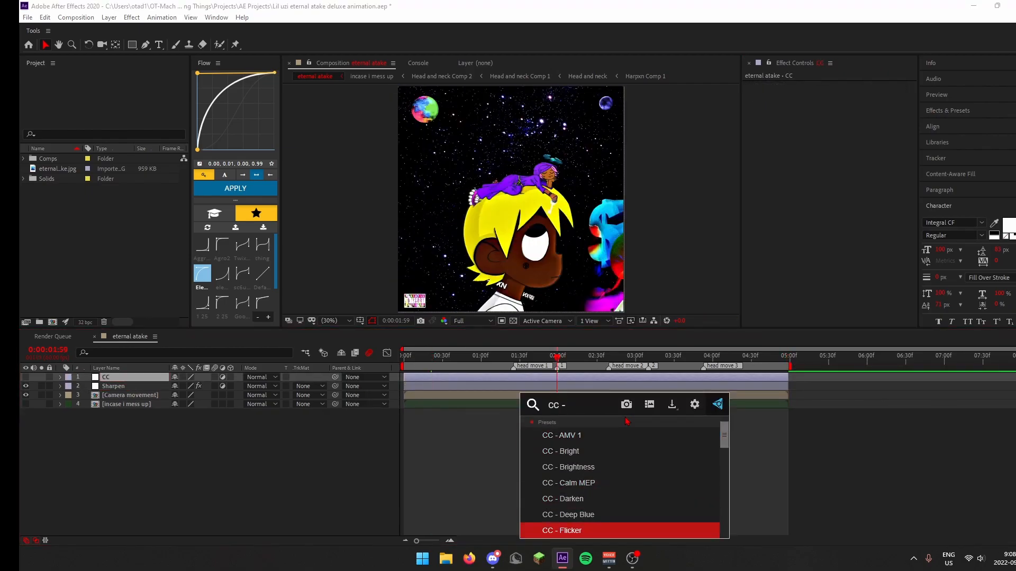
{"action": "key", "text": "BackSpace"}
{"action": "key", "text": "BackSpace"}
{"action": "key", "text": "BackSpace"}
{"action": "key", "text": "BackSpace"}
{"action": "left_click", "coordinate": [632, 558]}
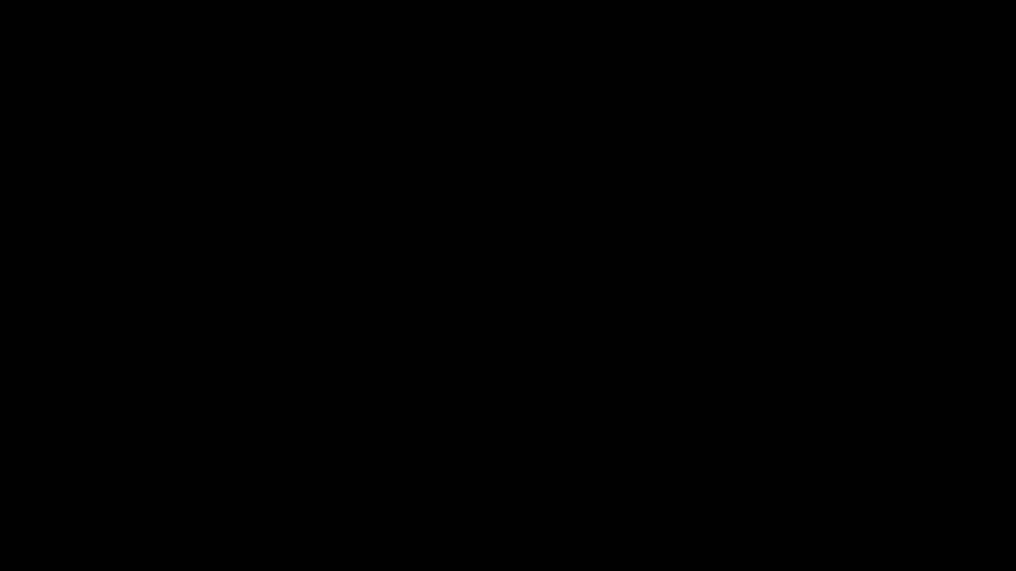